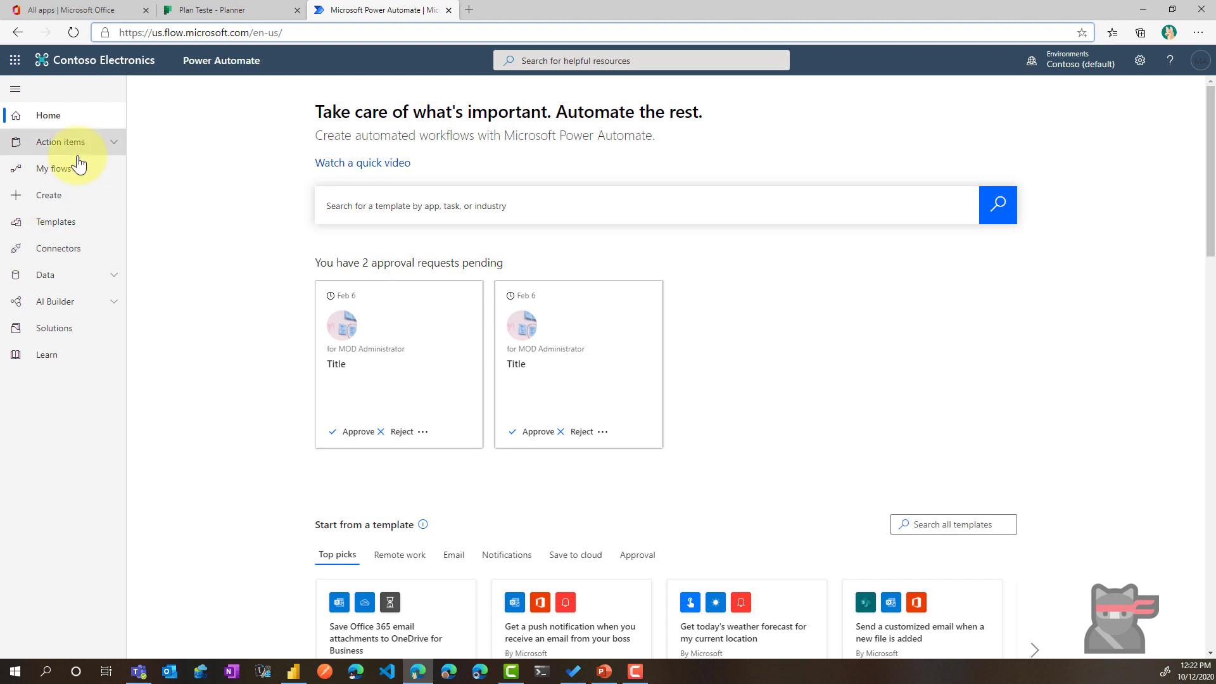
Step: Create an unnamed instant flow from blank with the "Manually trigger a flow" trigger
left_click(81, 209)
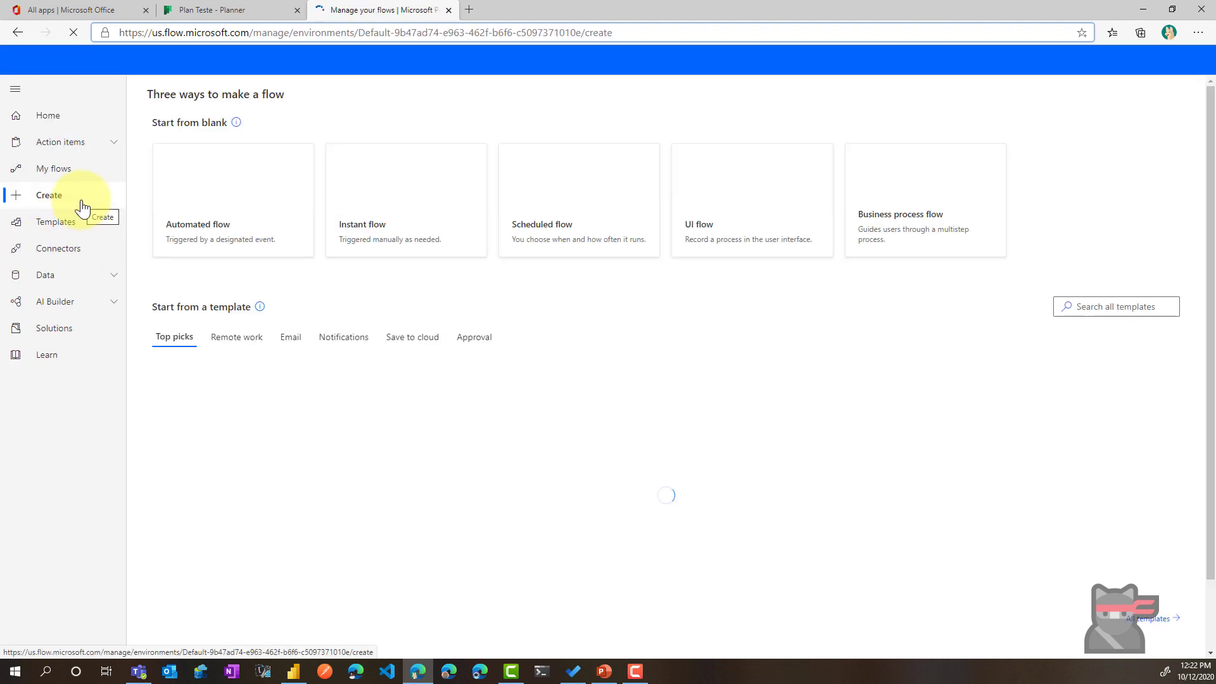
left_click(397, 243)
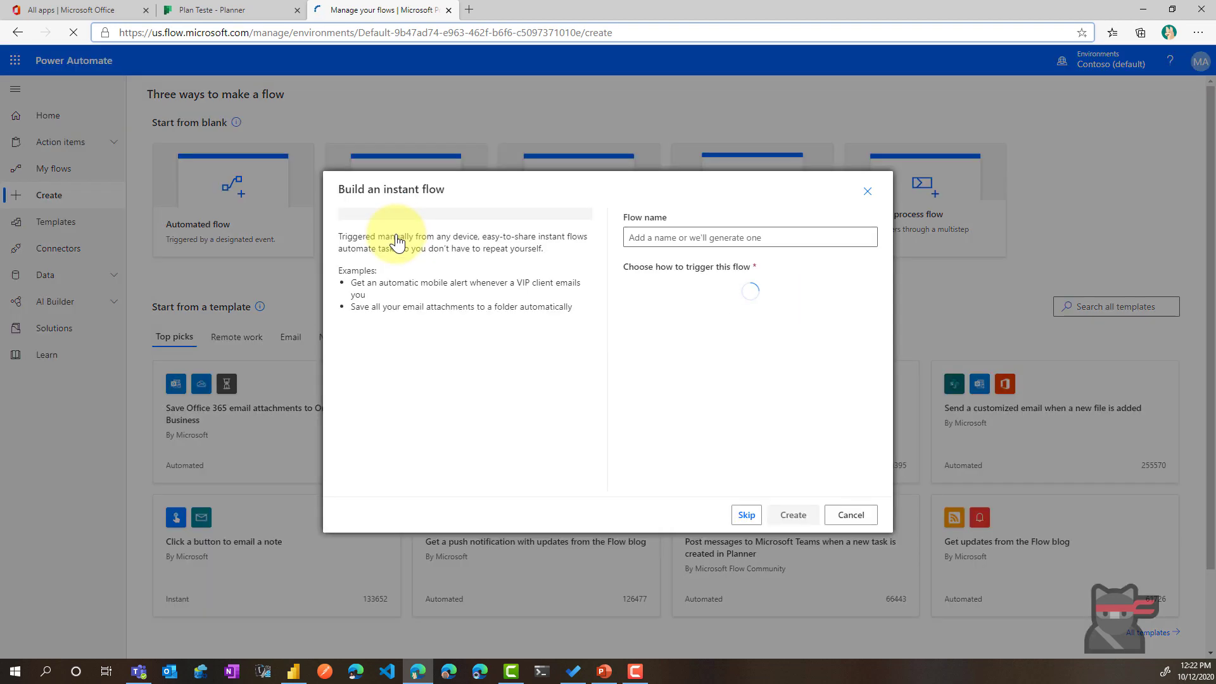
left_click(697, 303)
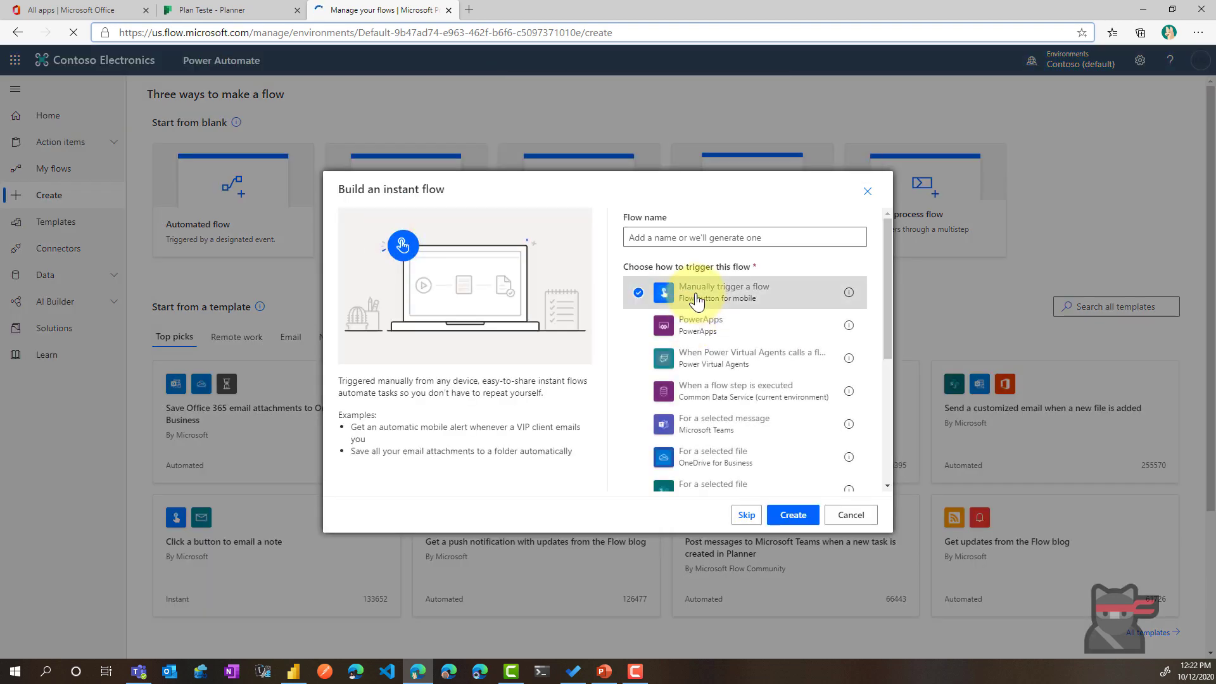
left_click(791, 514)
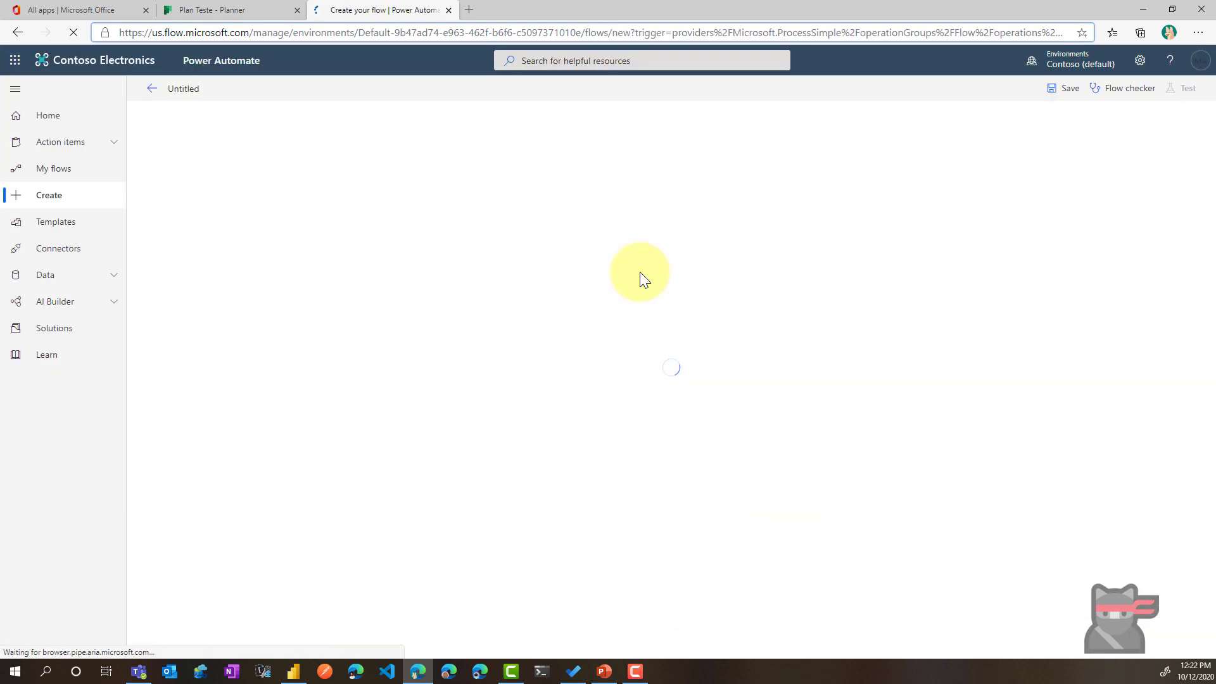
Step: Add a new step using the Planner "List tasks" action, found by searching for "planner"
left_click(629, 183)
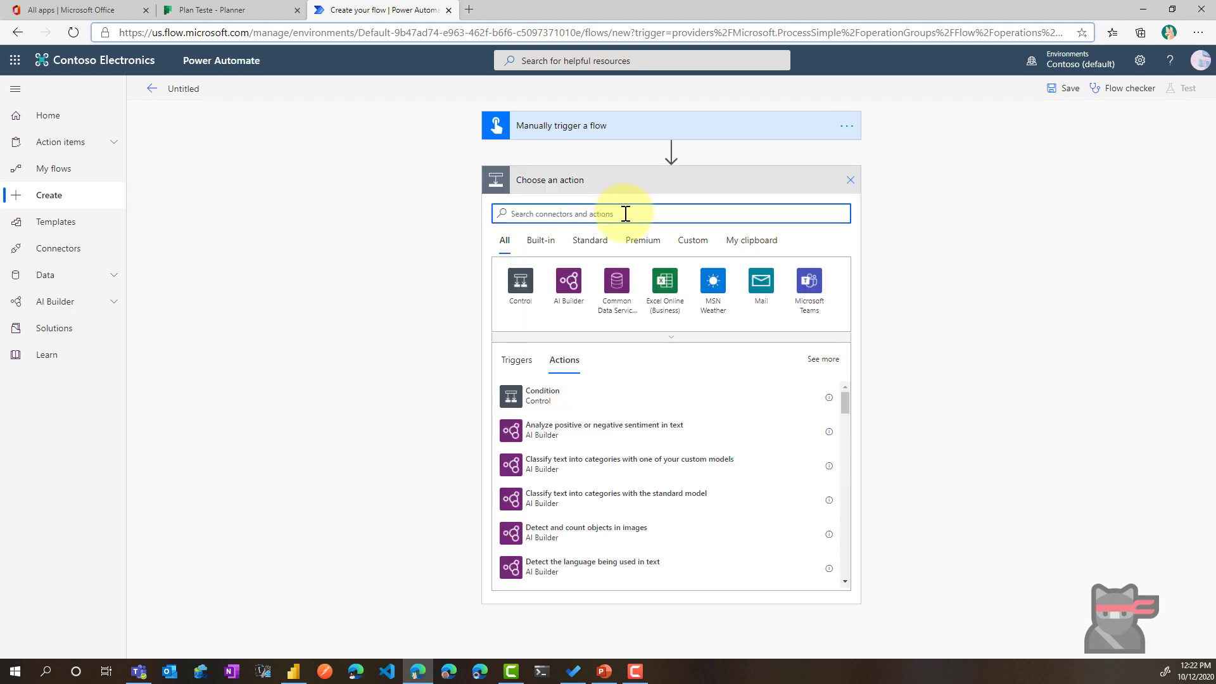
type("`pla")
key("BackSpace")
key("BackSpace")
key("BackSpace")
key("BackSpace")
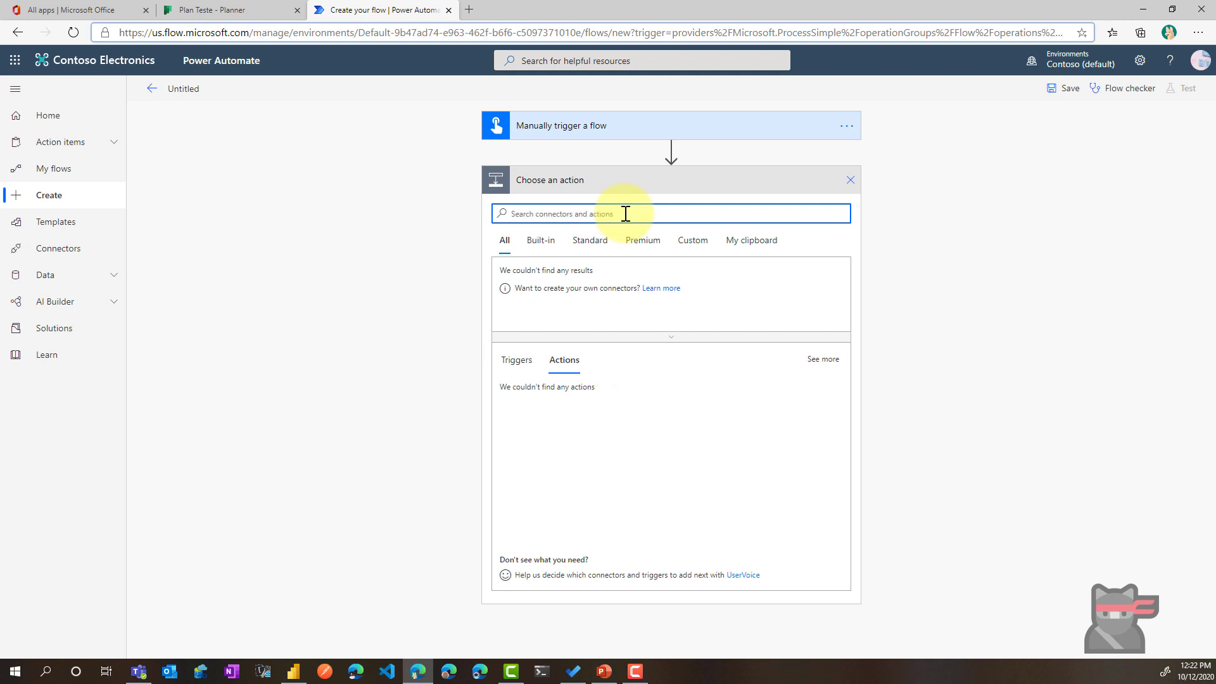
type("planner")
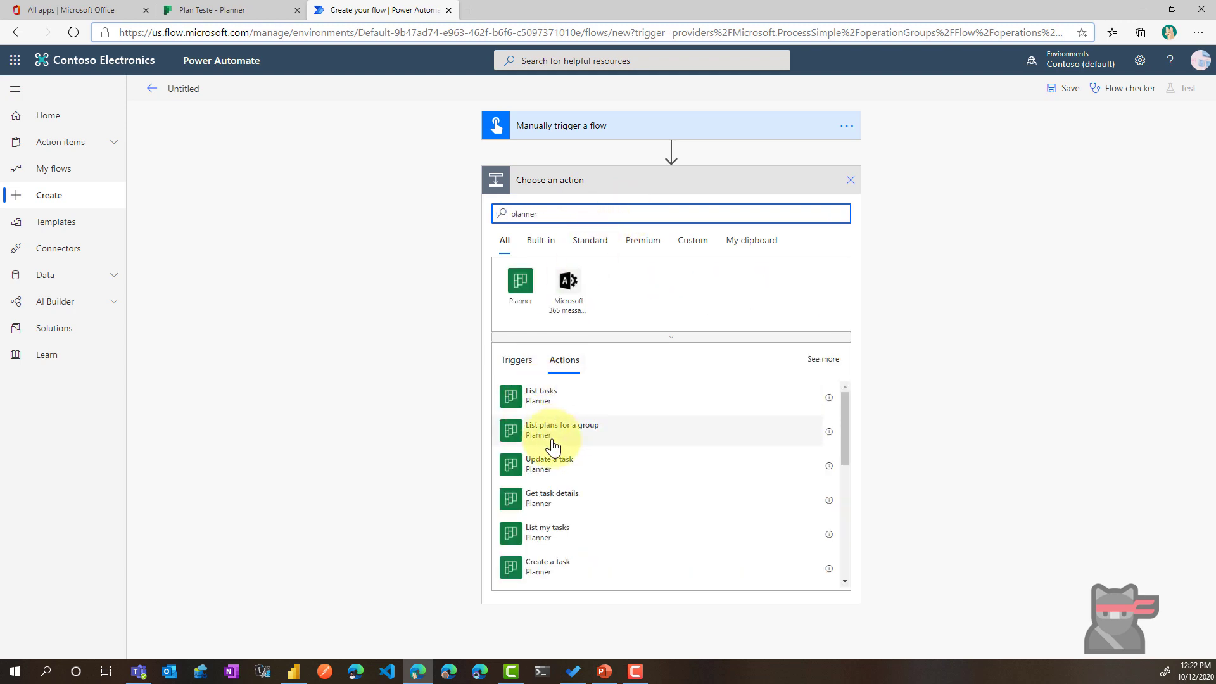
scroll(549, 447, "down", 1)
scroll(552, 447, "up", 1)
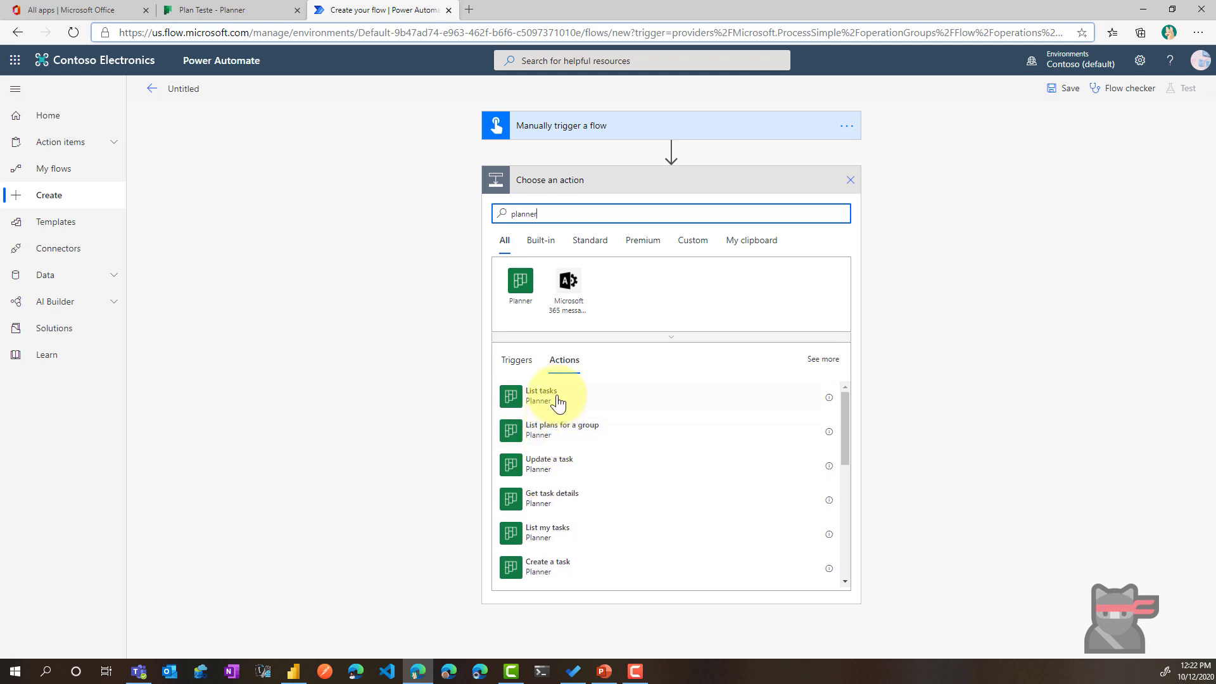
left_click(561, 408)
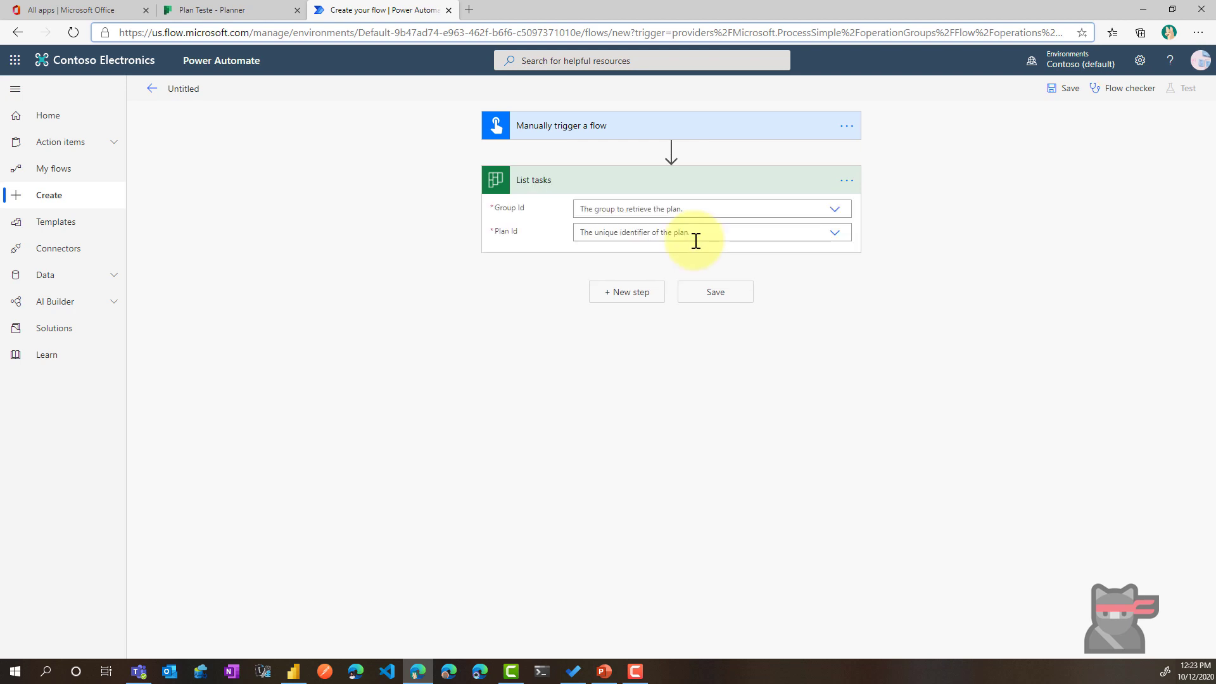
Step: Set both the Group Id and the Plan Id of the List tasks action to Plan Teste
left_click(836, 212)
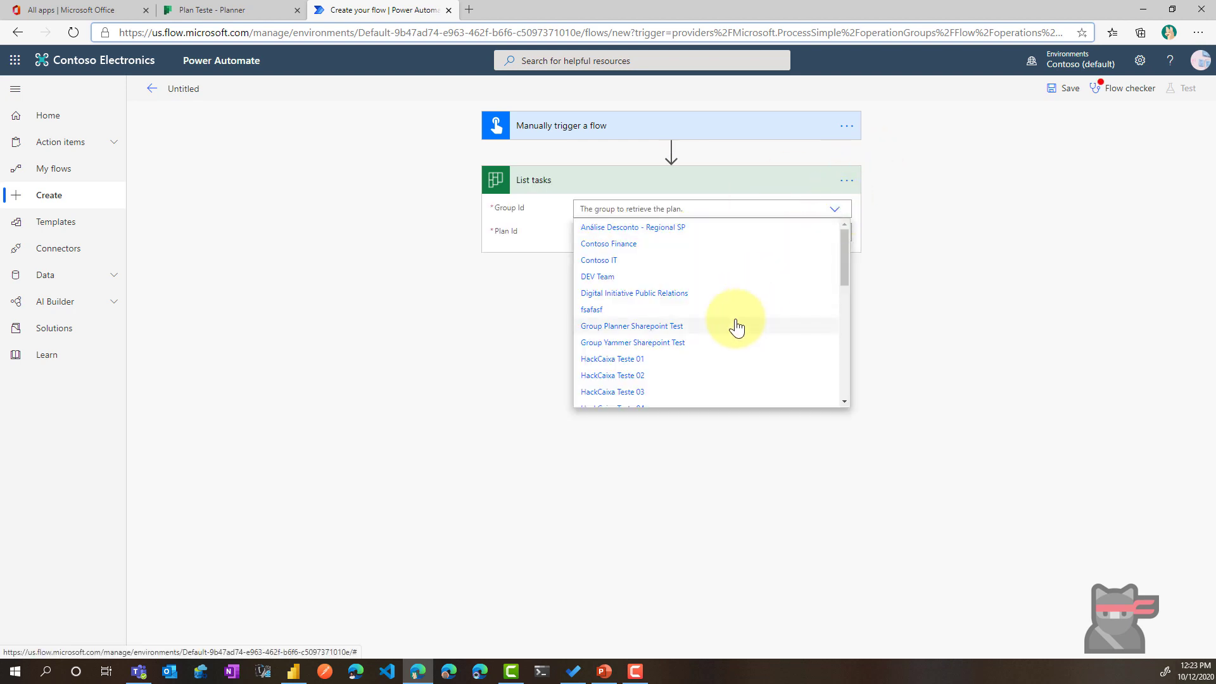
scroll(735, 326, "down", 2)
scroll(736, 327, "down", 6)
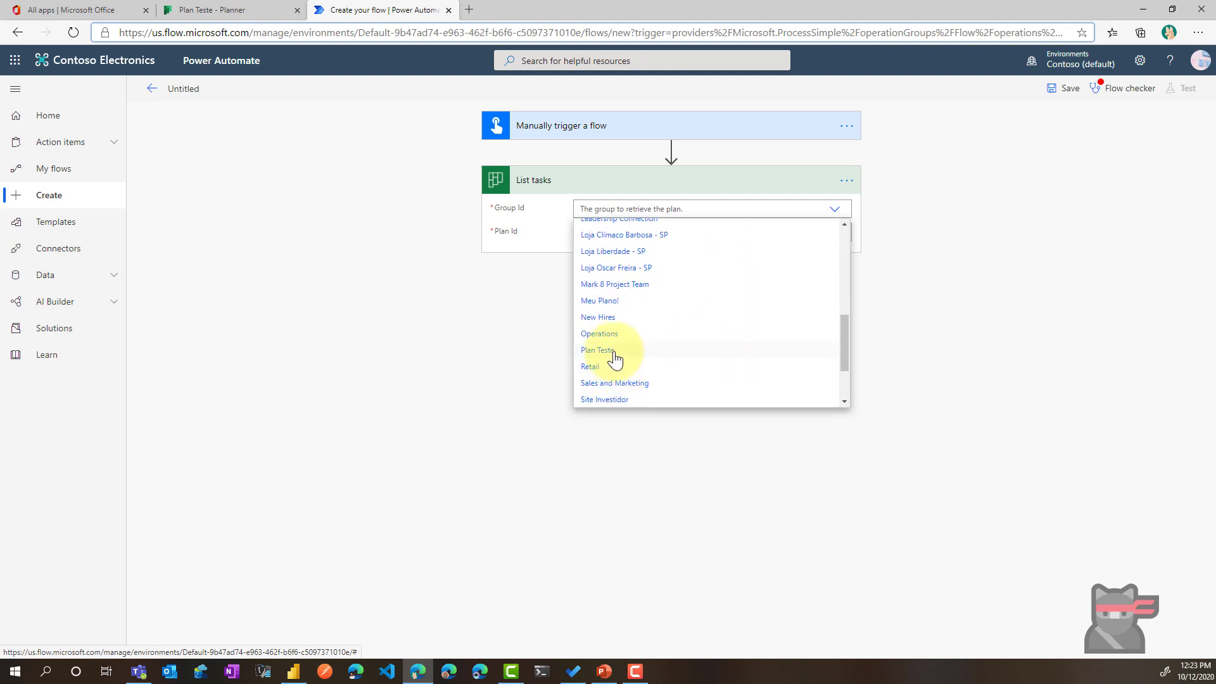
left_click(614, 355)
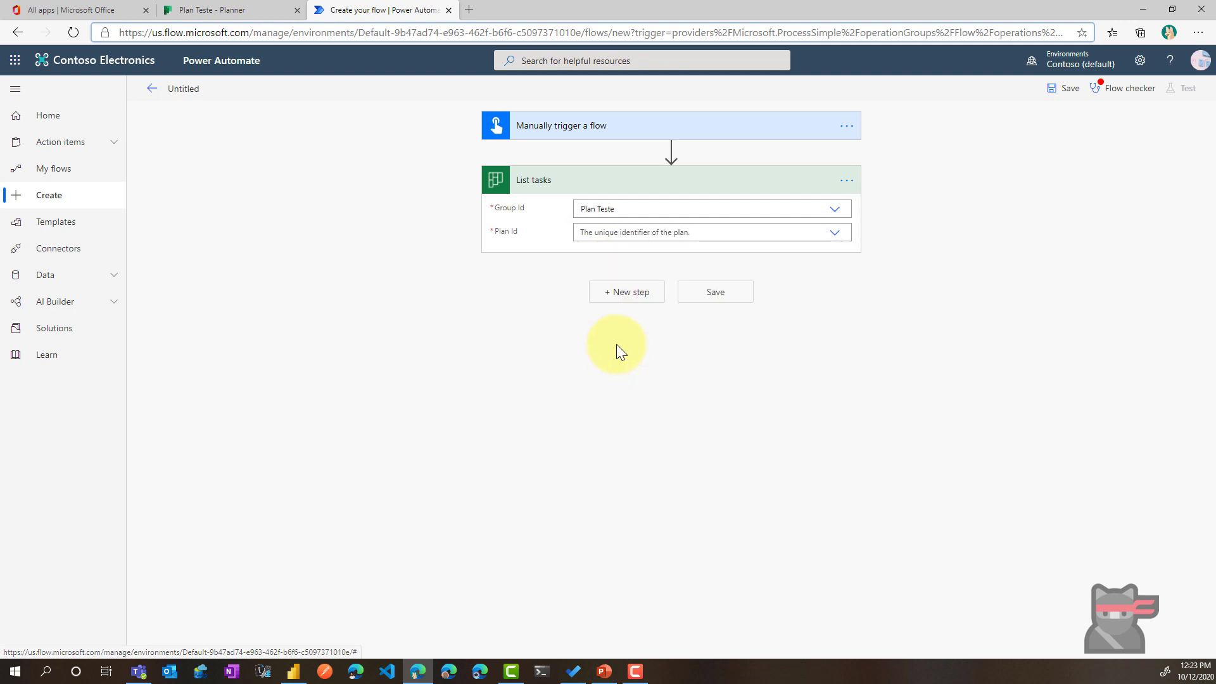
left_click(837, 239)
left_click(650, 251)
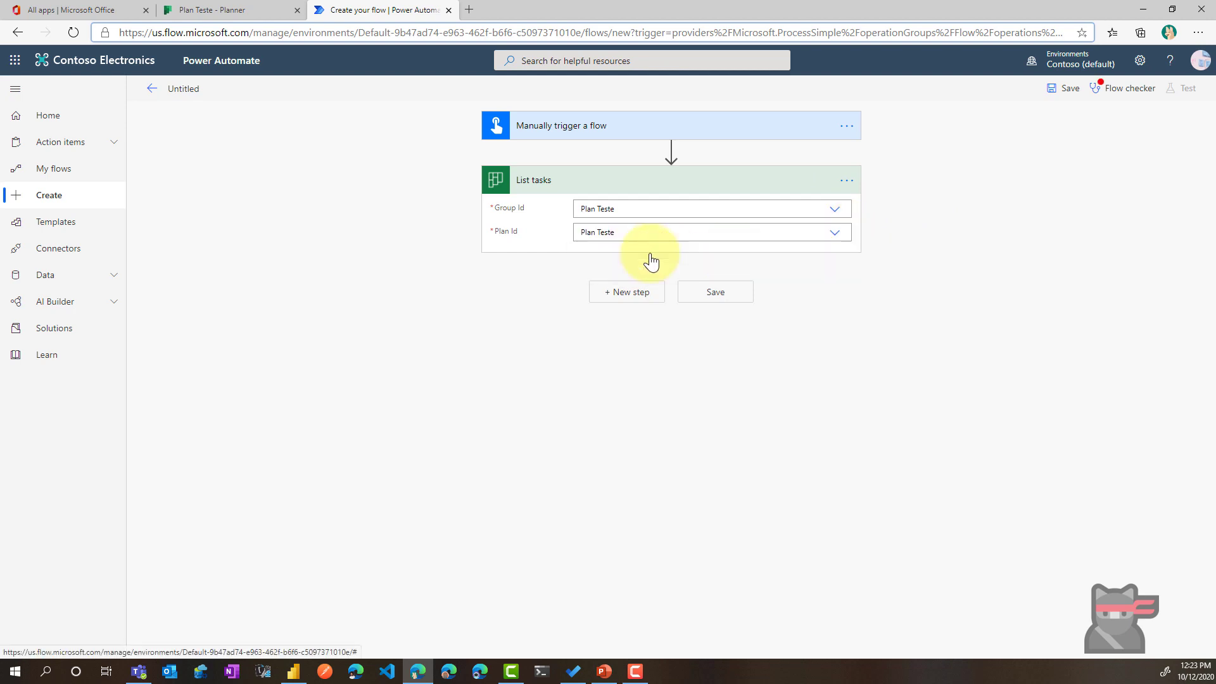
Step: Save the flow and run a test of it, performing the trigger action manually
left_click(1061, 90)
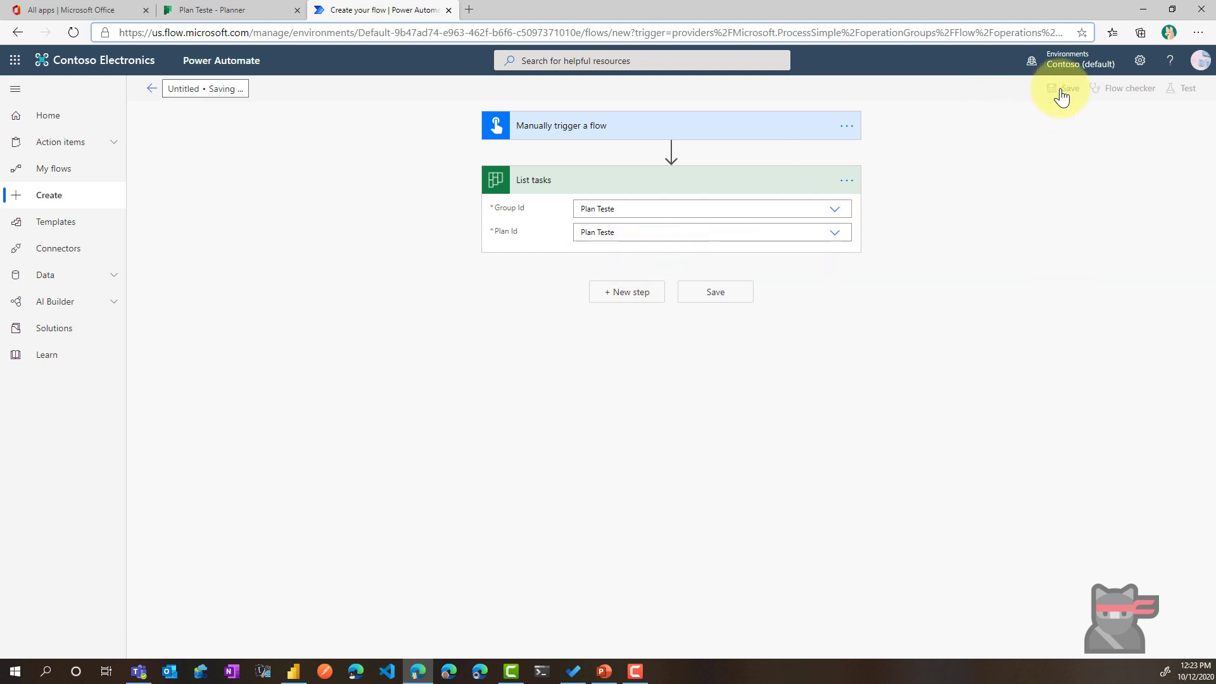
left_click(1183, 89)
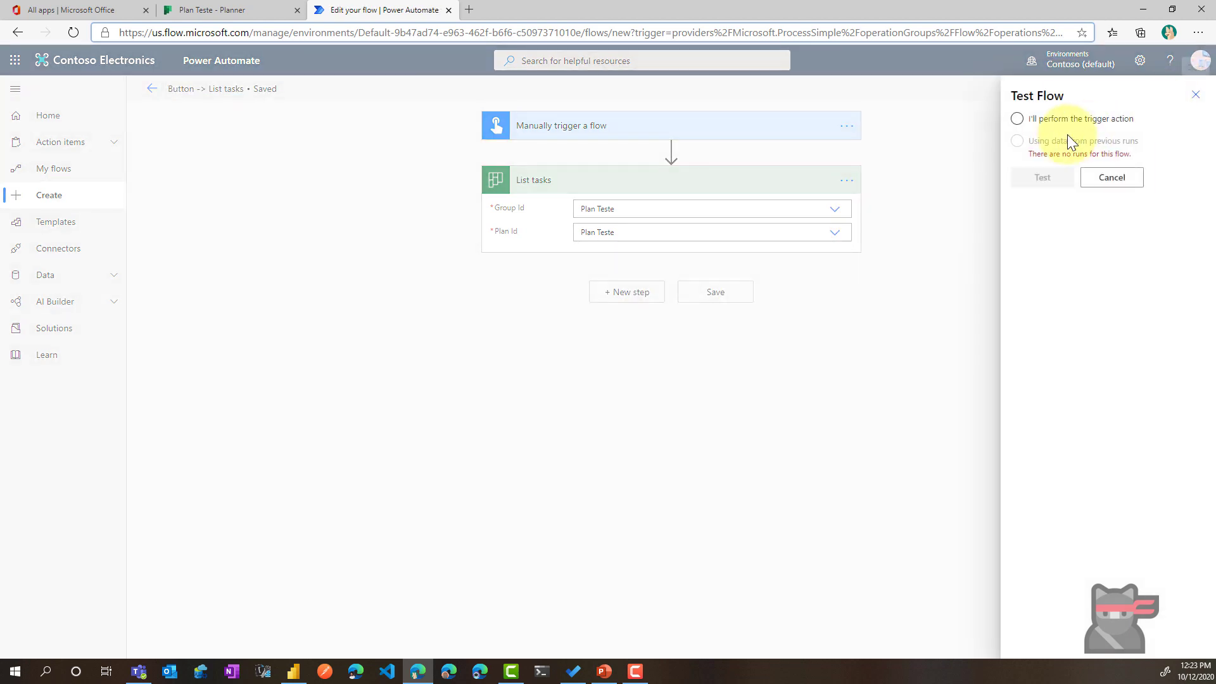
left_click(1043, 177)
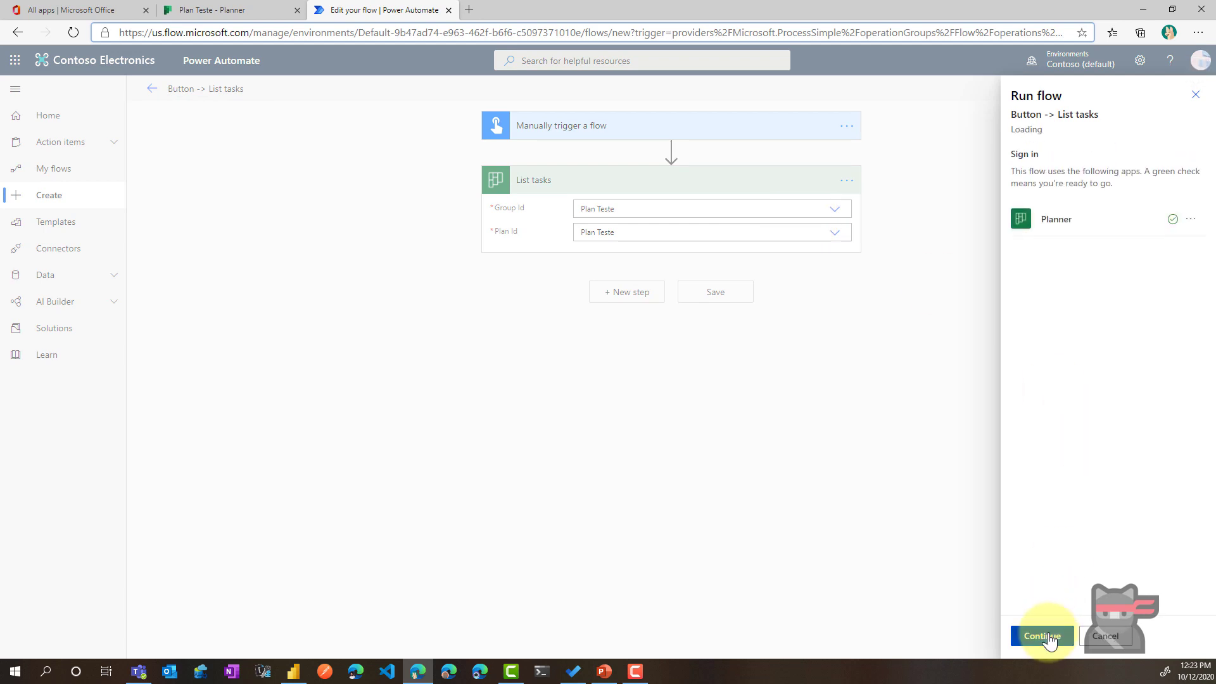
left_click(1046, 634)
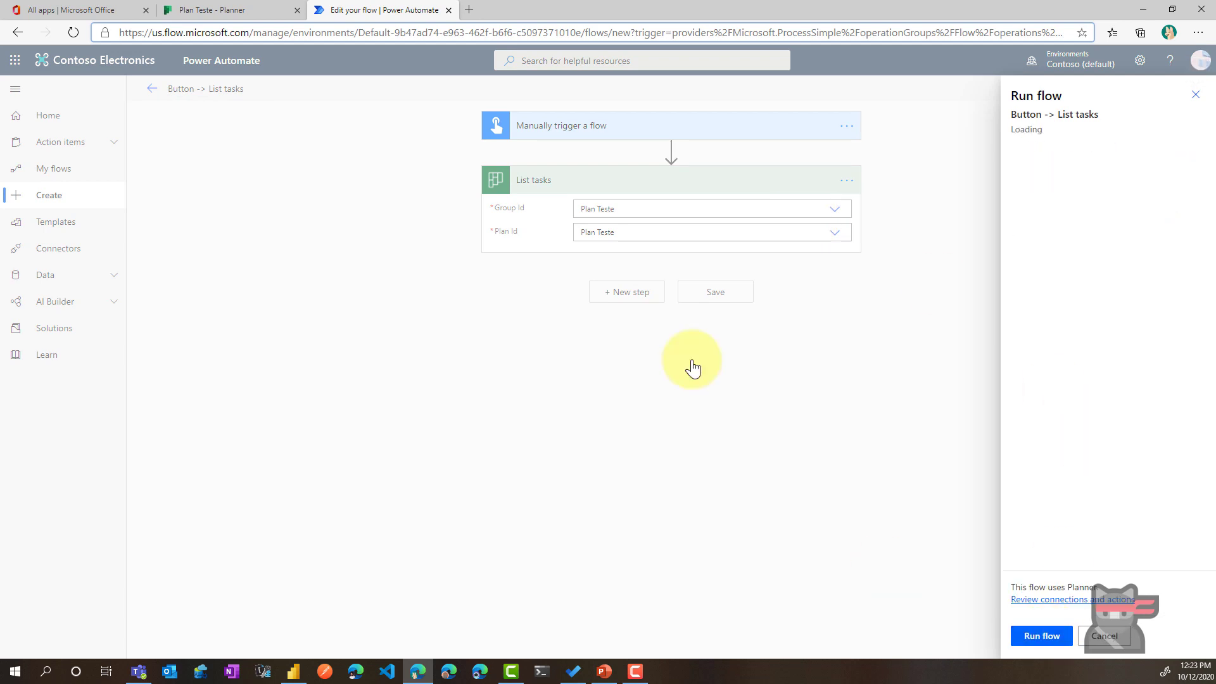
left_click(1023, 636)
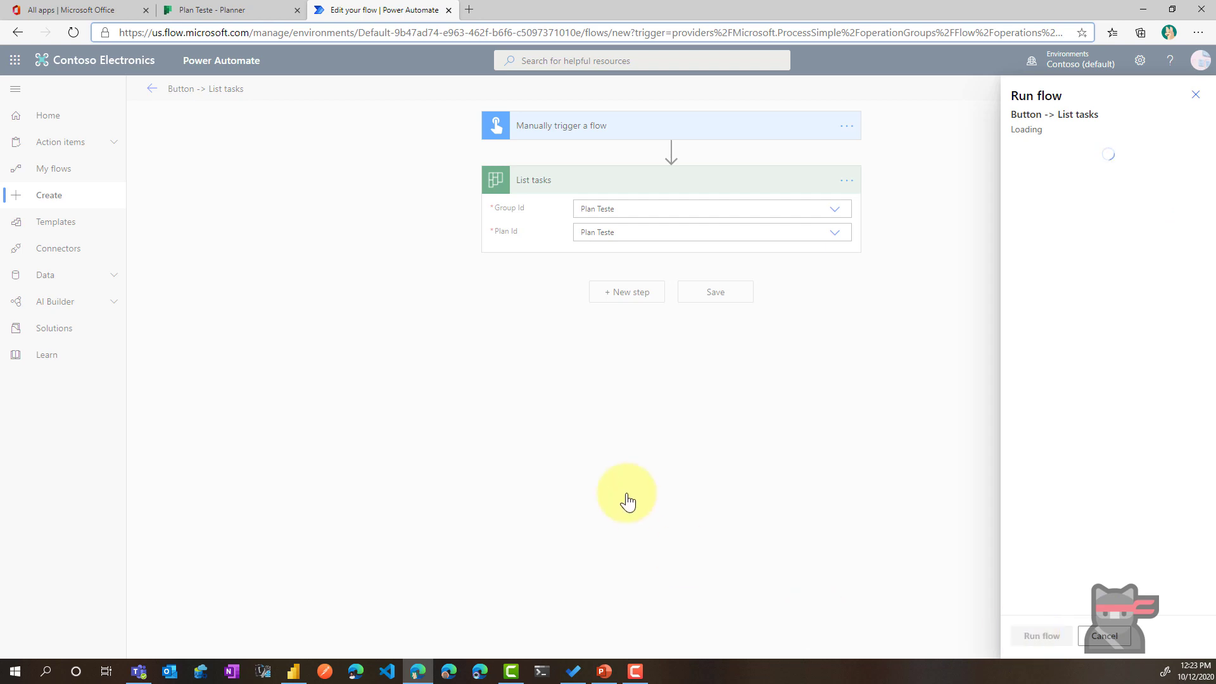
left_click(1036, 636)
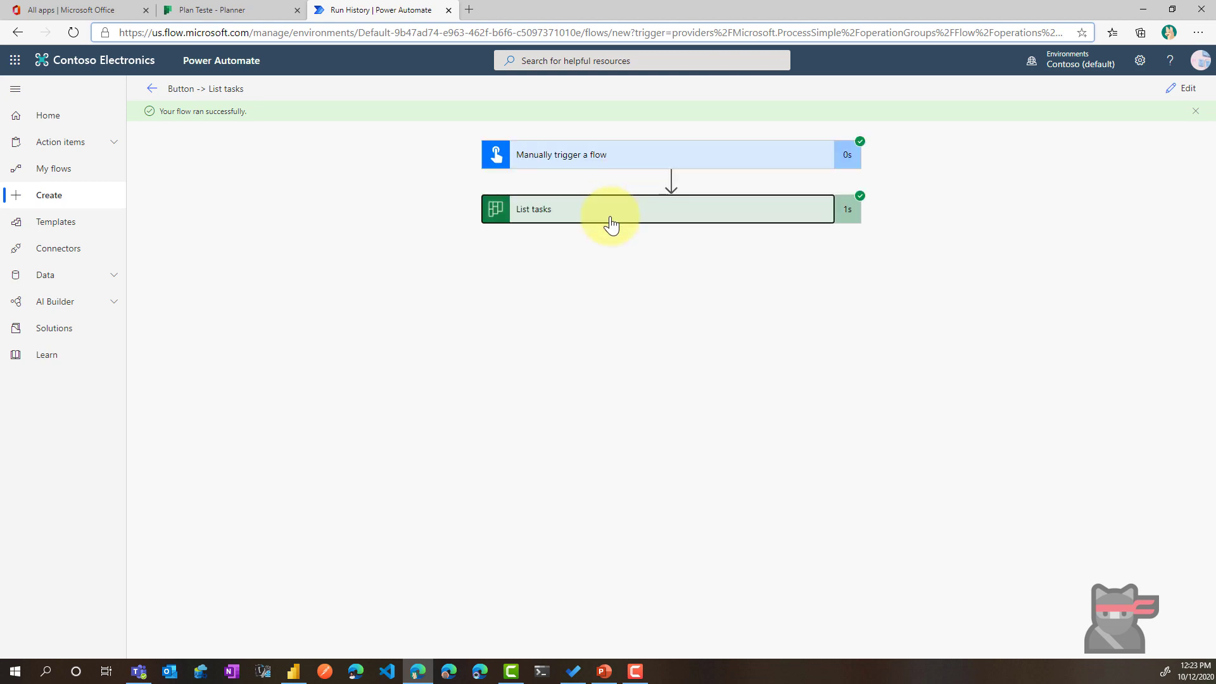
Step: Copy the entire output value of the List tasks run and paste it into a new Notepad document
left_click(609, 222)
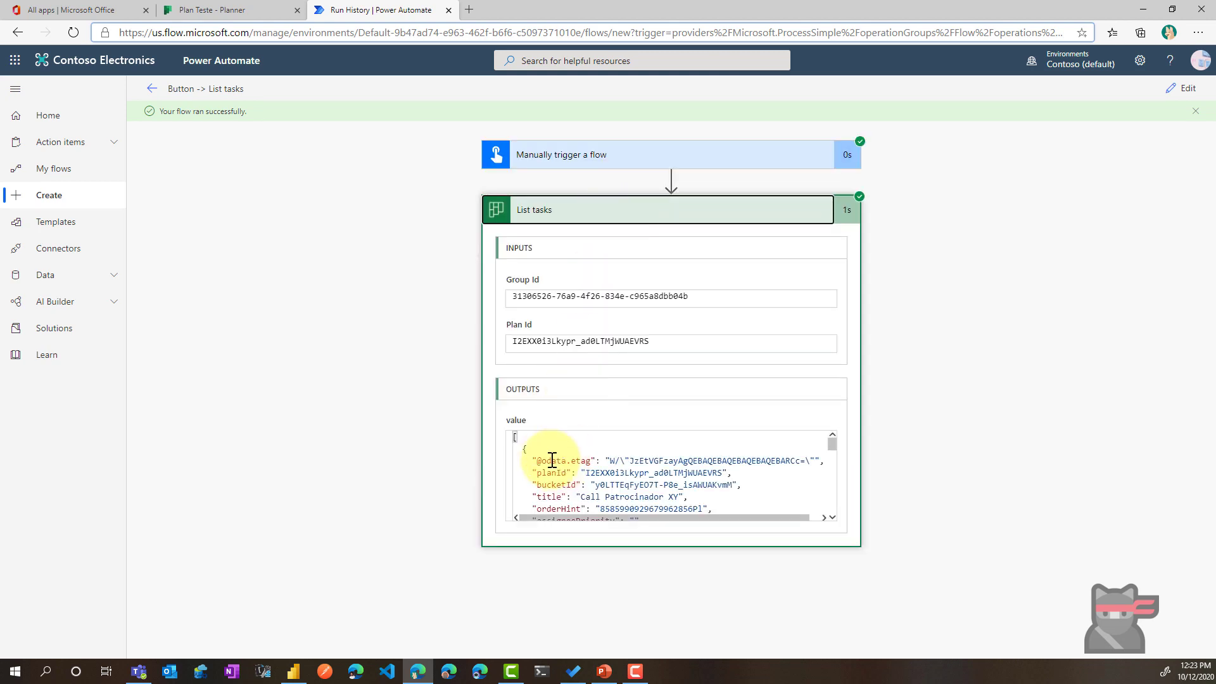
left_click(548, 457)
key("ctrl+a")
key("ctrl+c")
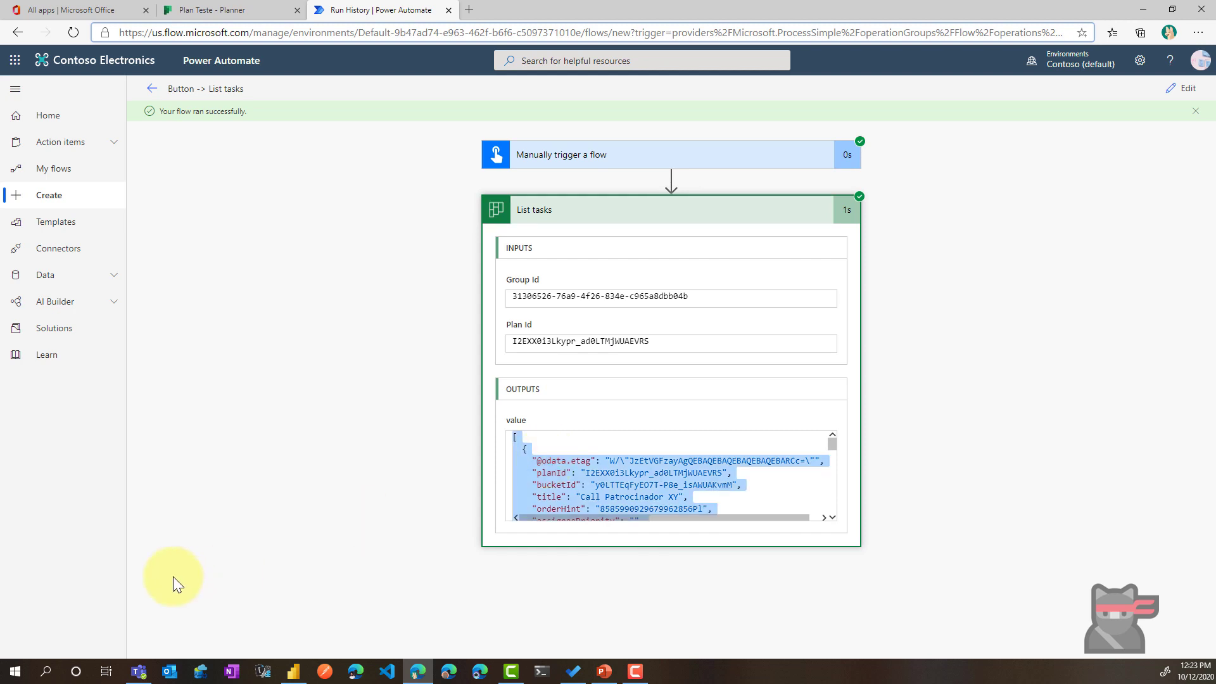
key("super+r")
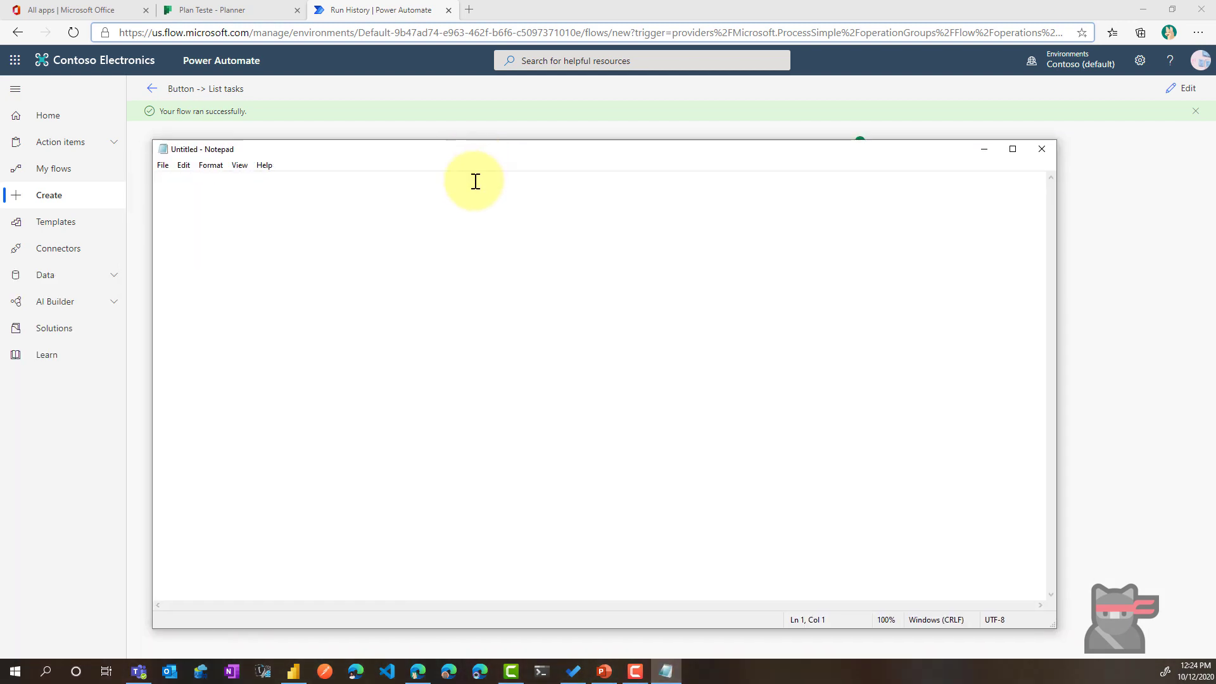
key("ctrl+v")
Step: Examine the pasted JSON to see where each task record starts and ends, including its assignments sections
scroll(312, 322, "up", 20)
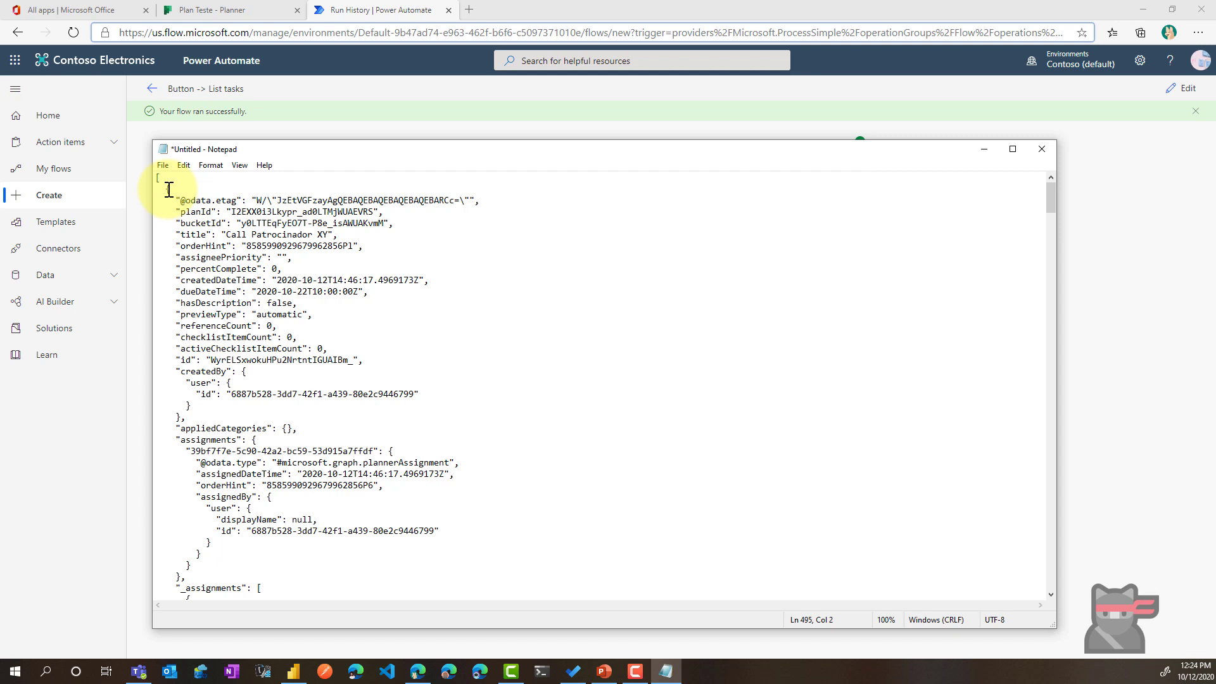
left_click_drag(163, 190, 183, 416)
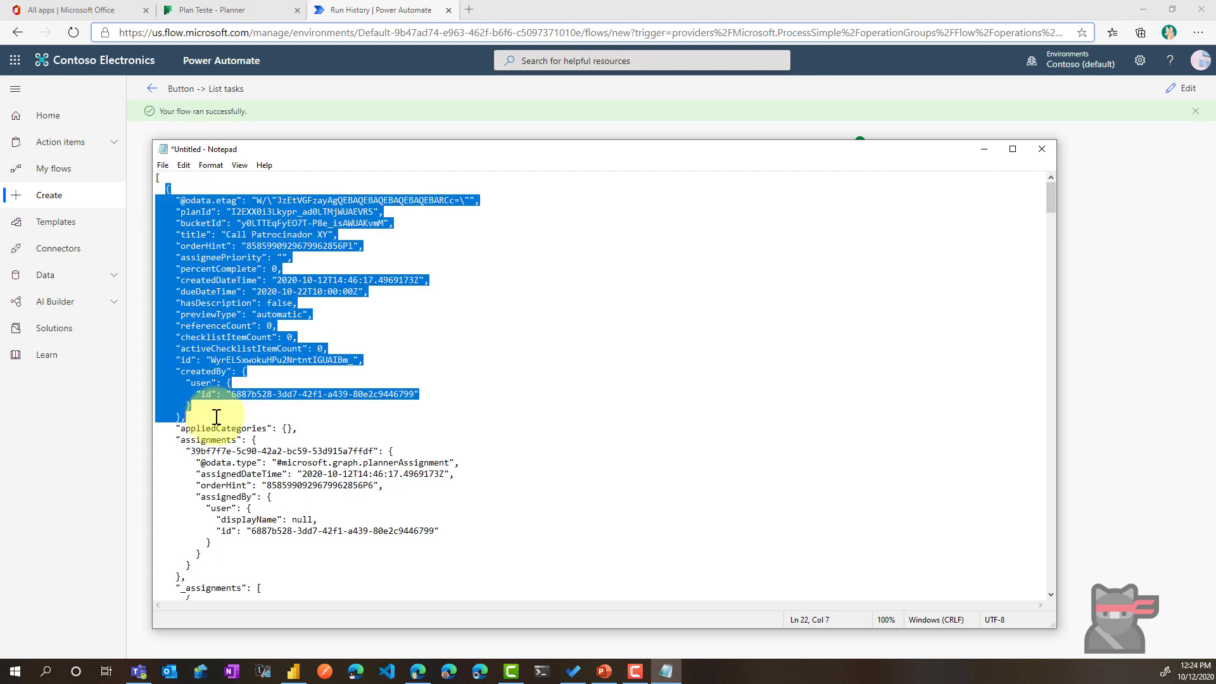
scroll(170, 432, "down", 5)
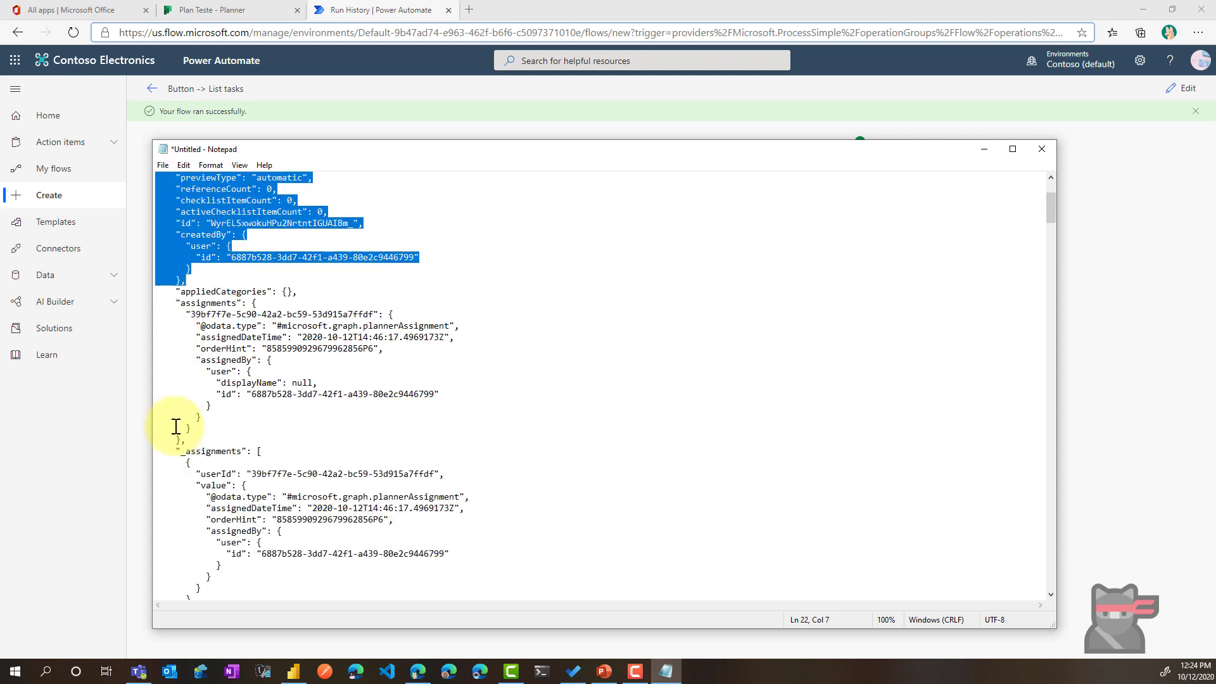
scroll(184, 379, "down", 4)
scroll(183, 379, "up", 8)
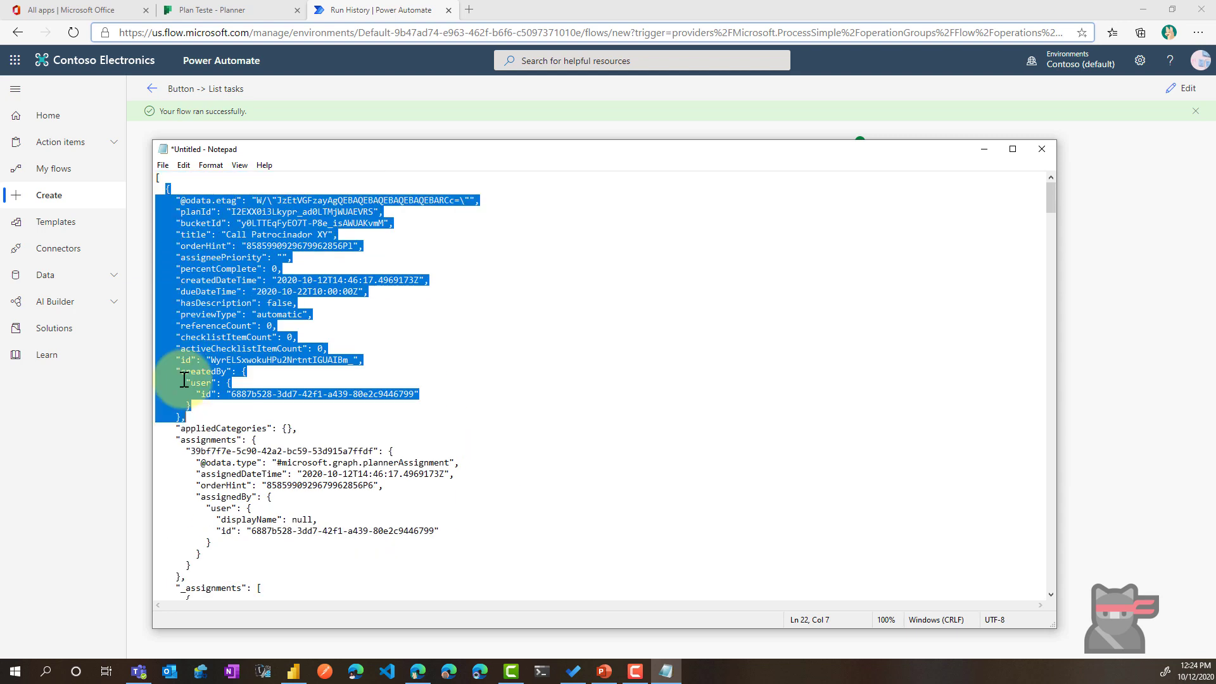
scroll(184, 379, "down", 4)
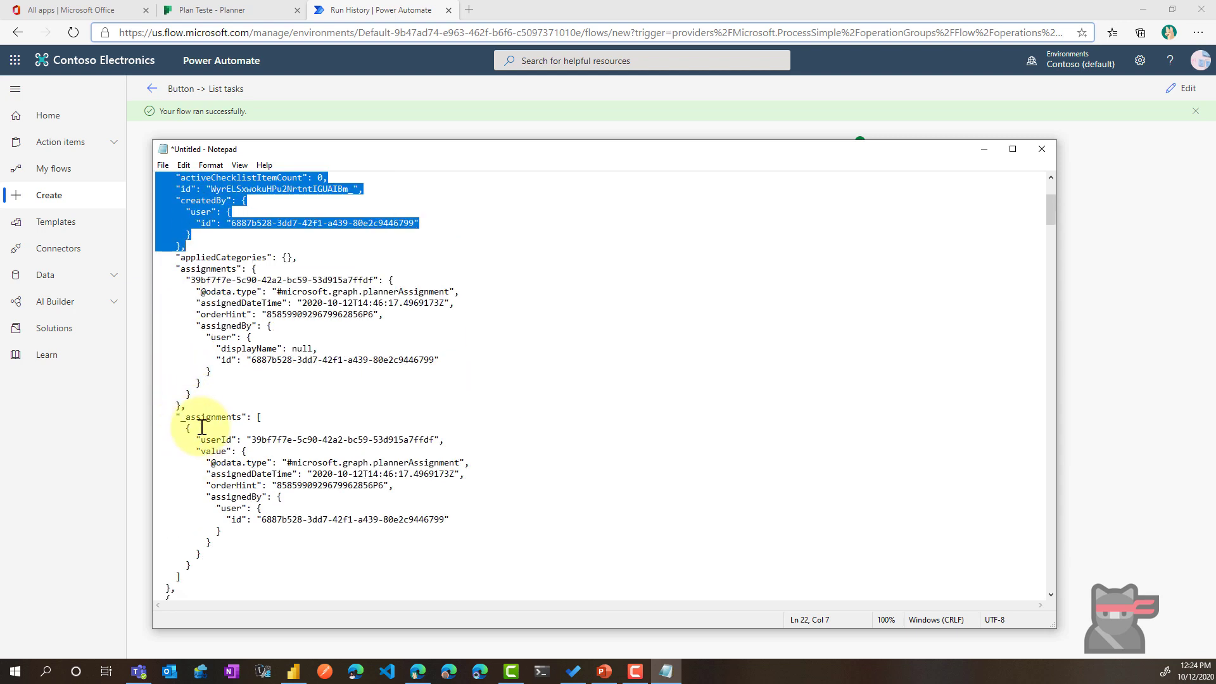
scroll(195, 417, "down", 2)
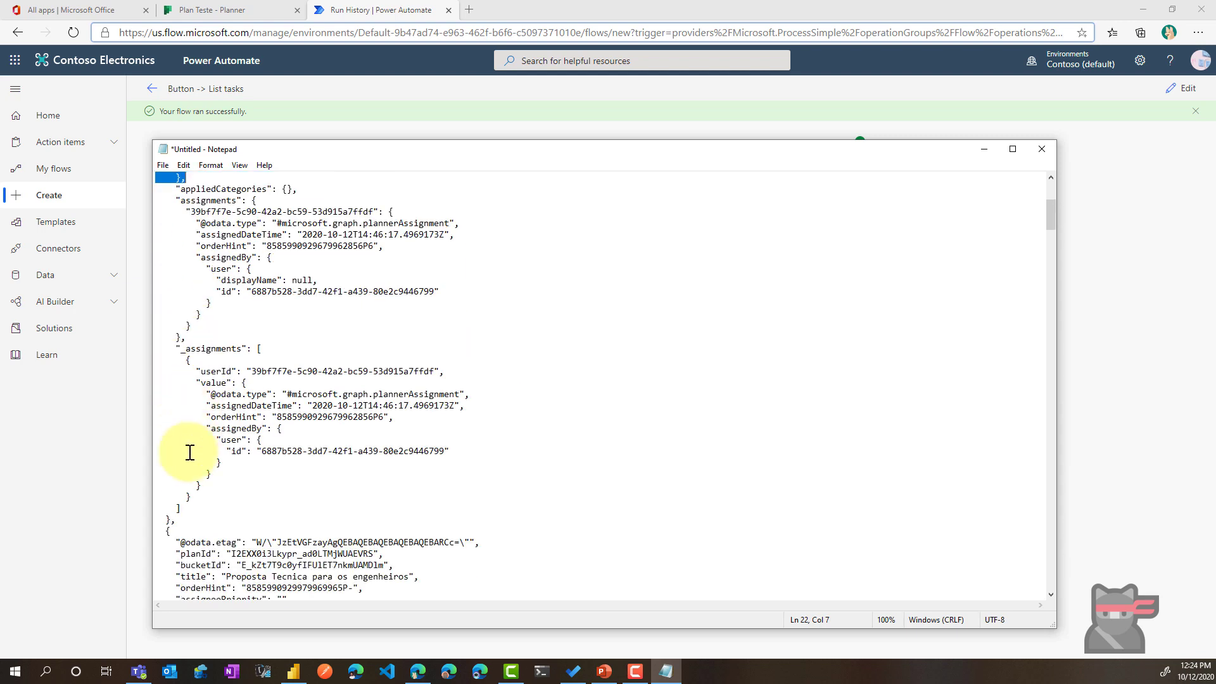
left_click(180, 508)
left_click_drag(126, 353, 108, 122)
scroll(200, 525, "down", 10)
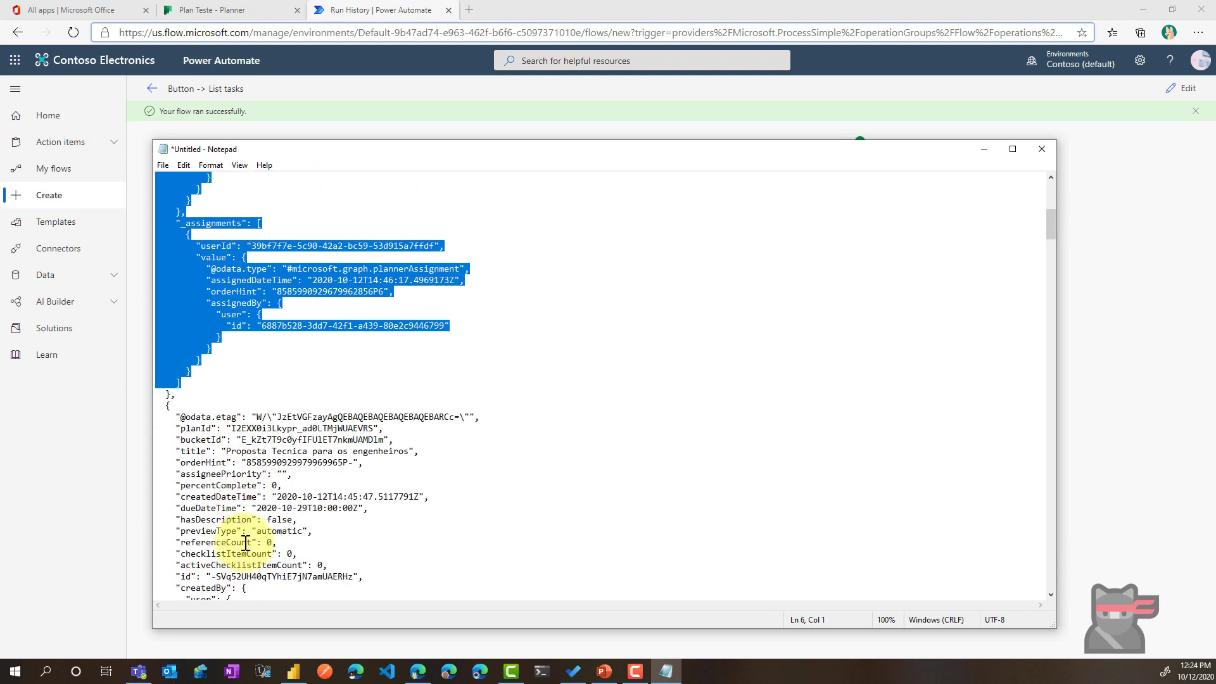
scroll(246, 543, "down", 5)
scroll(245, 544, "up", 13)
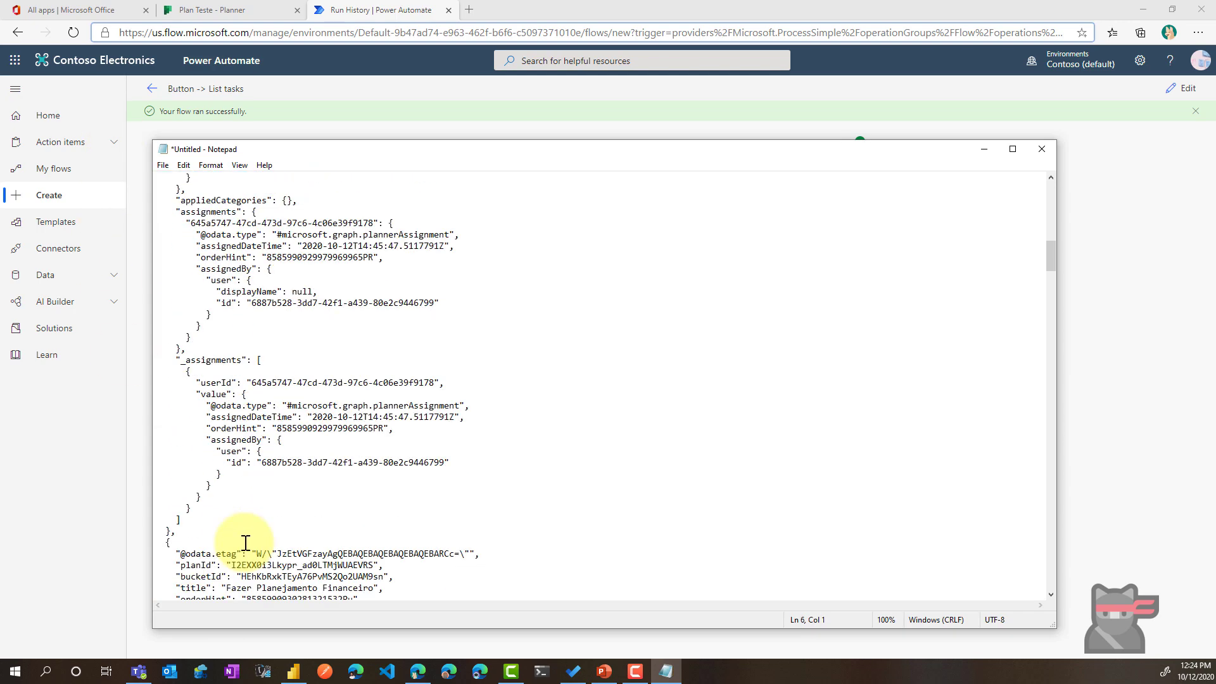
scroll(246, 544, "up", 4)
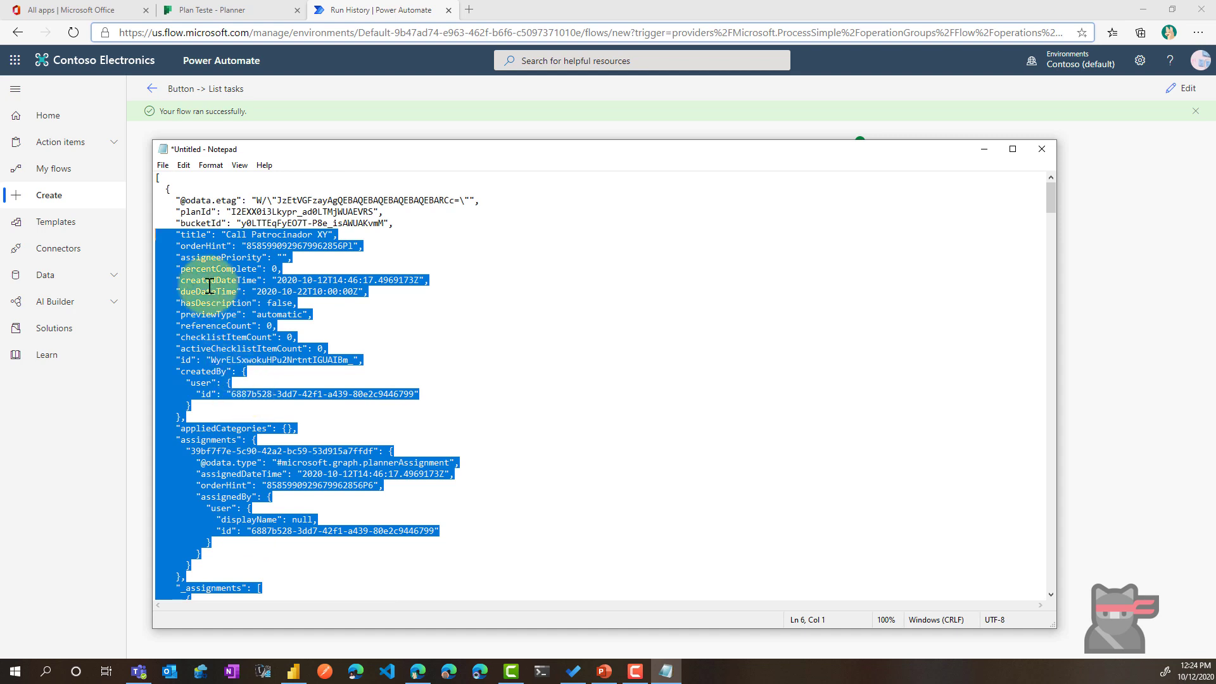
Step: Review the first task's fields from planId through orderHint, createdDateTime and dueDateTime to hasDescription
left_click(200, 201)
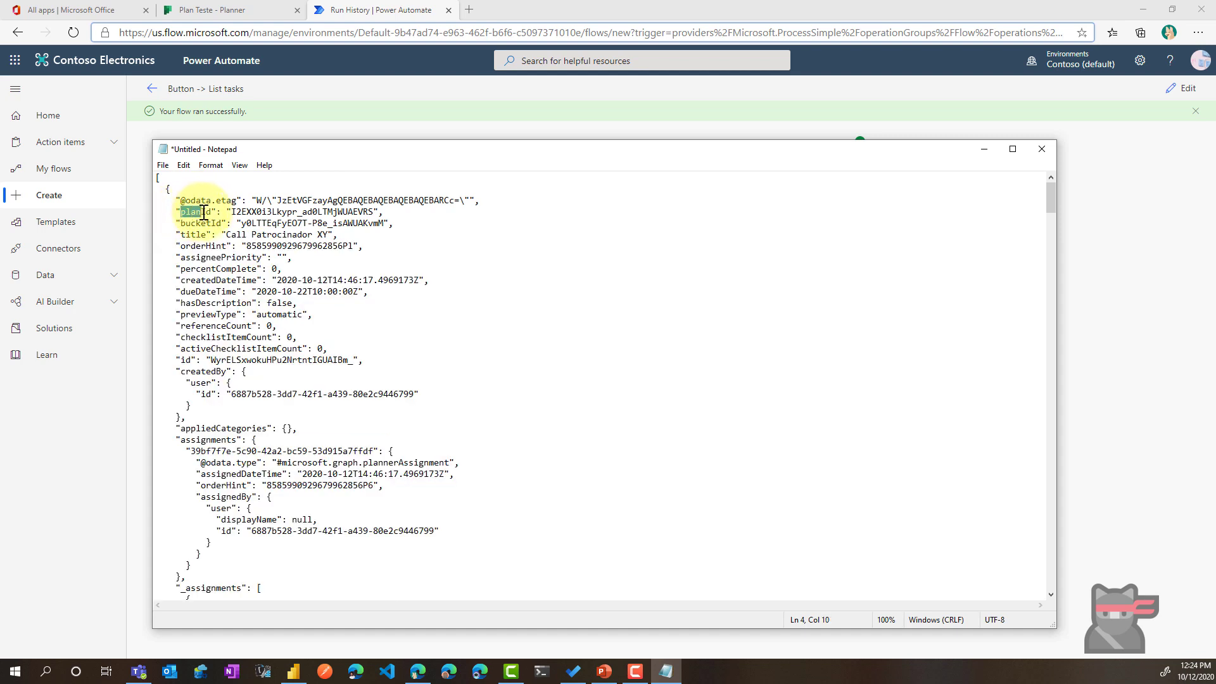
left_click_drag(179, 212, 221, 247)
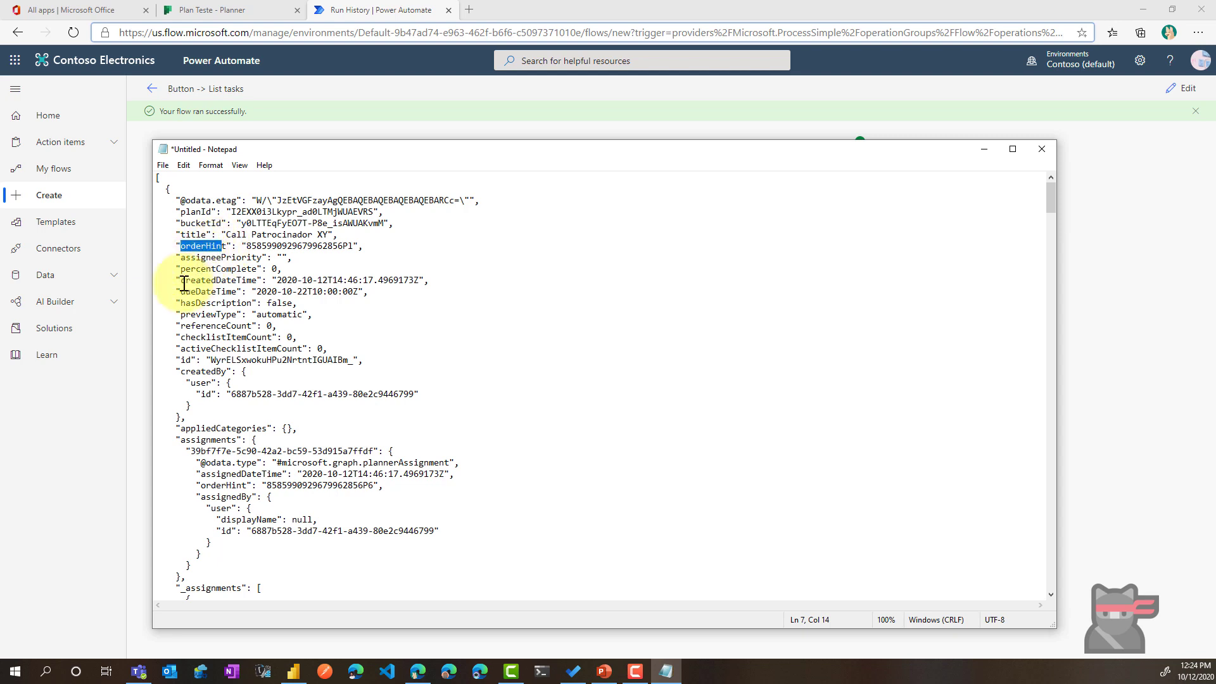
left_click_drag(182, 280, 231, 292)
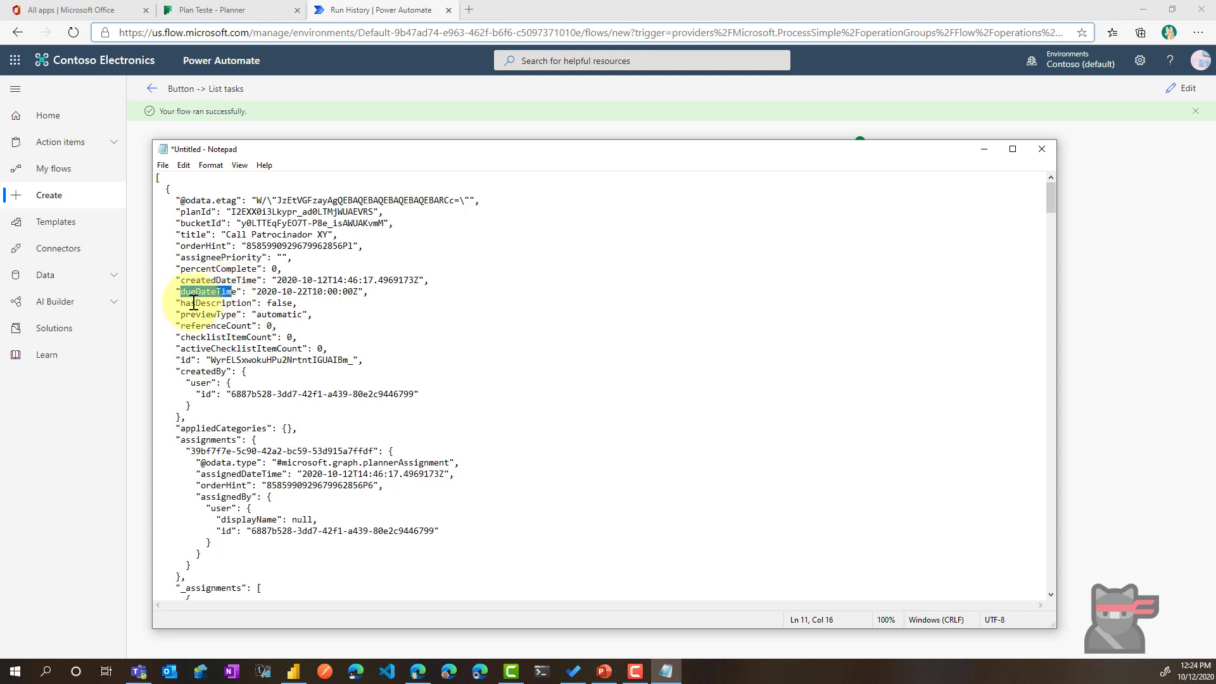
left_click_drag(186, 303, 222, 304)
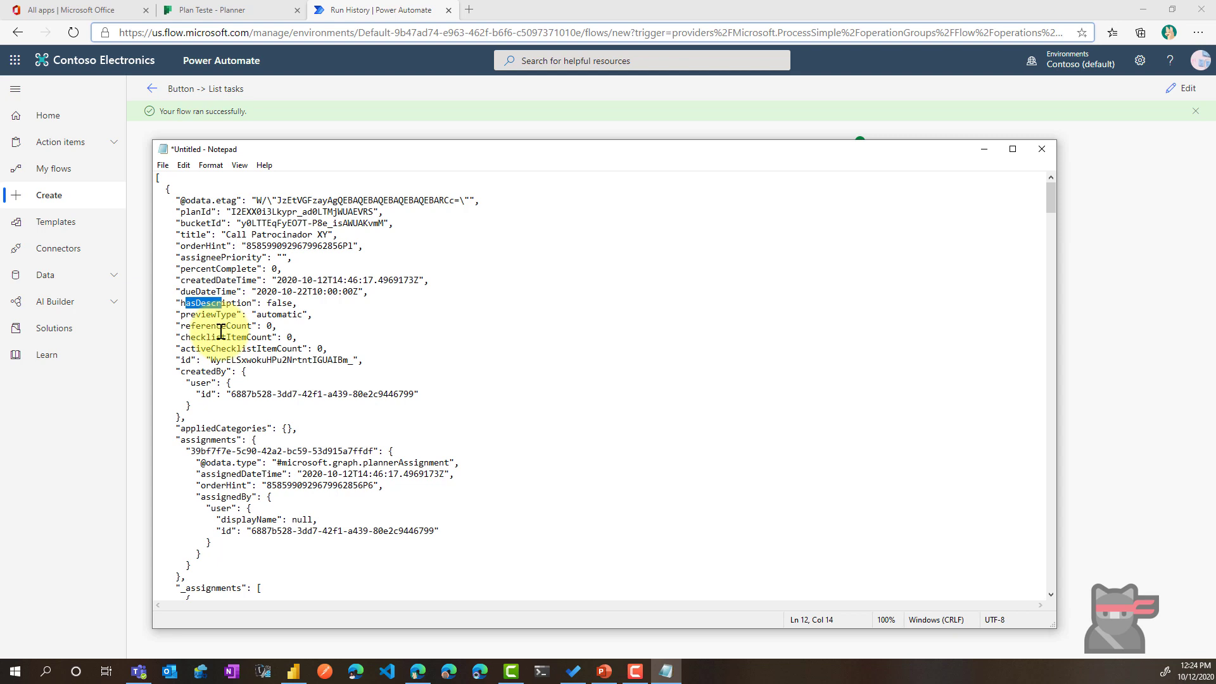
Step: Examine the first task's createdBy, assignments, assignedBy and _assignments sections in the pasted JSON
scroll(220, 331, "down", 1)
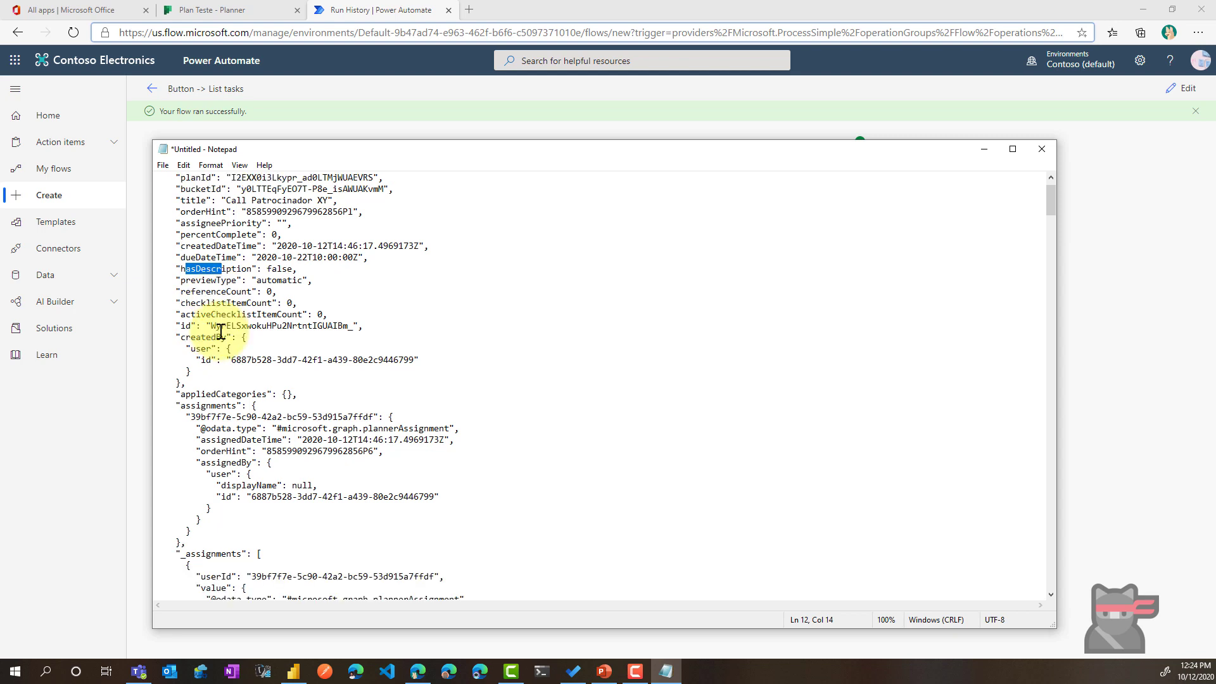
left_click_drag(201, 462, 252, 458)
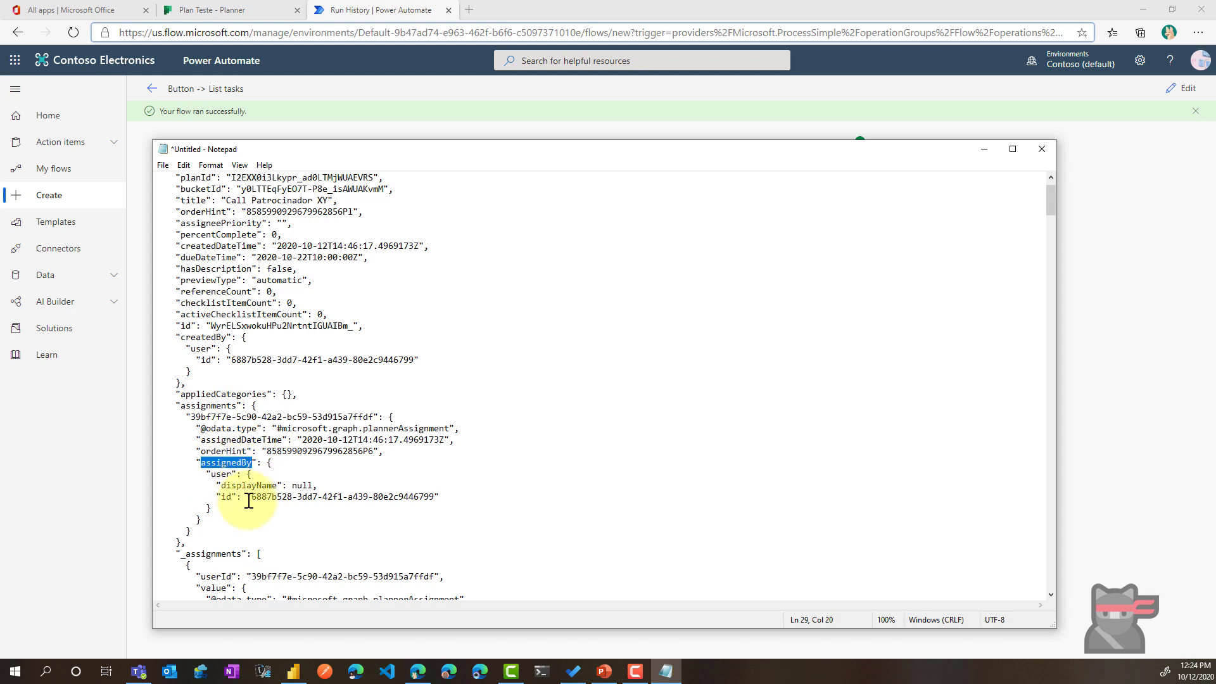
scroll(244, 496, "down", 2)
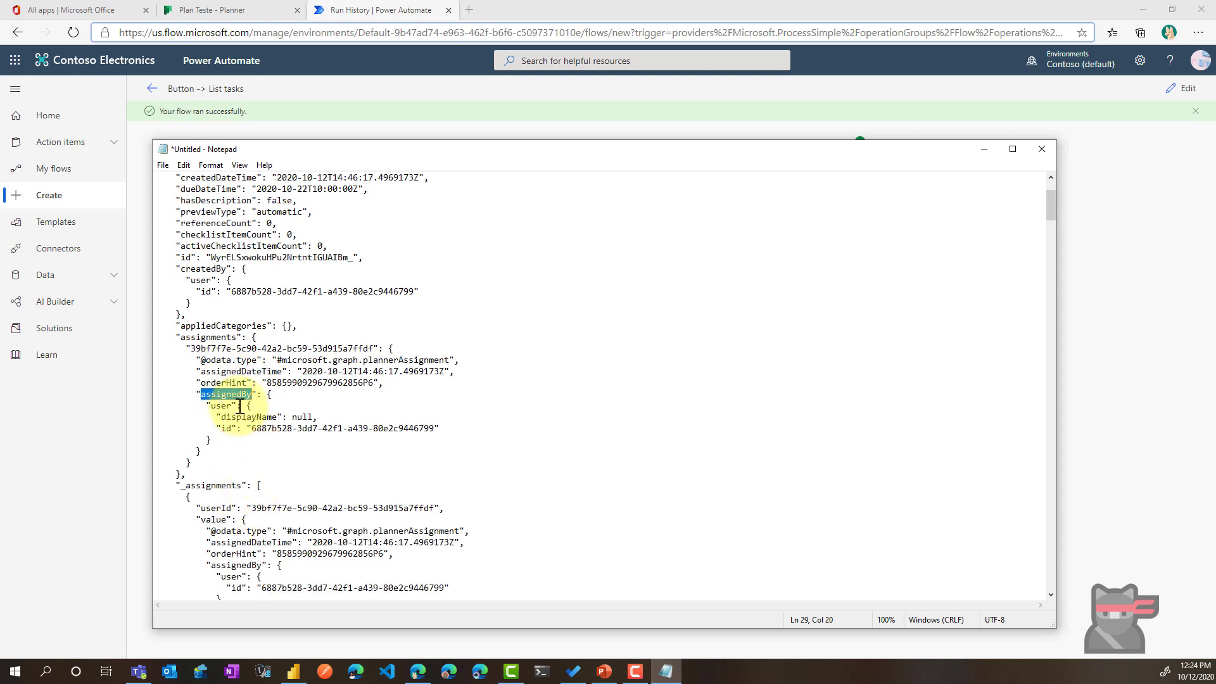
scroll(239, 405, "down", 2)
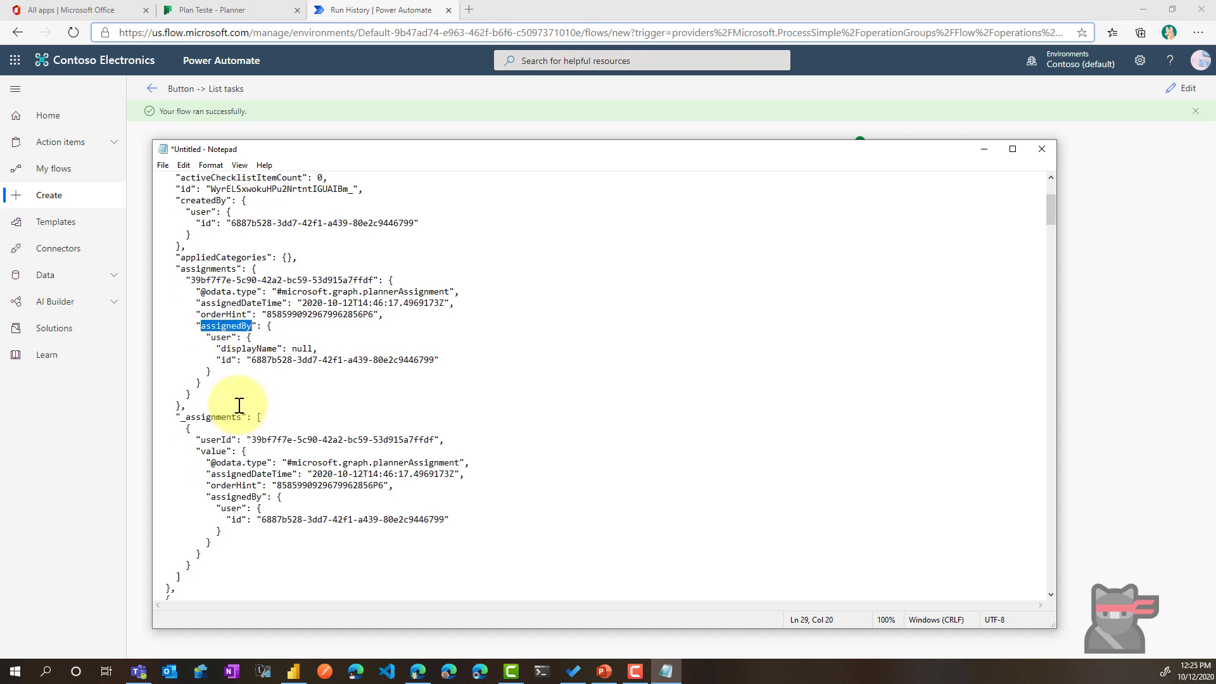
scroll(239, 405, "up", 5)
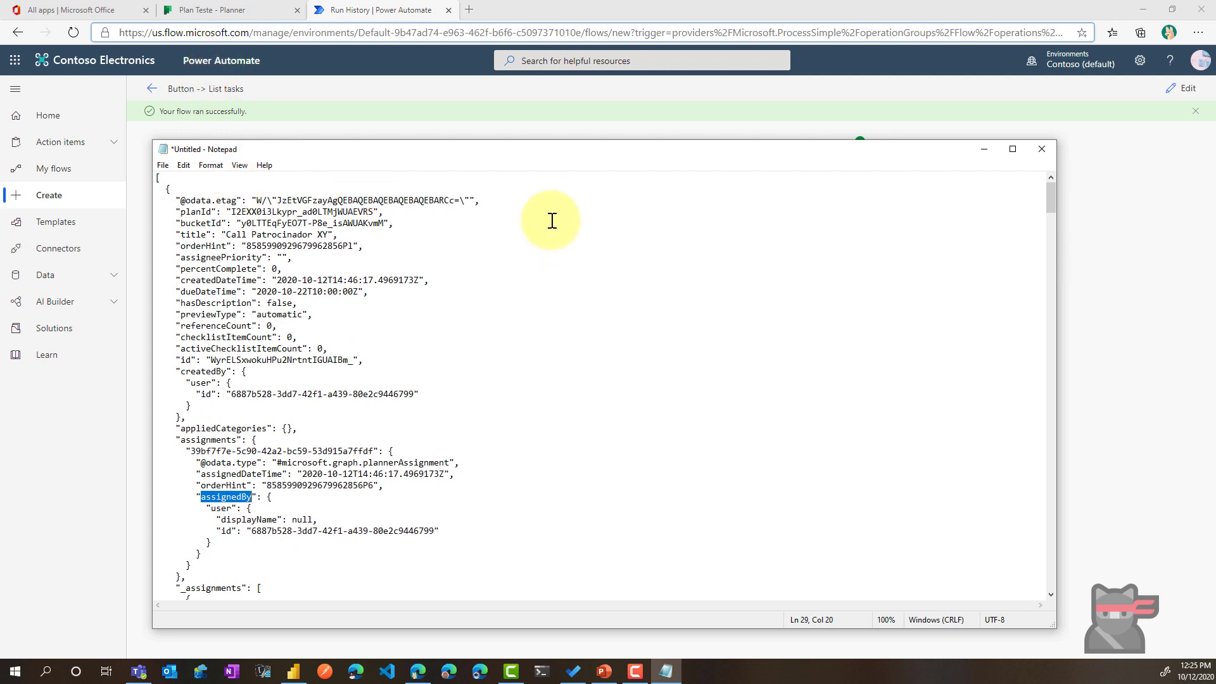
Step: Add the line "planid, bucketid, title, percentComplete, duedatetime" above the JSON, separated from it by an empty line
left_click(158, 178)
key("Return")
key("Return")
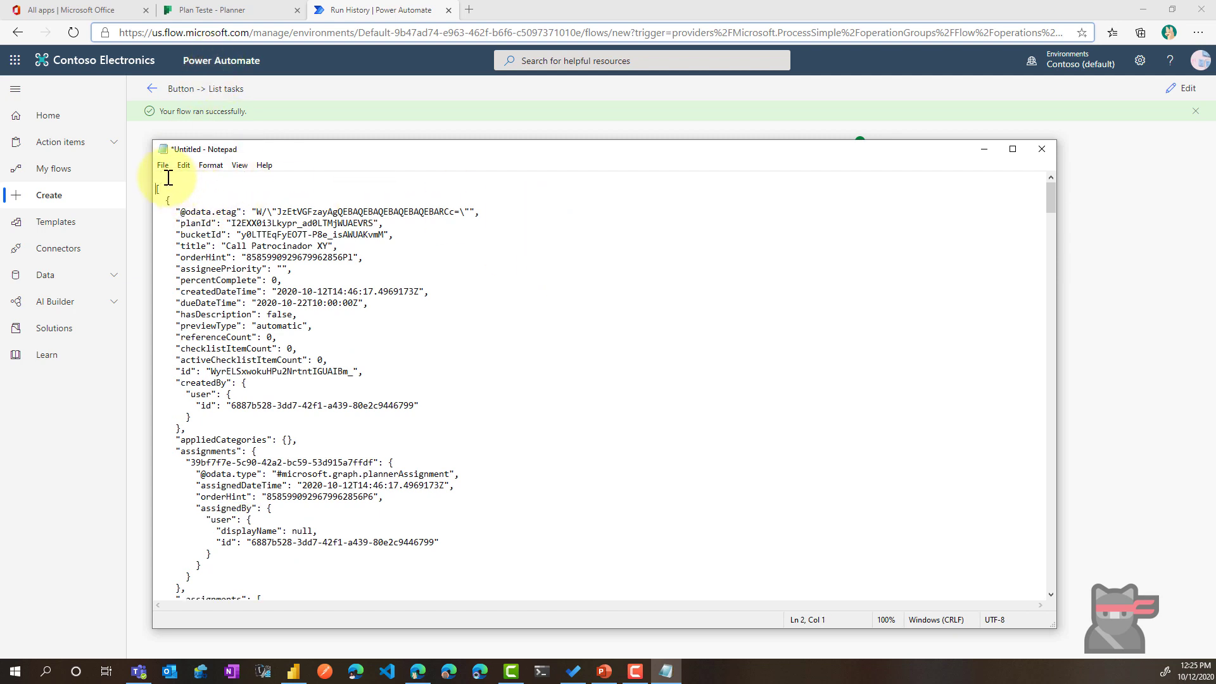
type("plani")
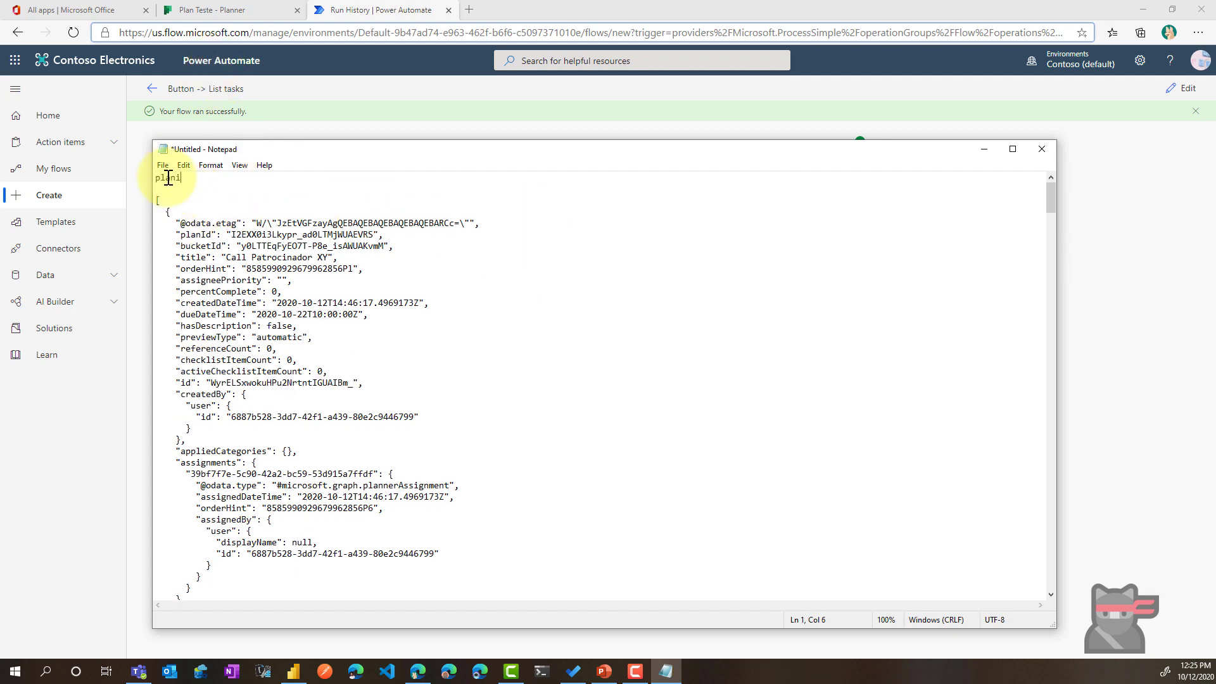
type("d, bucketid, title, percentComplet")
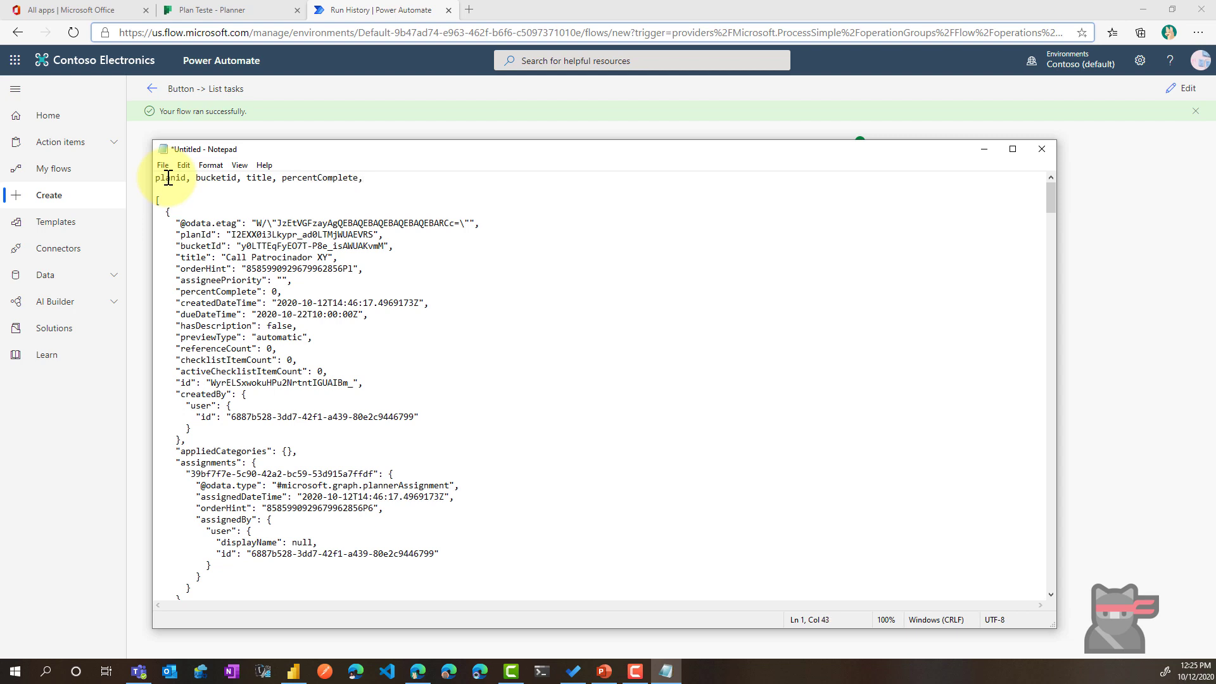
type("e, duedatetime")
Step: Highlight the list of field names and look through the JSON task records beneath it for those fields
key("shift+Left")
key("shift+Left")
key("shift+Left")
key("shift+Left")
key("shift+Left")
key("shift+Left")
key("shift+Left")
key("shift+Left")
key("shift+Left")
key("shift+Left")
key("shift+Left")
key("shift+Left")
key("shift+Left")
key("shift+Left")
key("shift+Left")
key("shift+Left")
key("shift+Left")
key("shift+Left")
key("shift+Left")
key("shift+Left")
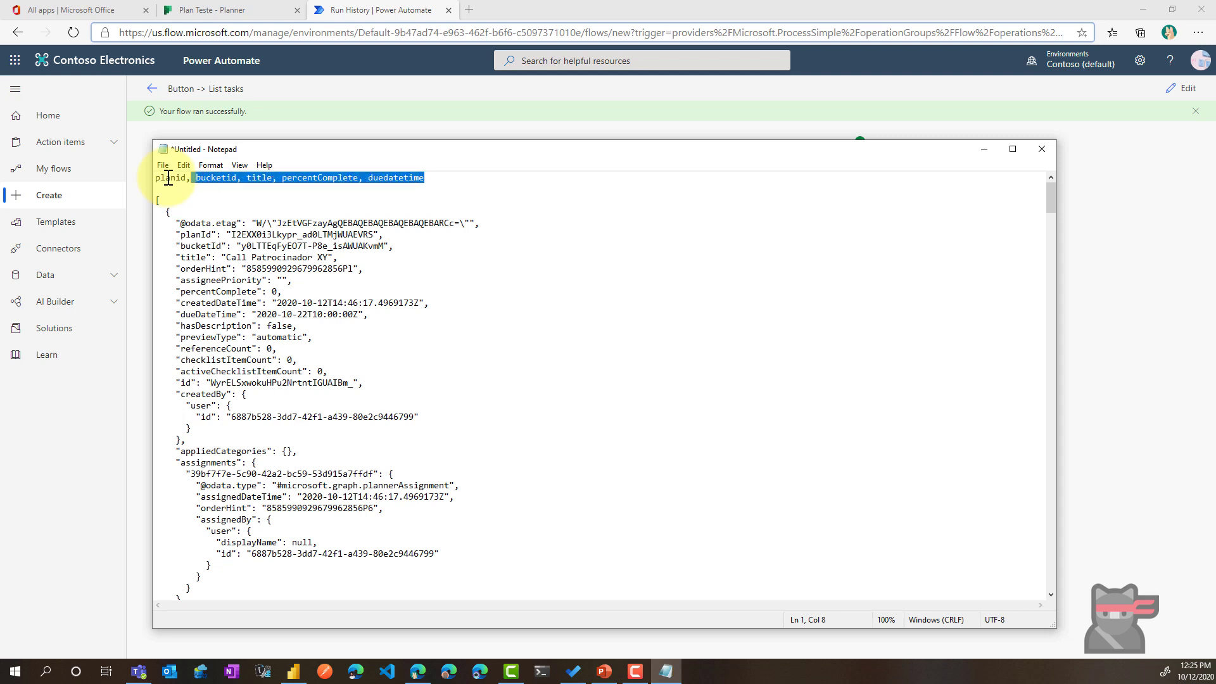
key("shift+Left")
key("shift+Left")
key("shift+Left")
scroll(277, 430, "down", 1)
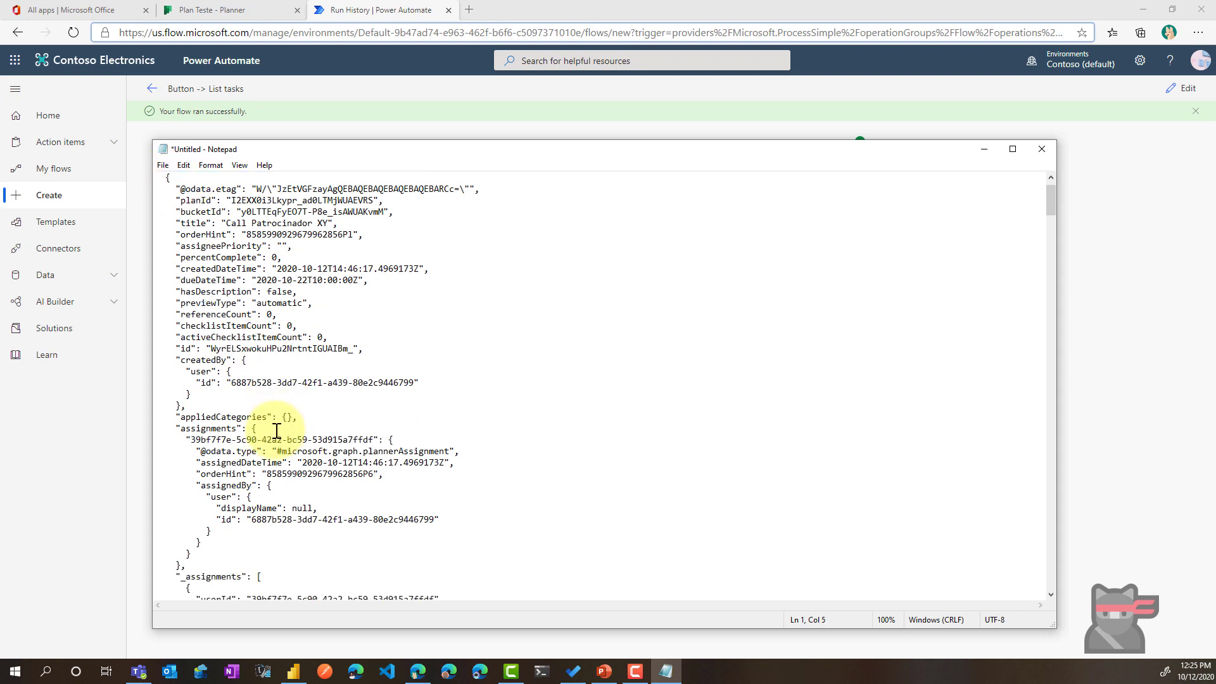
scroll(276, 431, "down", 20)
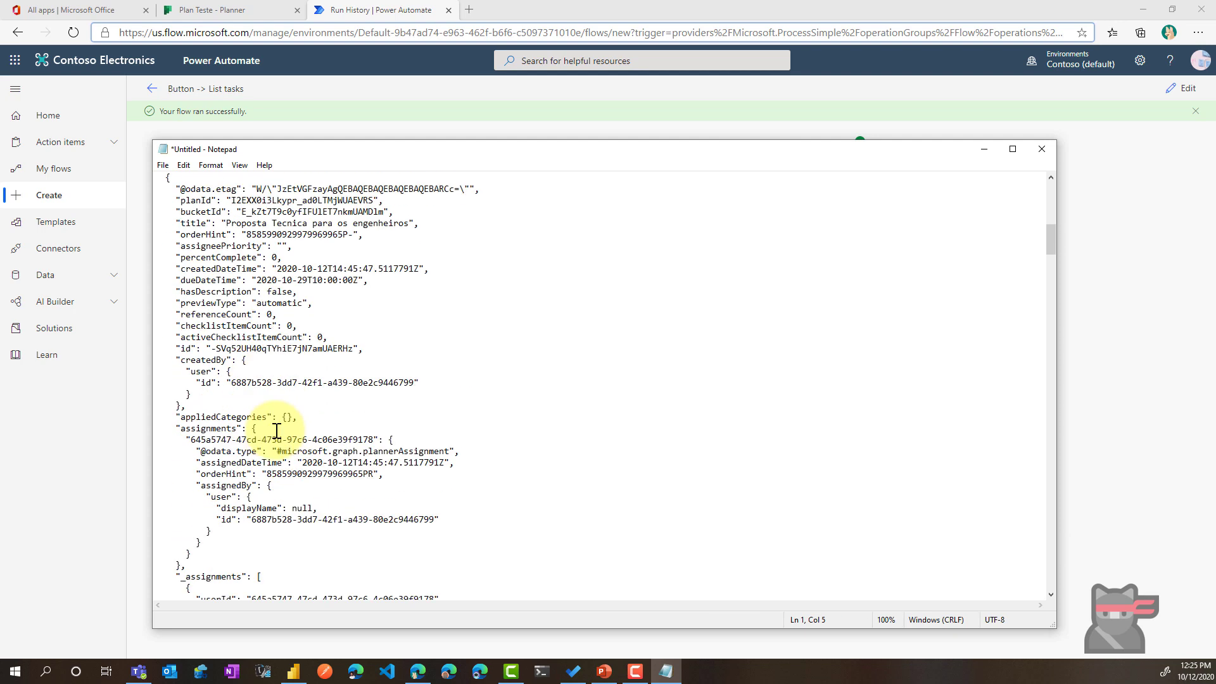
scroll(277, 431, "up", 20)
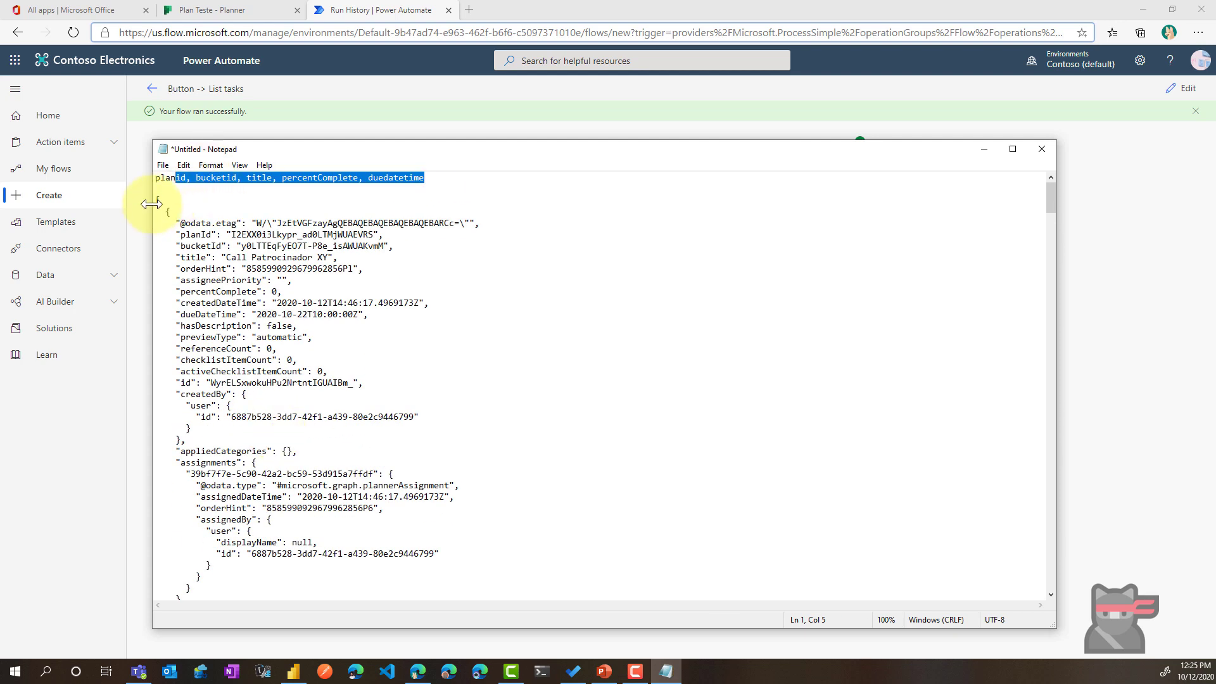
left_click_drag(156, 201, 259, 453)
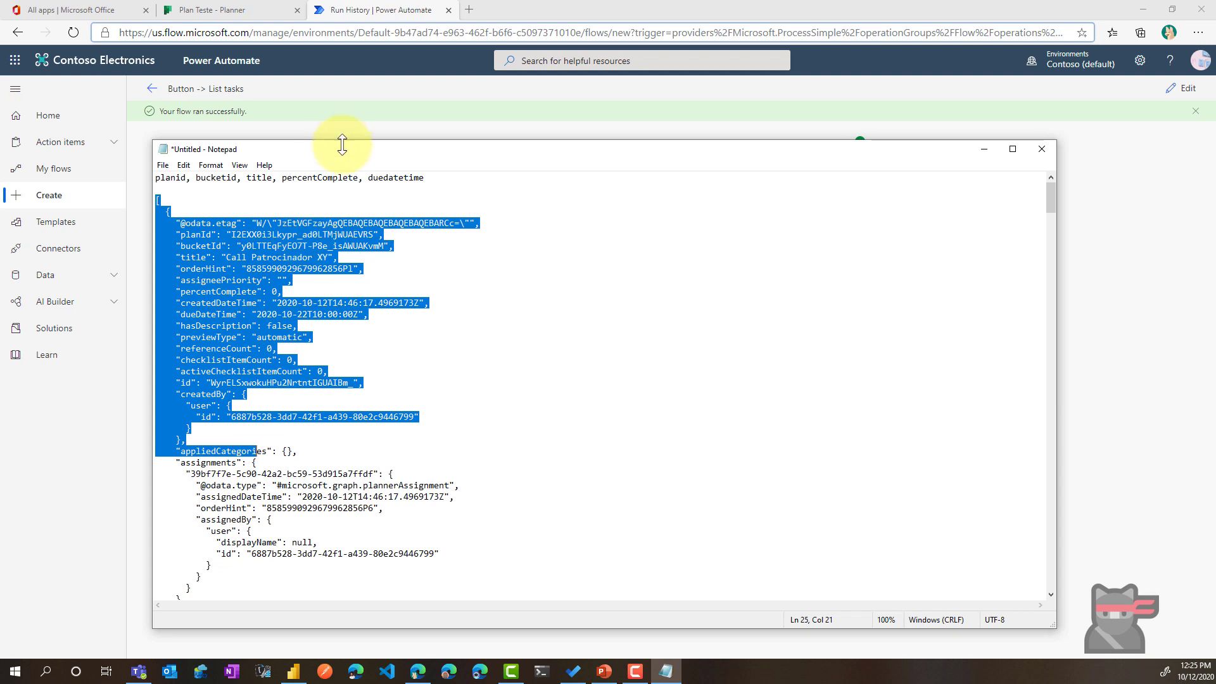
Step: Cut the complete line of field names out of the Notepad document, keeping it for pasting elsewhere
left_click_drag(424, 177, 149, 179)
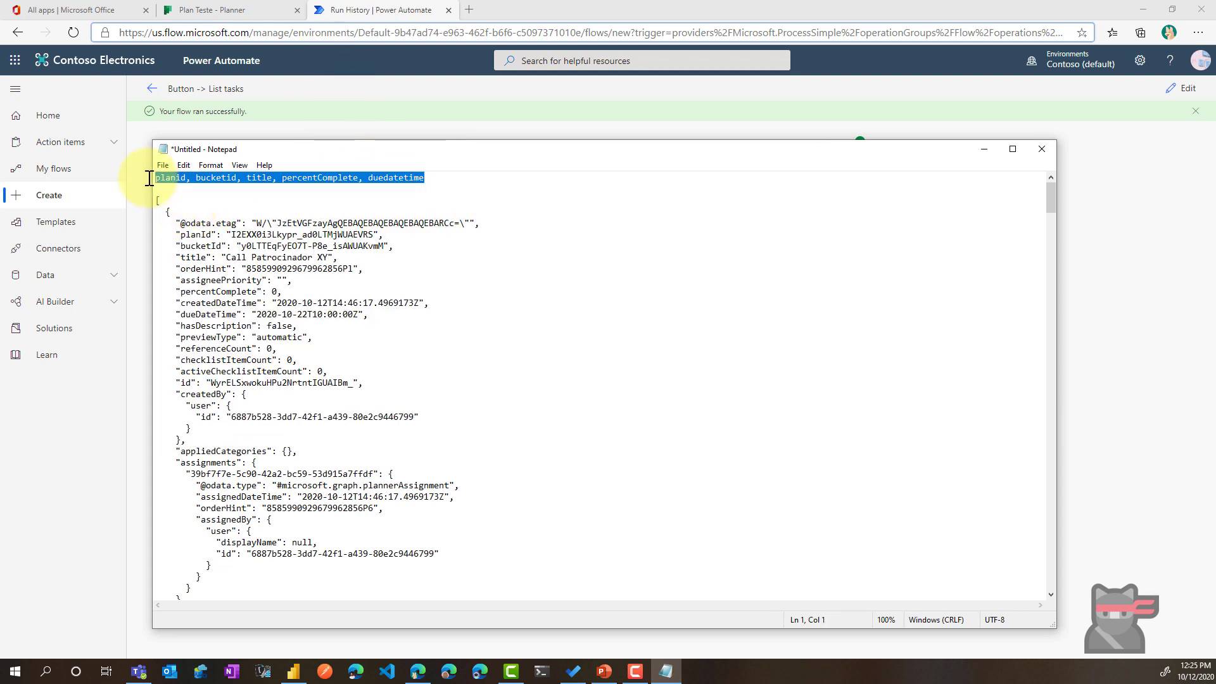
key("Delete")
key("Delete")
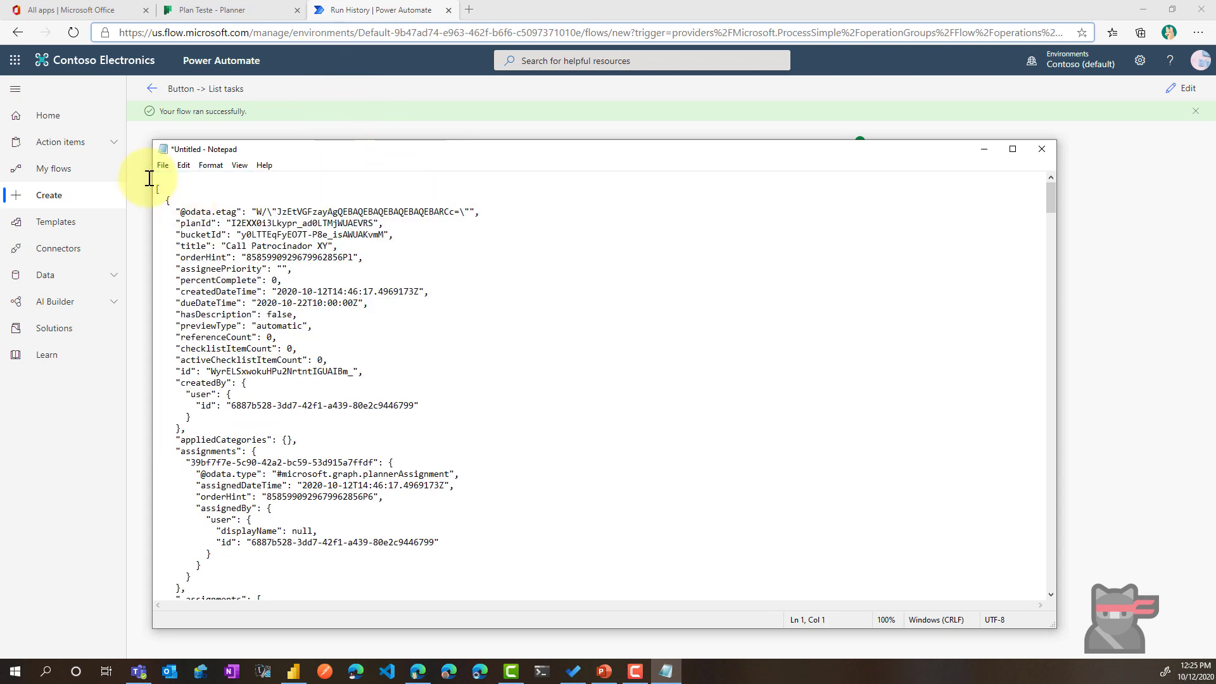
Step: Switch to the Plan Teste plan in Planner, open its files in SharePoint and go to the site's home page
left_click(241, 10)
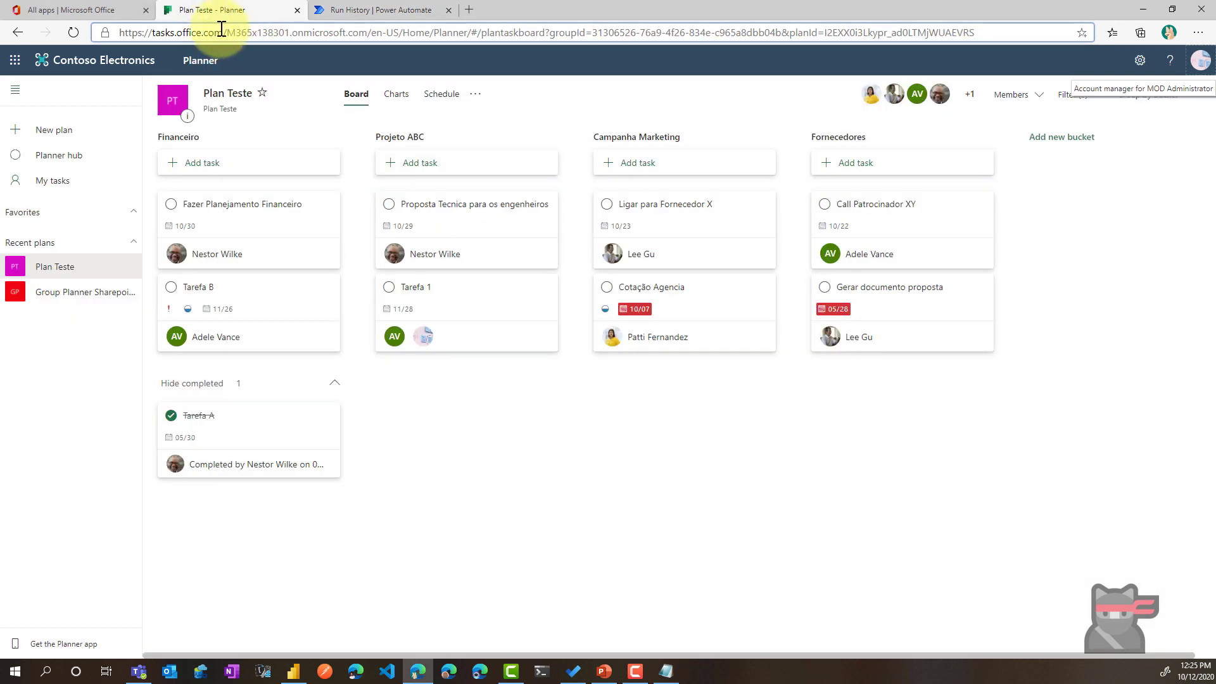
left_click(479, 98)
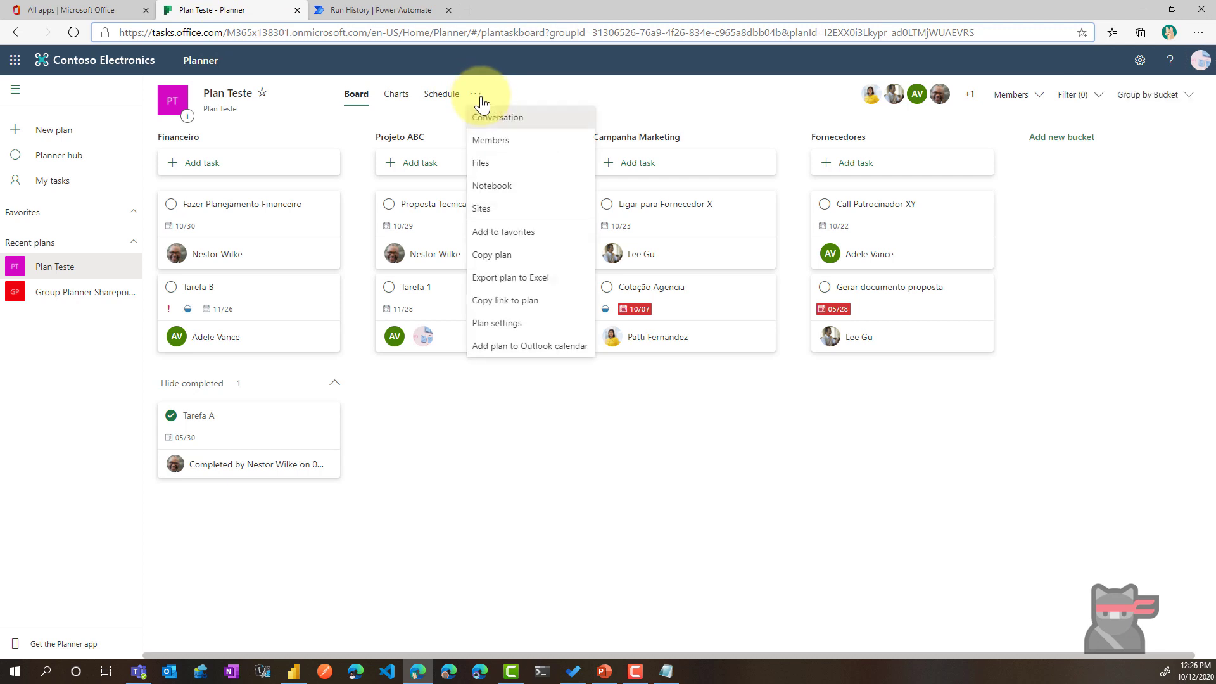
left_click(492, 171)
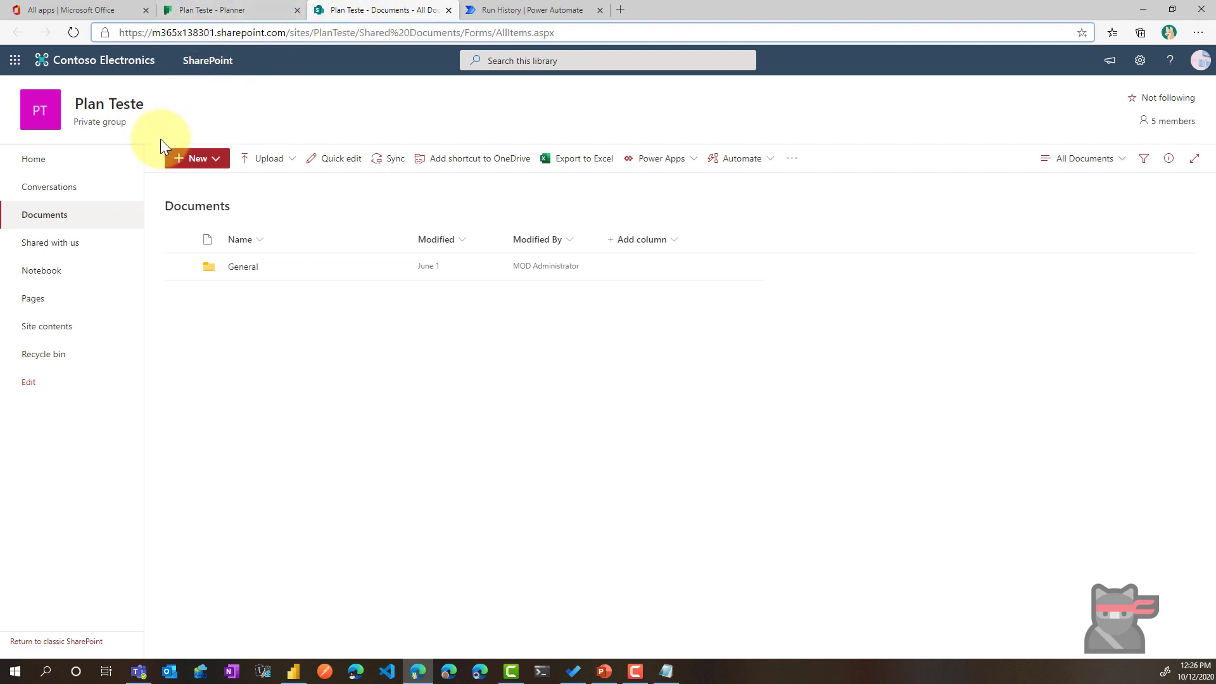
left_click(81, 166)
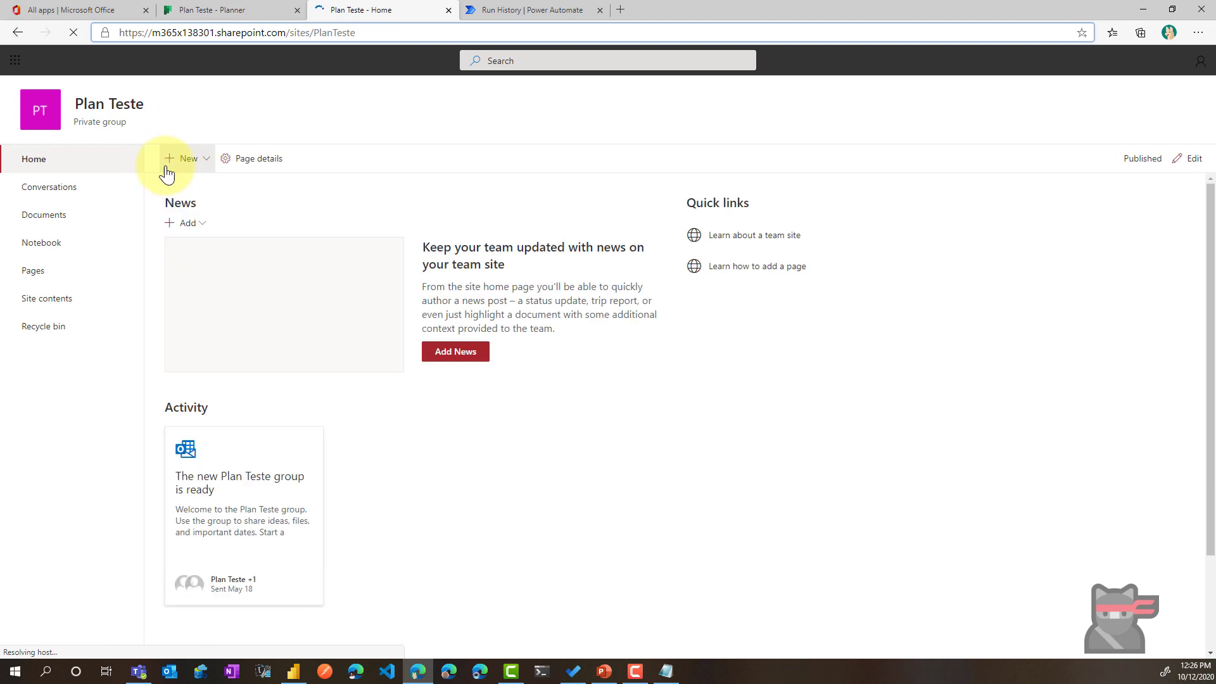
Step: Create a new list named Planner Data on the Plan Teste site, shown in the site navigation
left_click(207, 159)
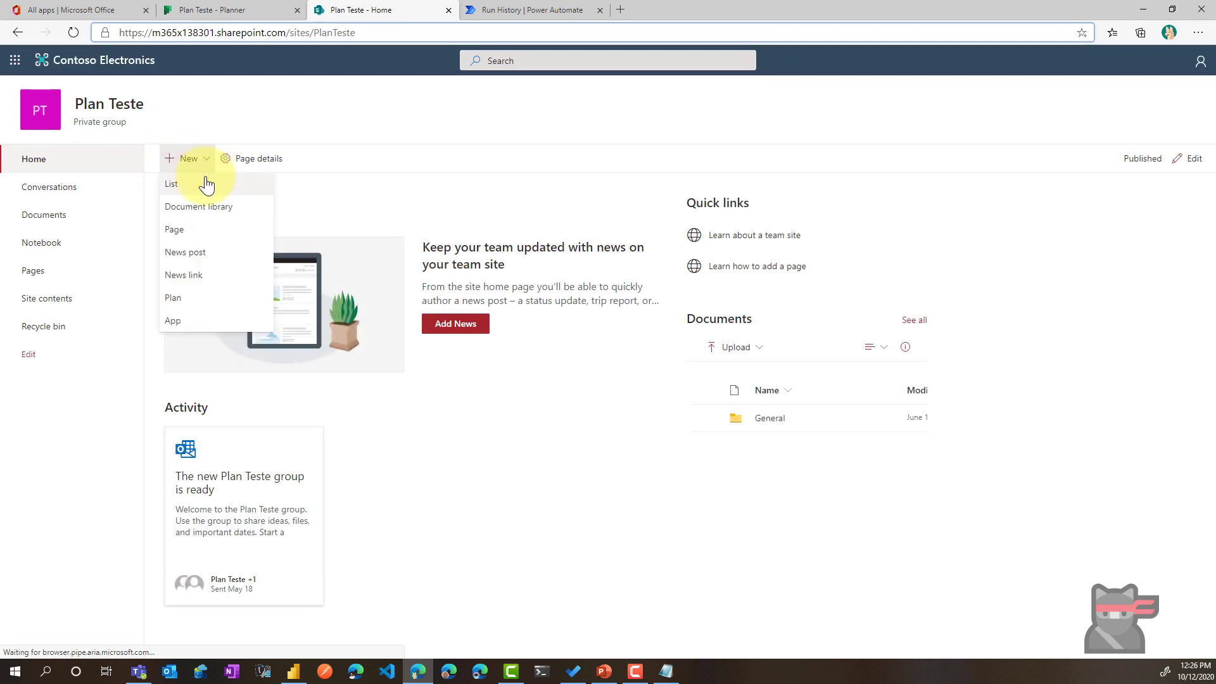
left_click(206, 185)
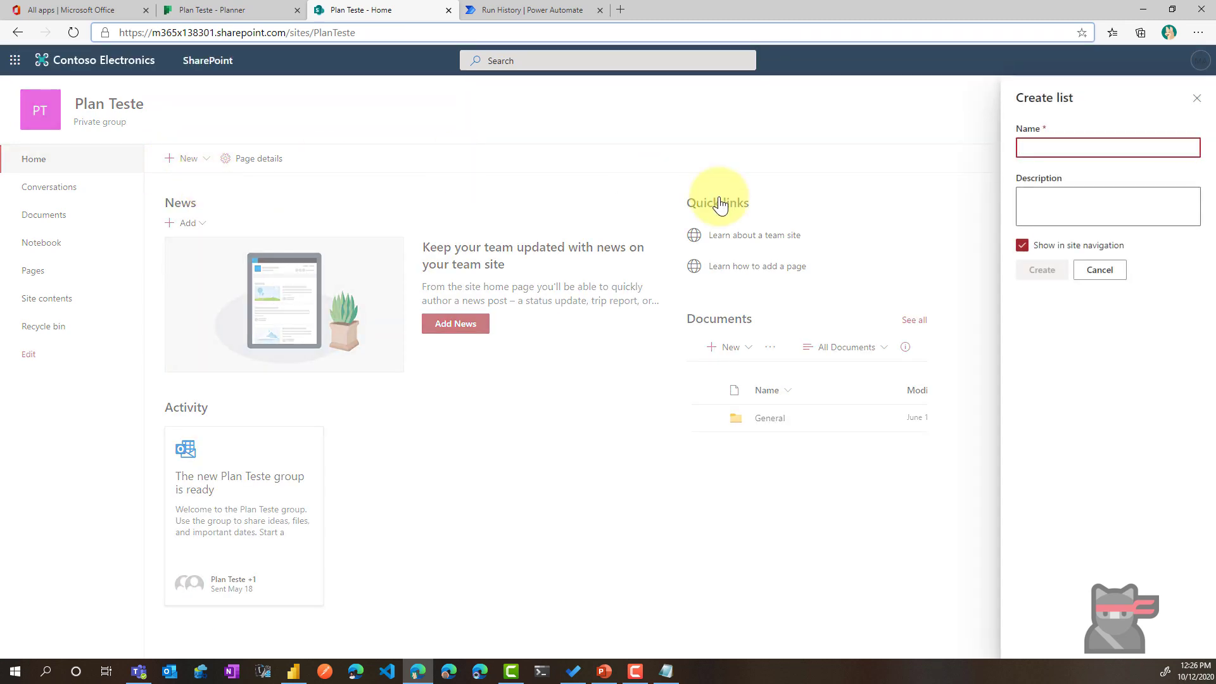
type("Planner Da")
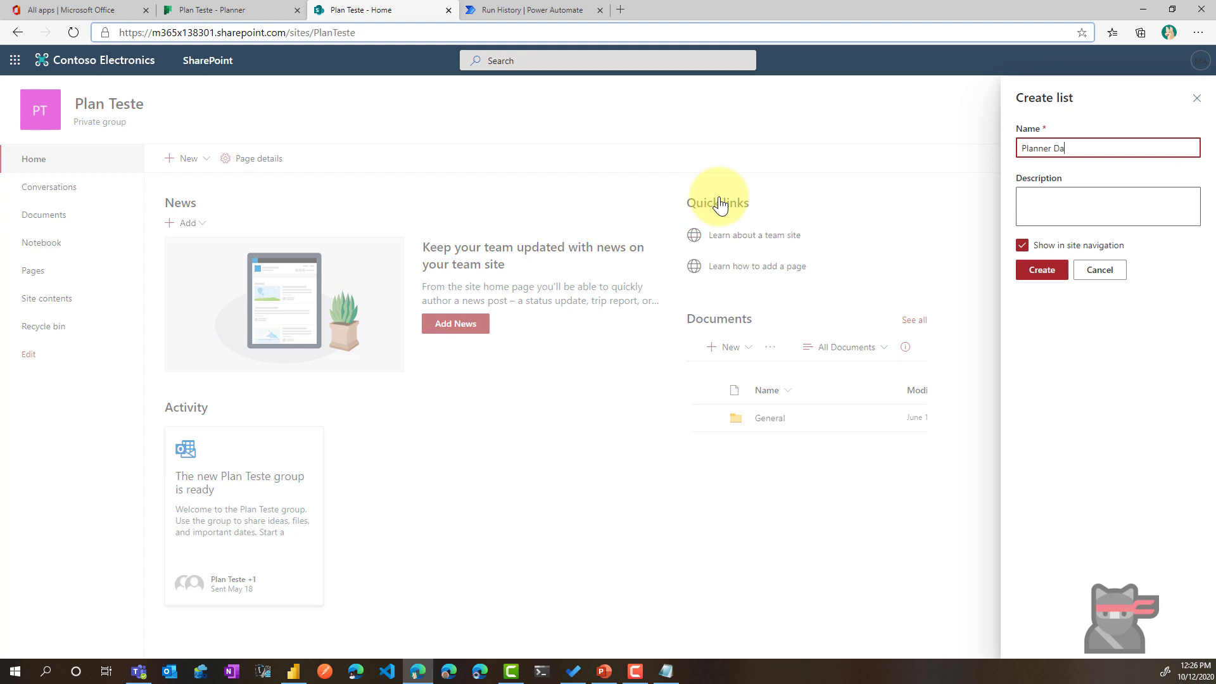
type("ta")
left_click(1044, 272)
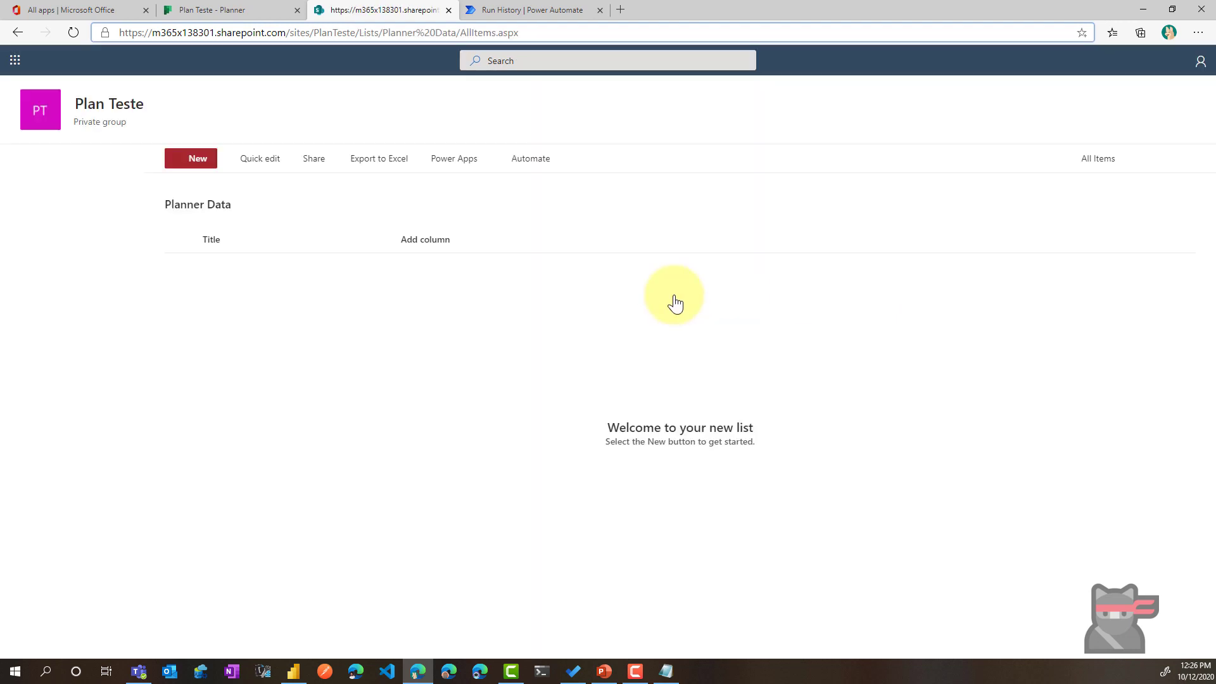
Step: Paste the field names into the browser's address bar as a reference and remove title from them
left_click(263, 32)
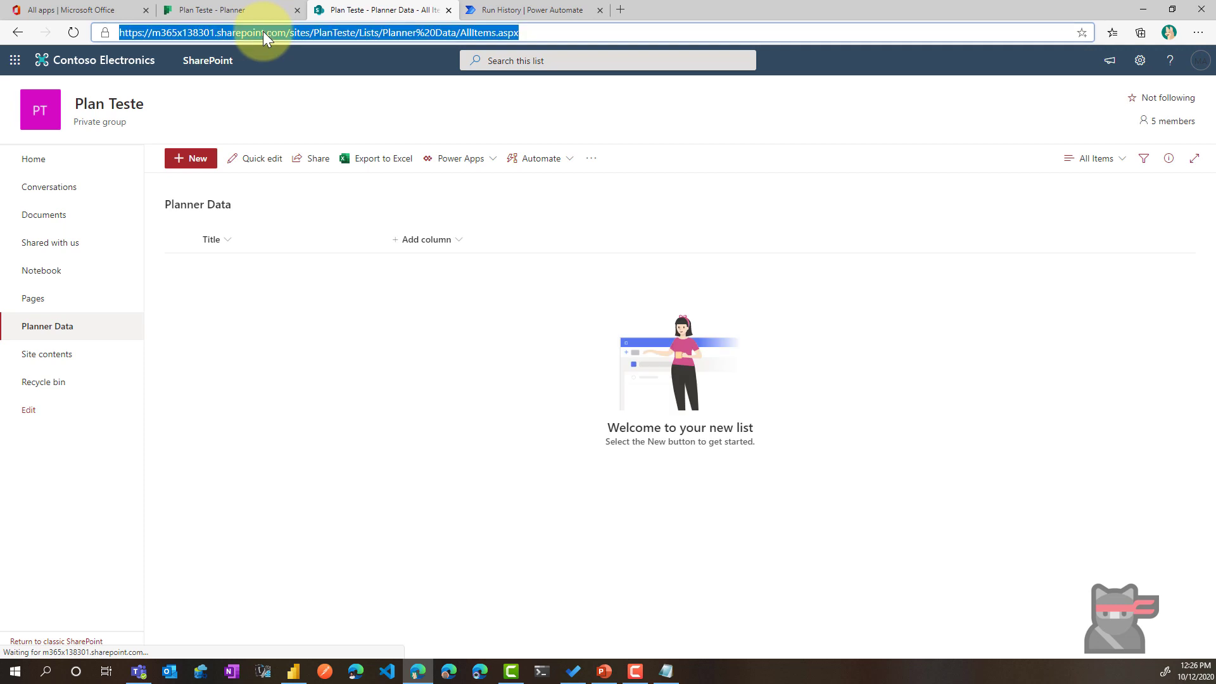
type("planid, bucketid, title, percentComplete, duedatetime")
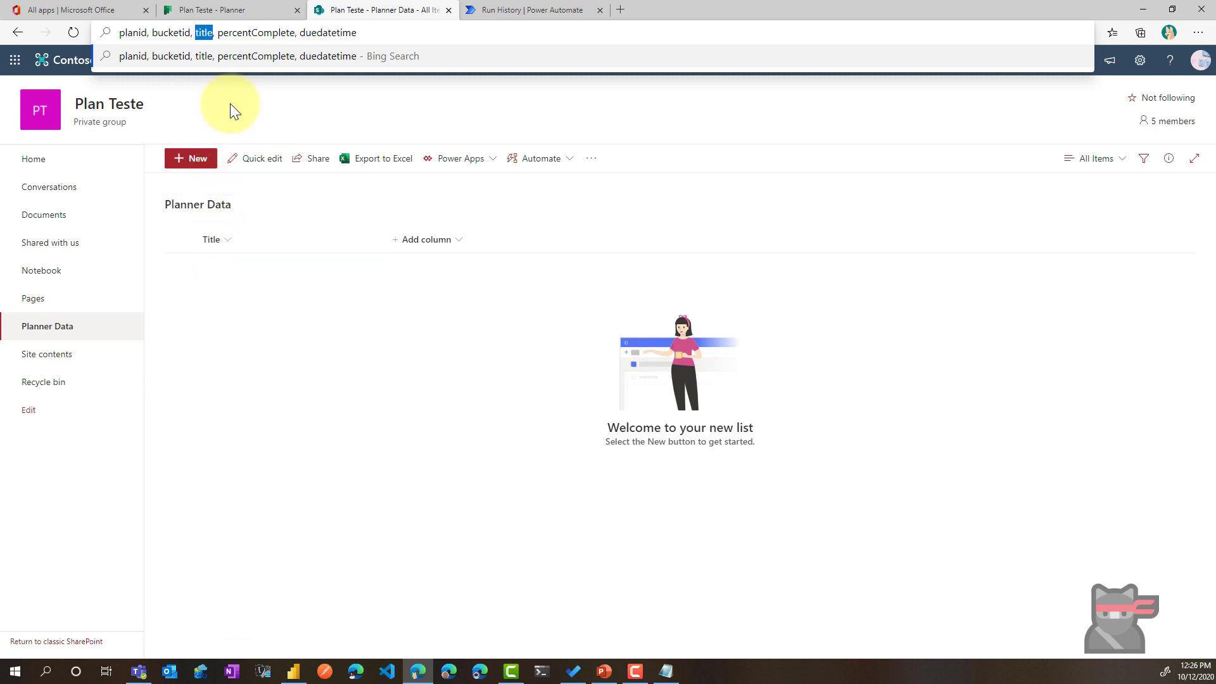
key("BackSpace")
key("BackSpace")
key("BackSpace")
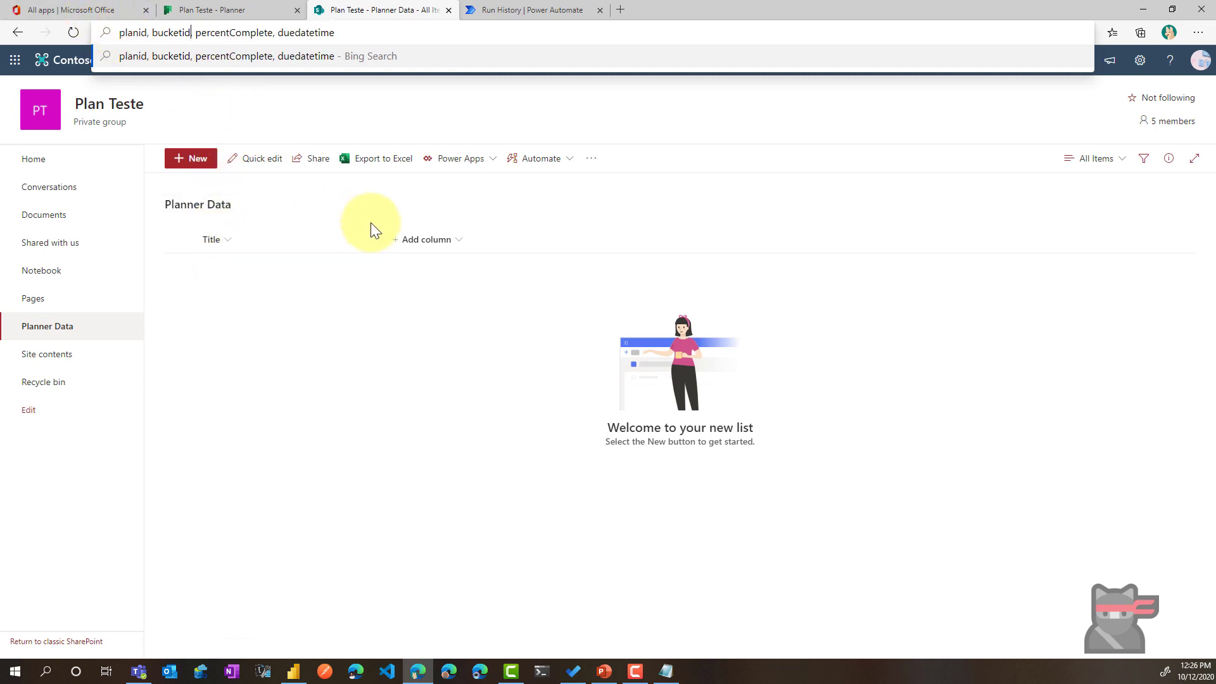
Step: Add a single line of text column named PlanId to the Planner Data list
left_click(418, 239)
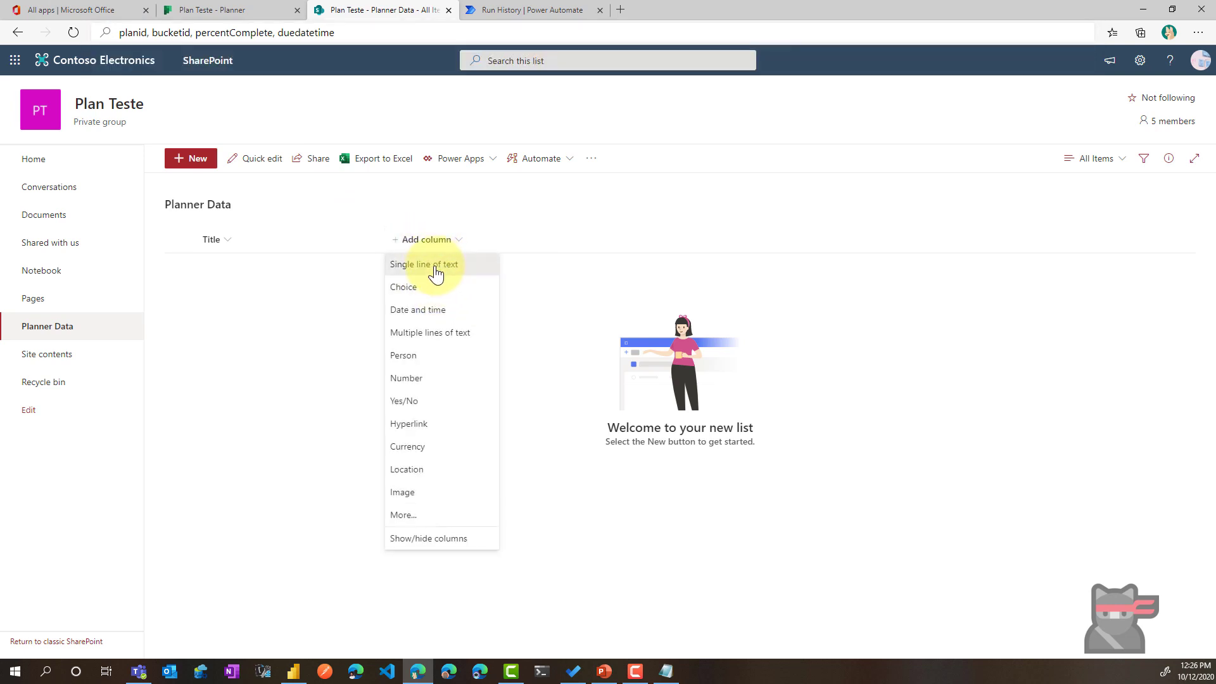
left_click(435, 274)
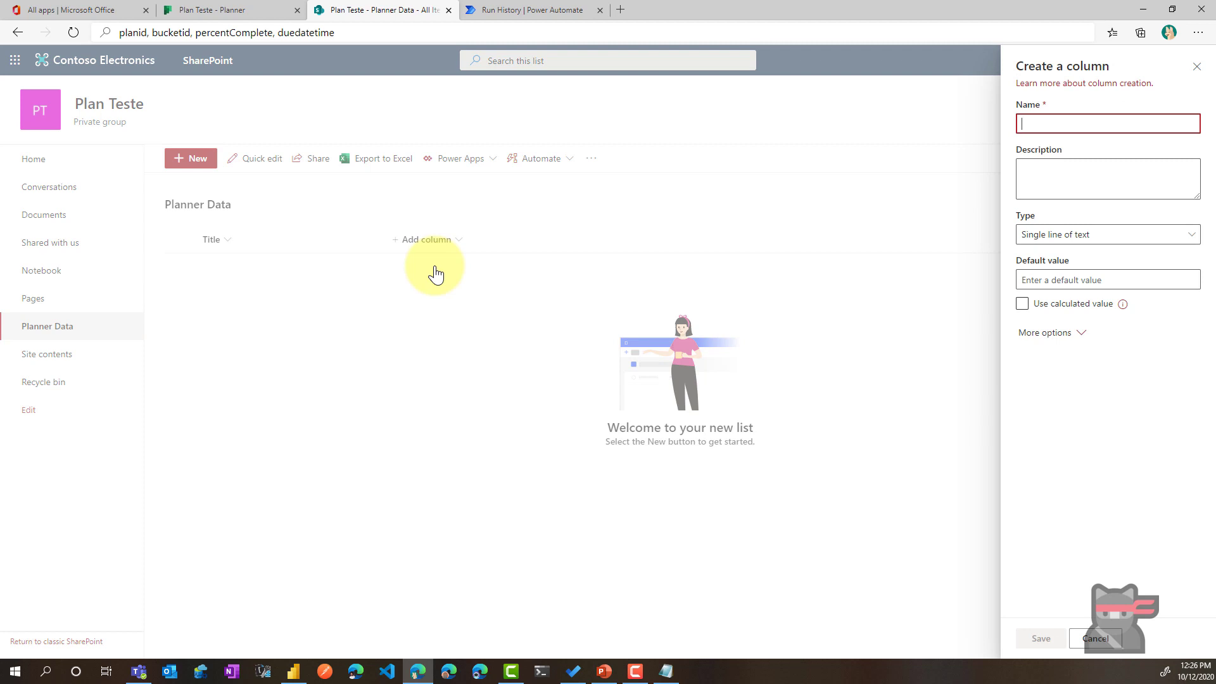
type("P")
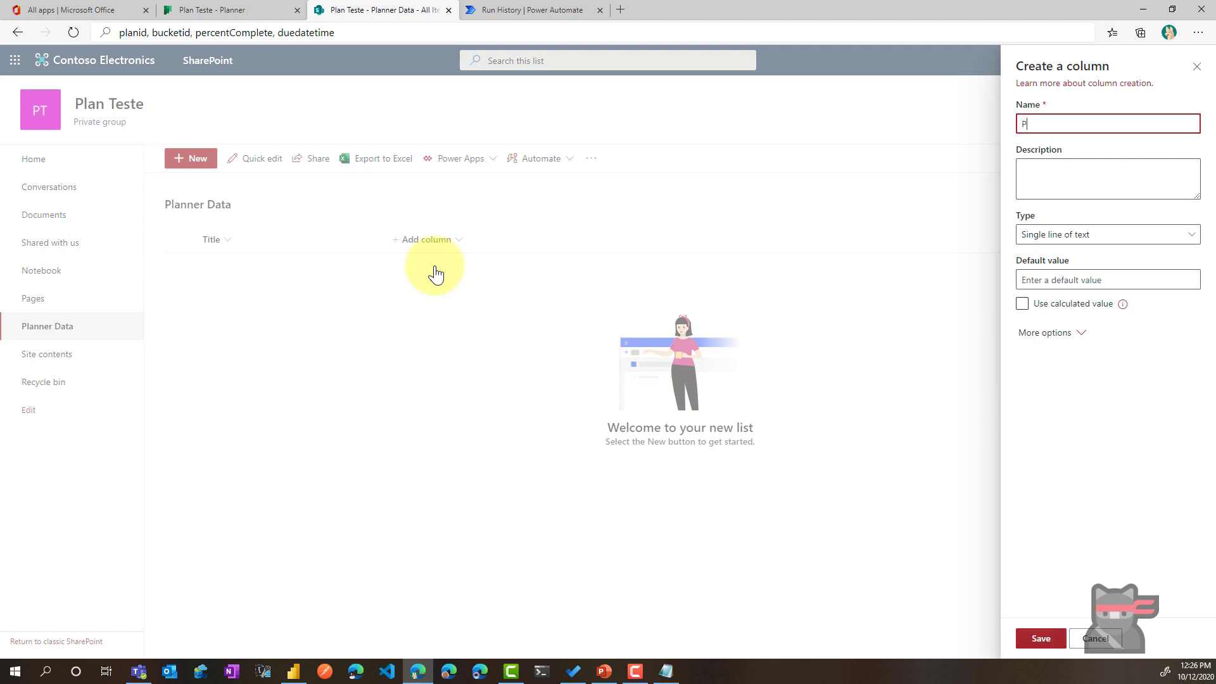
type("lanId")
left_click(1044, 638)
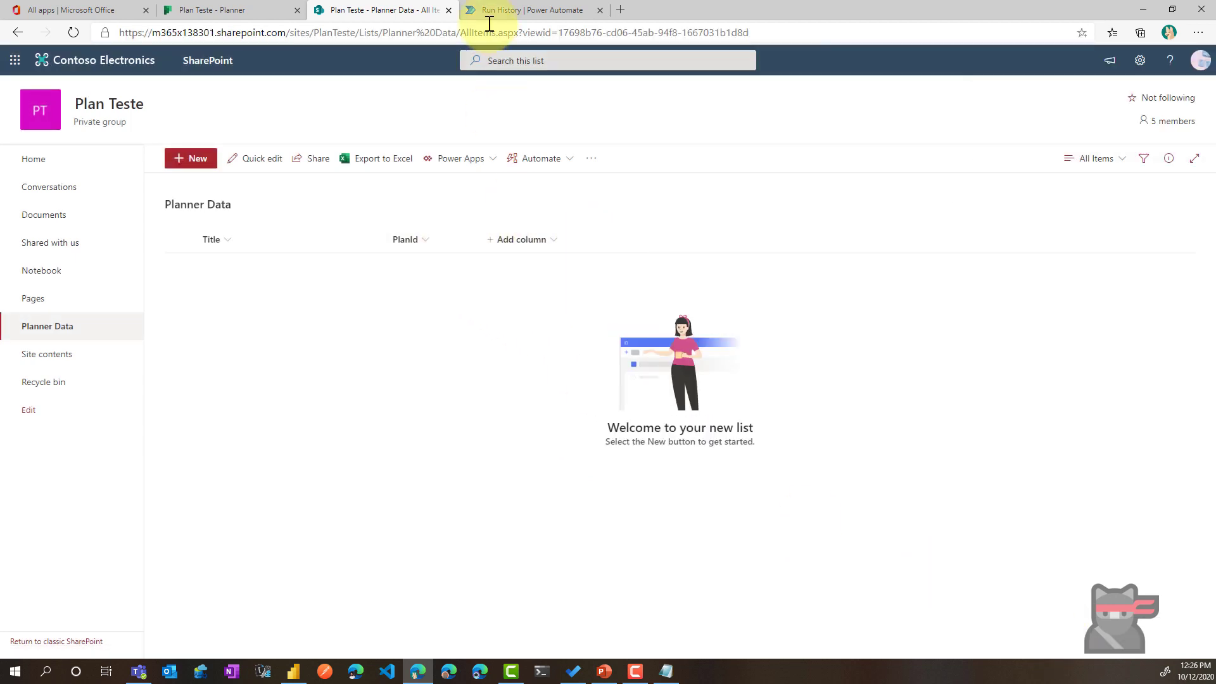
Step: Replace the page URL in the address bar with the copied field names, without loading them, as a column reference
left_click(488, 30)
type("v")
key("BackSpace")
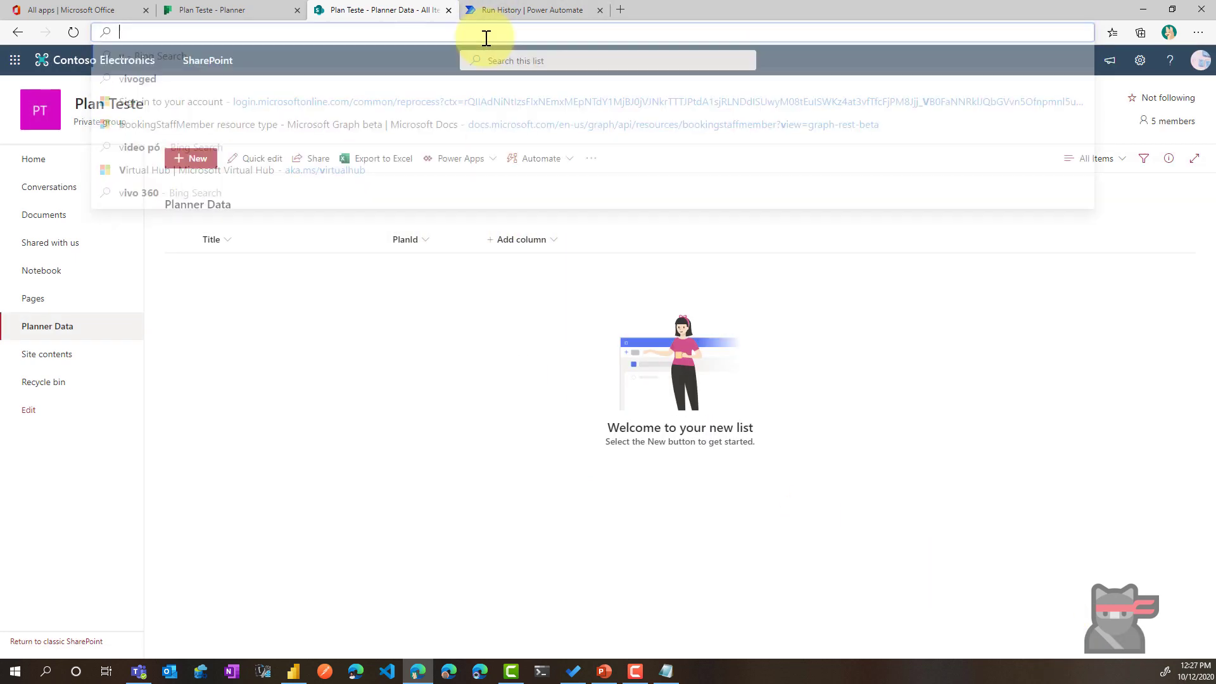
type("planid, bucketid, title, percentComplete, duedatetime")
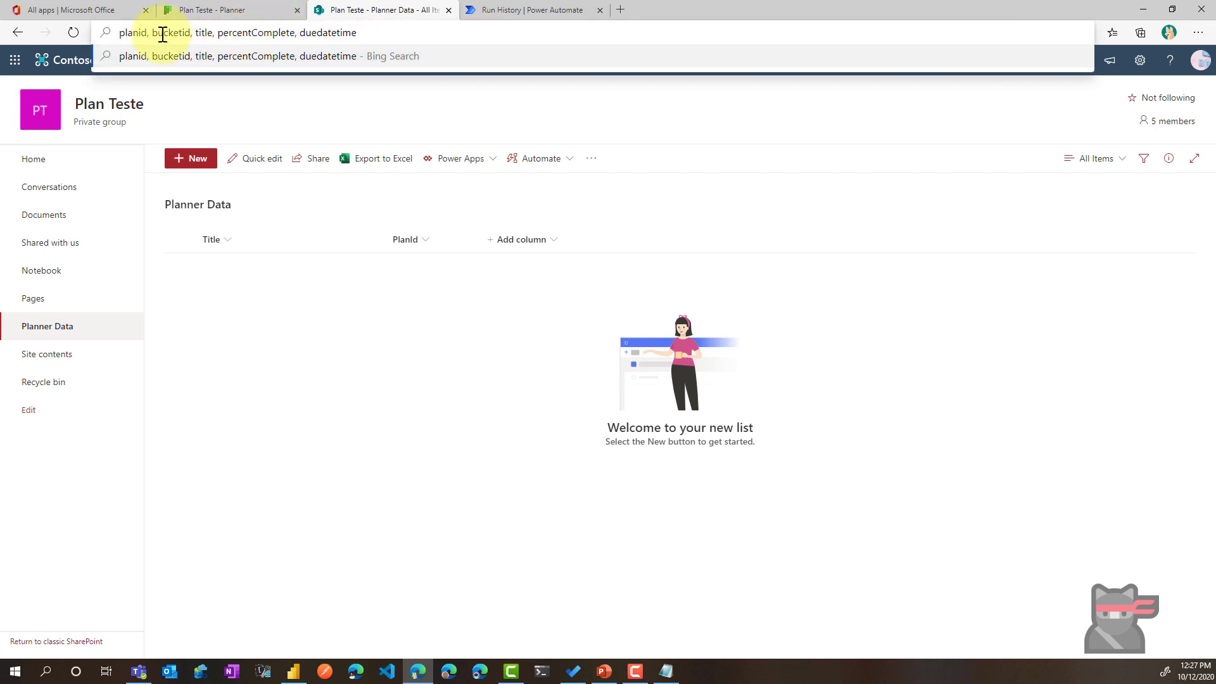
Step: Add a single line of text column named bucketID to the Planner Data list
left_click(505, 244)
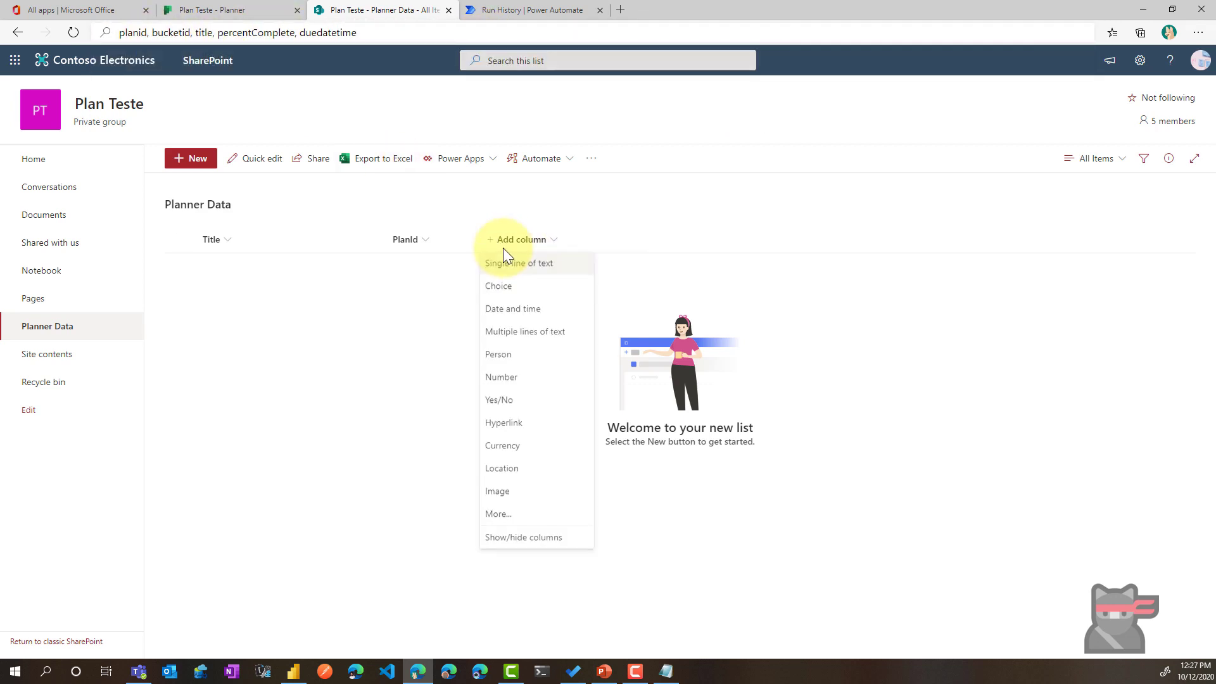
left_click(522, 277)
type("buc")
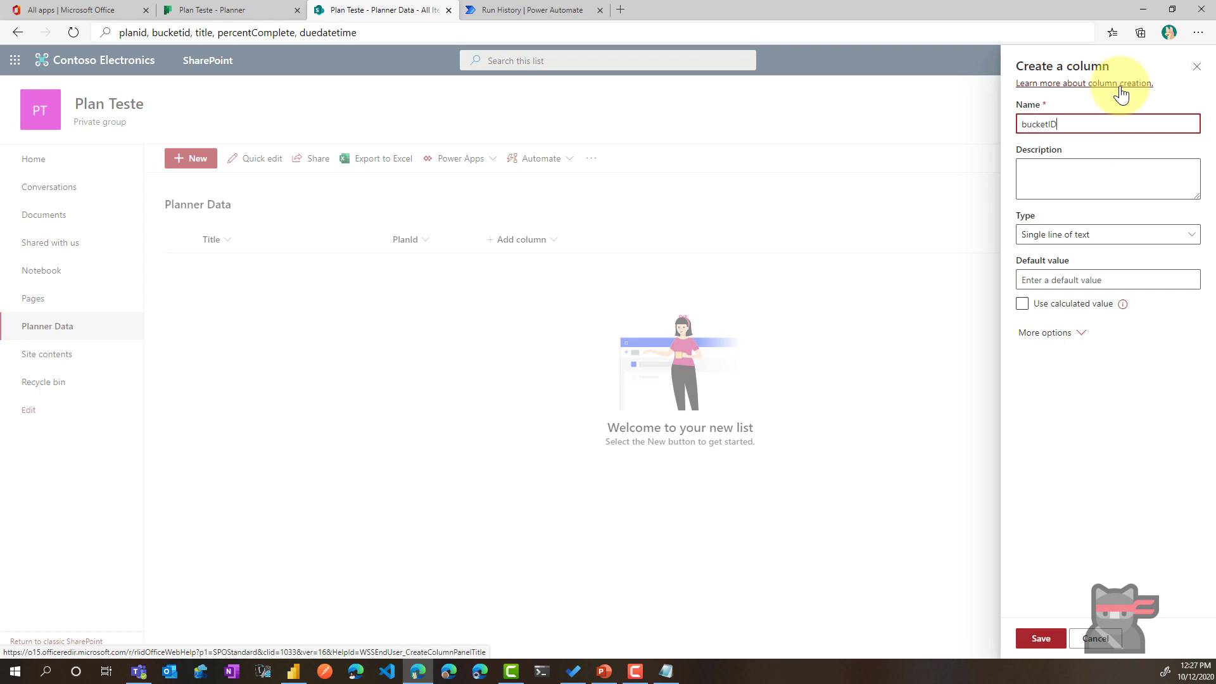
type("ketID")
left_click(1043, 640)
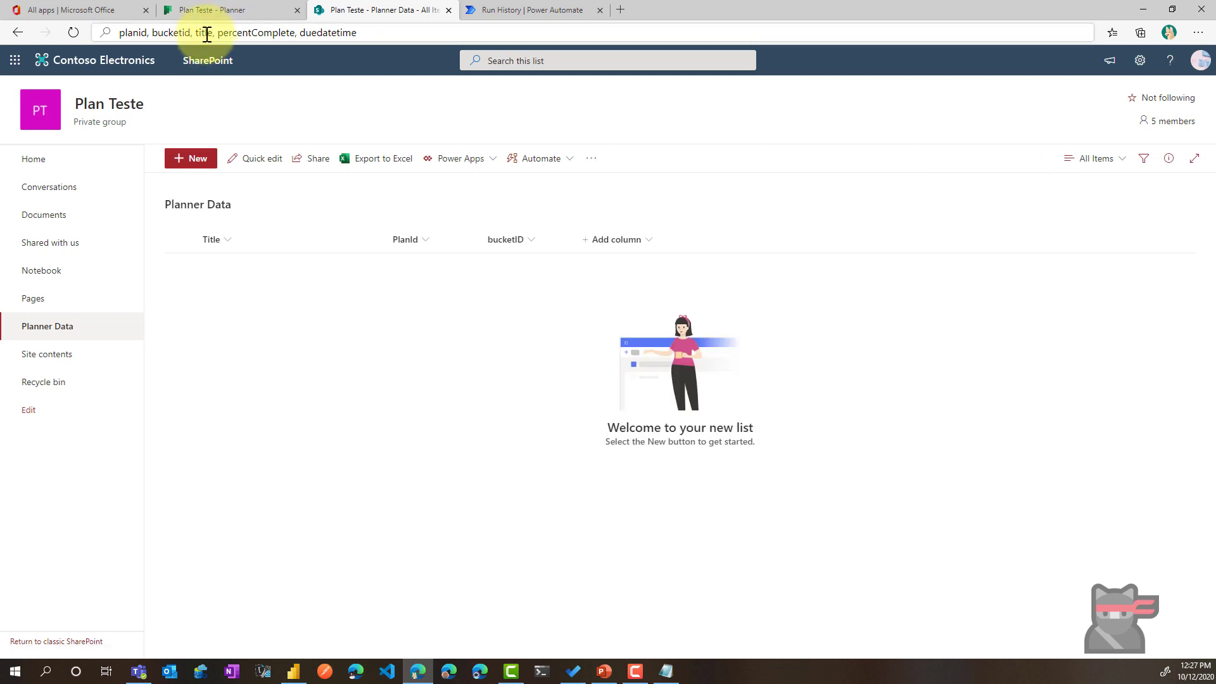
Step: Add a single line of text column named percentComplete to the Planner Data list, copying the name from the reference field names
left_click_drag(218, 33, 295, 35)
key("ctrl+c")
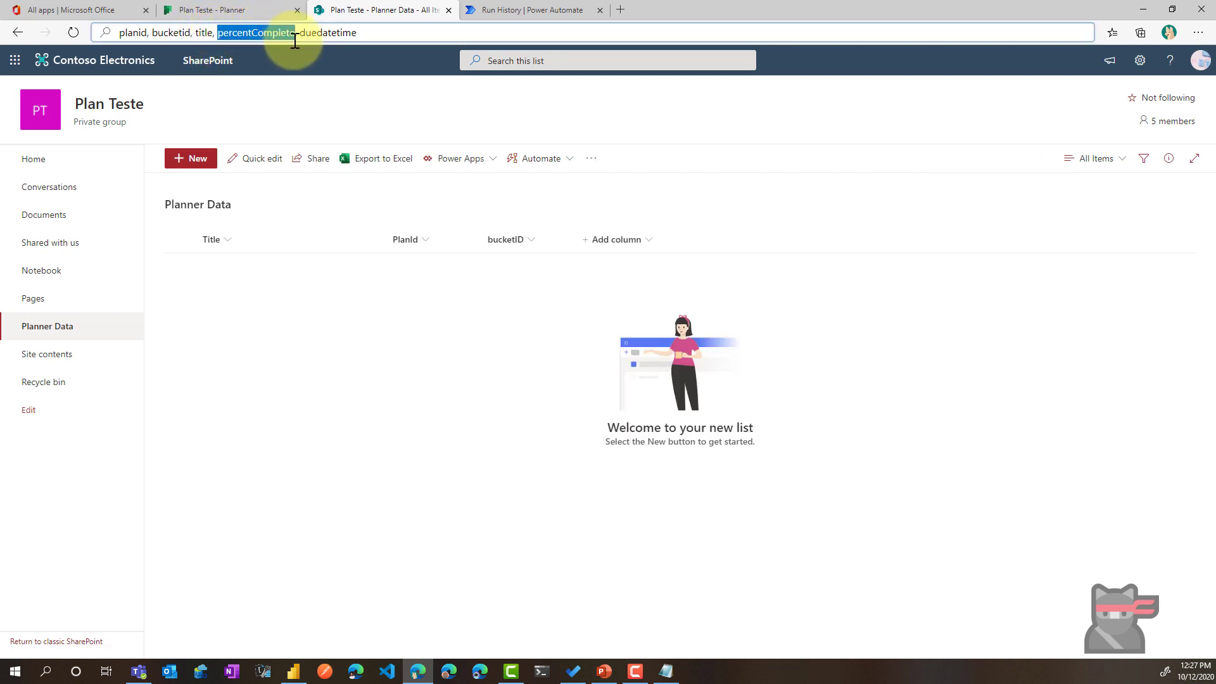
left_click(641, 239)
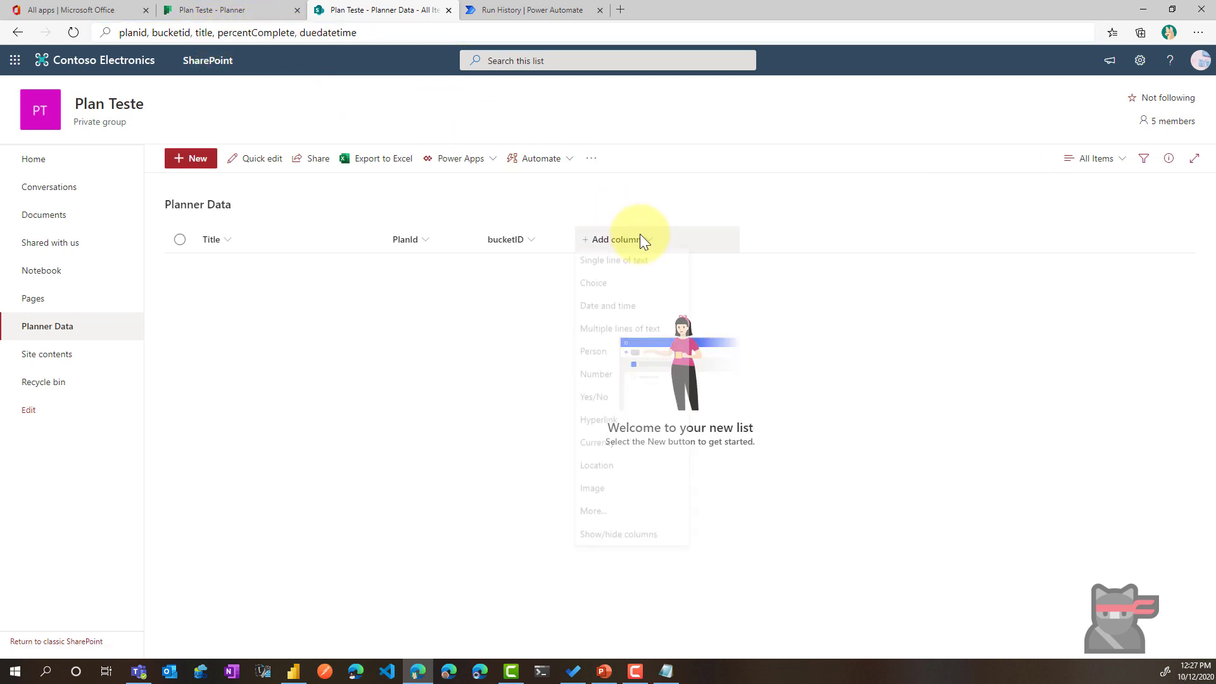
left_click(650, 274)
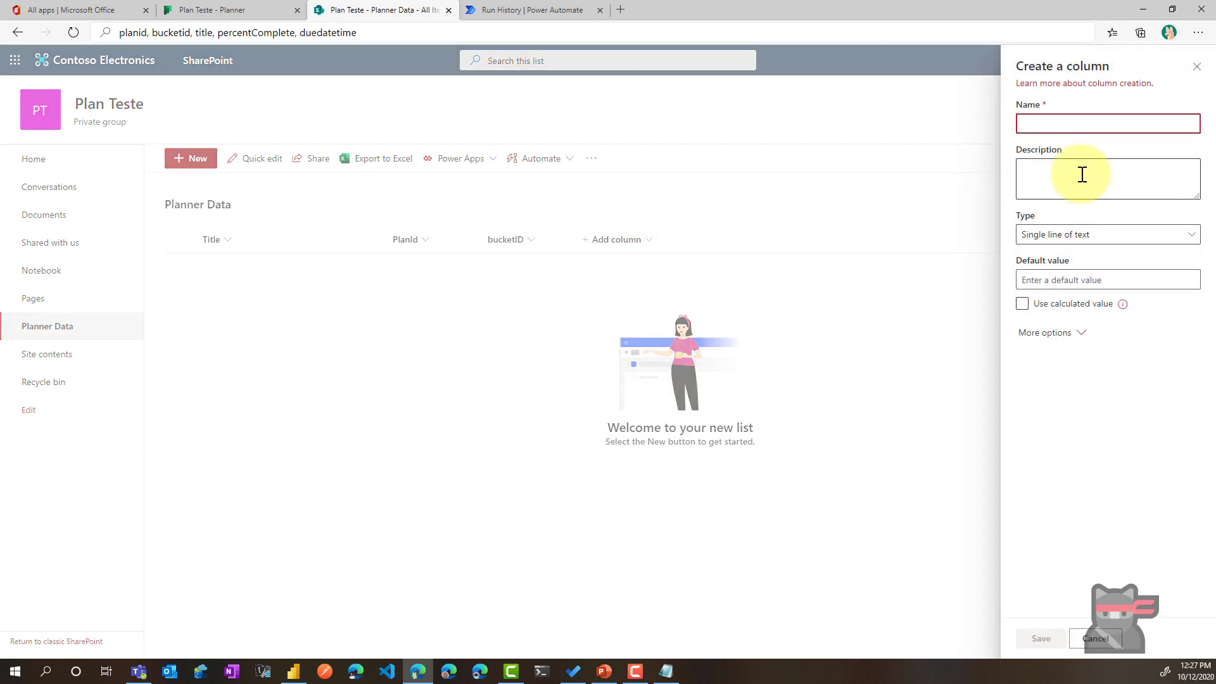
left_click(1083, 131)
key("ctrl+v")
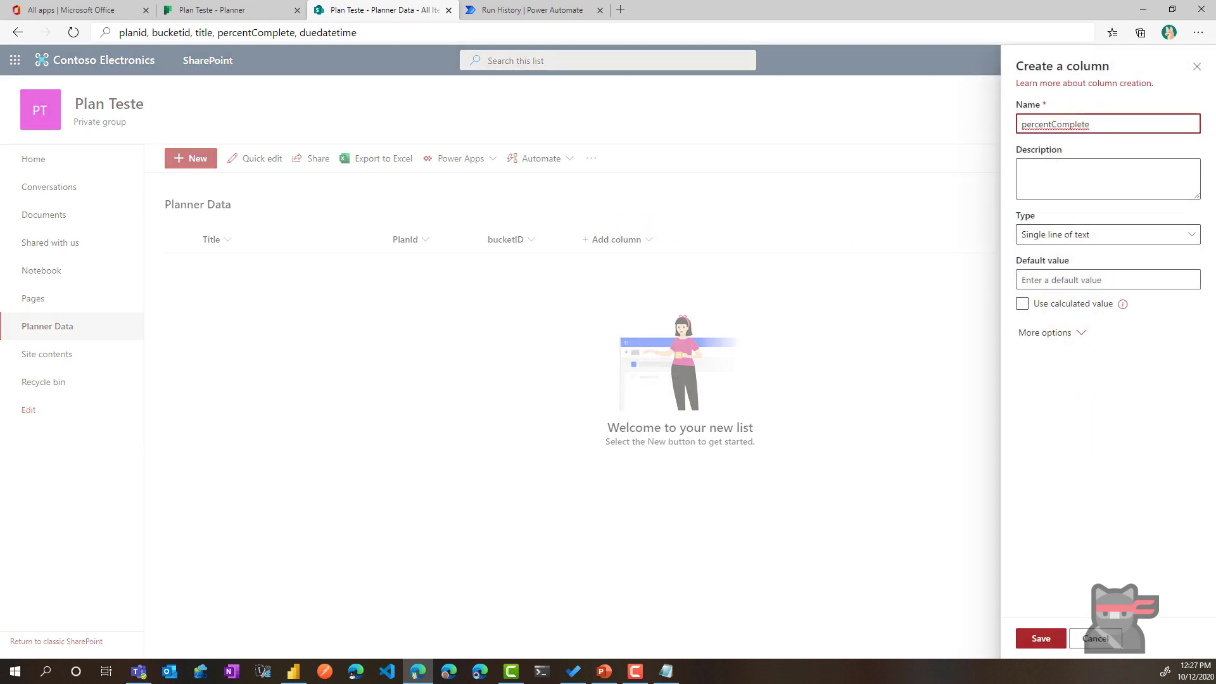
left_click(1041, 638)
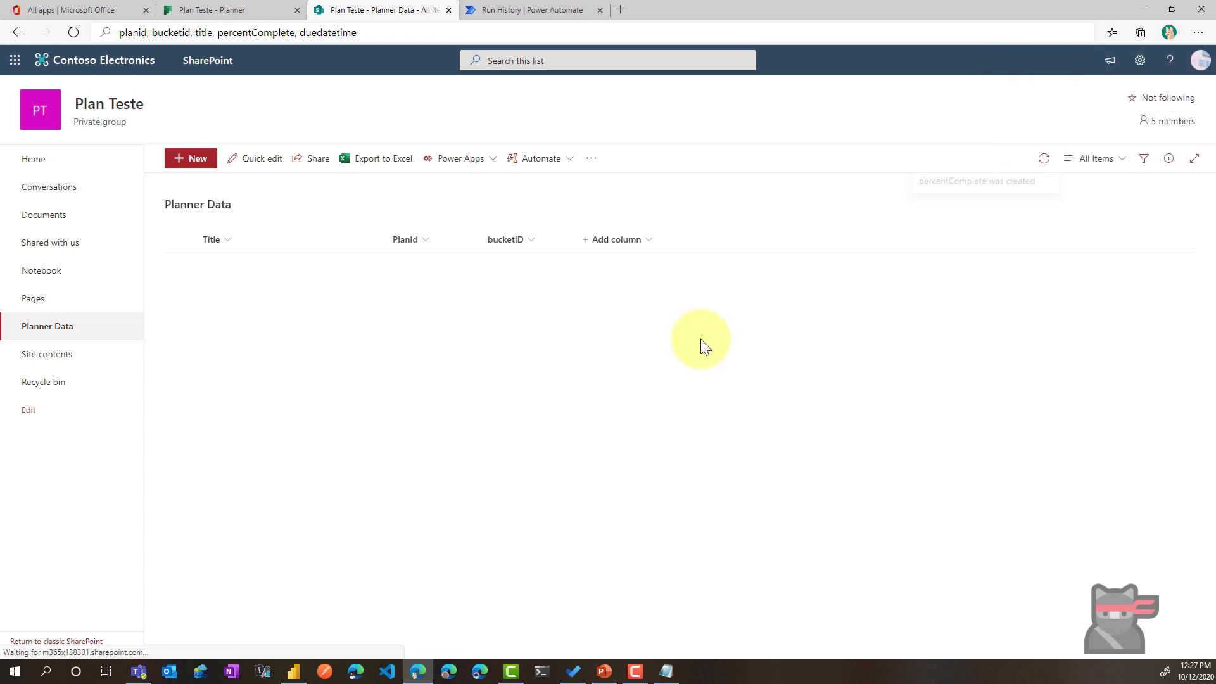
Step: Add a single line of text column named DuedateTime to the Planner Data list
left_click(712, 250)
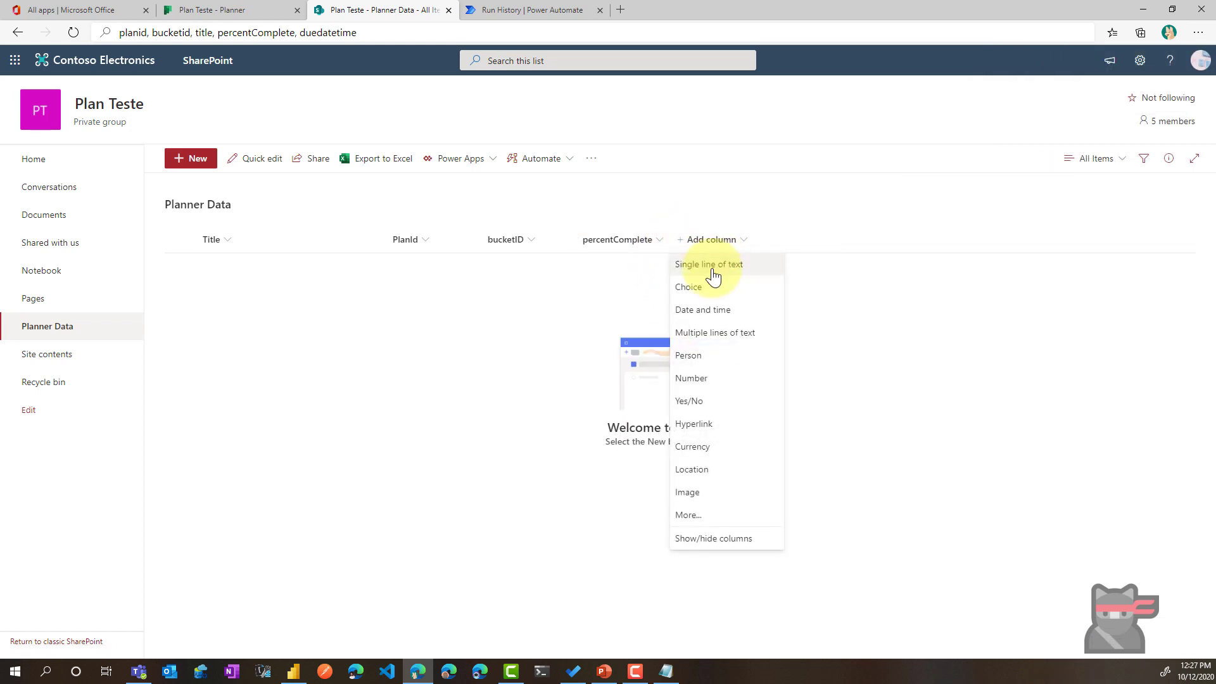
left_click(712, 272)
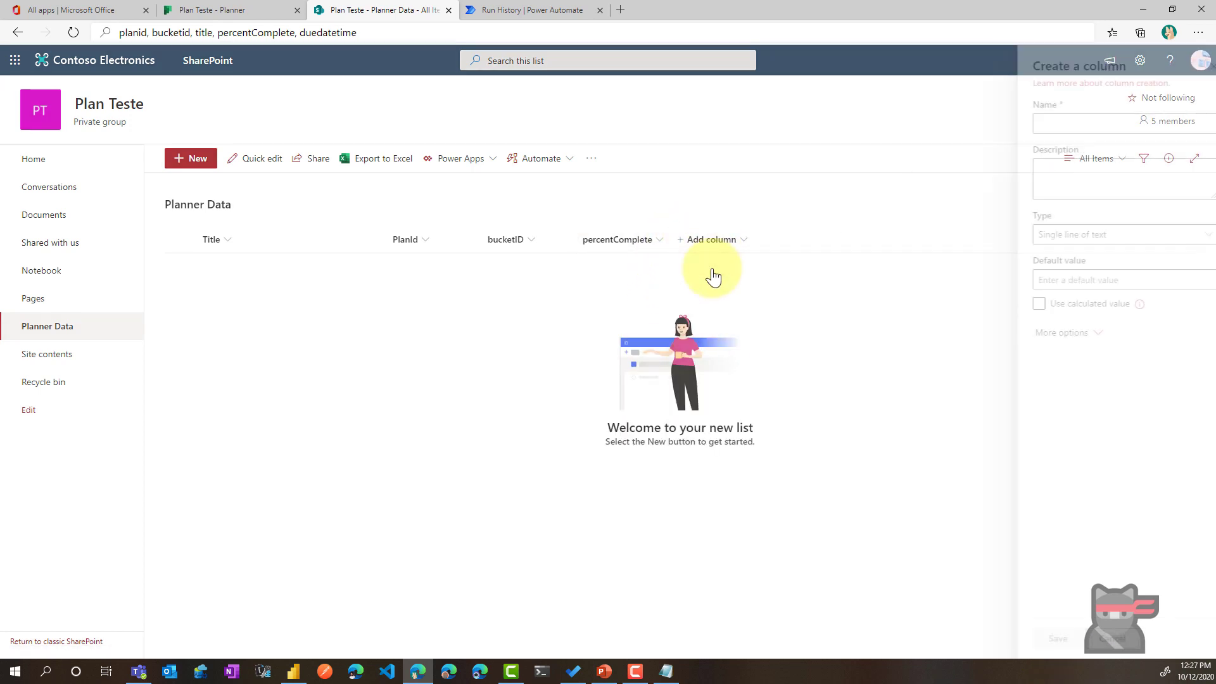
type("duedateTime")
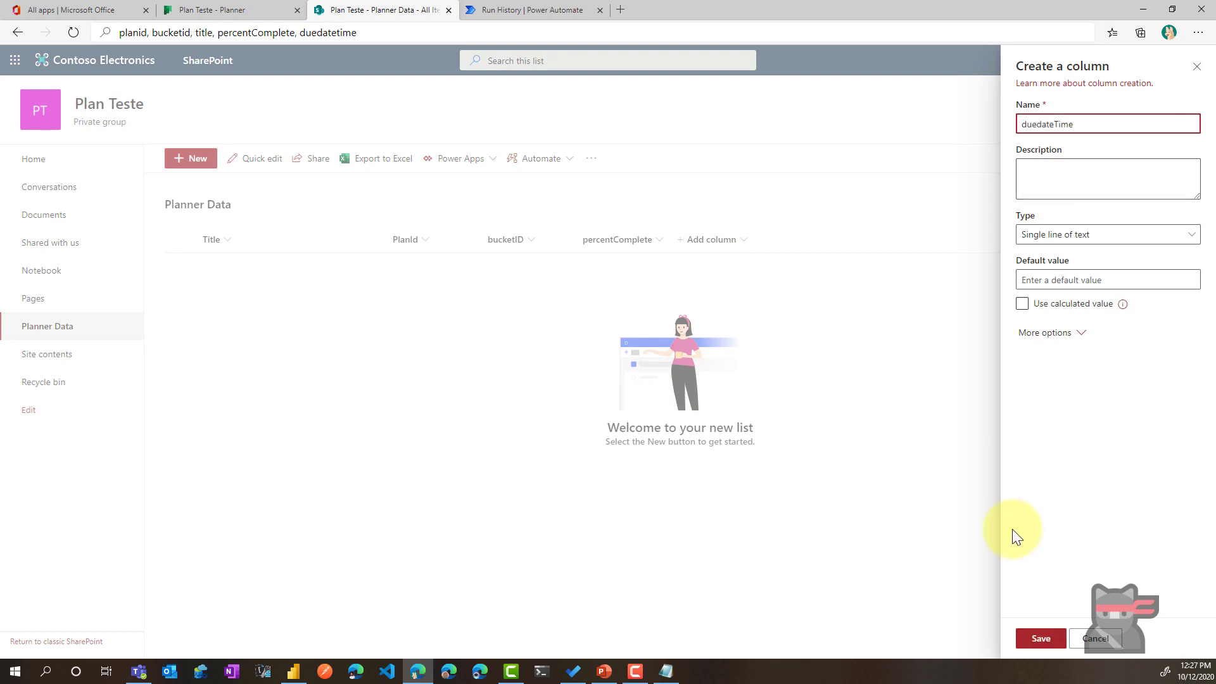
left_click(1024, 123)
key("BackSpace")
type("D")
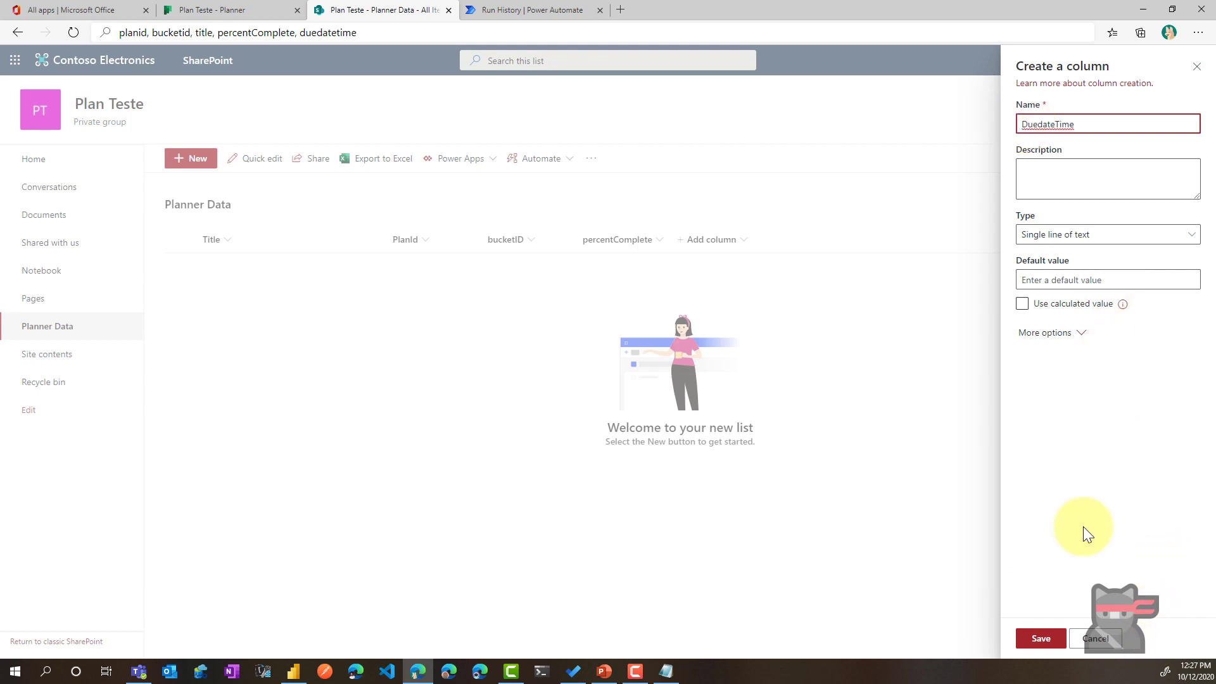
left_click(1041, 639)
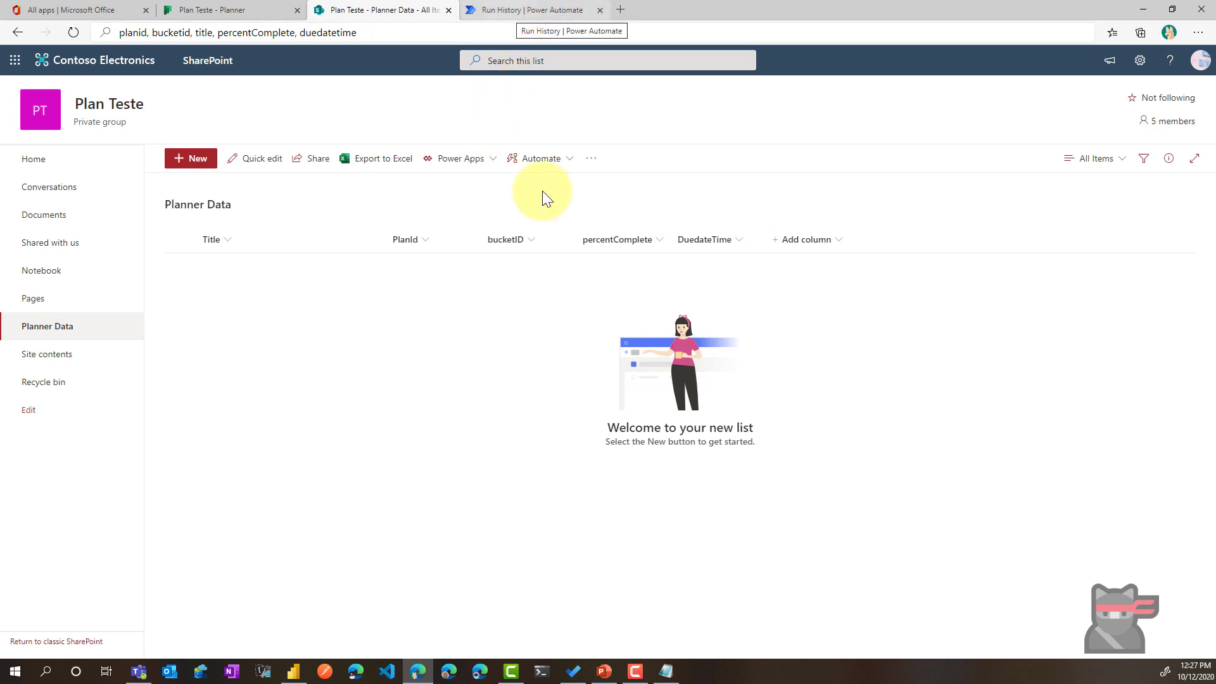
Step: Switch to PowerPoint to review the diagram linking Planner, Power Automate, SharePoint and Power BI
left_click(604, 671)
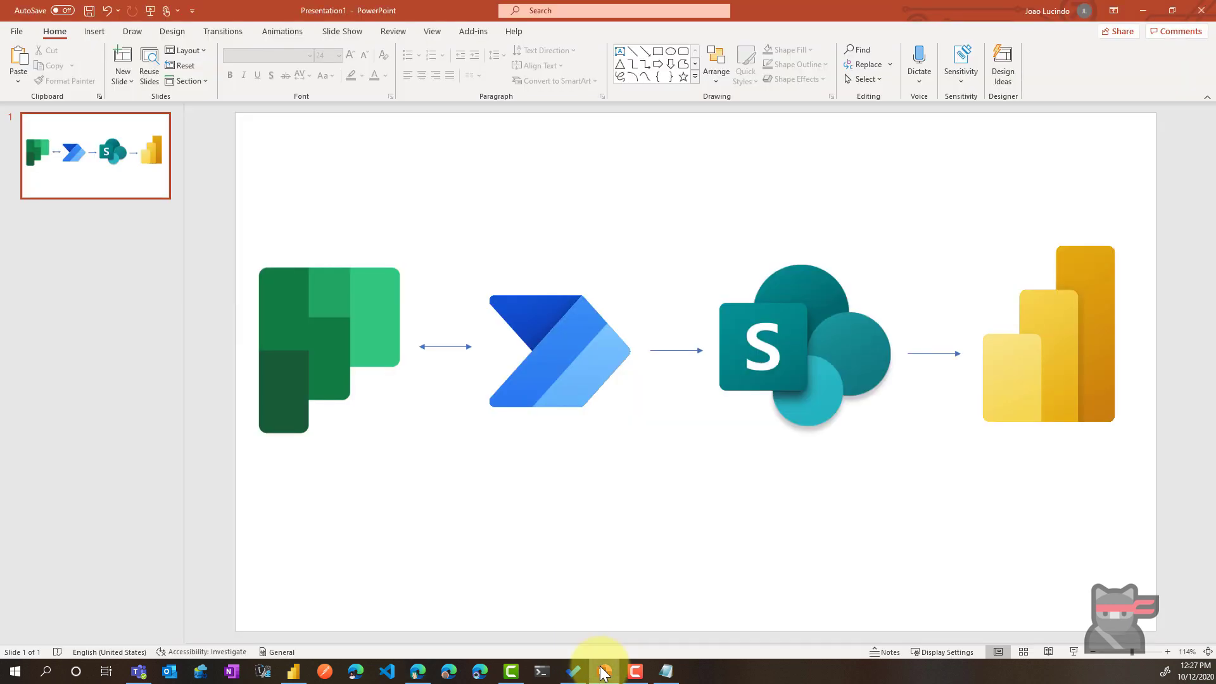
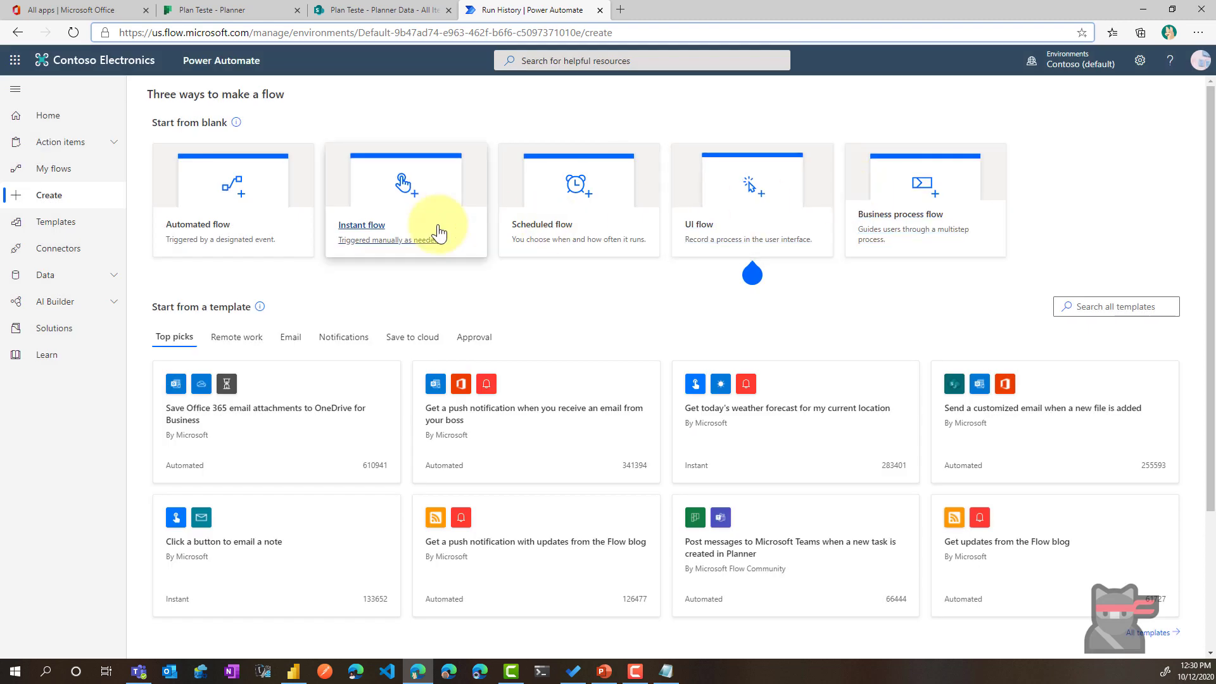
Step: Create a scheduled flow named Export Planner that repeats every 1 week on all days except Wednesday
left_click(525, 226)
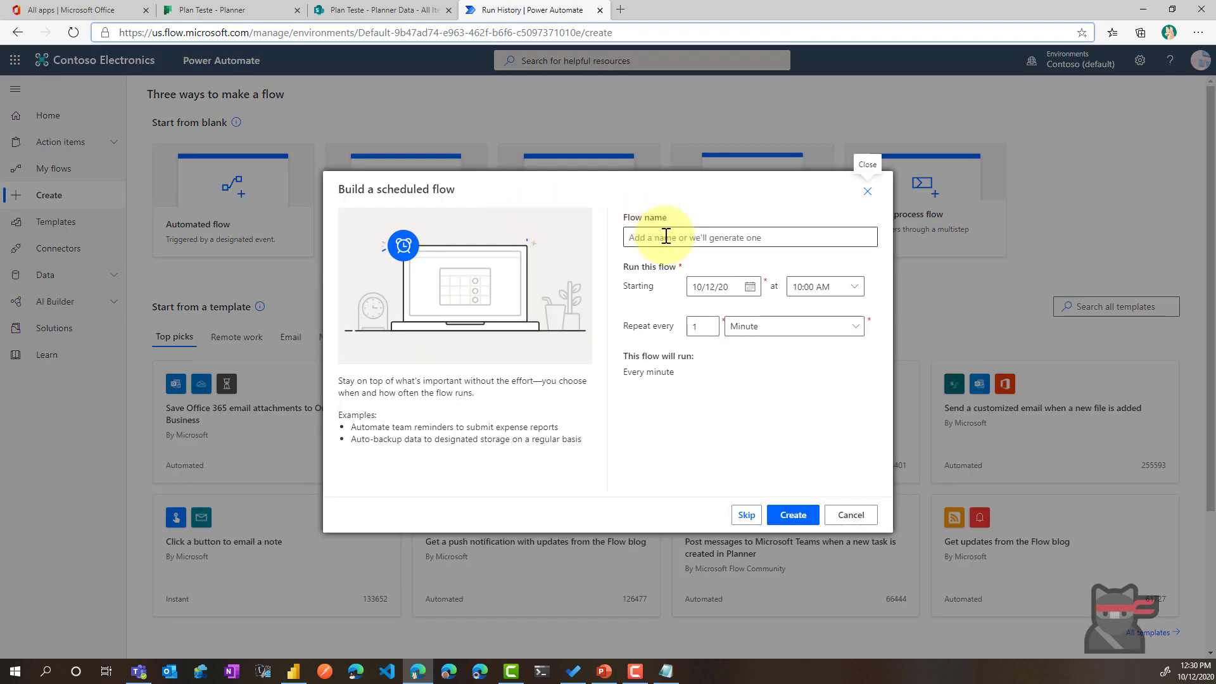
type("Export Planner")
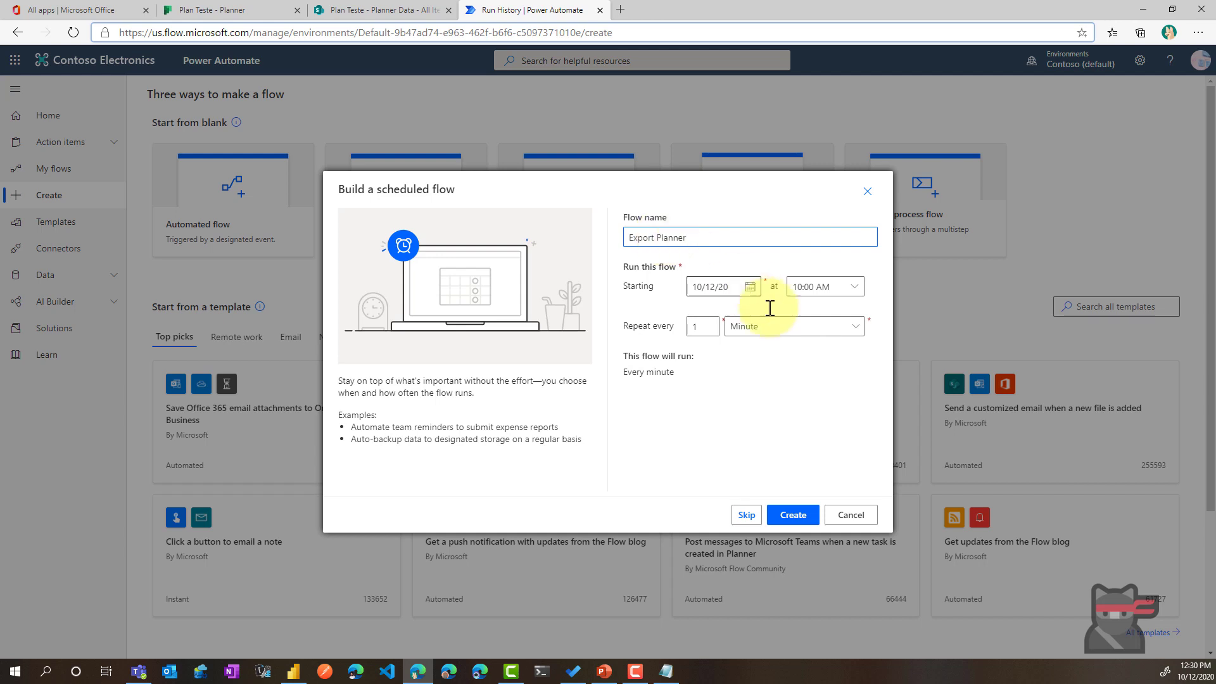
left_click(852, 333)
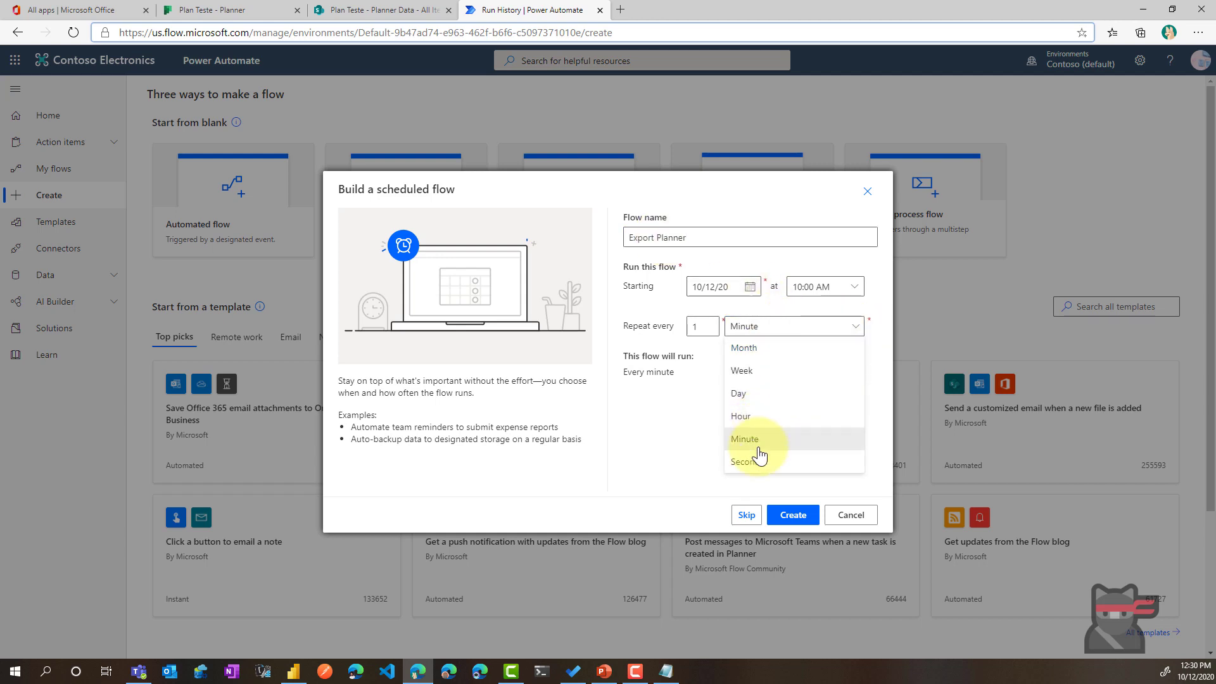
left_click(772, 371)
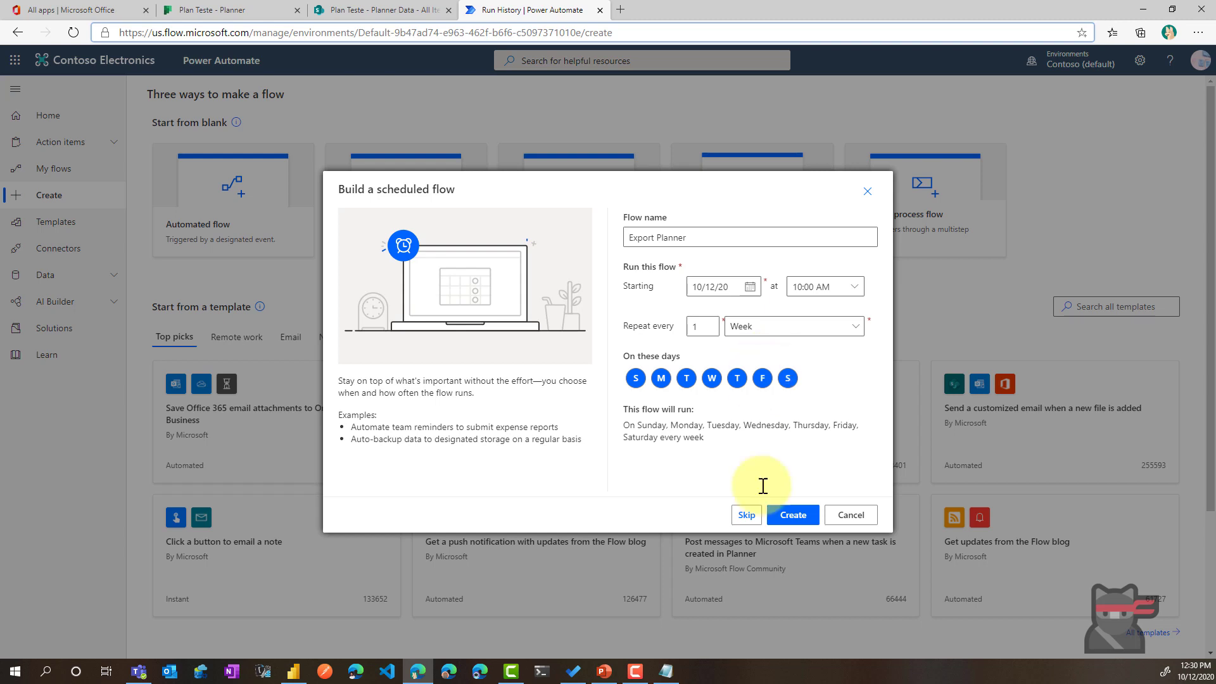
left_click(658, 380)
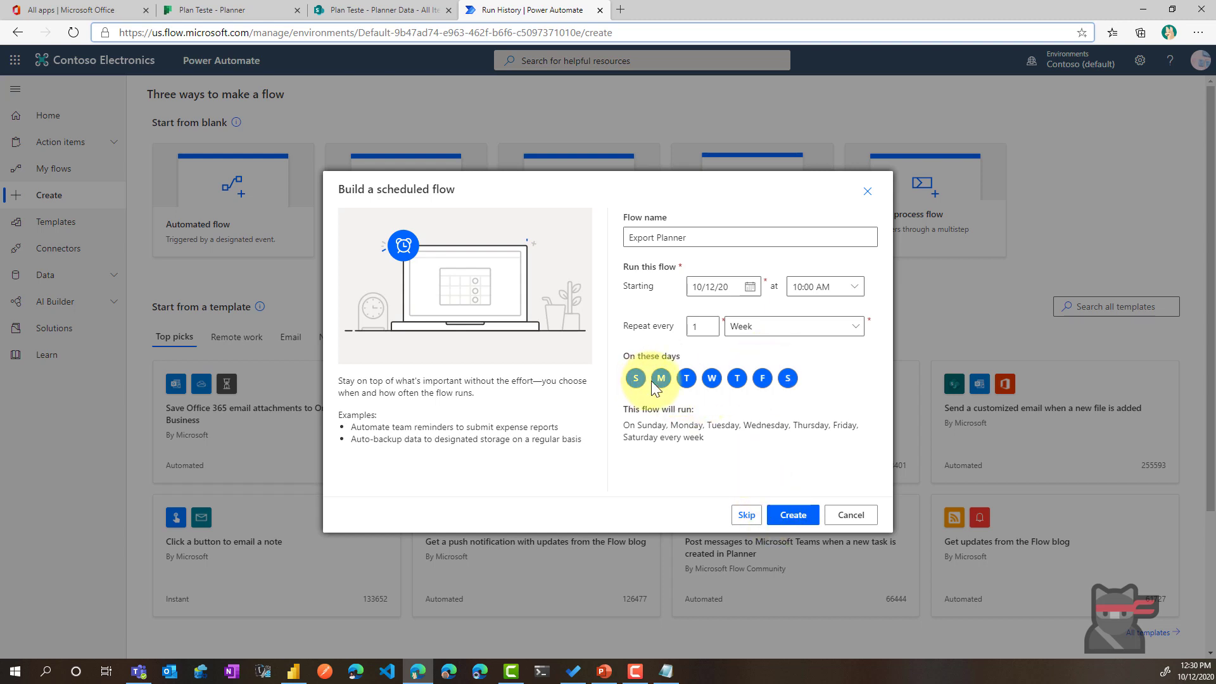
left_click(711, 380)
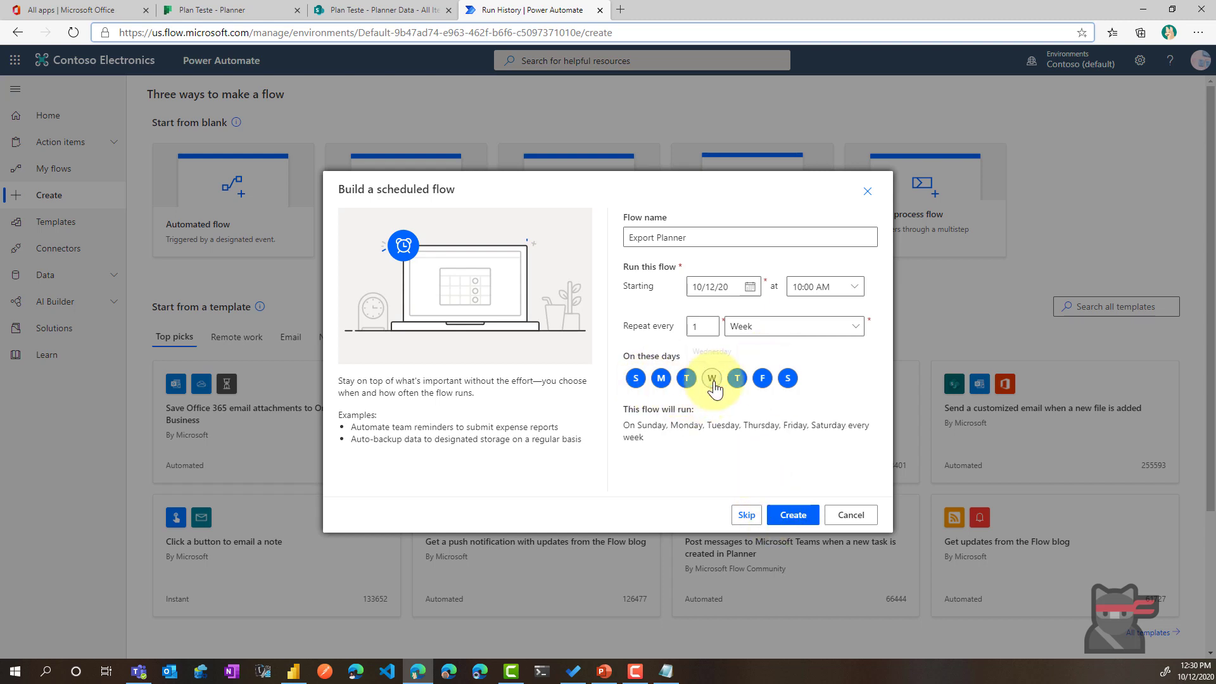
left_click(792, 516)
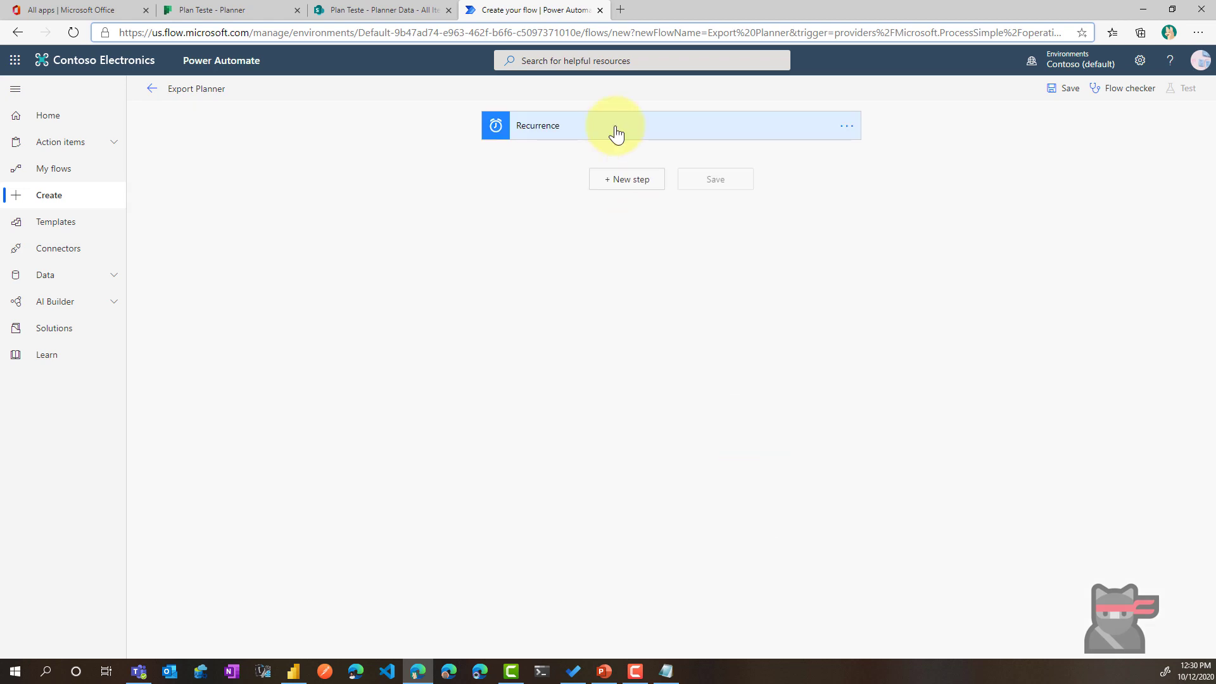
Step: Edit the Recurrence trigger's advanced options so that Wednesday is the only selected run day
left_click(616, 133)
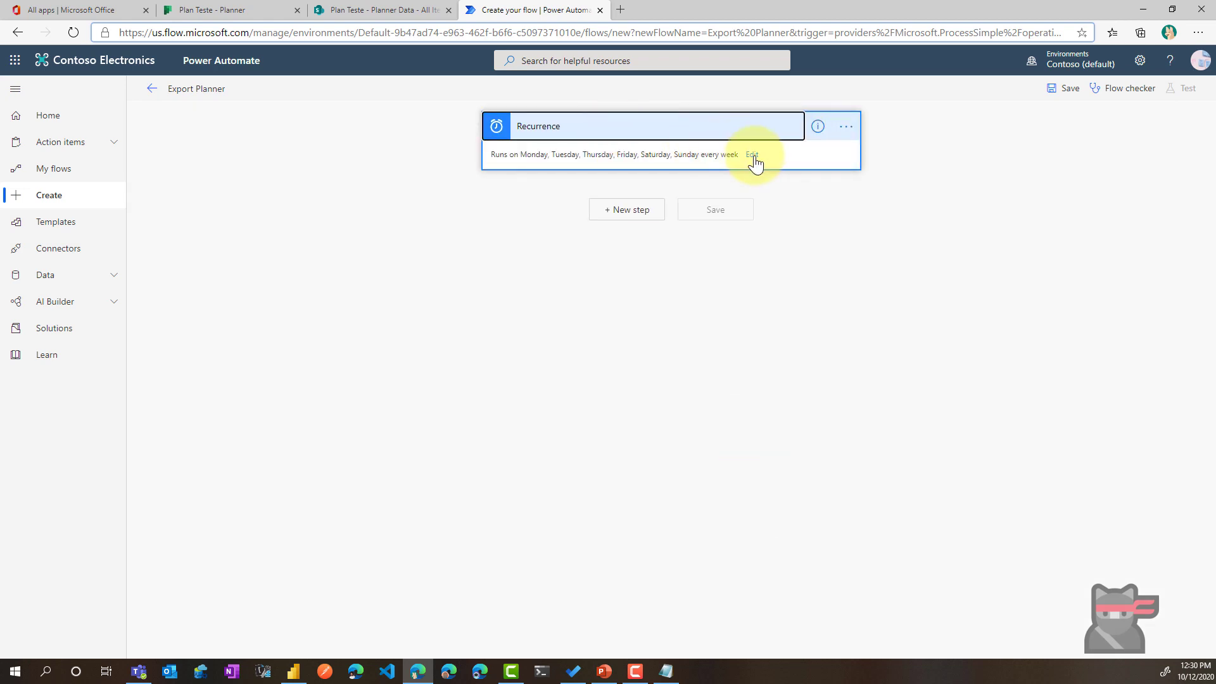
left_click(752, 155)
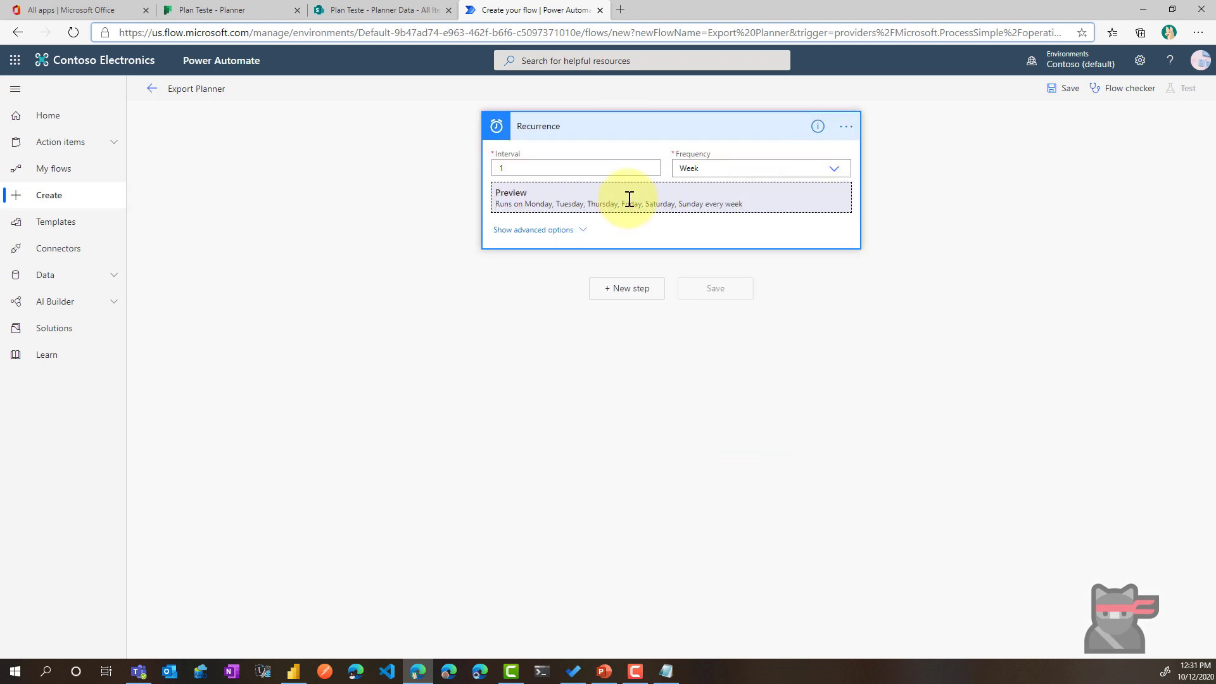
left_click(557, 237)
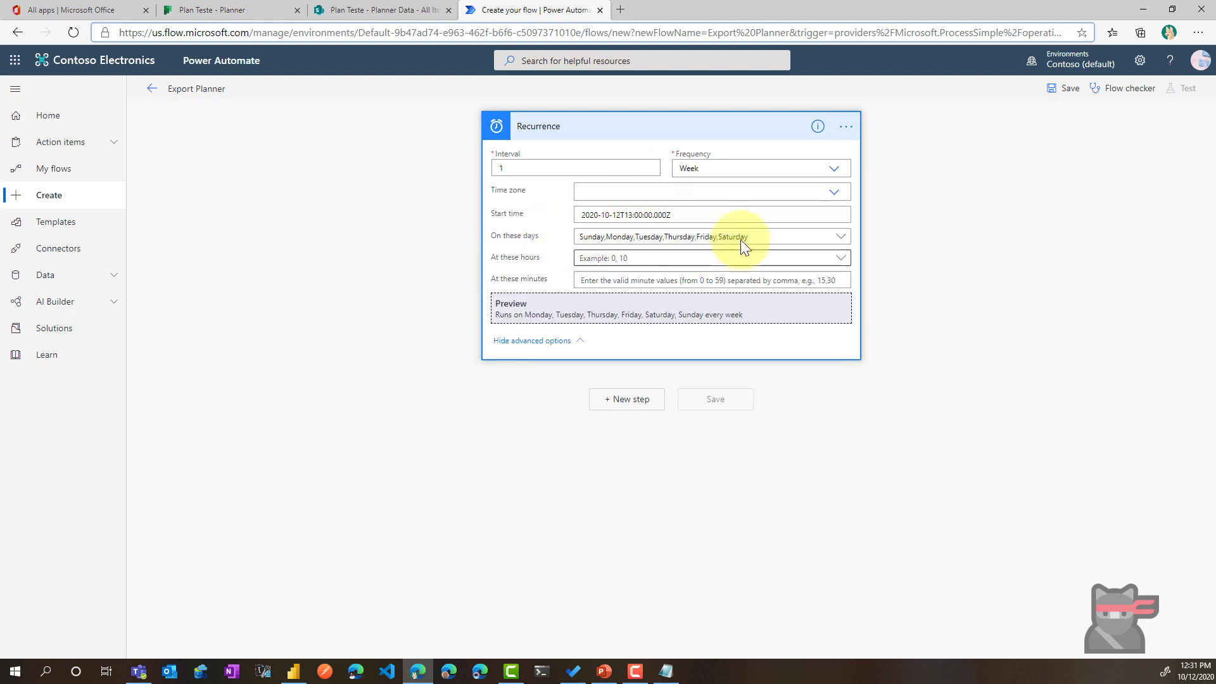
left_click(837, 238)
left_click(585, 286)
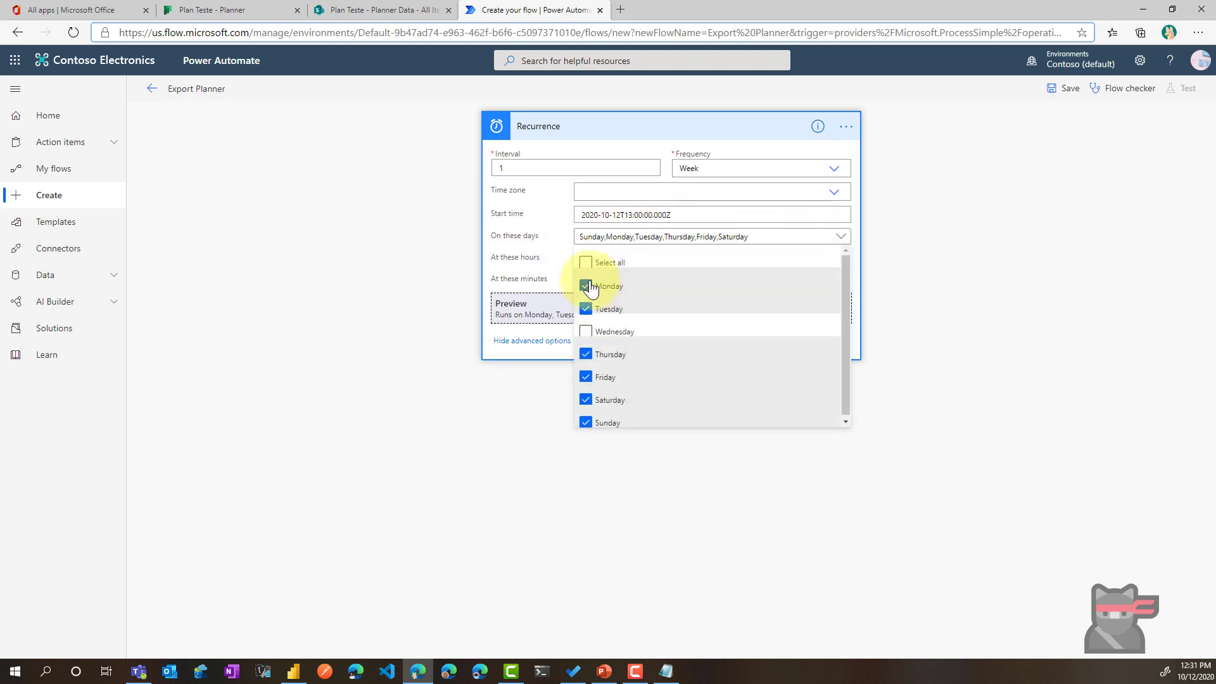
left_click(585, 308)
left_click(585, 354)
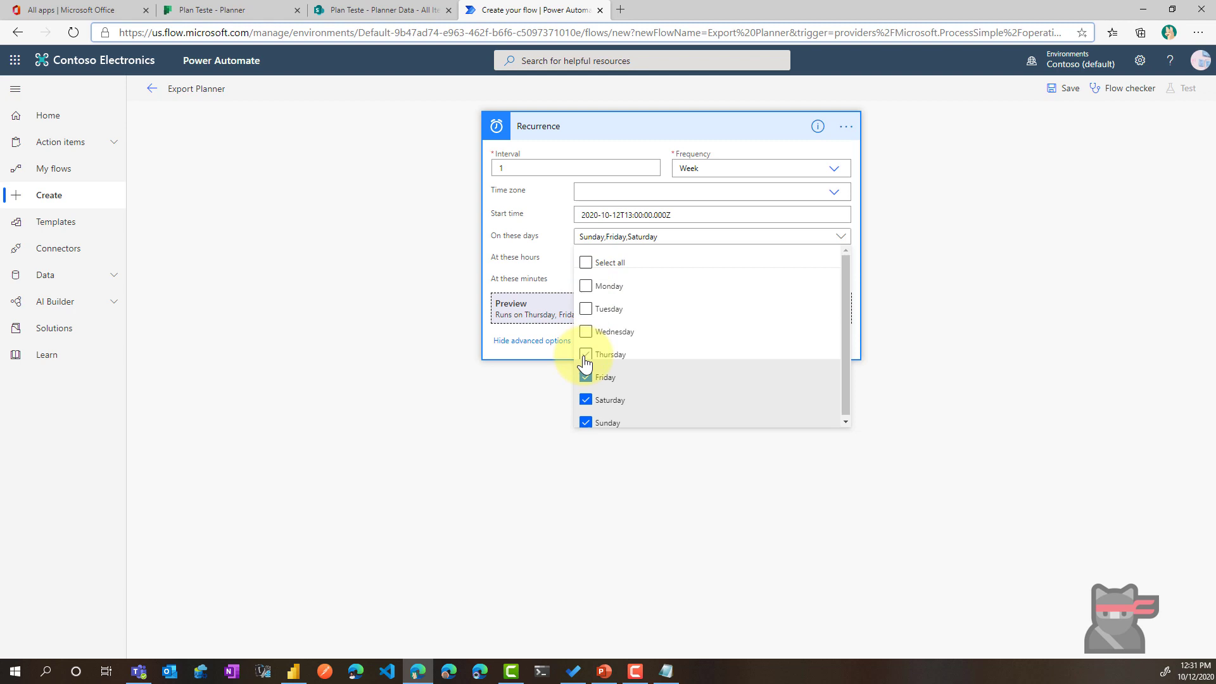
left_click(585, 399)
left_click(585, 423)
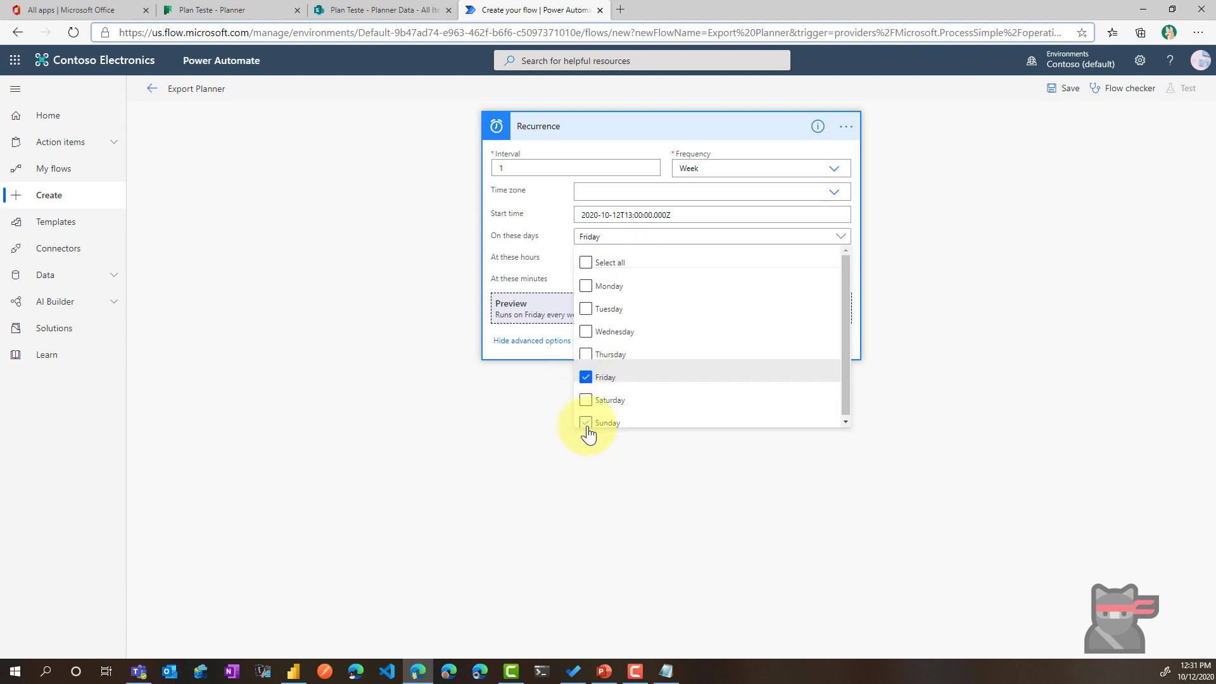
left_click(586, 376)
left_click(589, 341)
left_click(538, 274)
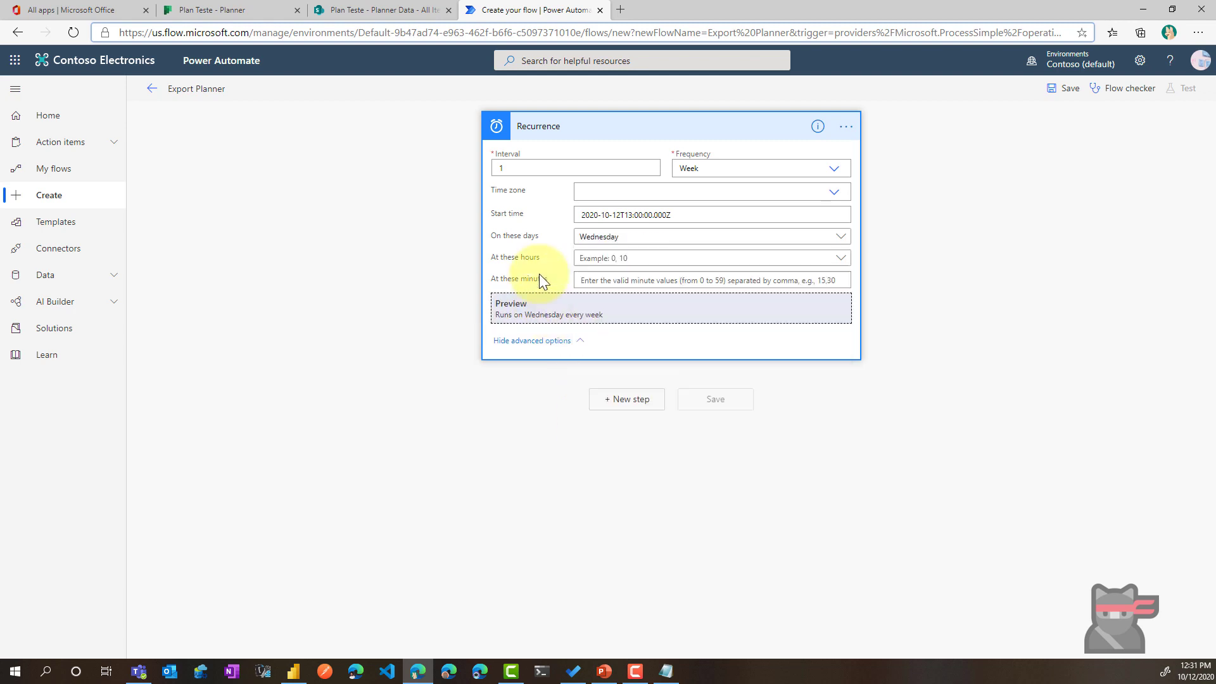
Step: Set the Recurrence trigger's hour to 7 and its time zone to (UTC-03:00) Brasilia
left_click(848, 260)
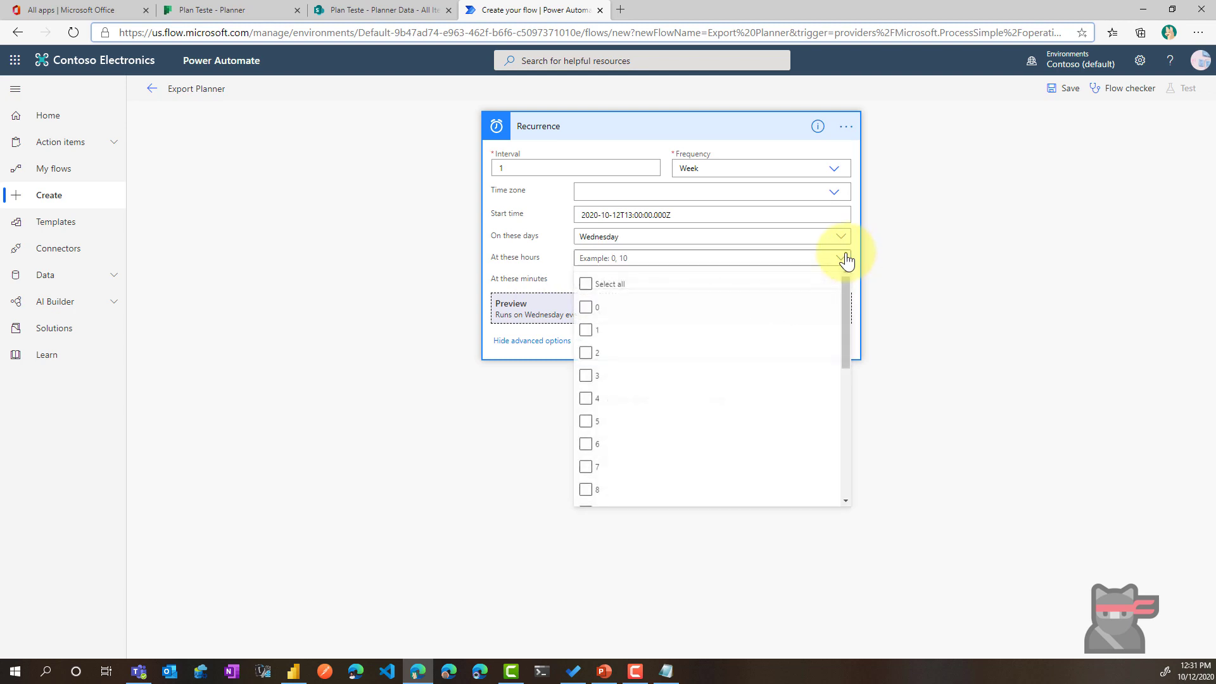
left_click(589, 469)
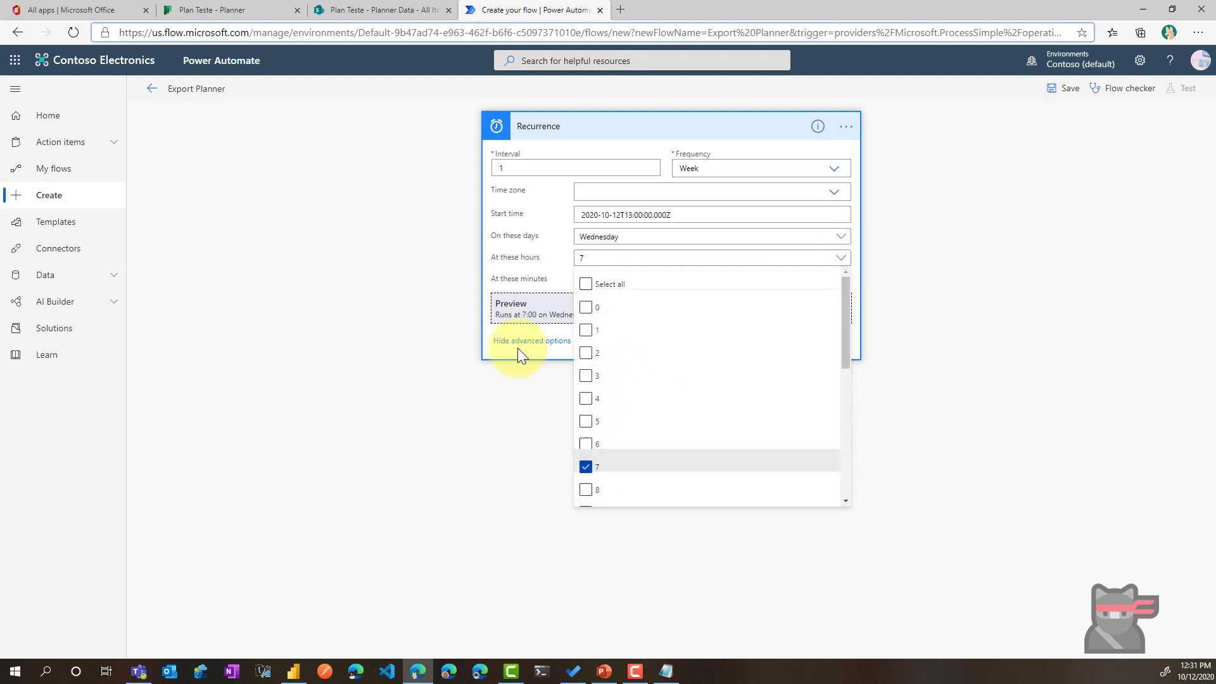
left_click(530, 230)
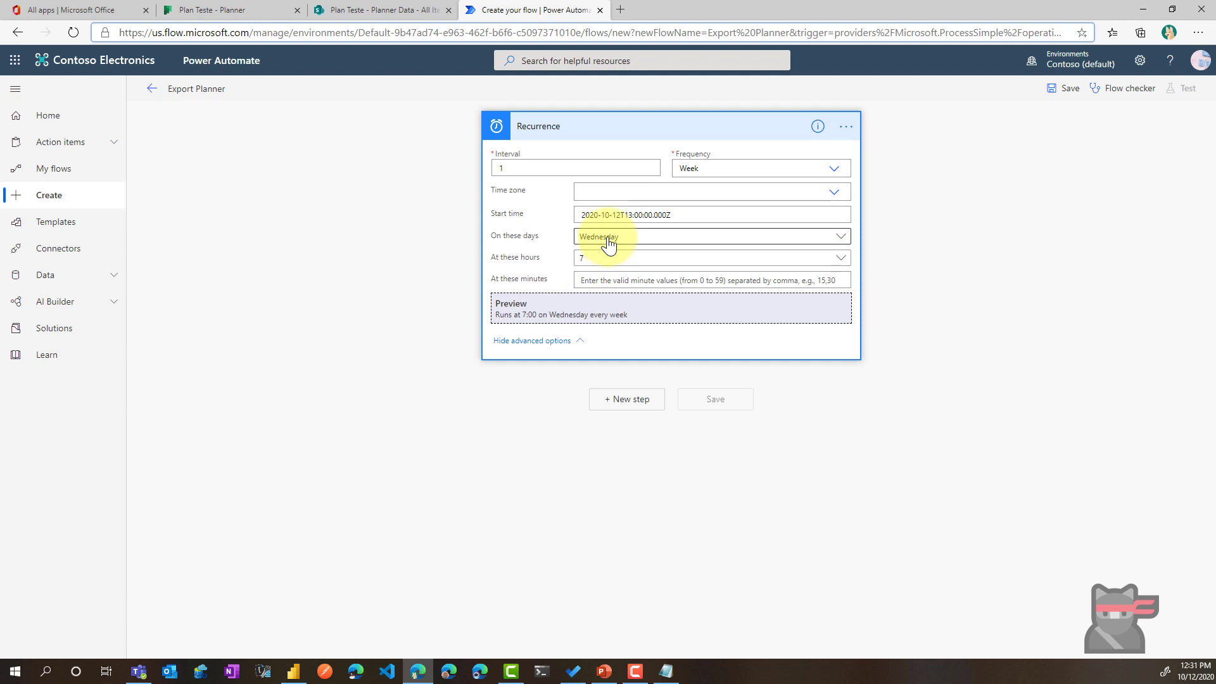
left_click(841, 204)
scroll(699, 293, "down", 2)
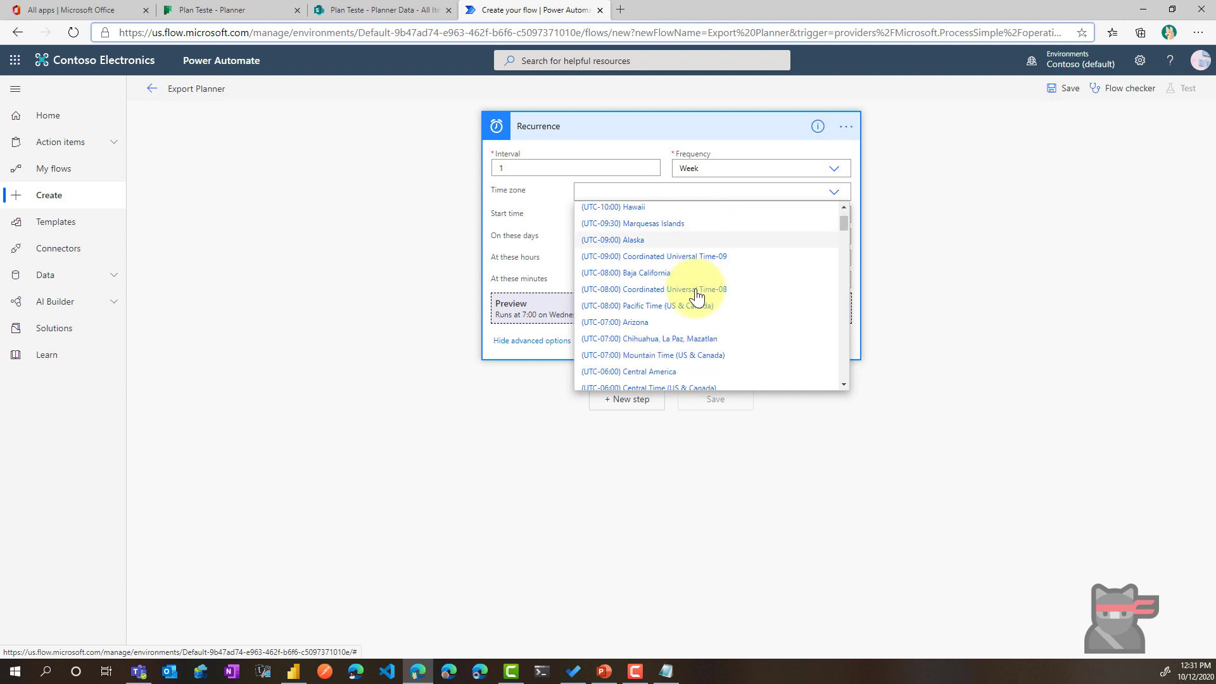
scroll(696, 294, "down", 5)
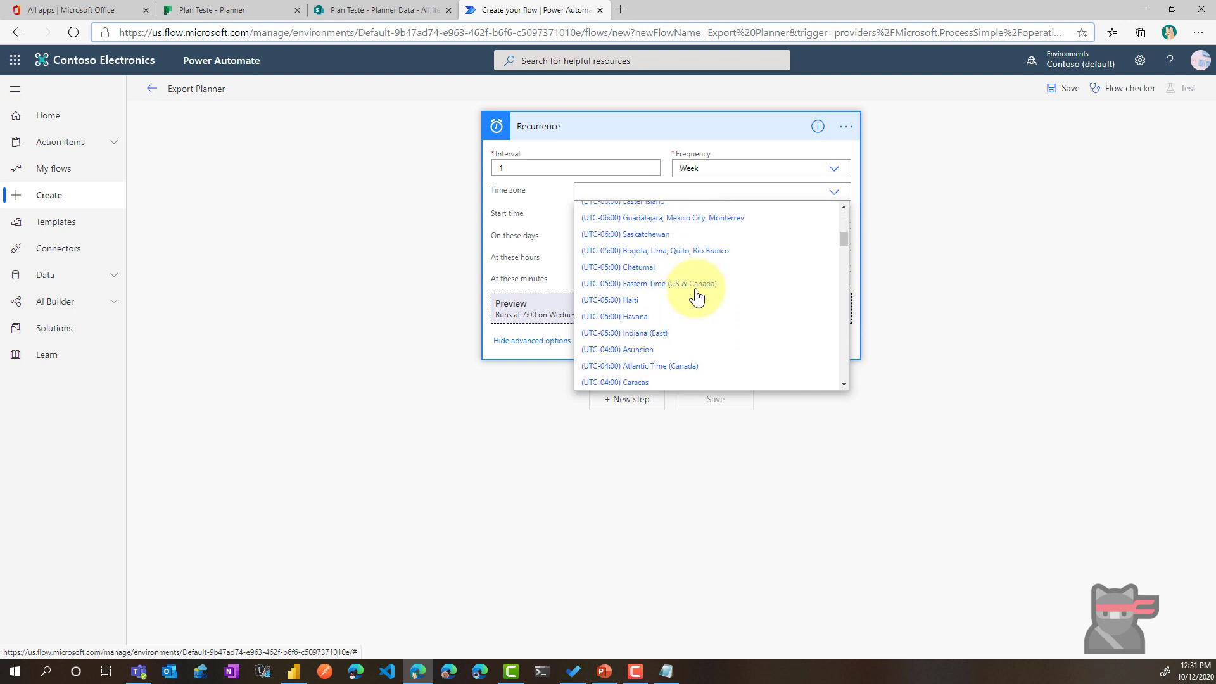
scroll(696, 296, "down", 3)
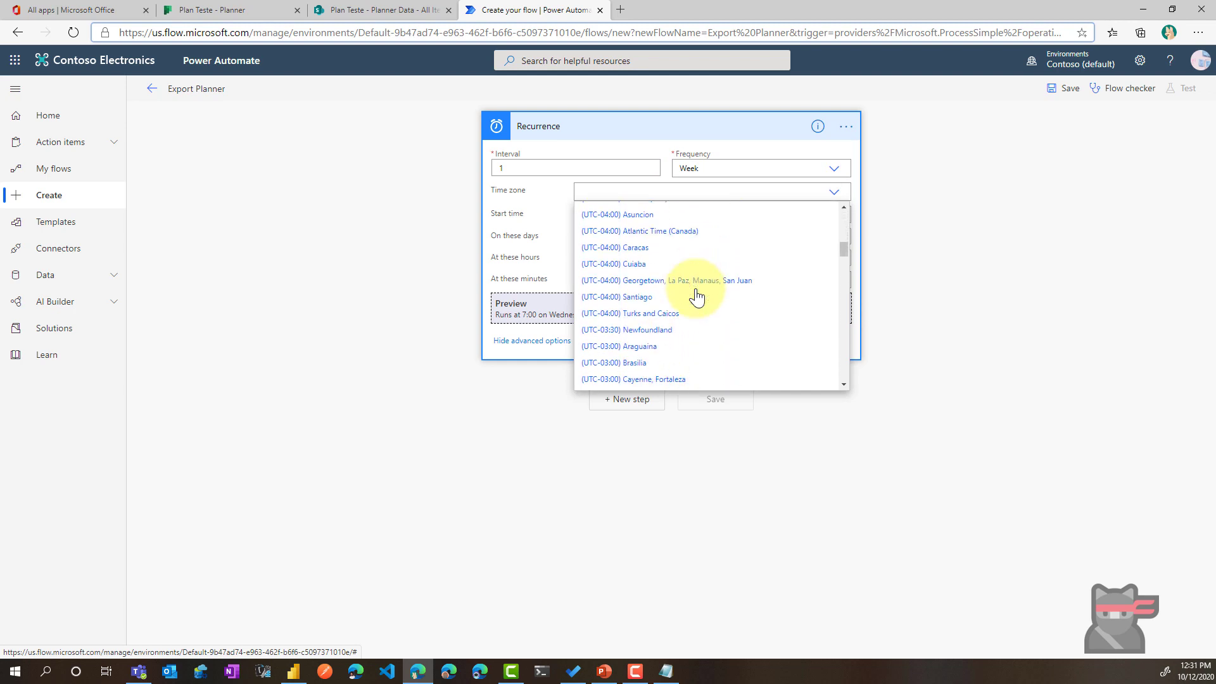
left_click(625, 345)
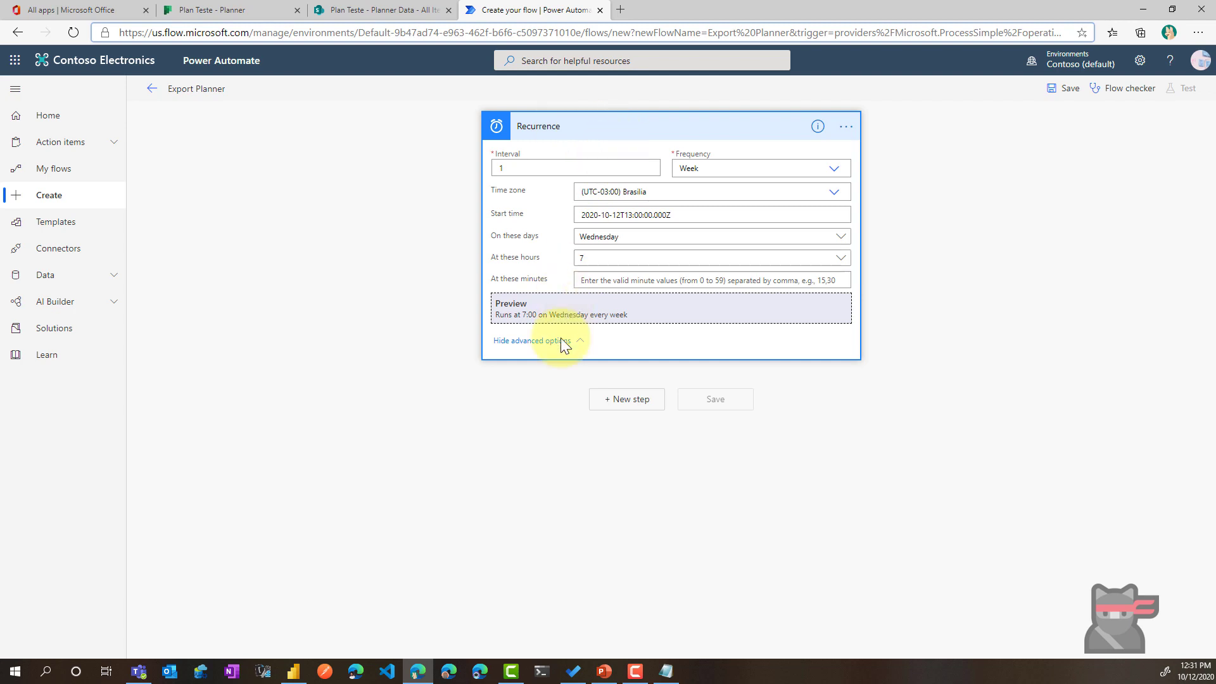
Step: Add the SharePoint Get items action after the Recurrence trigger
left_click(643, 405)
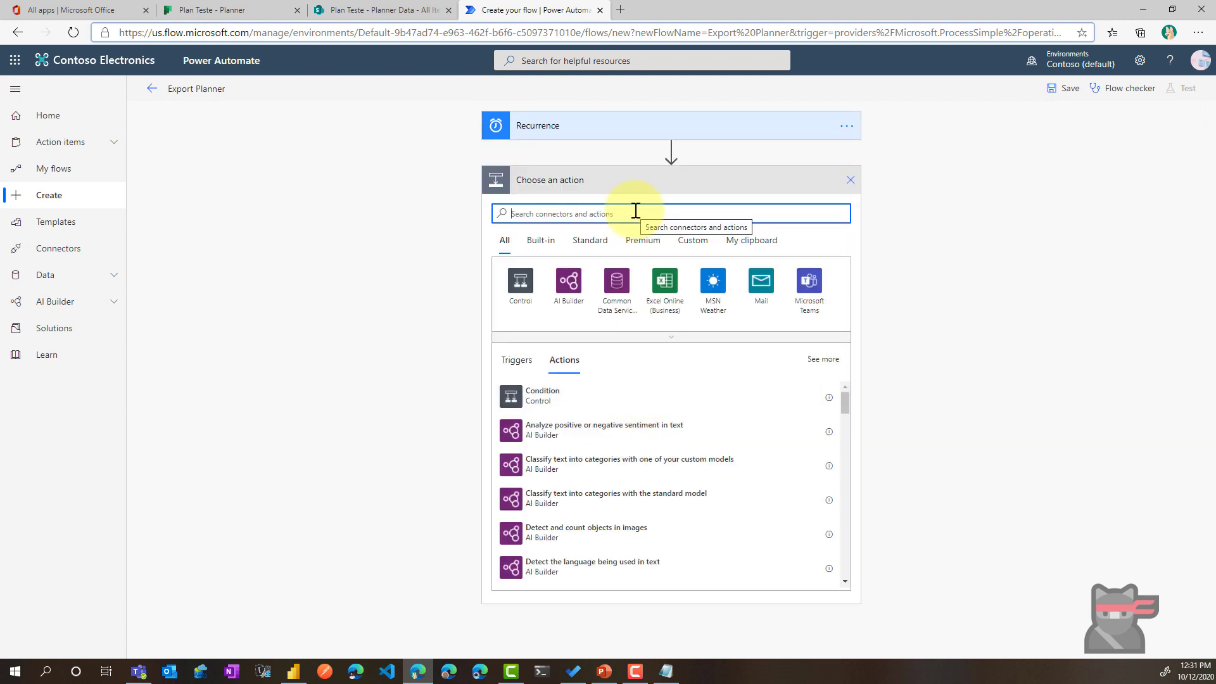
type("sharepoint")
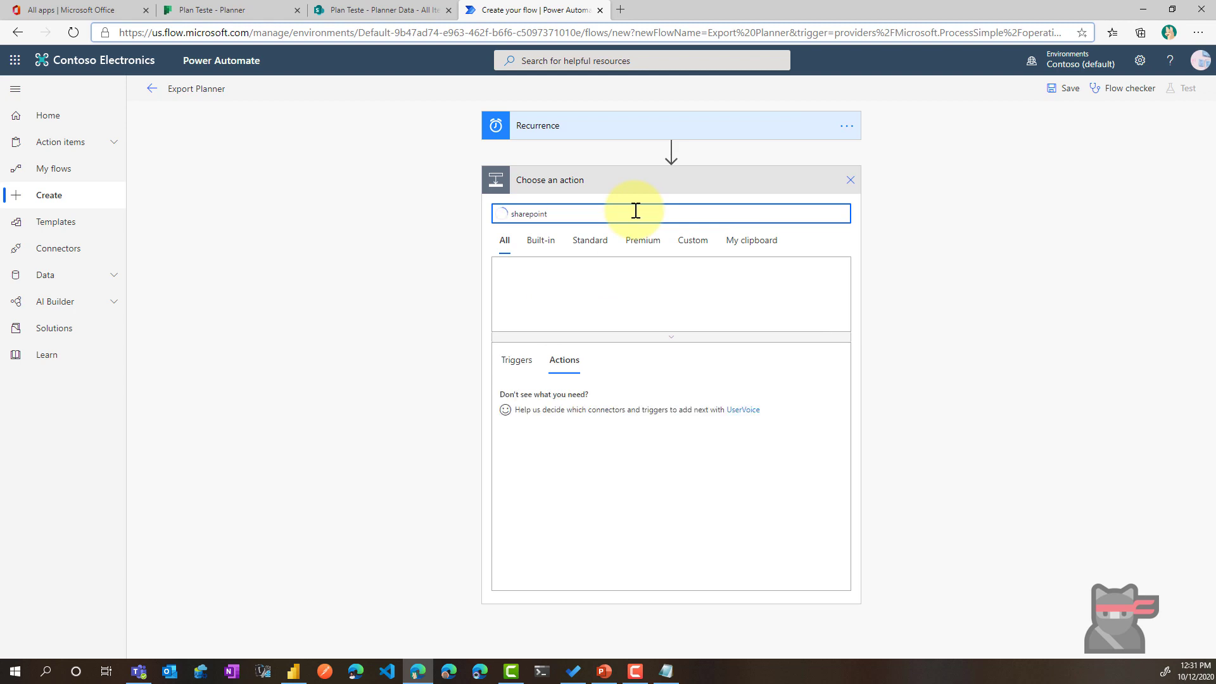
left_click(512, 282)
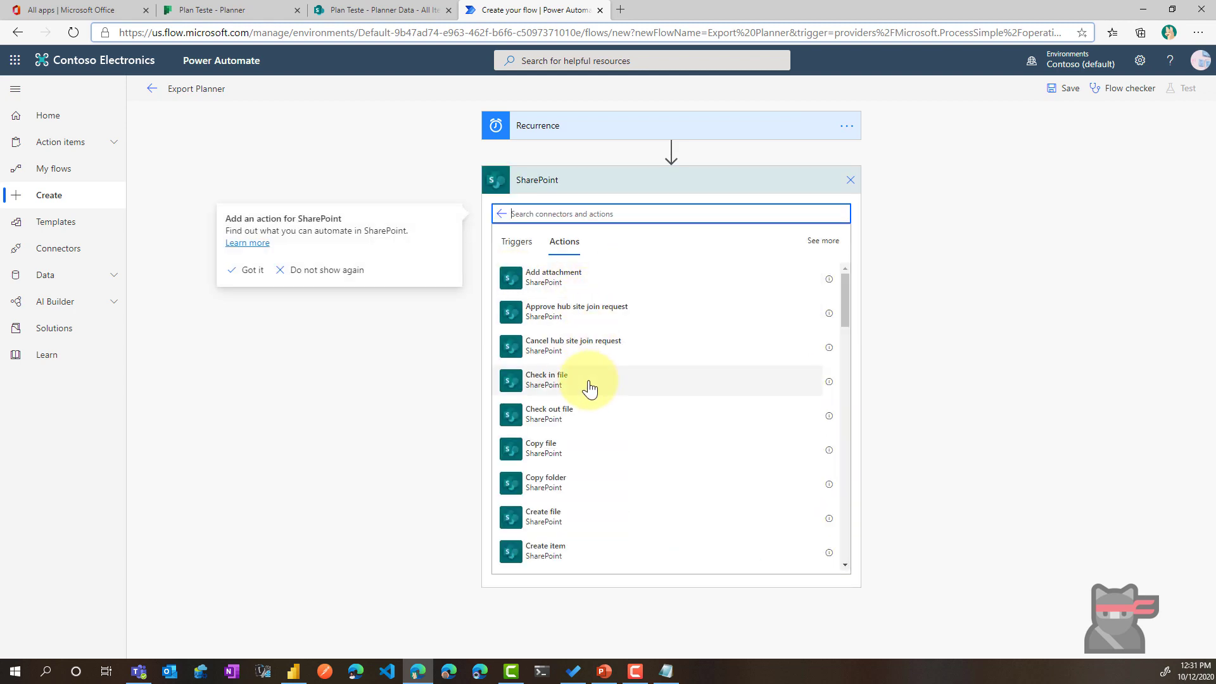
scroll(589, 388, "down", 2)
scroll(589, 389, "down", 5)
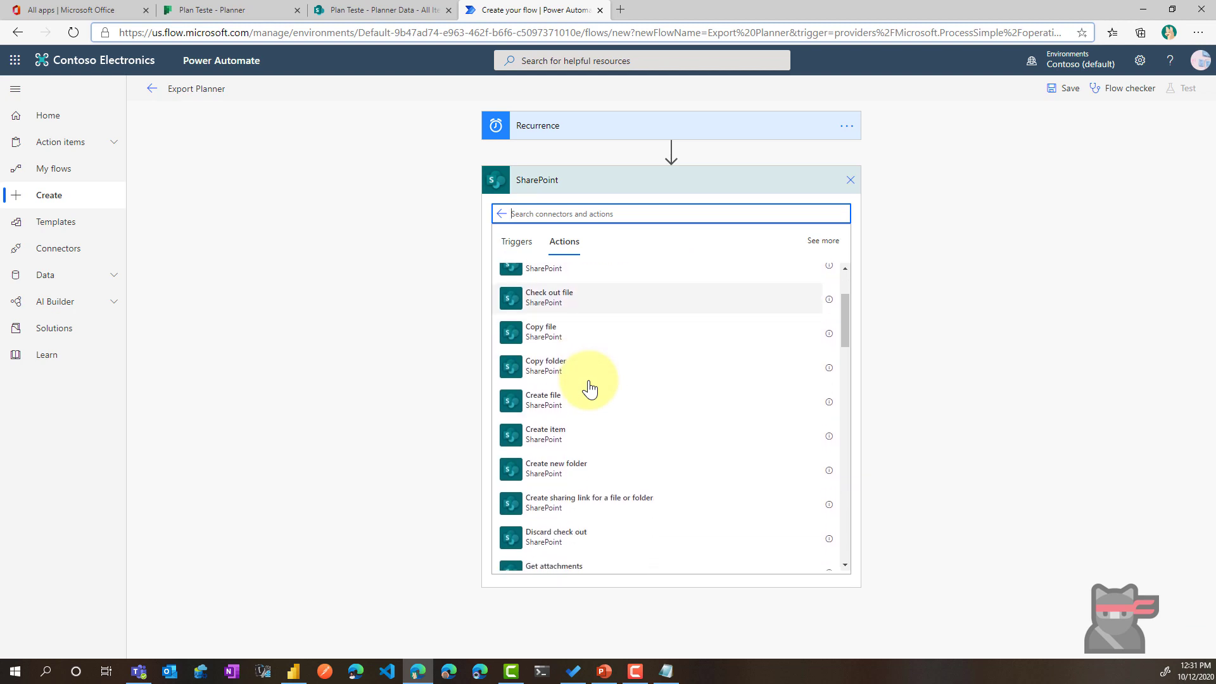
scroll(589, 388, "down", 2)
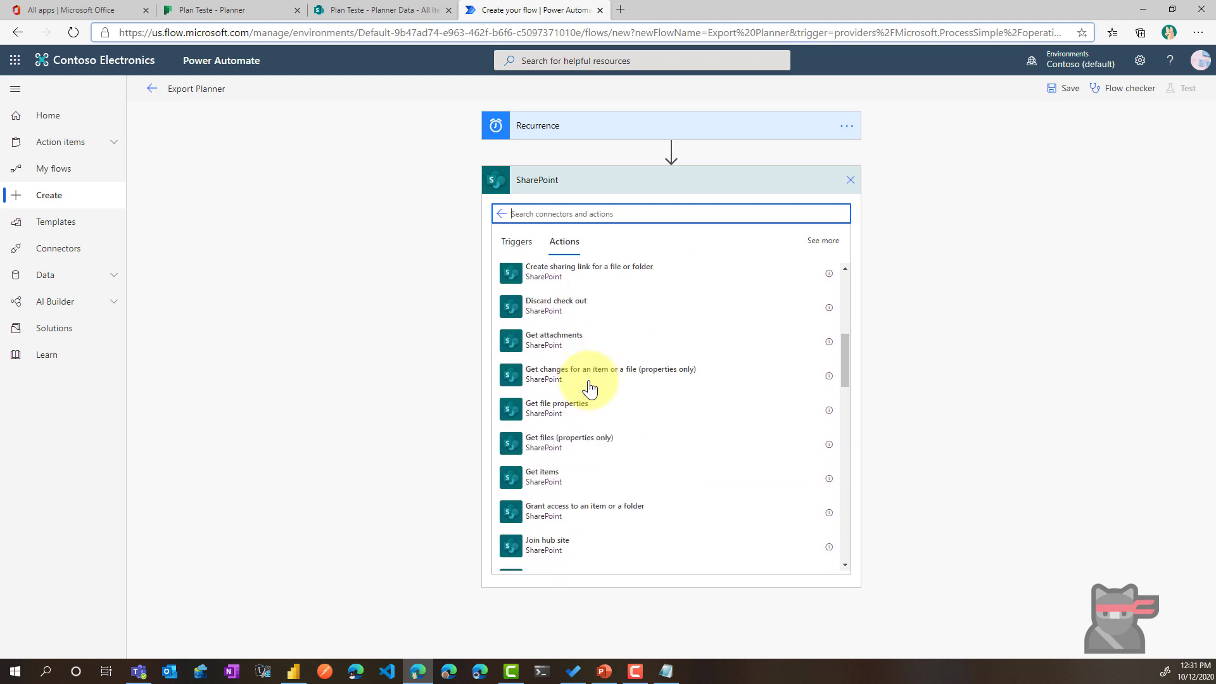
left_click(574, 480)
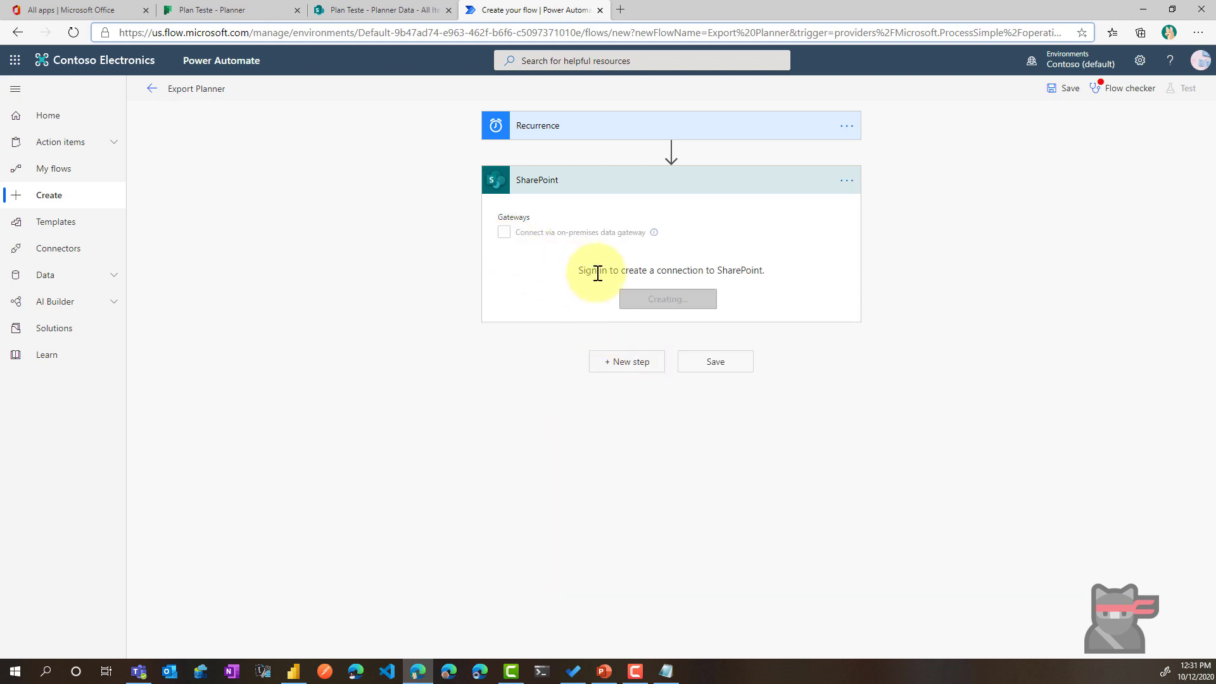
Step: Open the home page of the Plan Teste SharePoint site and copy its web address
left_click(339, 14)
left_click(37, 161)
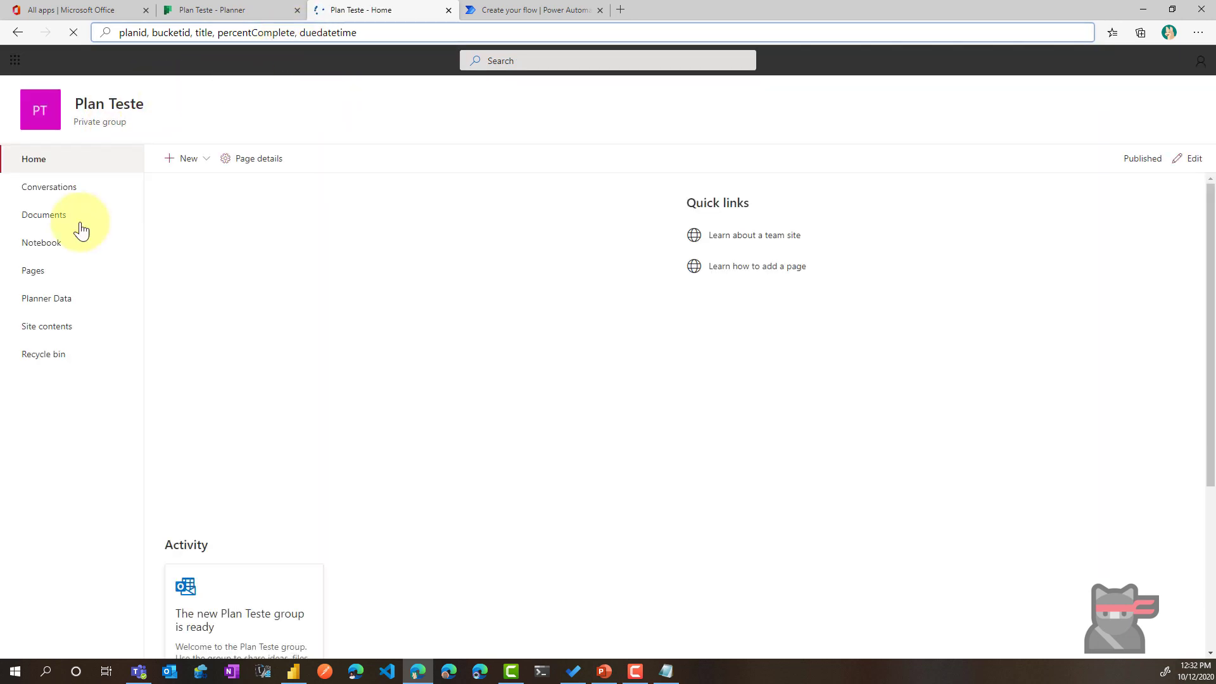
left_click(73, 33)
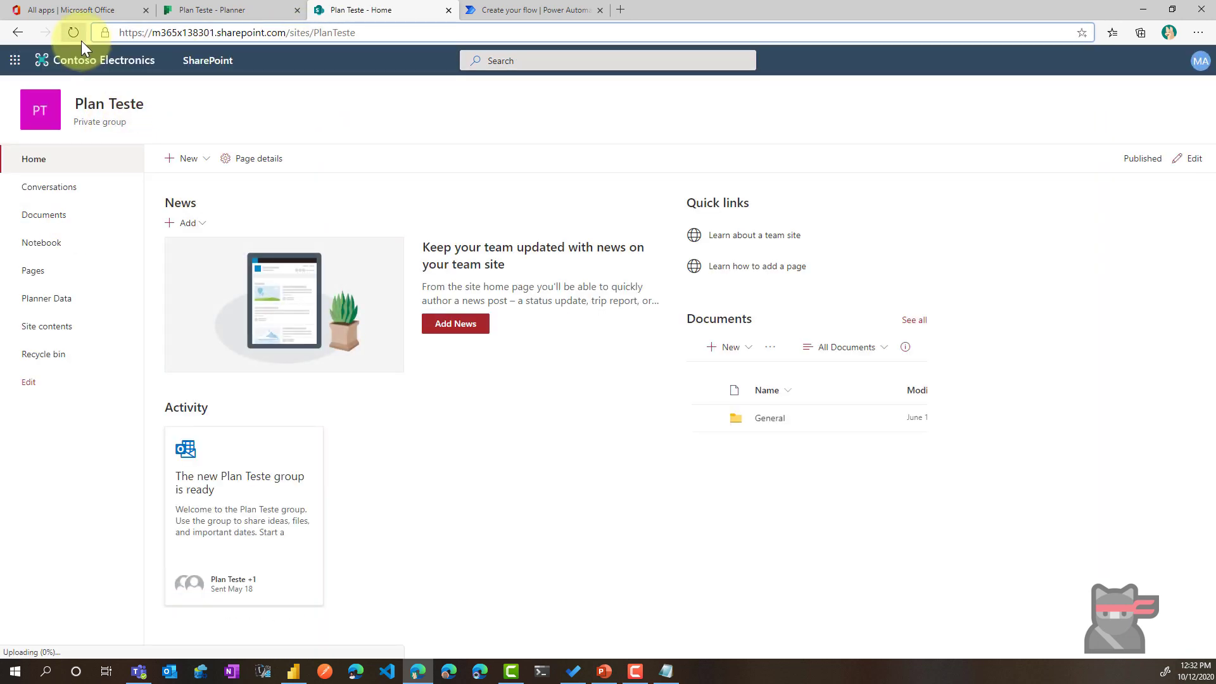
left_click(189, 33)
key("ctrl+c")
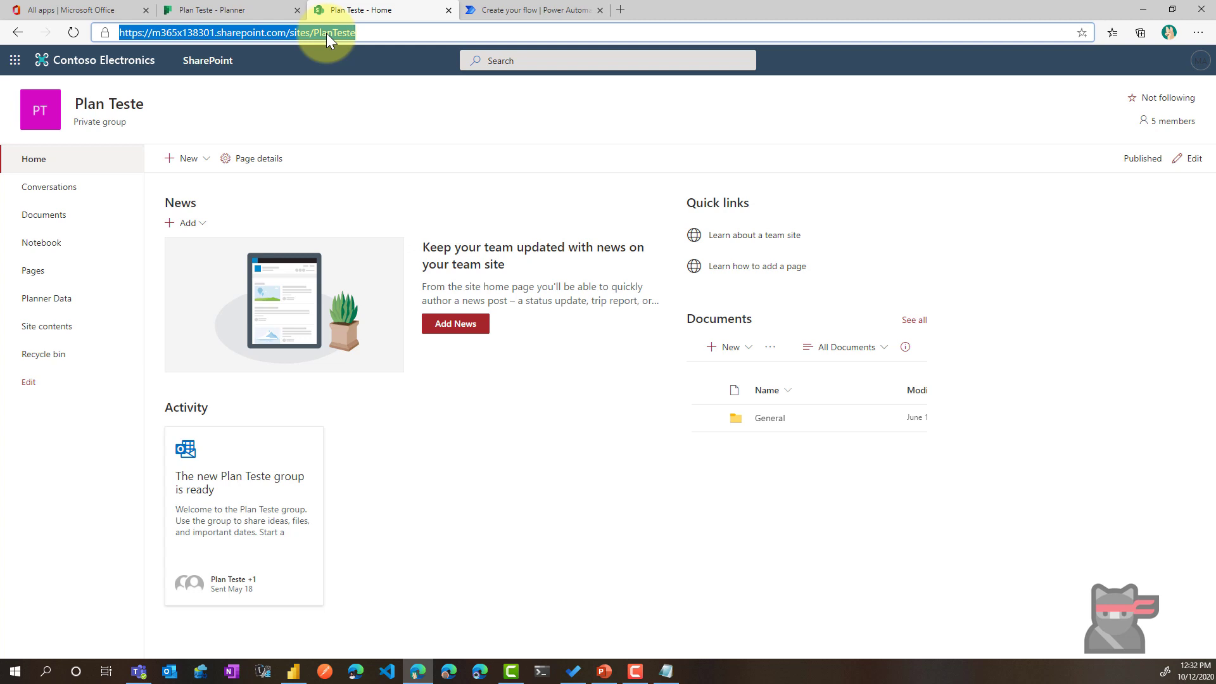
left_click(546, 10)
left_click(839, 212)
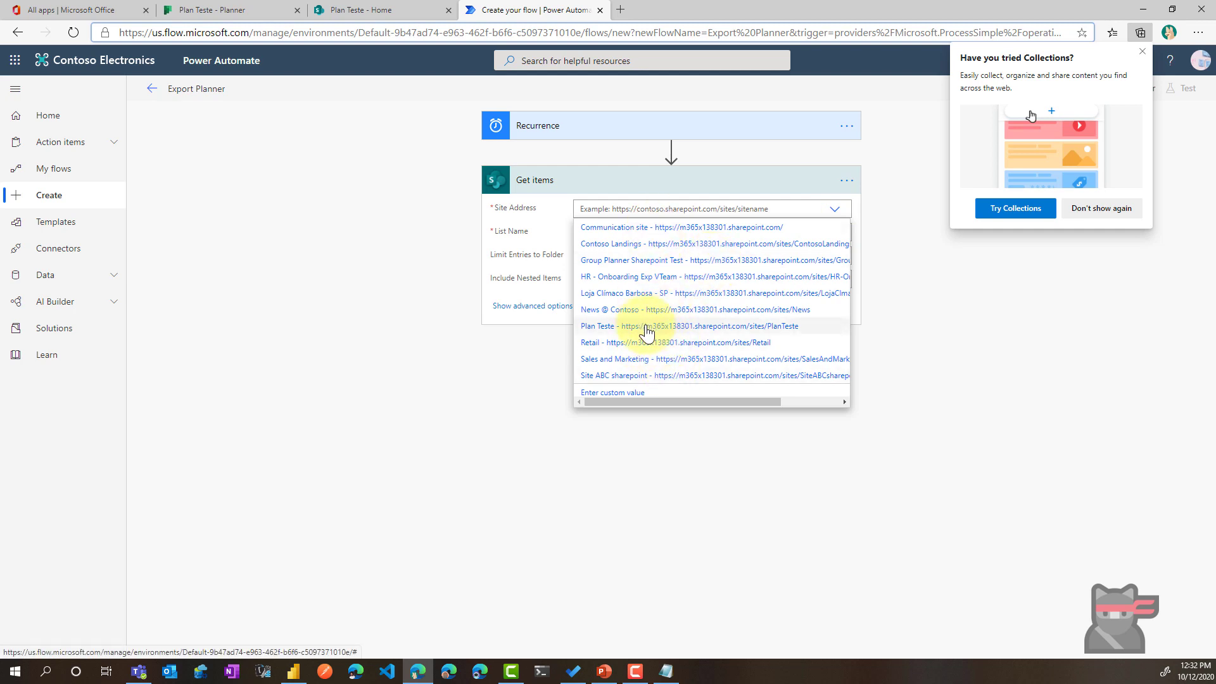
left_click(633, 394)
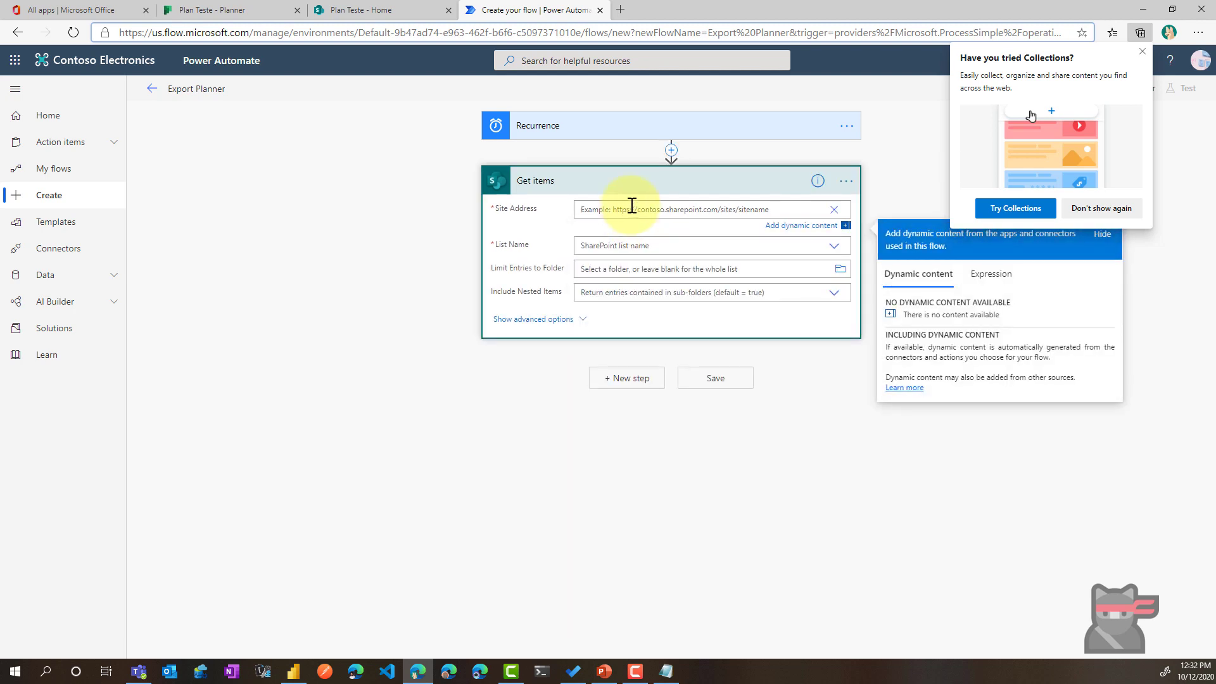
key("ctrl+v")
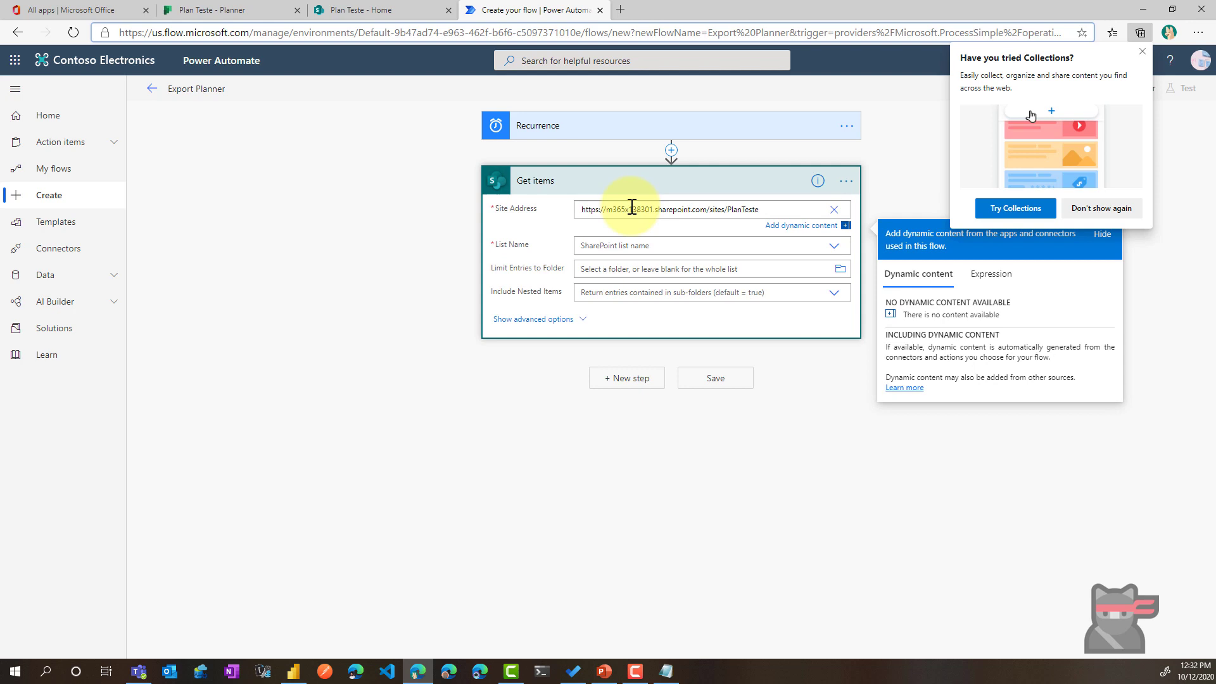
left_click(836, 249)
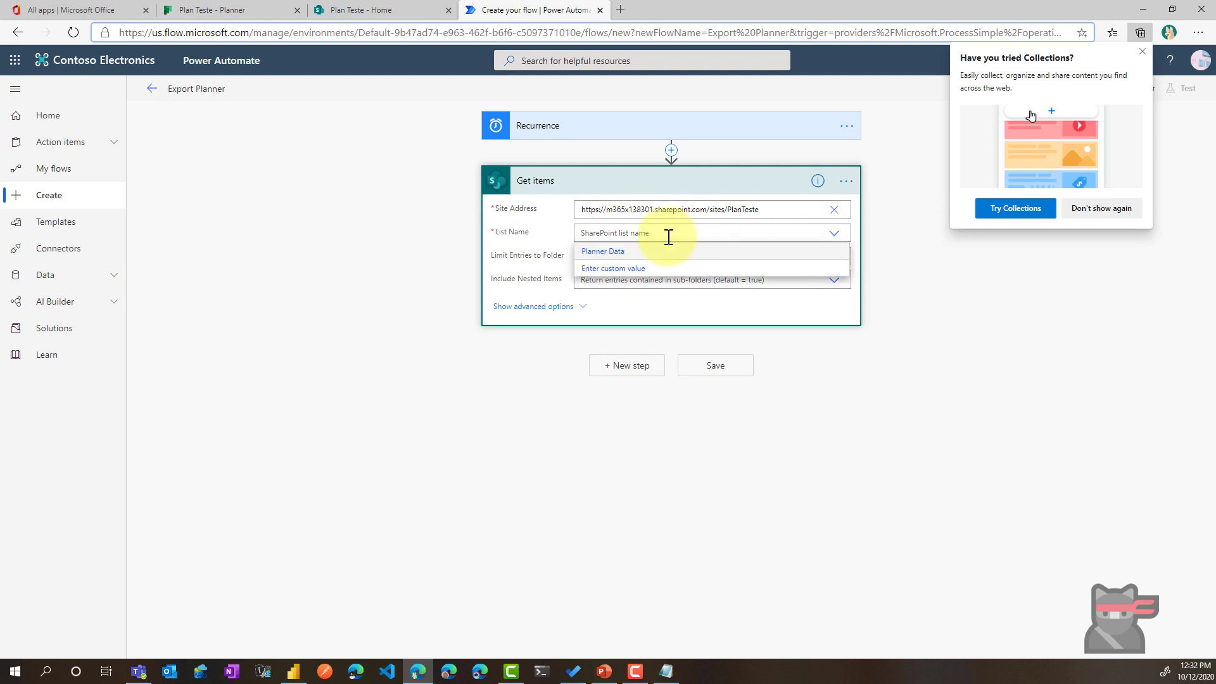
left_click(611, 252)
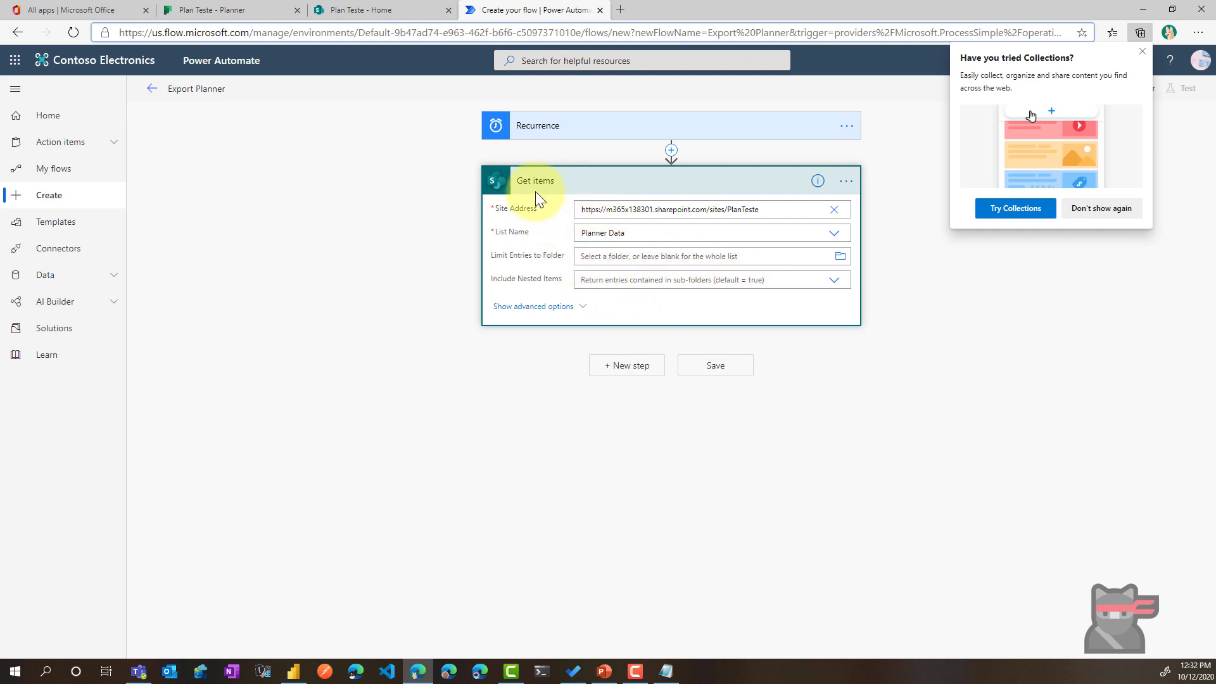
Step: Add the SharePoint Delete item action after Get items
left_click(621, 374)
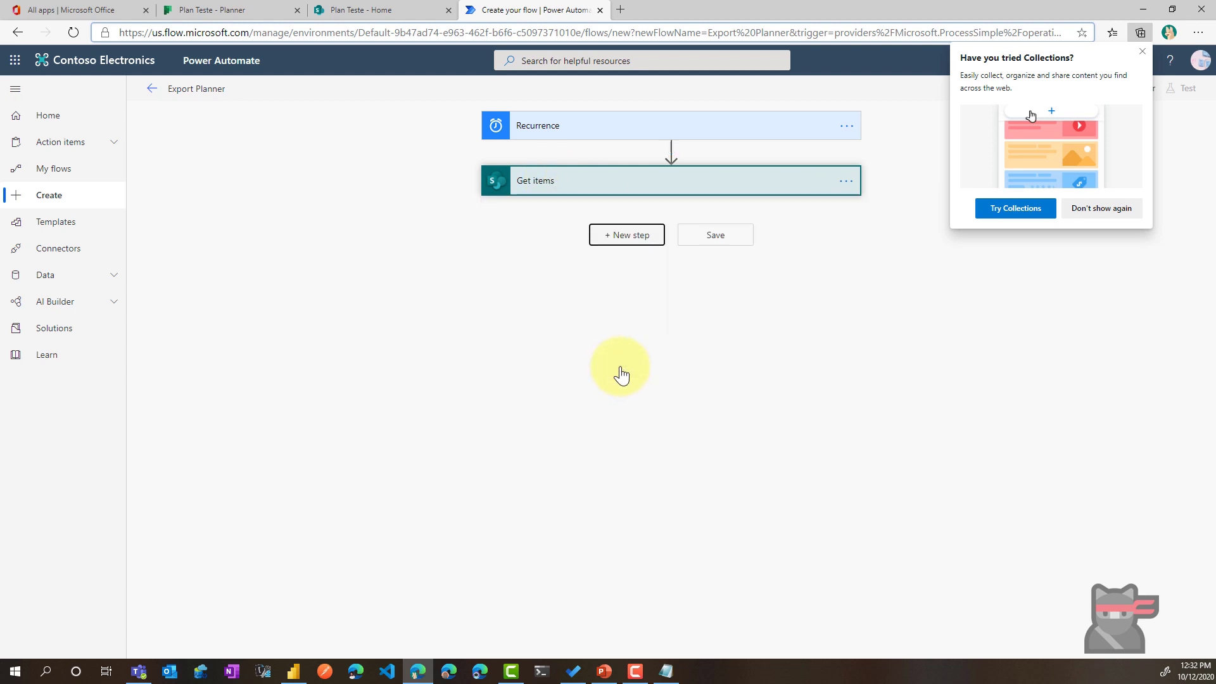
type("delete")
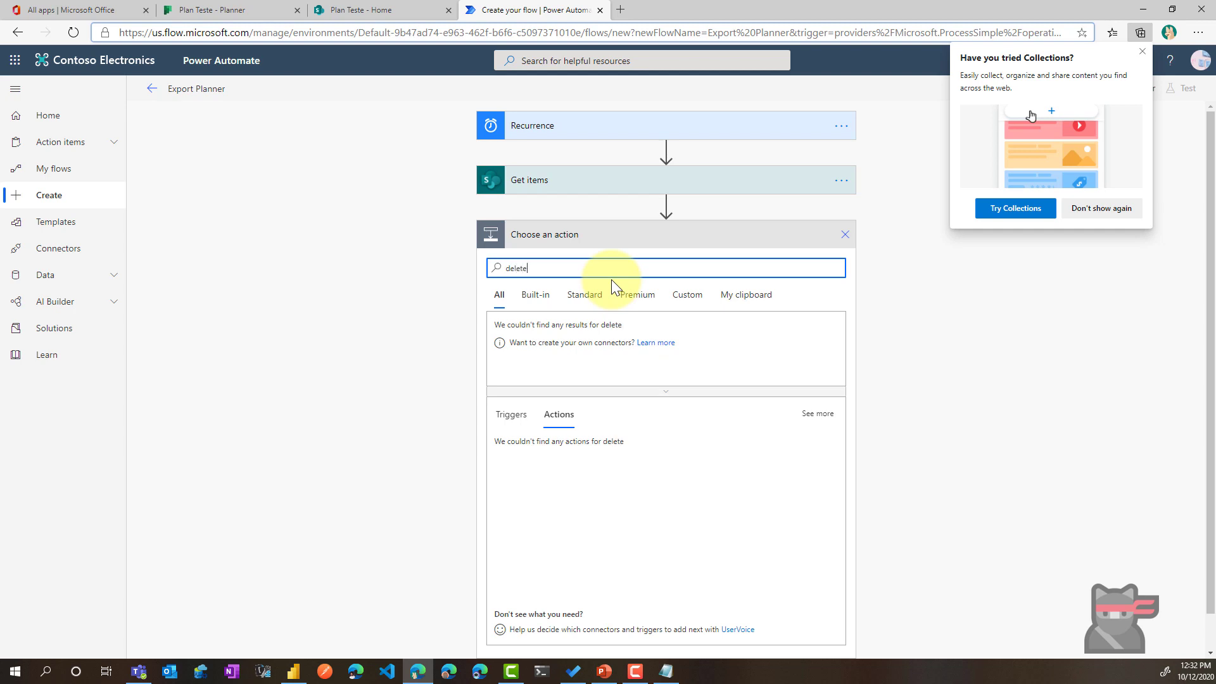
scroll(582, 466, "down", 1)
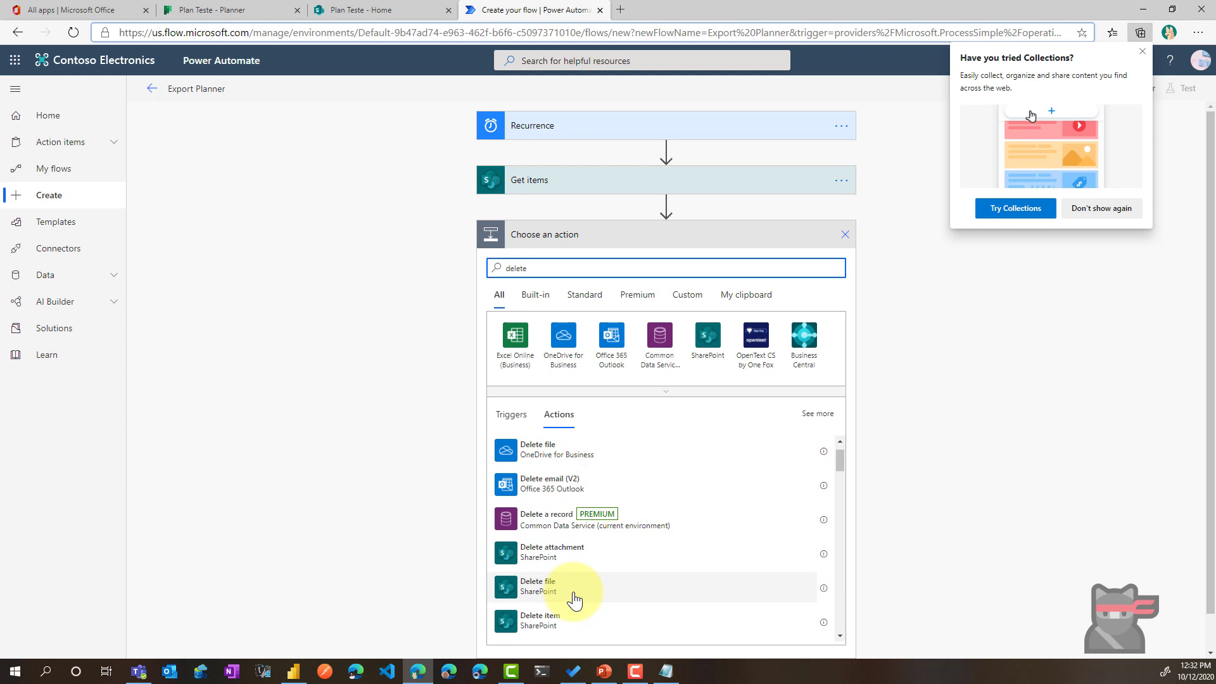
scroll(571, 599, "down", 1)
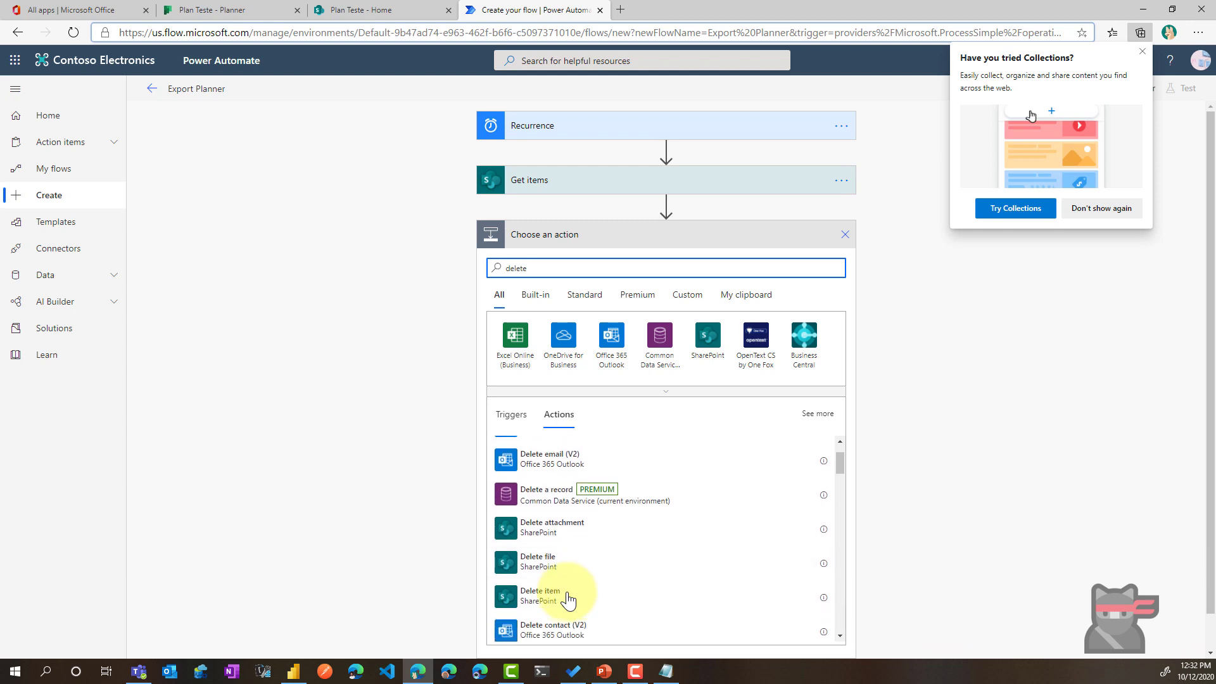
left_click(568, 600)
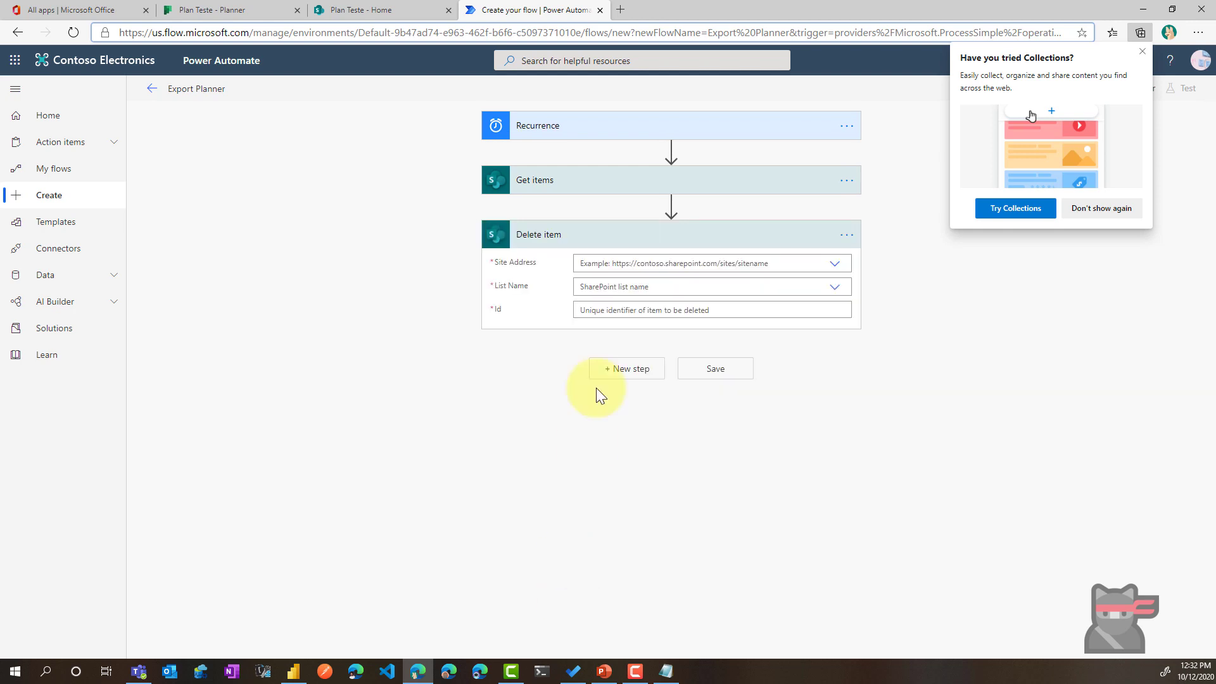
Step: Configure Delete item with the Plan Teste site, the Planner Data list and the ID from Get items
left_click(831, 264)
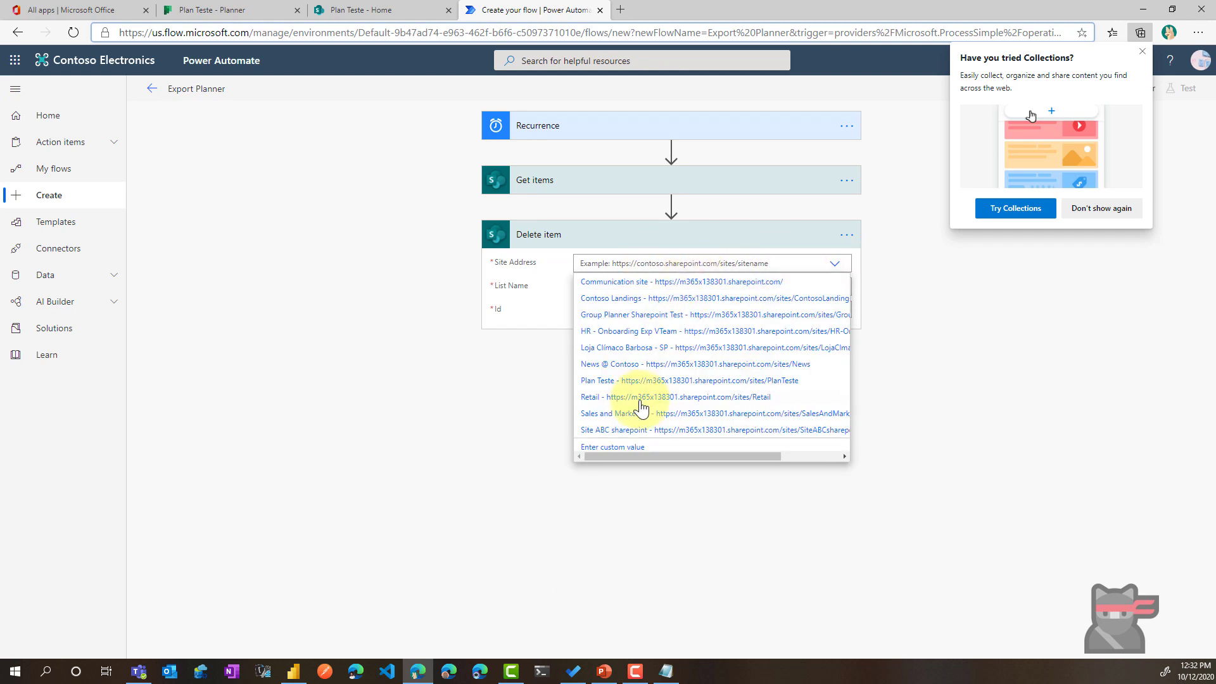
left_click(645, 386)
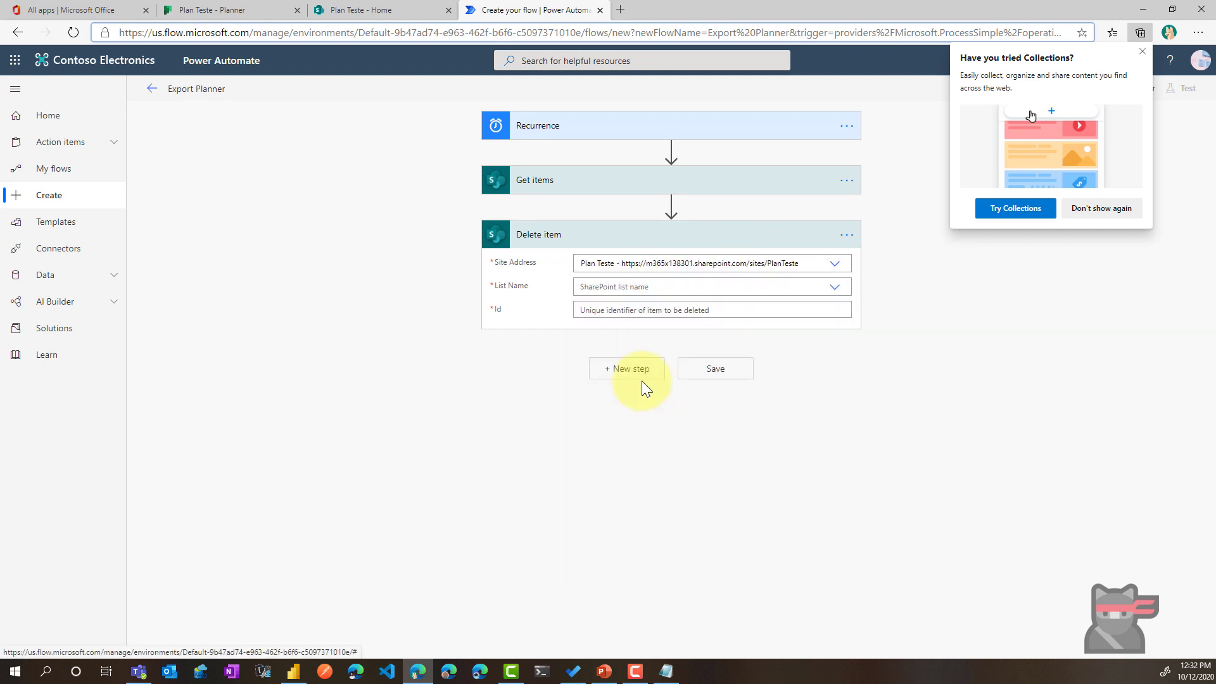
left_click(835, 289)
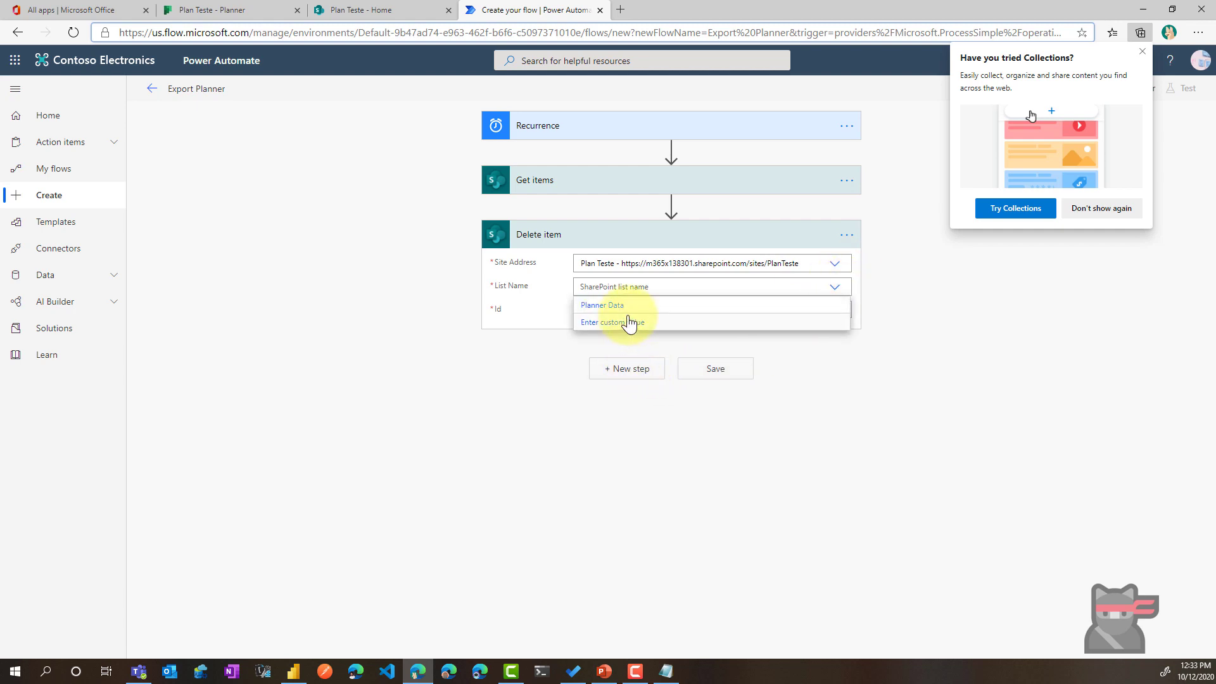
left_click(621, 305)
left_click(621, 309)
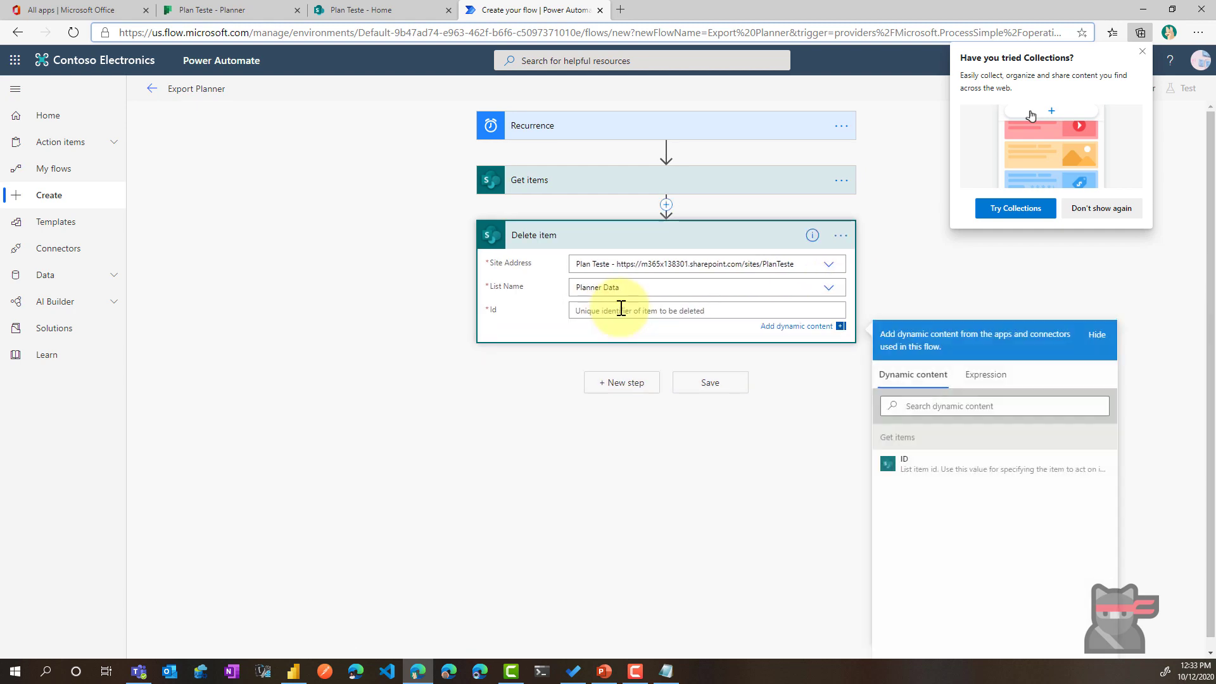
left_click(979, 469)
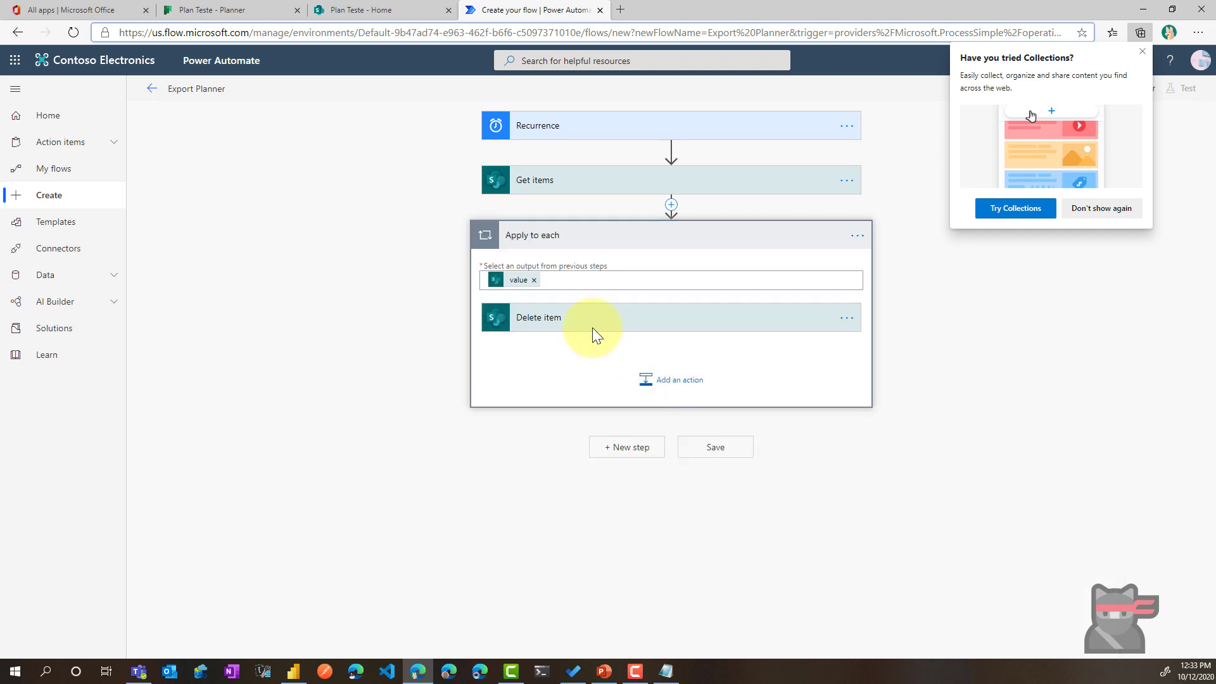
left_click(1140, 50)
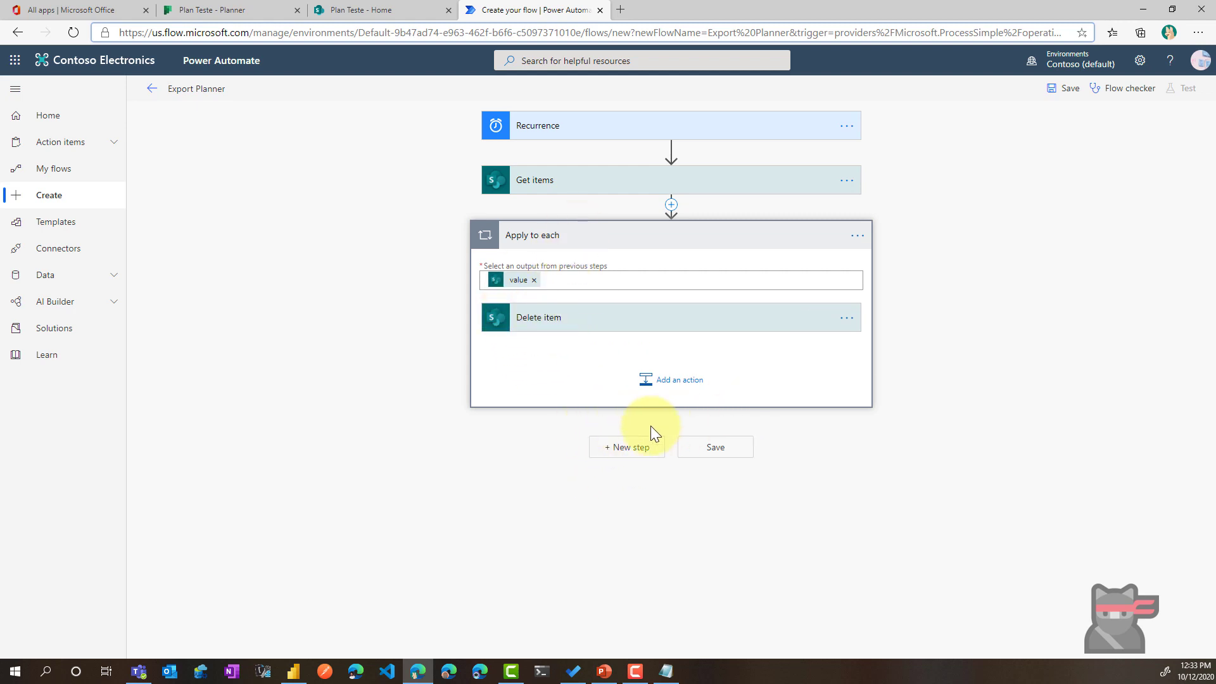
Step: Add the Planner List tasks action after the Apply to each loop
left_click(625, 447)
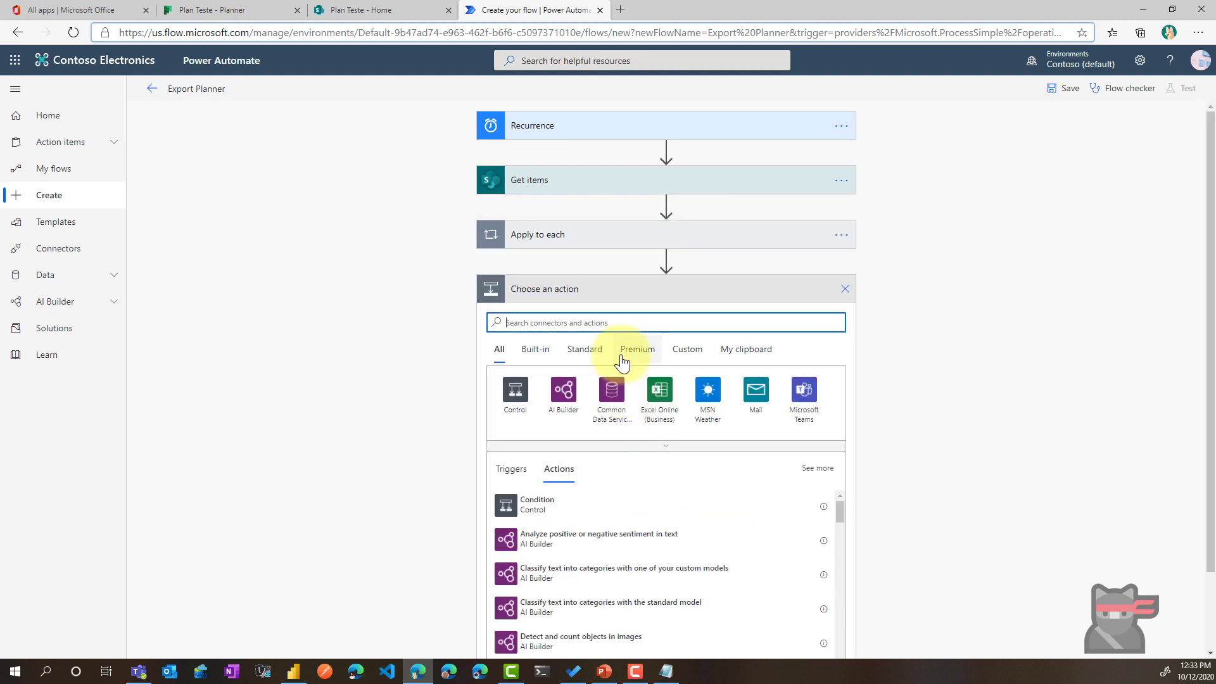
type("plane")
key("BackSpace")
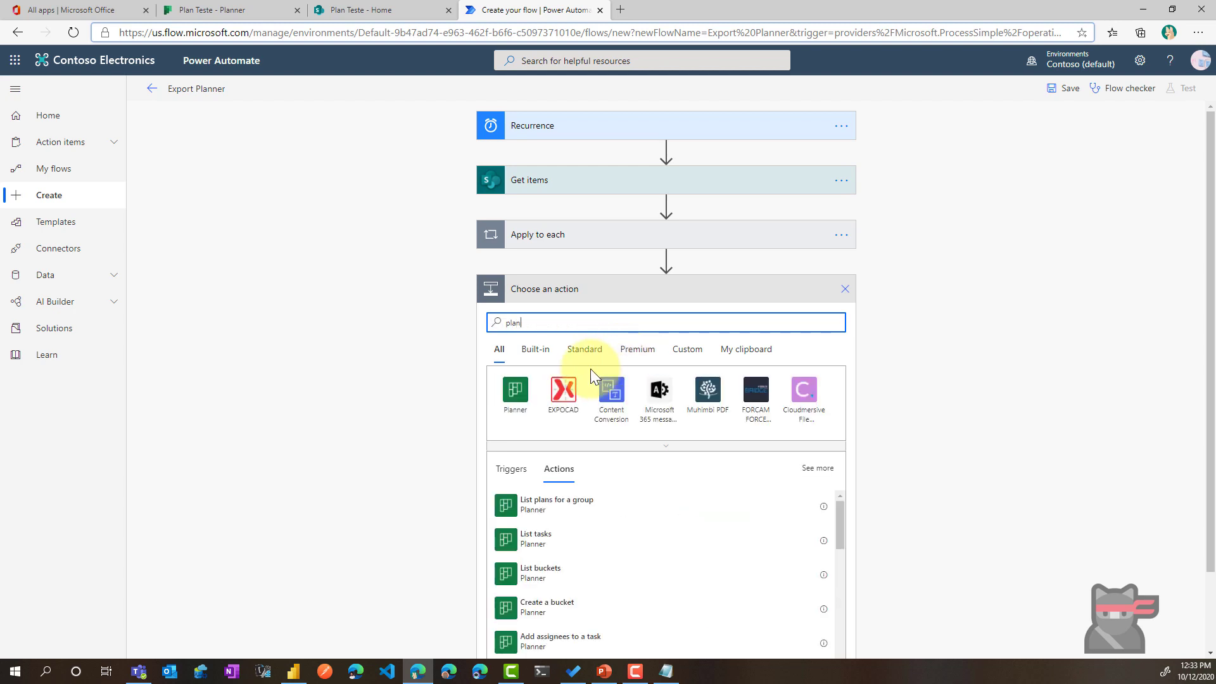
scroll(529, 436, "down", 1)
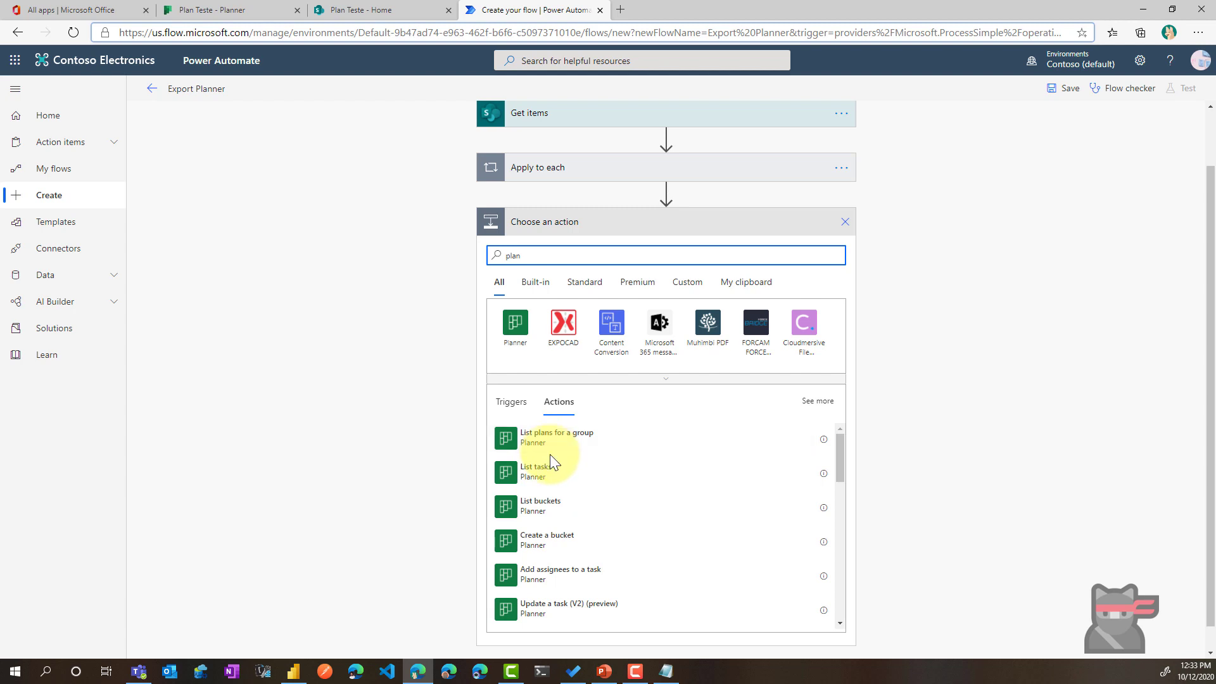
left_click(554, 477)
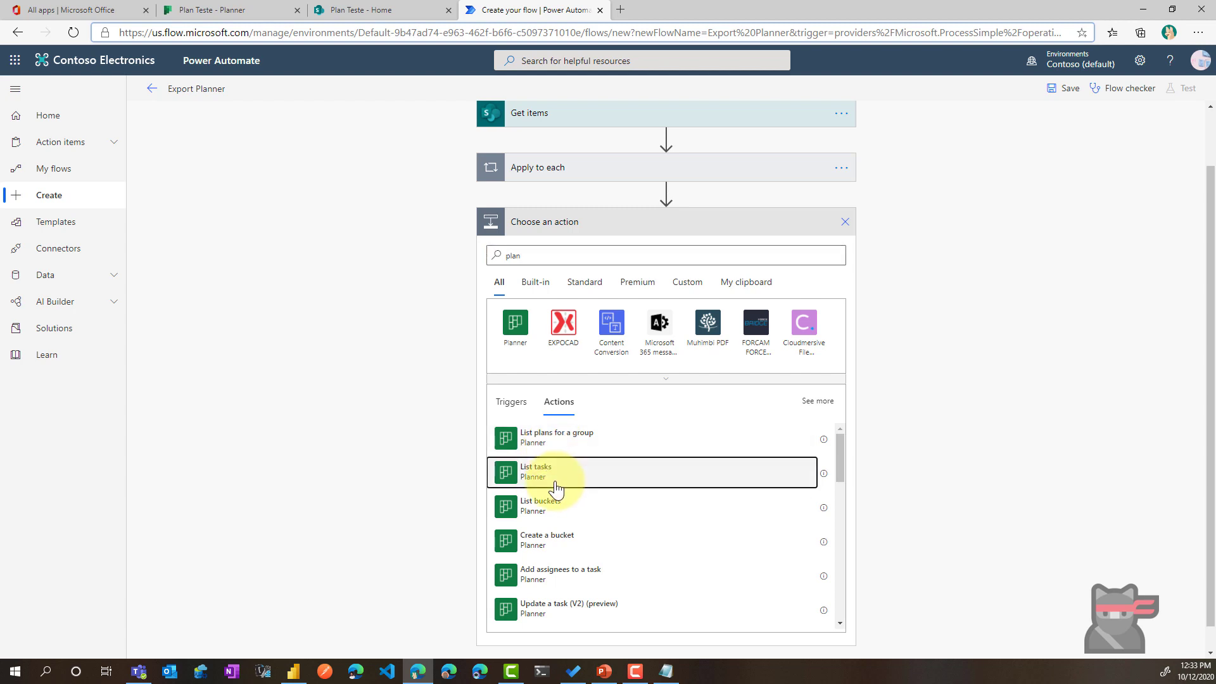
Step: Set both the group and the plan of the List tasks action to Plan Teste
left_click(837, 320)
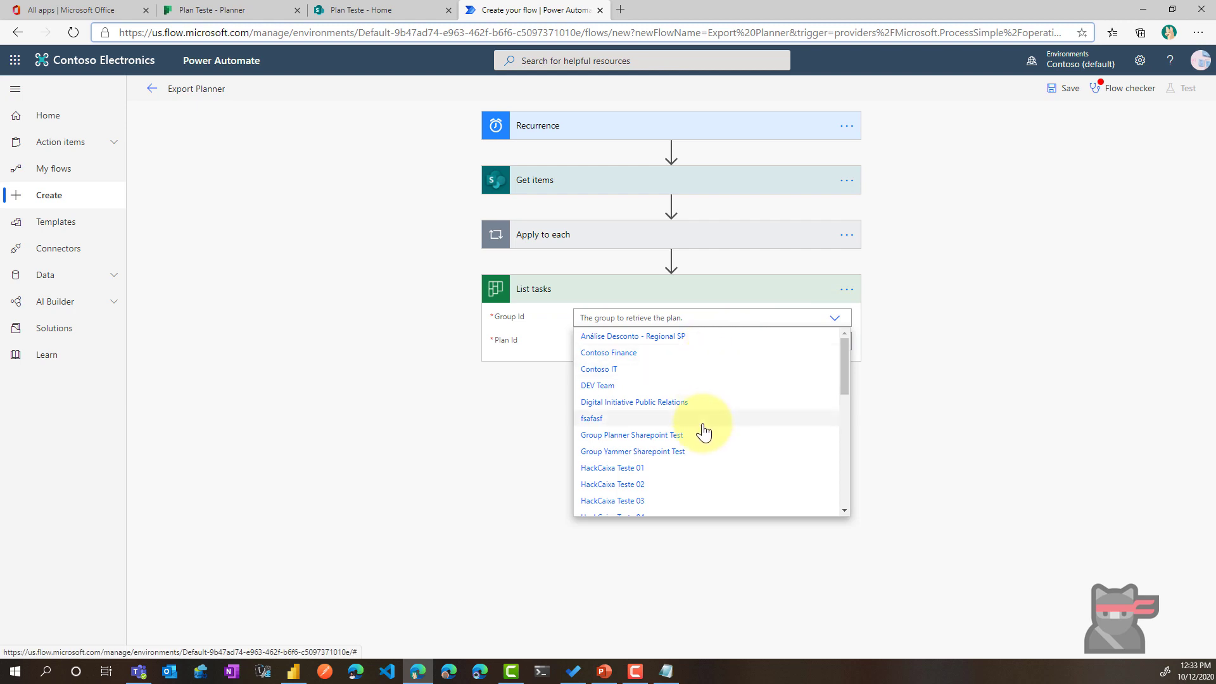
scroll(704, 432, "down", 4)
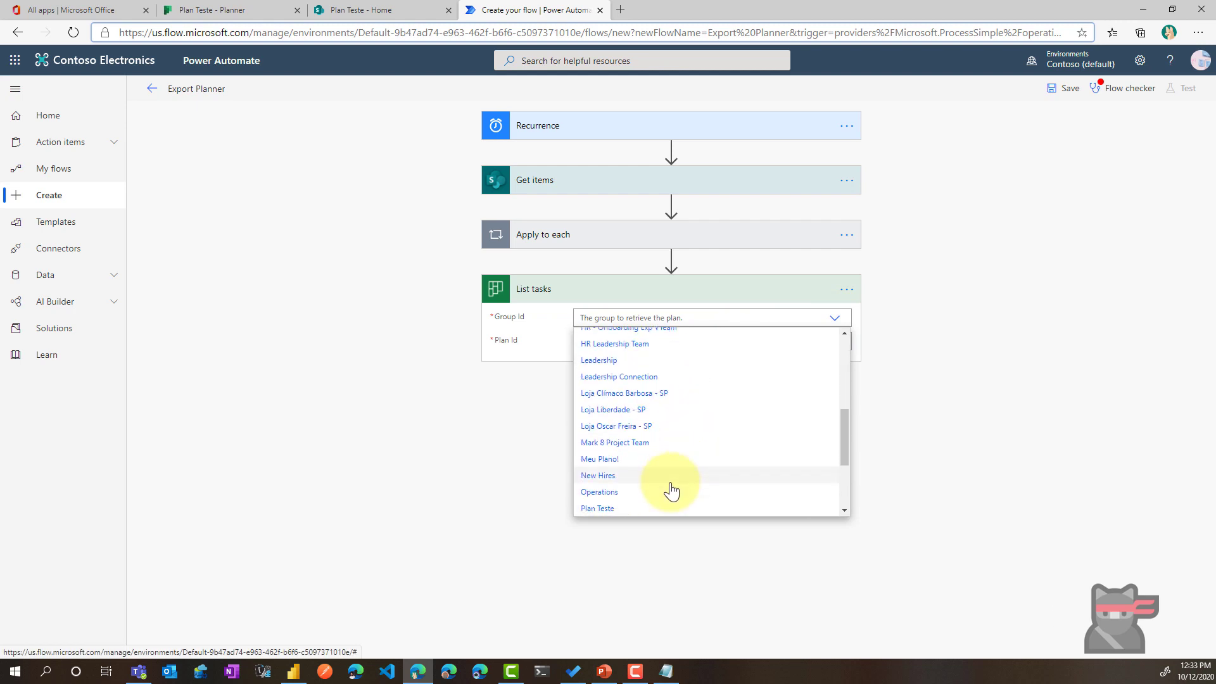
scroll(671, 491, "down", 1)
left_click(638, 491)
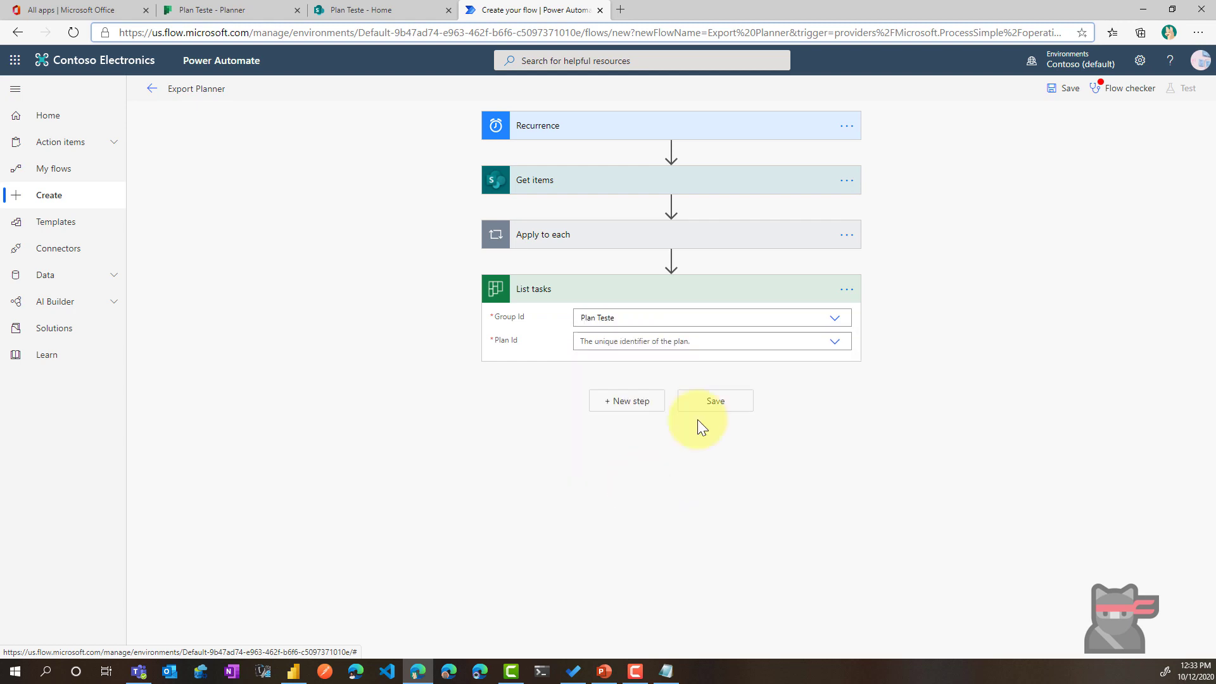
left_click(842, 342)
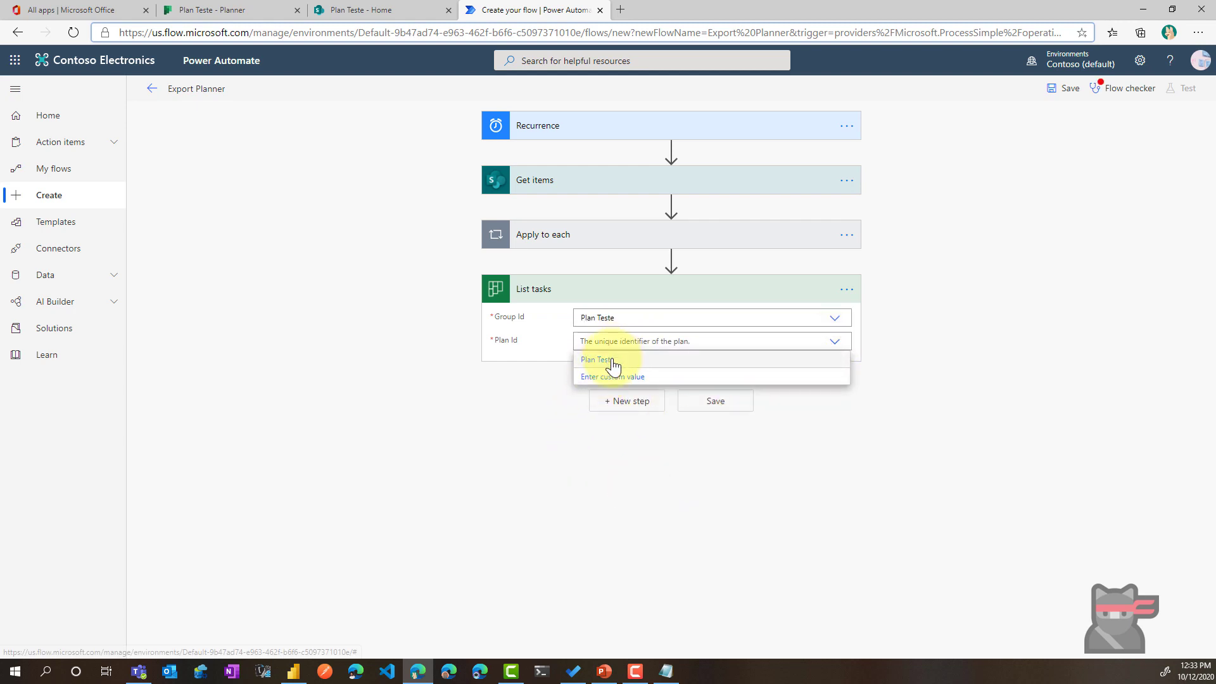
left_click(611, 361)
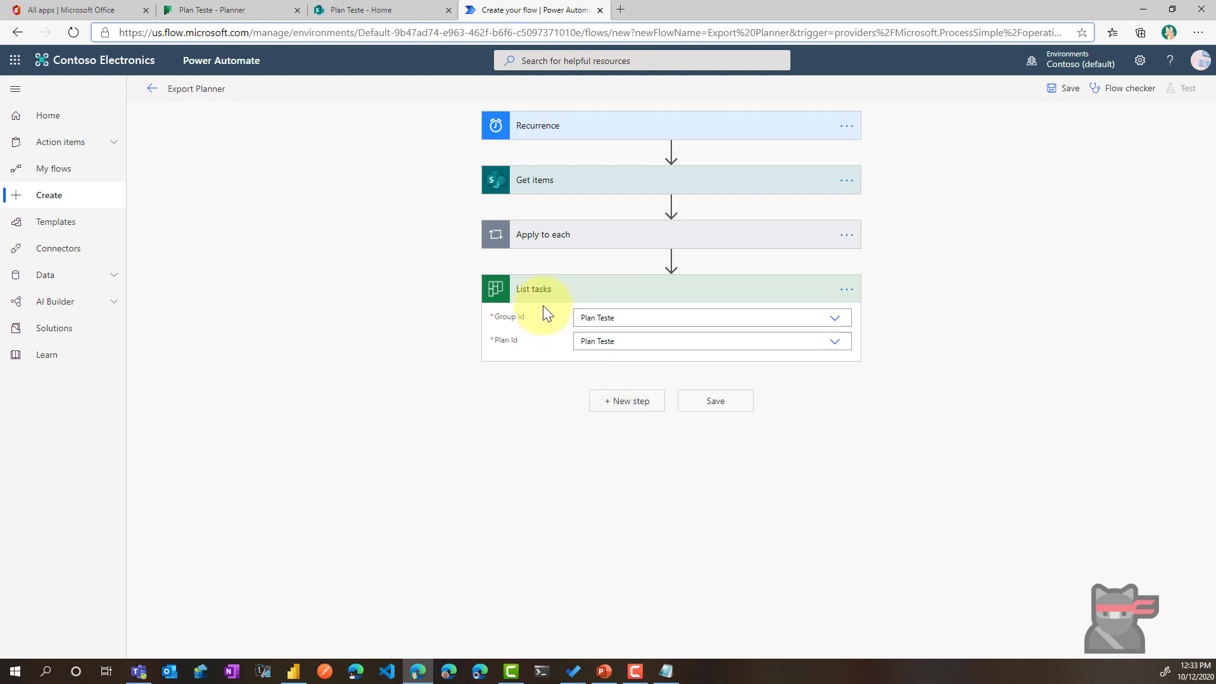
Step: Add the SharePoint Create item action after the List tasks action
left_click(621, 405)
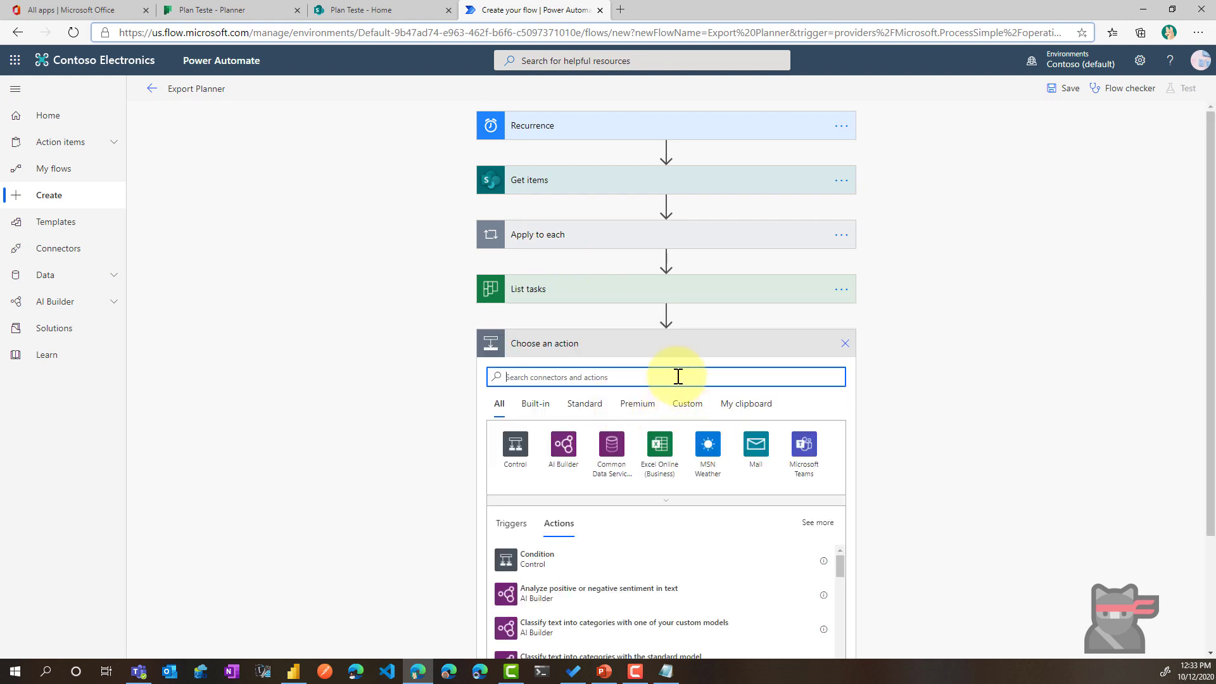
type("share")
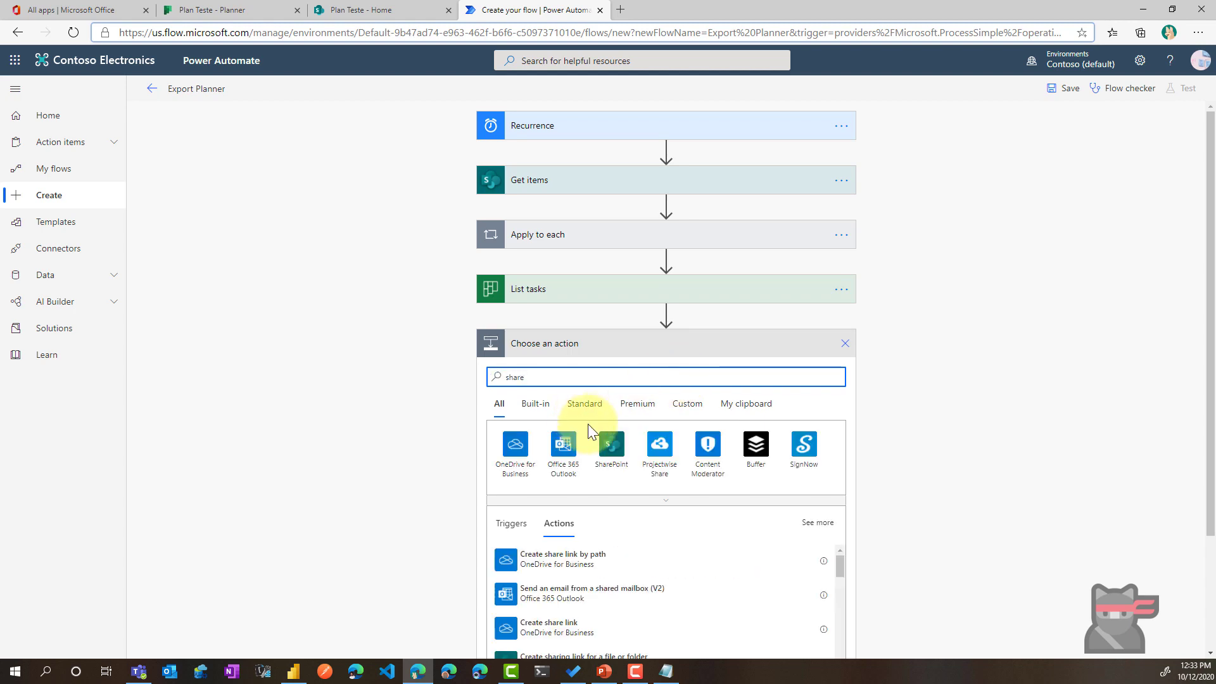
left_click(611, 444)
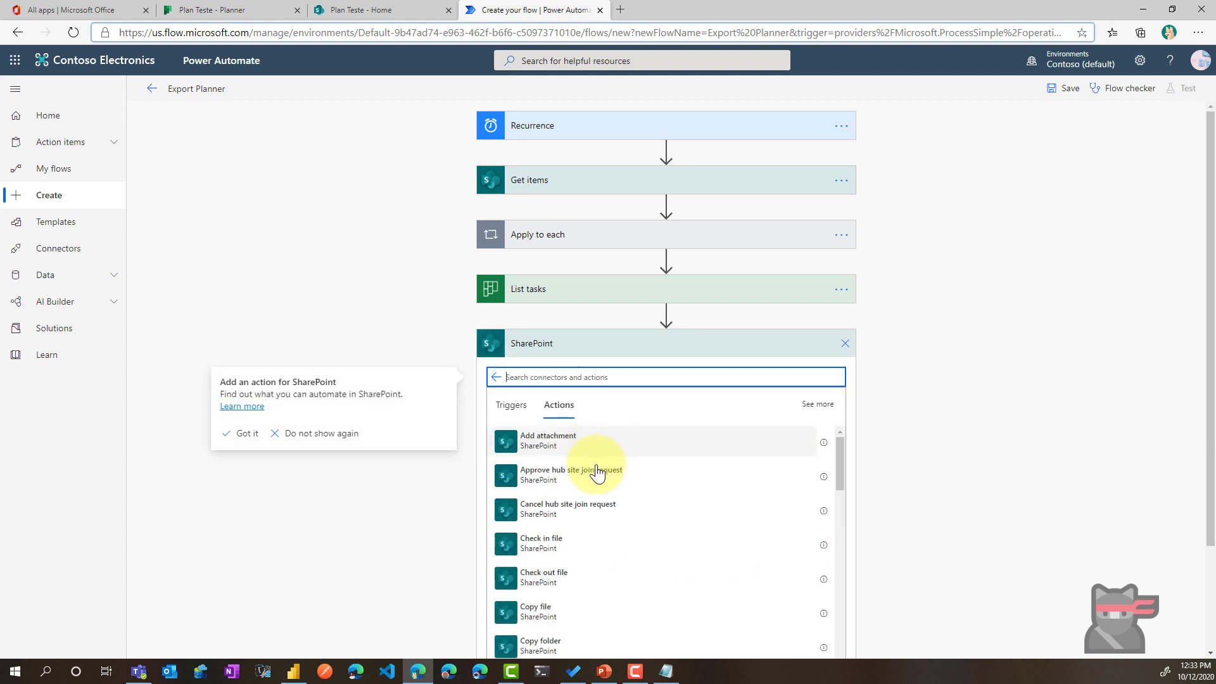
scroll(597, 473, "down", 3)
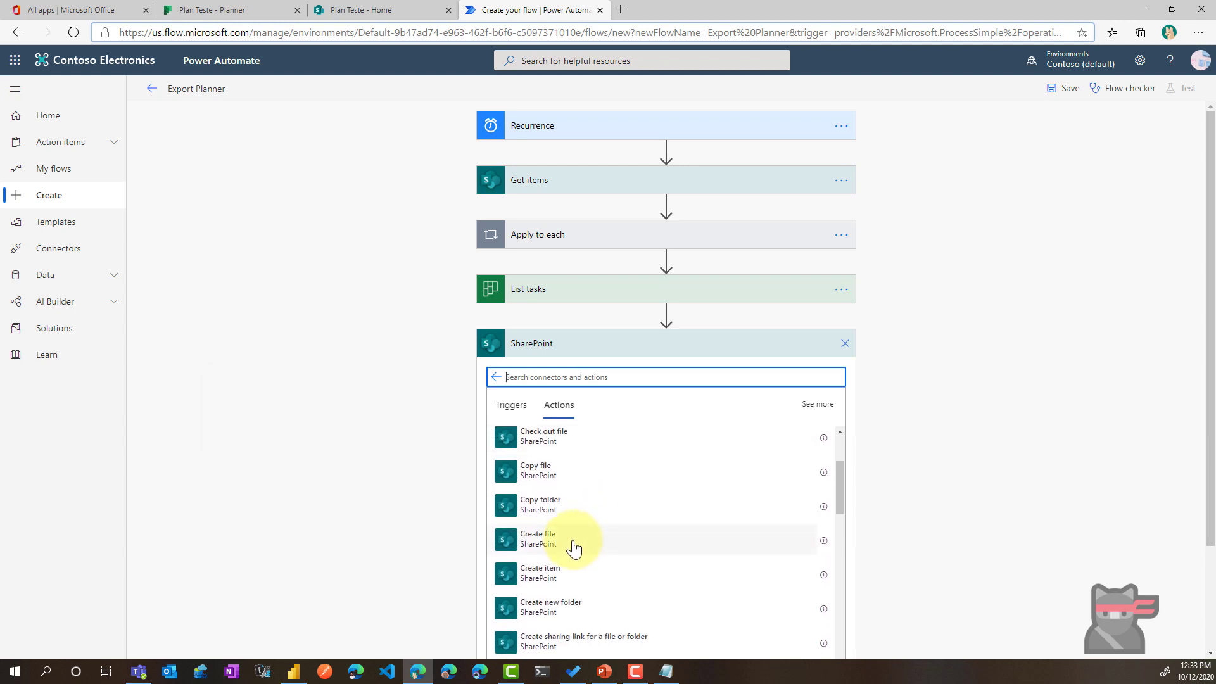
left_click(571, 574)
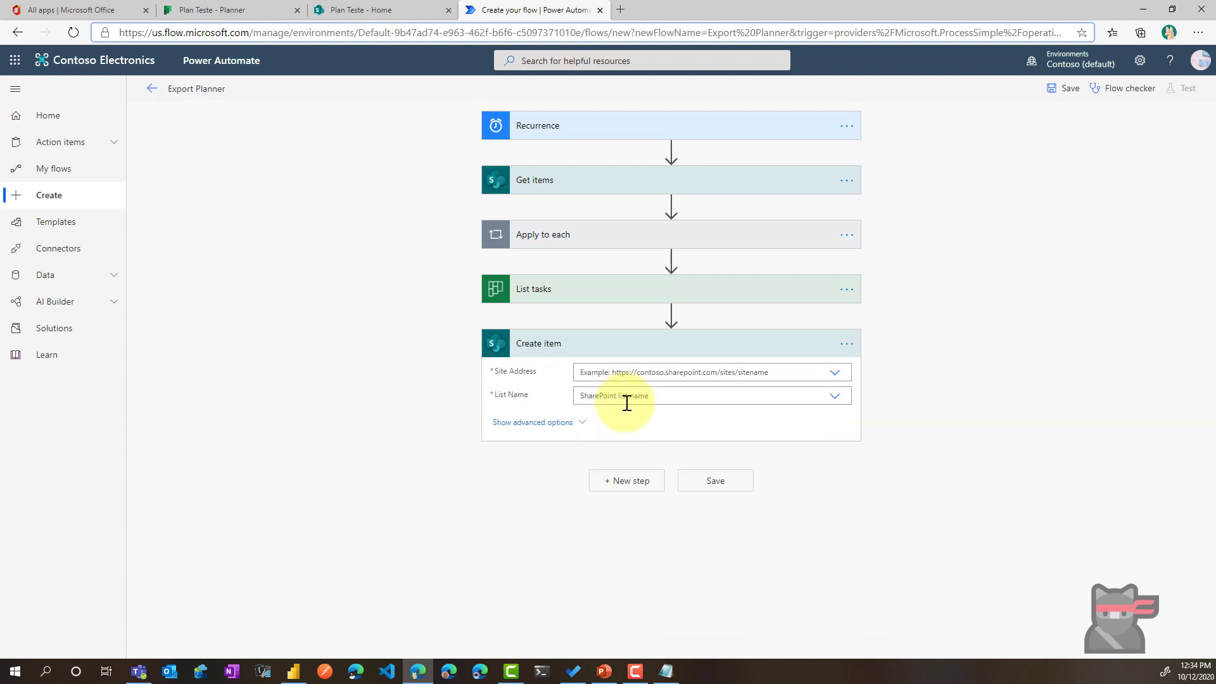
Step: Set the Create item action's site address to Plan Teste and its list name to Planner Data
left_click(832, 375)
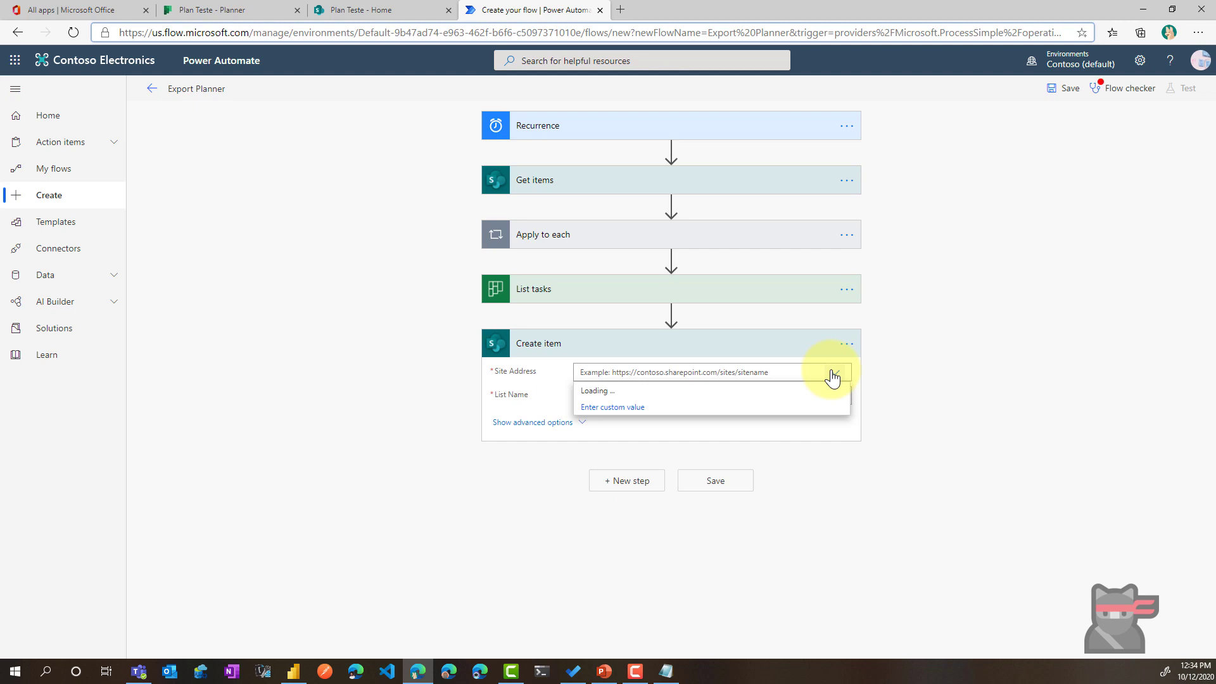
left_click(621, 489)
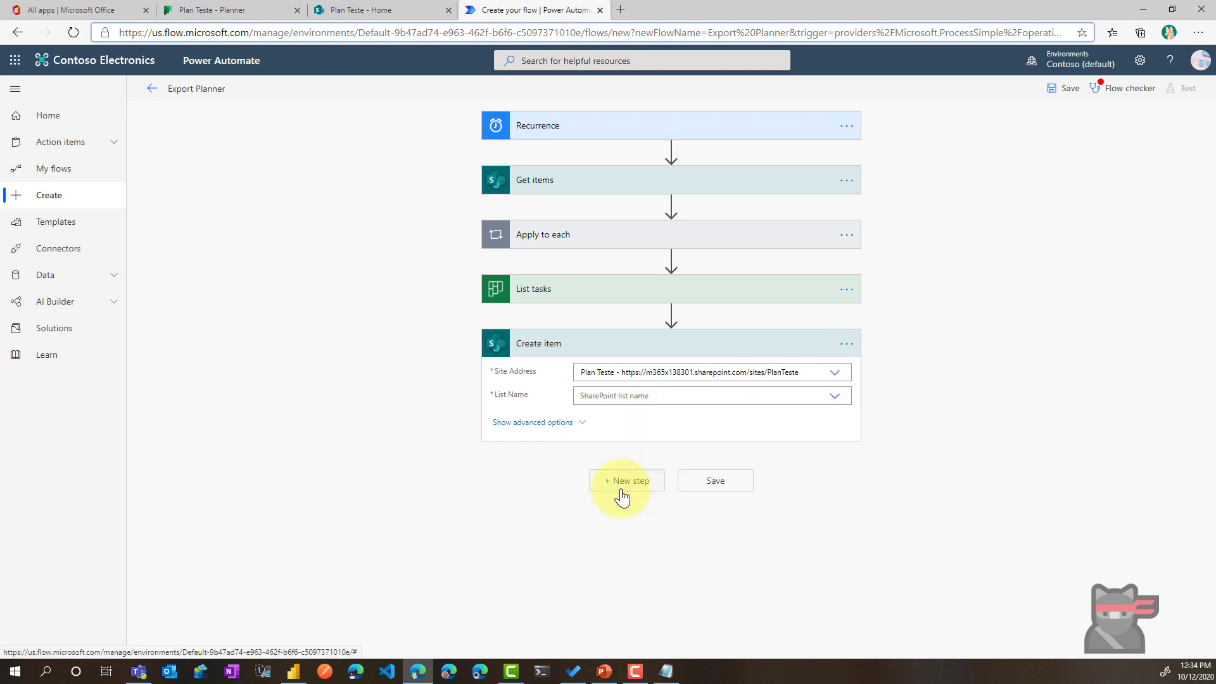
left_click(833, 395)
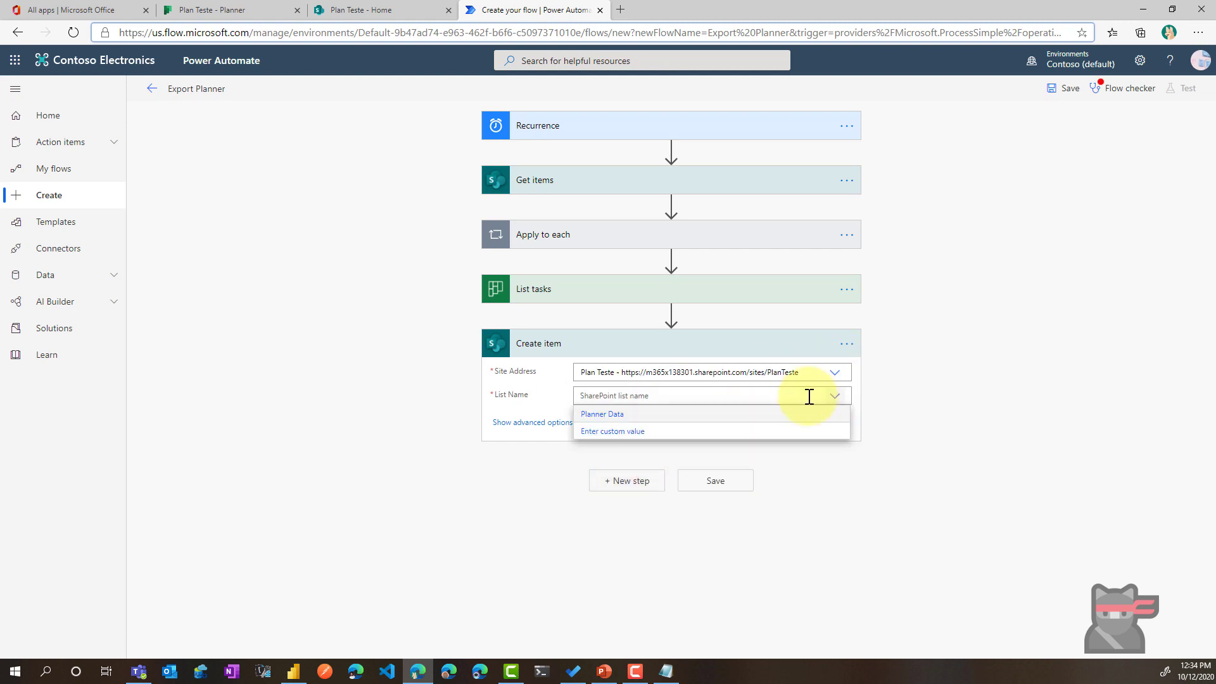
left_click(608, 417)
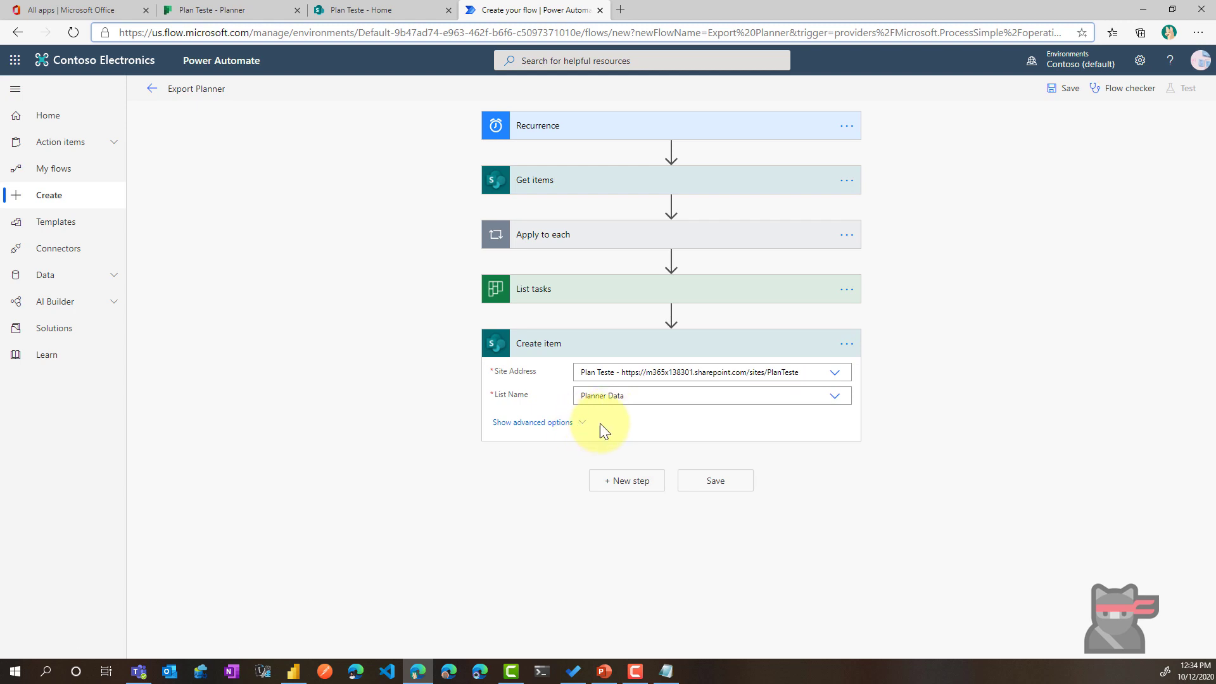
Step: Map the Title field of Create item to value Title from List tasks
left_click(603, 424)
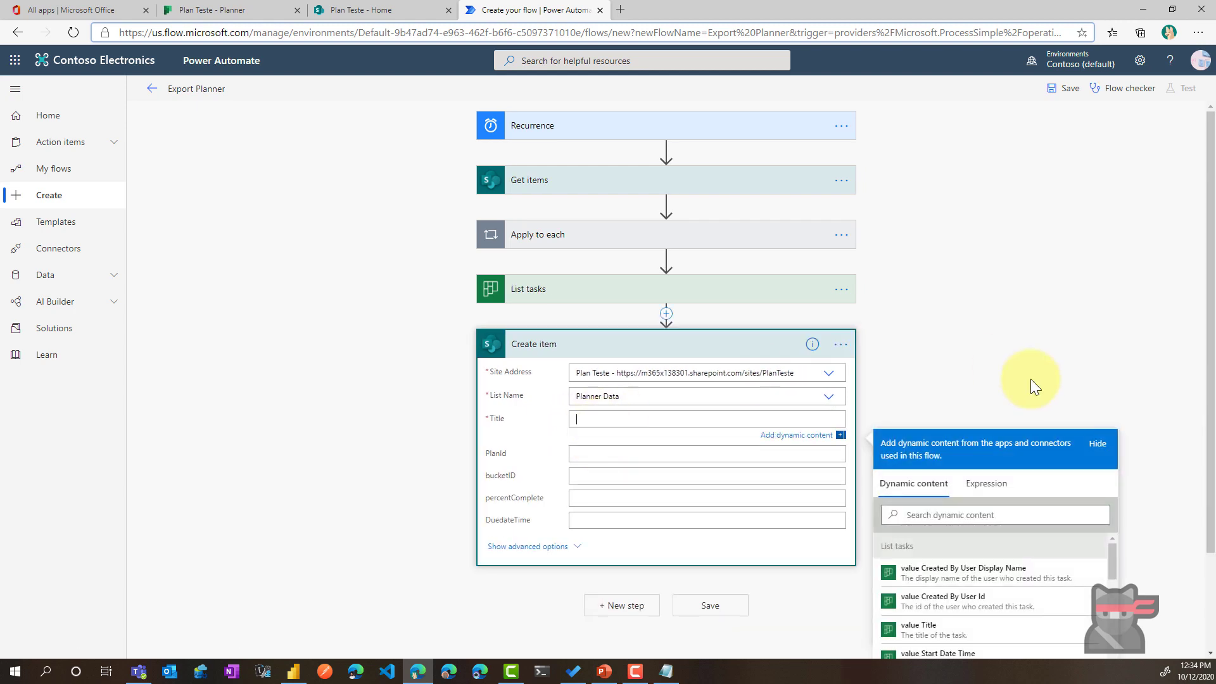
scroll(1031, 379, "down", 2)
left_click(987, 395)
type("tit")
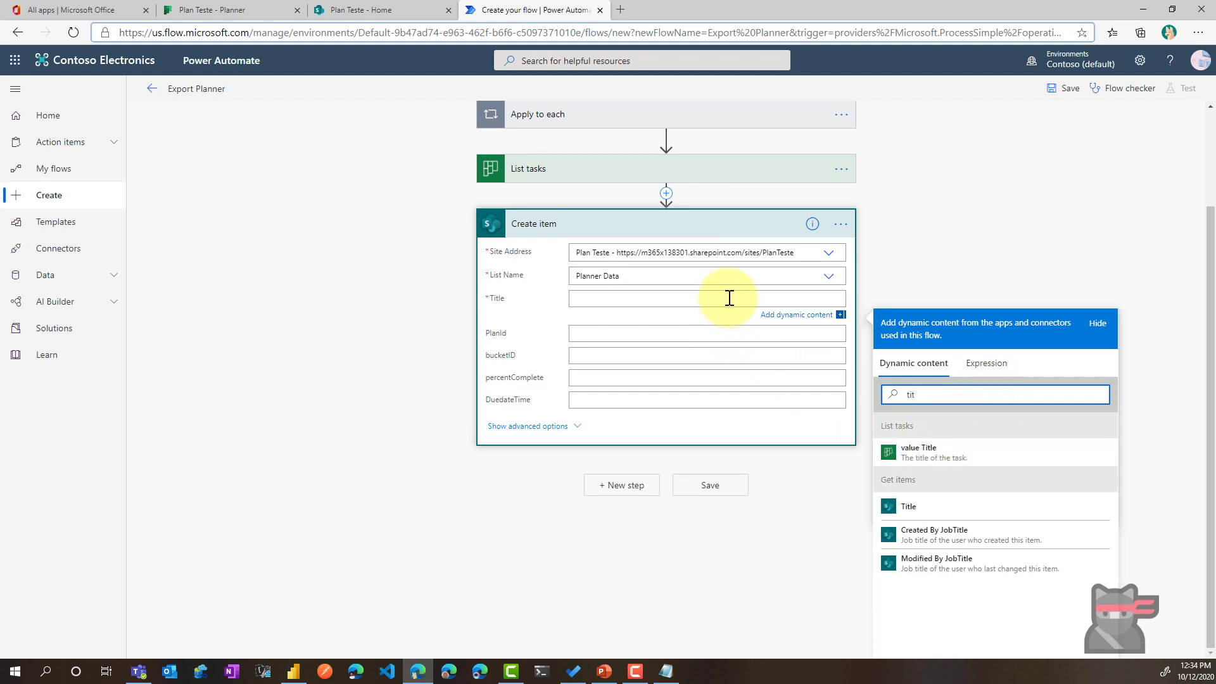
left_click(938, 454)
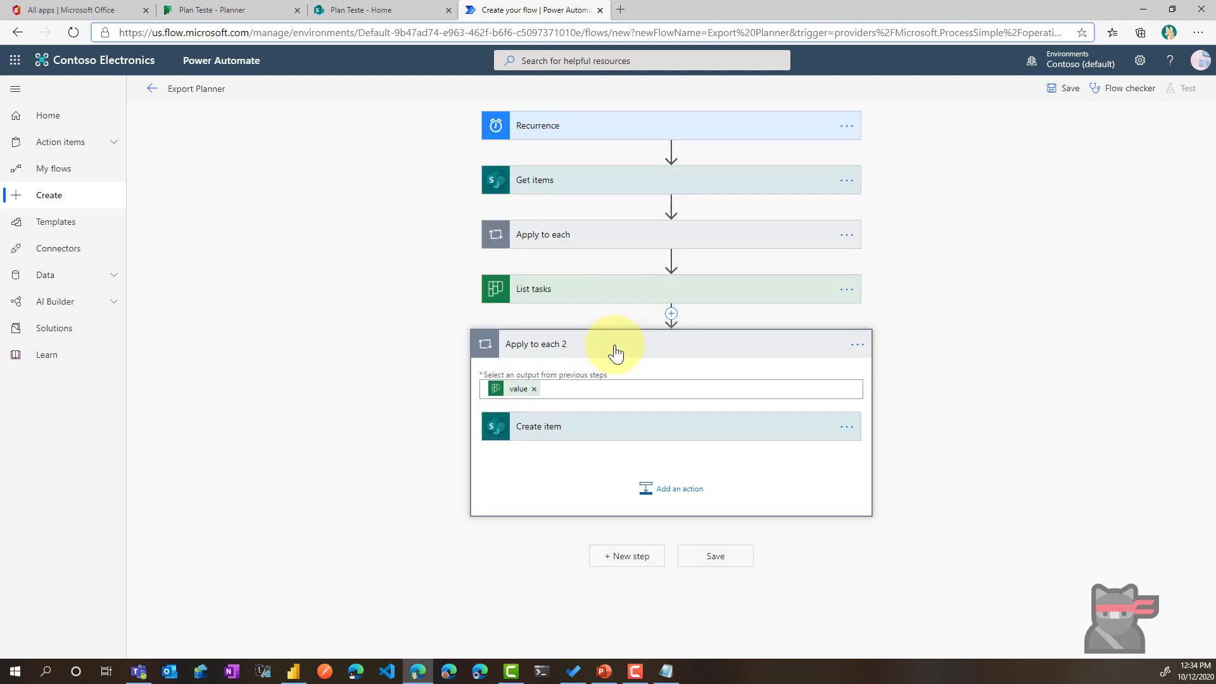
Step: Reopen Create item inside Apply to each 2 and map its PlanId field to value Plan Id from List tasks
left_click(618, 429)
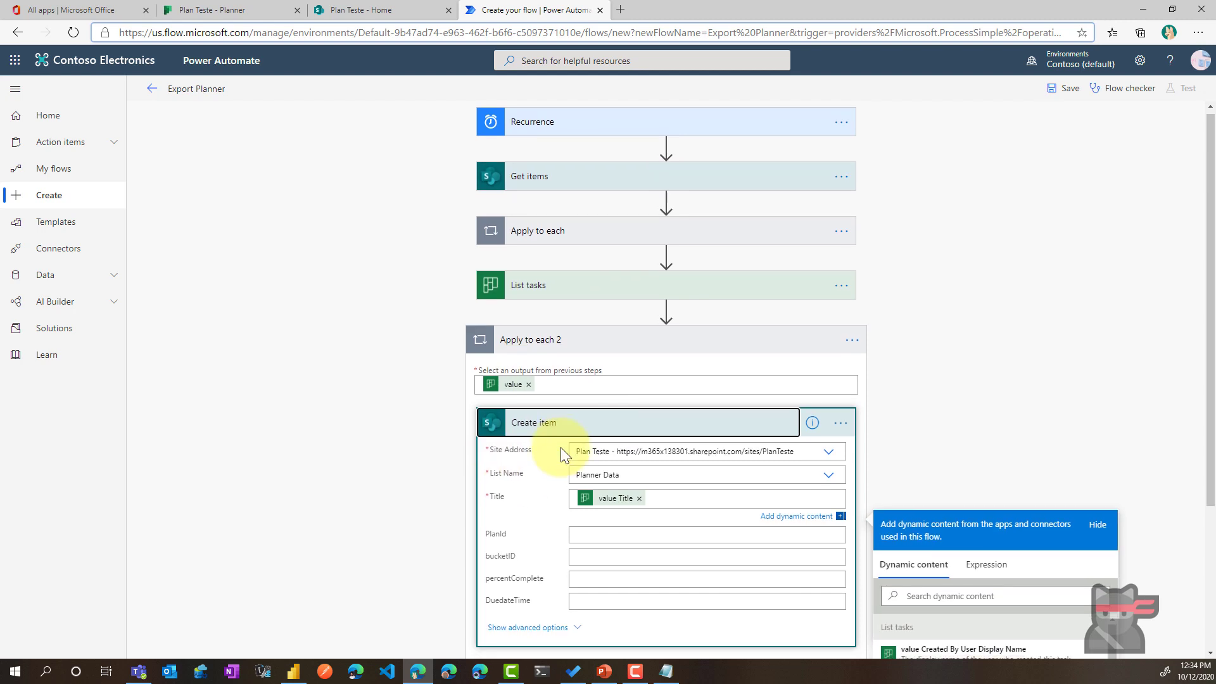
scroll(550, 316, "down", 2)
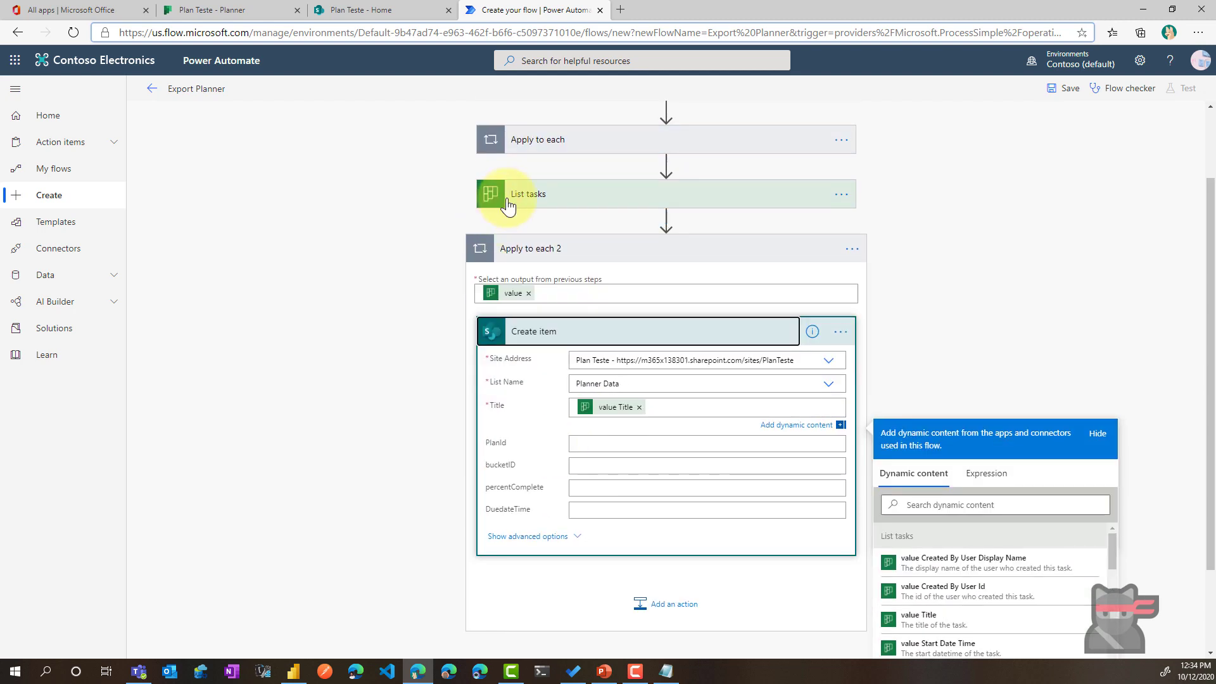
left_click(602, 439)
scroll(842, 570, "down", 2)
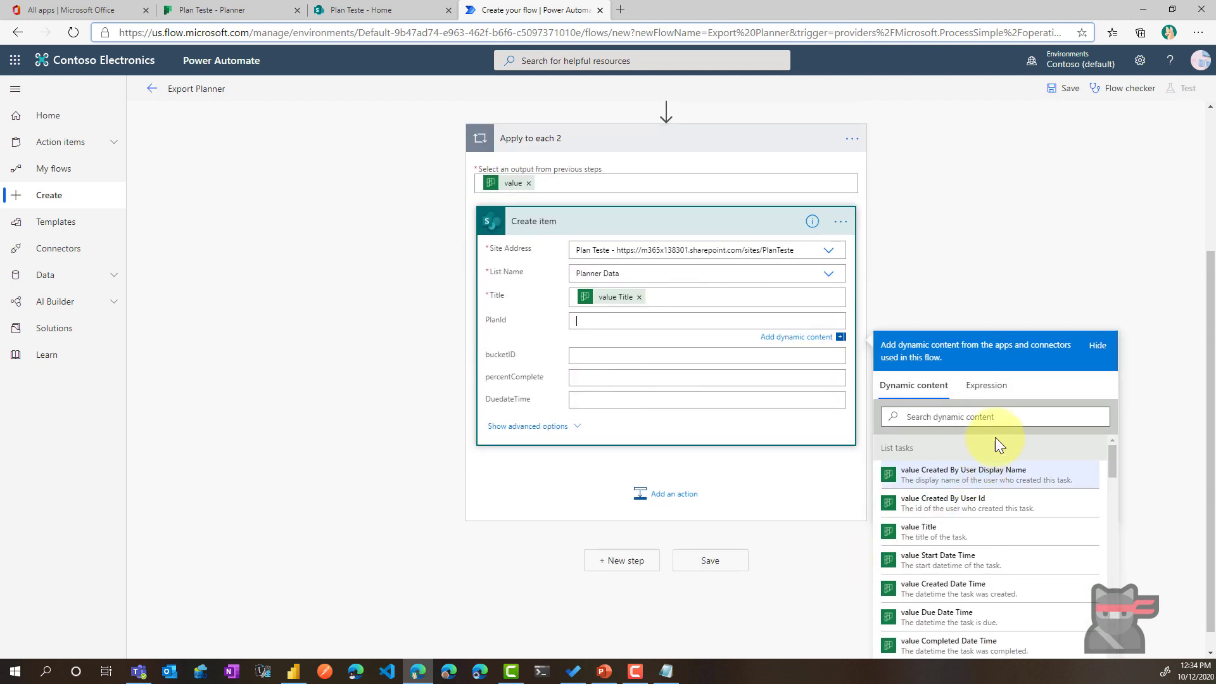
left_click(1004, 416)
type("plan")
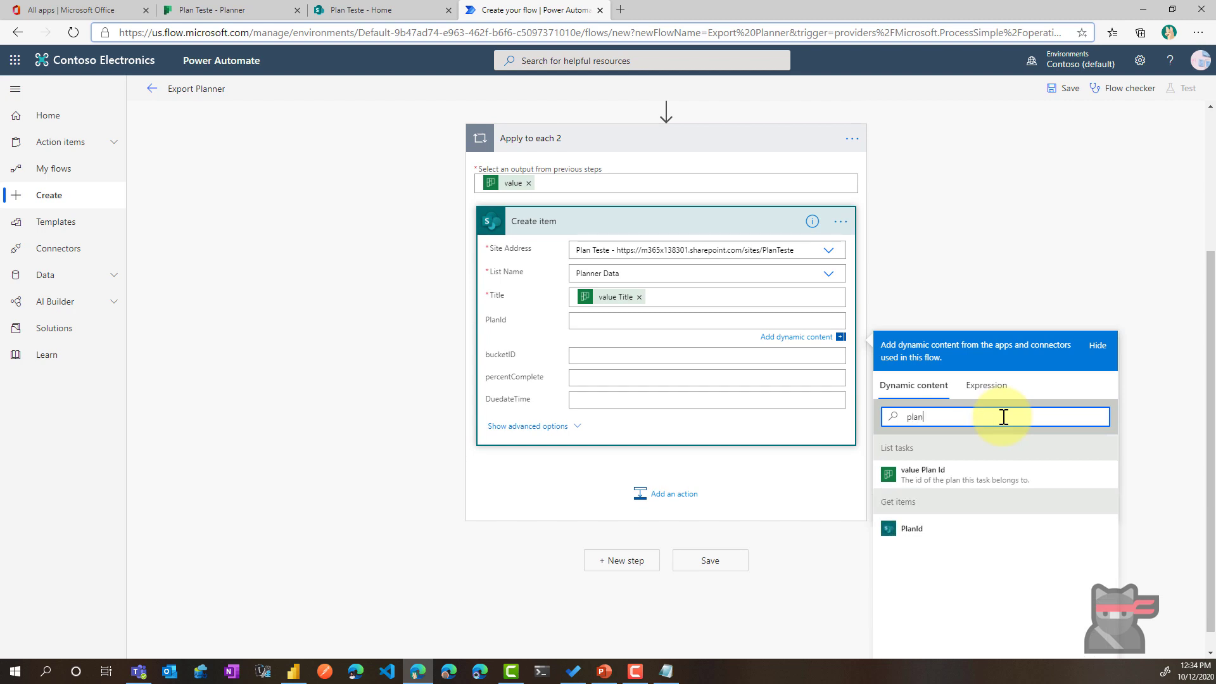
left_click(986, 491)
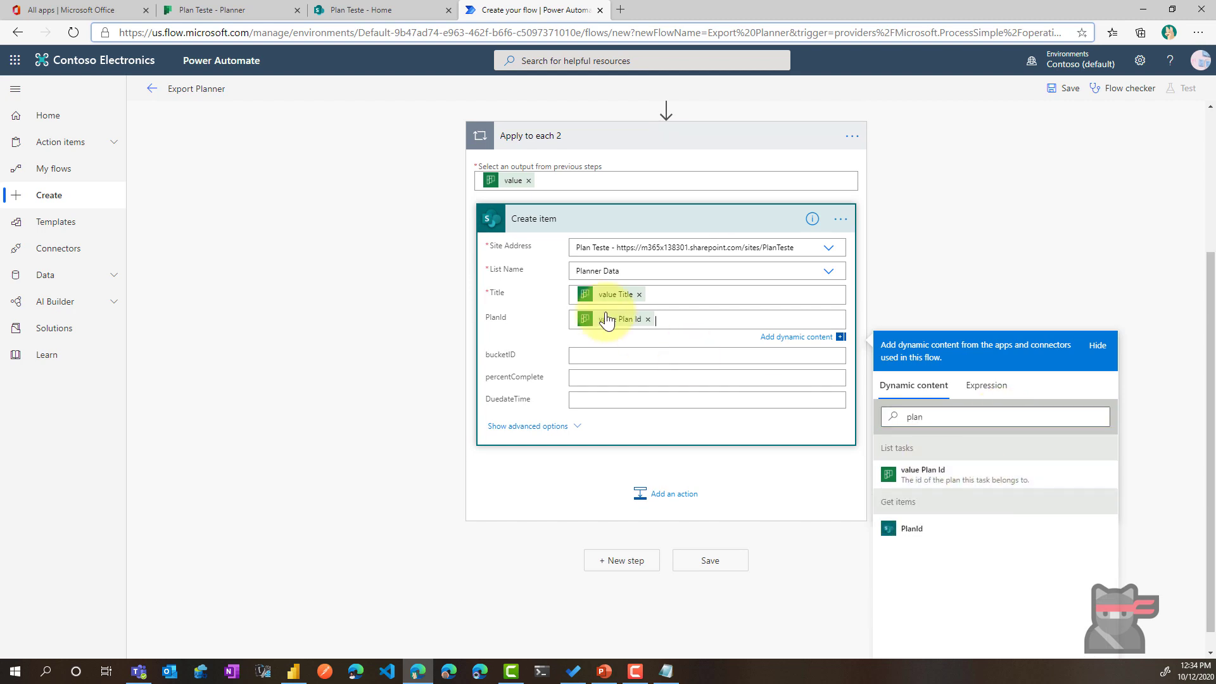
Step: Map bucketID to value Bucket Id and percentComplete to value Percent Complete from List tasks in Create item
left_click(602, 354)
left_click(1025, 453)
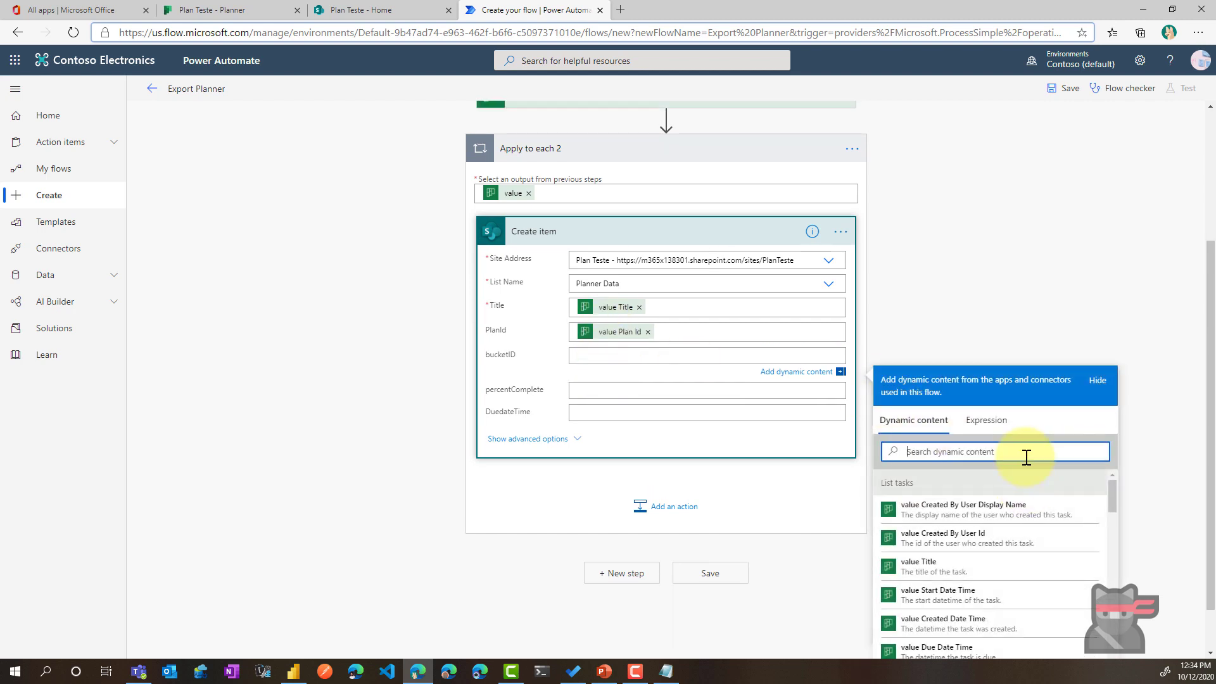
type("buc")
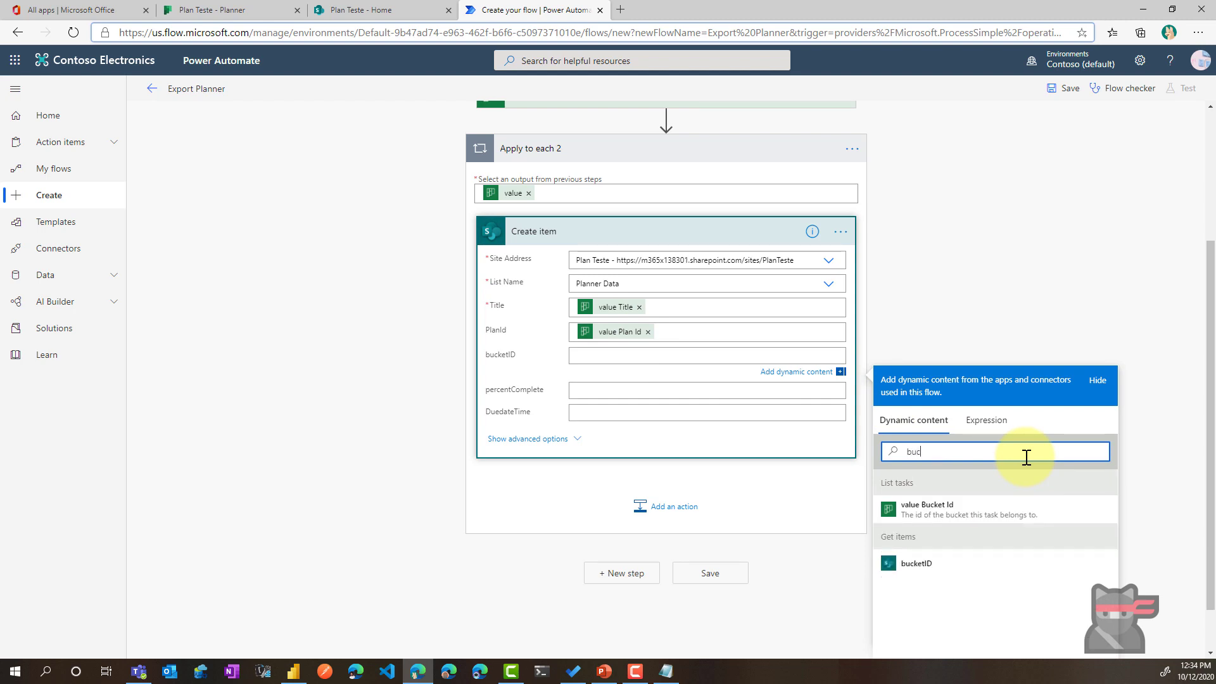
left_click(962, 512)
left_click(635, 390)
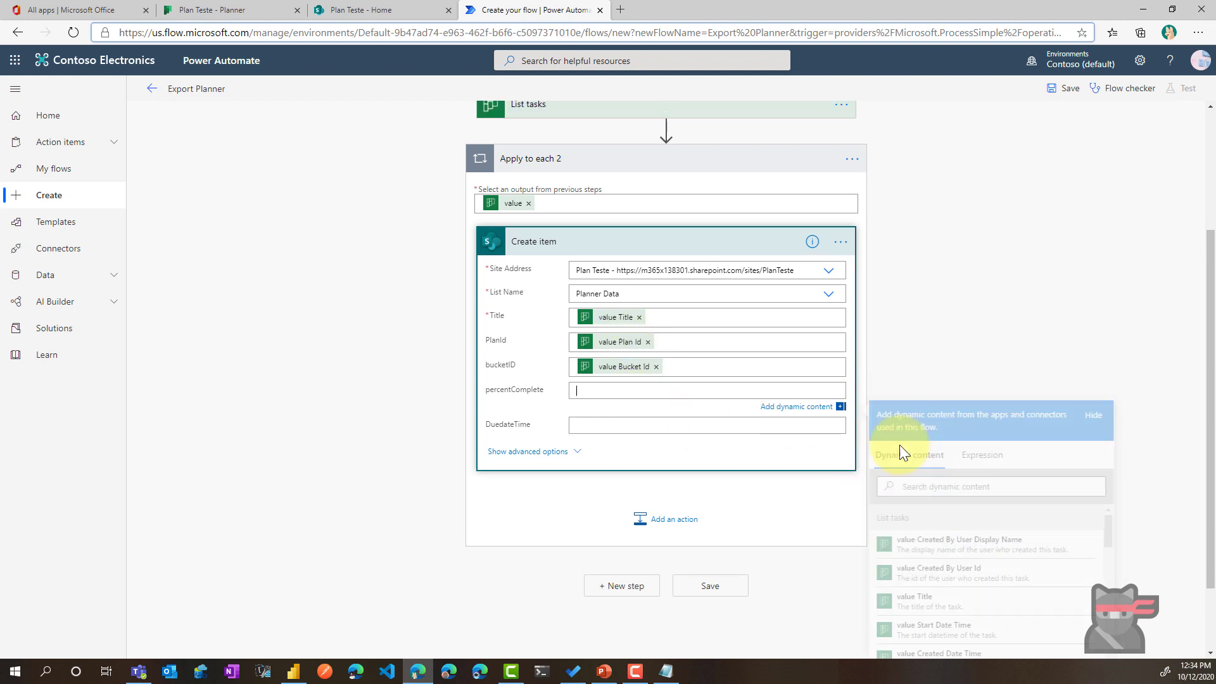
left_click(946, 489)
type("per")
left_click(931, 543)
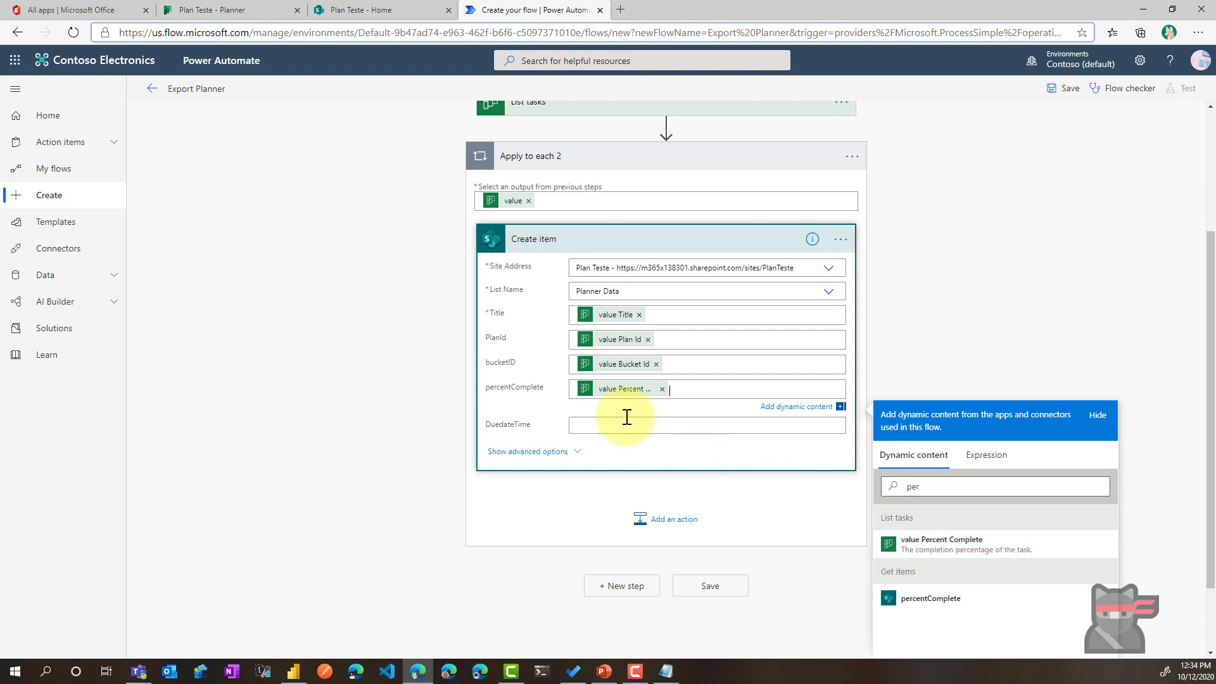
Step: Map the DuedateTime field of Create item to value Due Date Time from List tasks
left_click(614, 425)
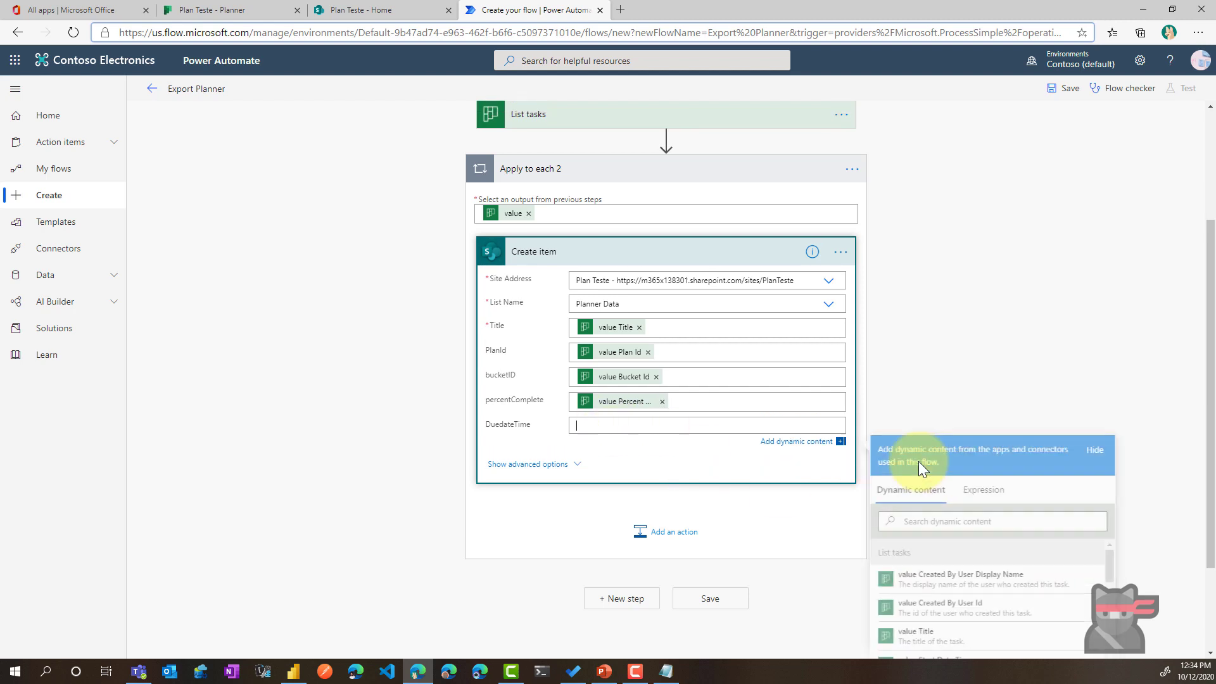
left_click(936, 519)
type("due")
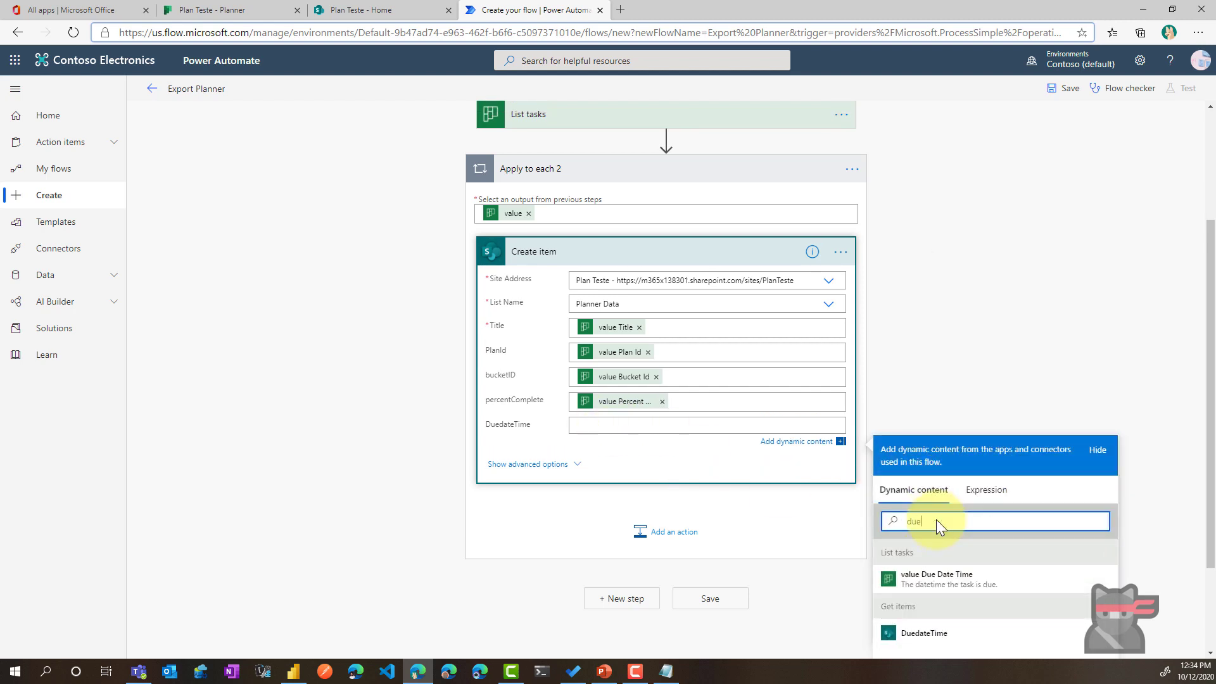
left_click(935, 576)
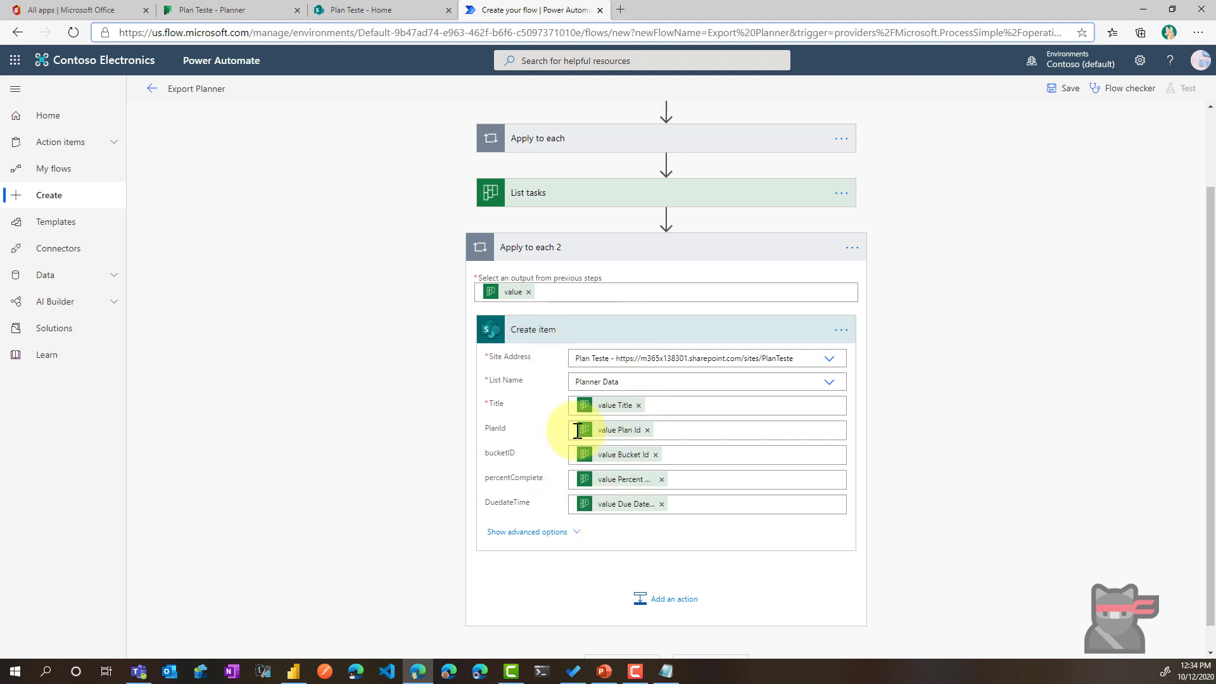
Step: Save the Export Planner flow and test it by performing the trigger action and running it immediately
scroll(578, 411, "up", 2)
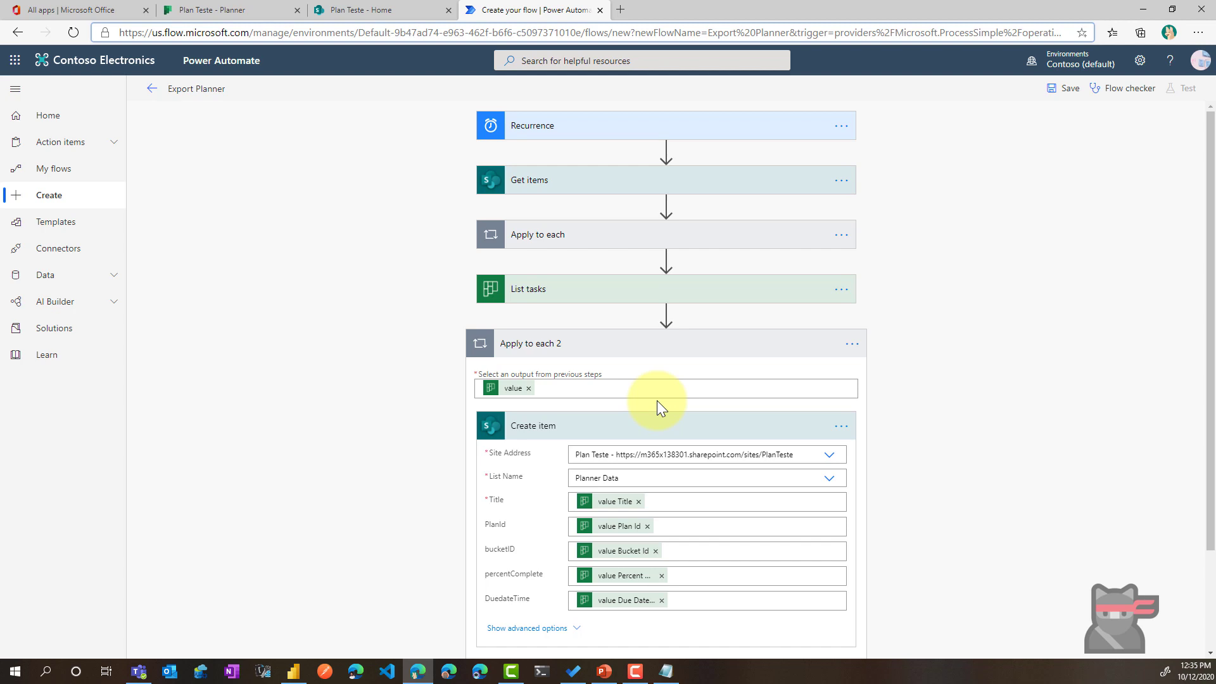
left_click(1075, 95)
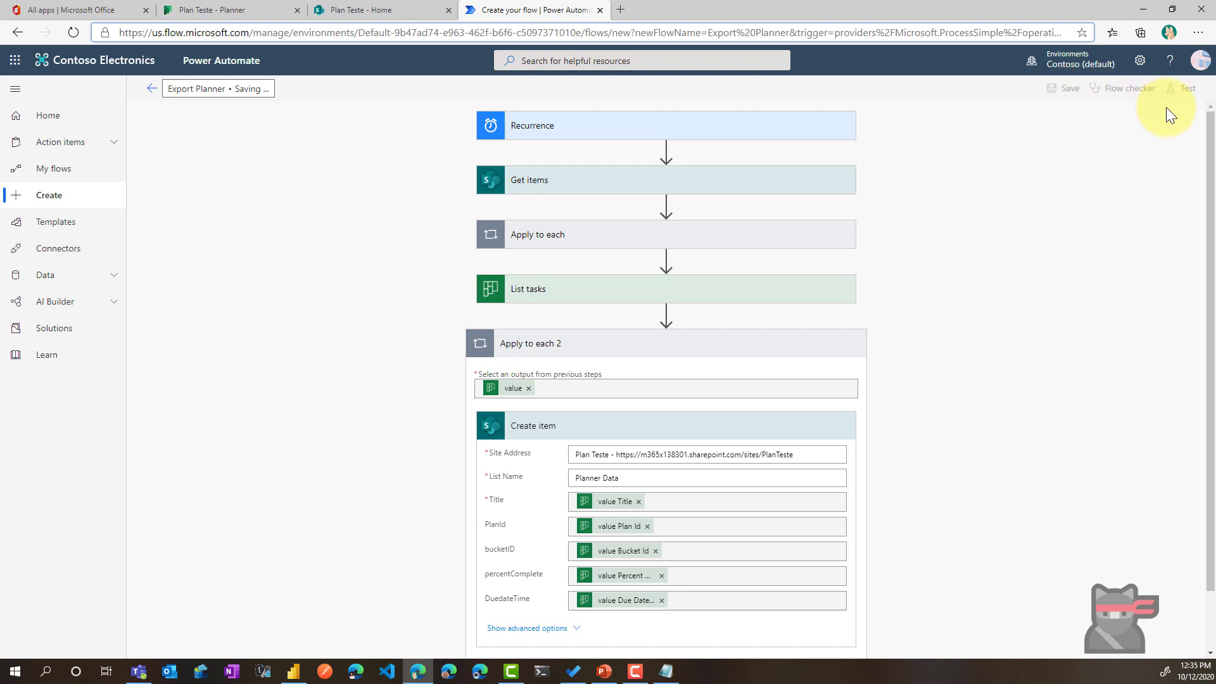
left_click(1178, 88)
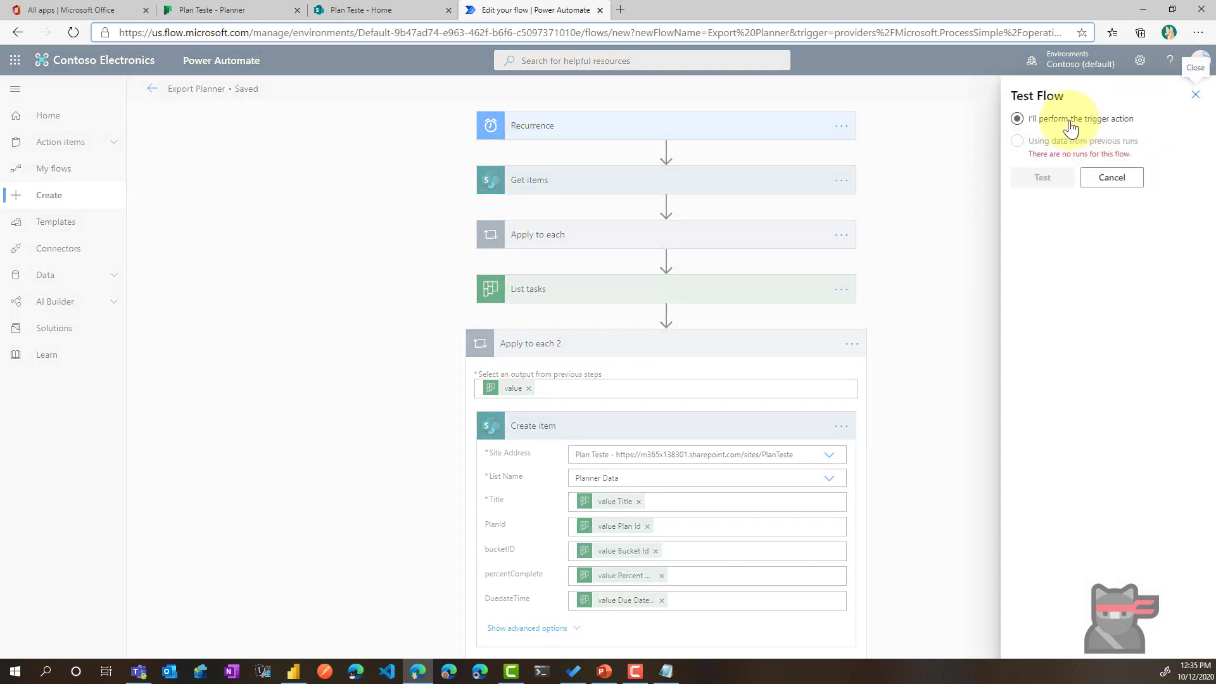
left_click(1068, 122)
left_click(1045, 181)
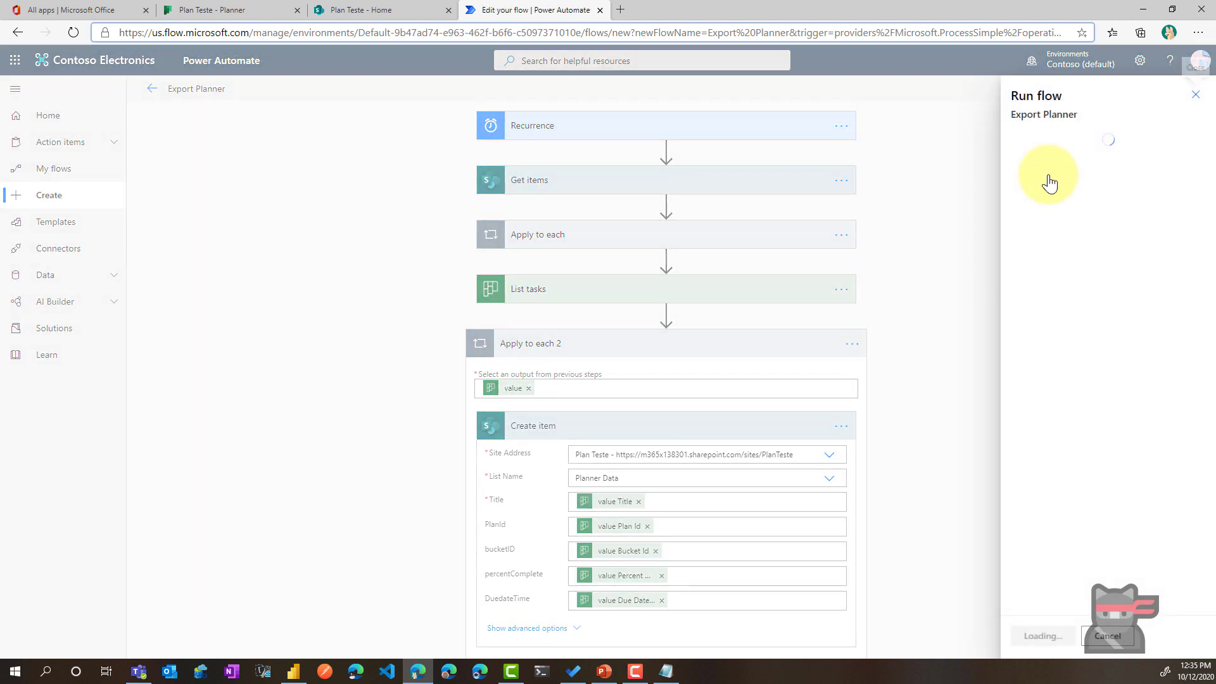
left_click(1043, 637)
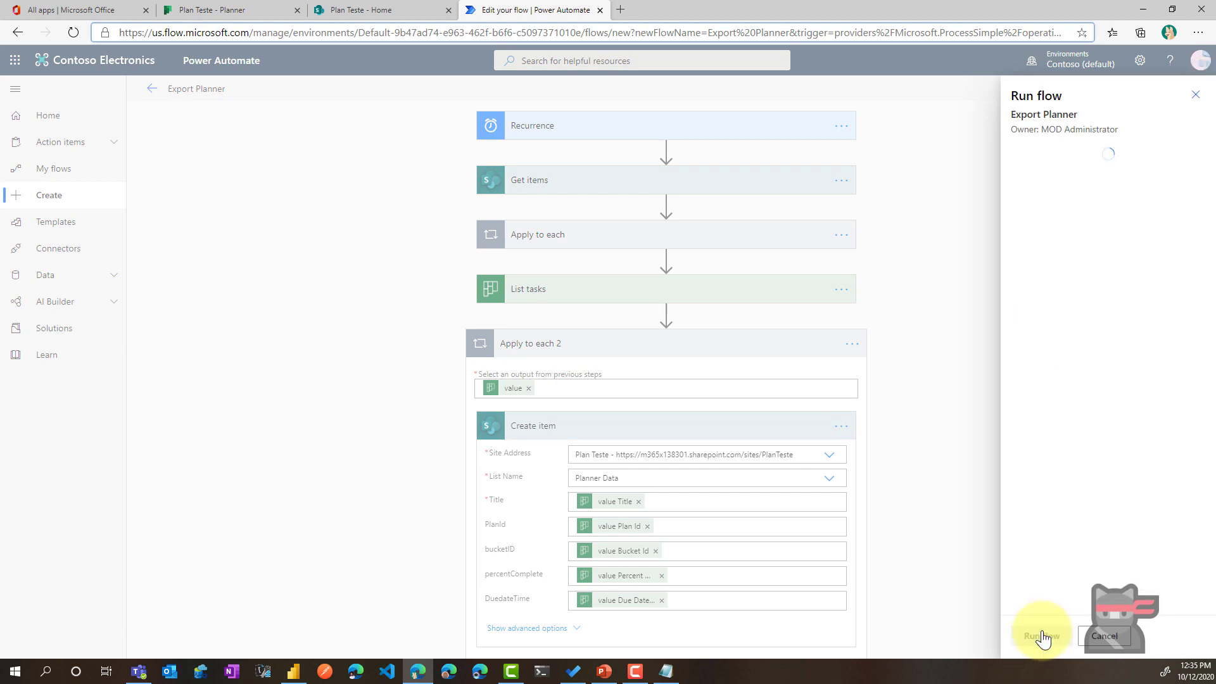
left_click(1036, 636)
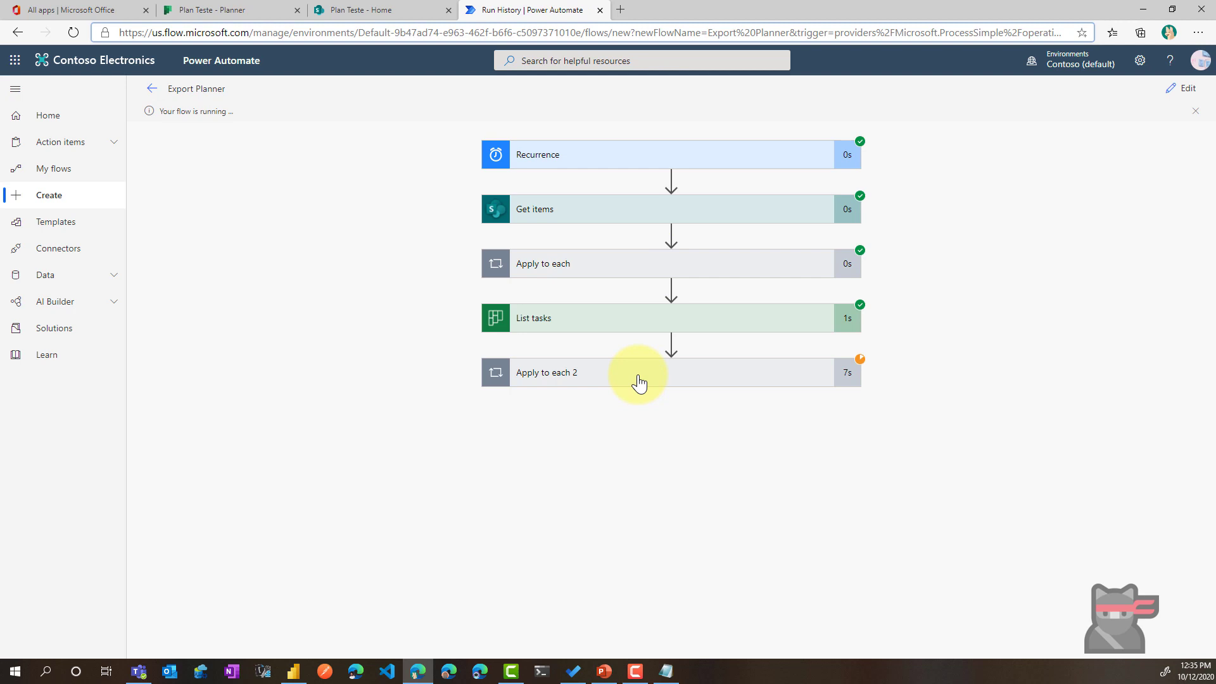
left_click(638, 380)
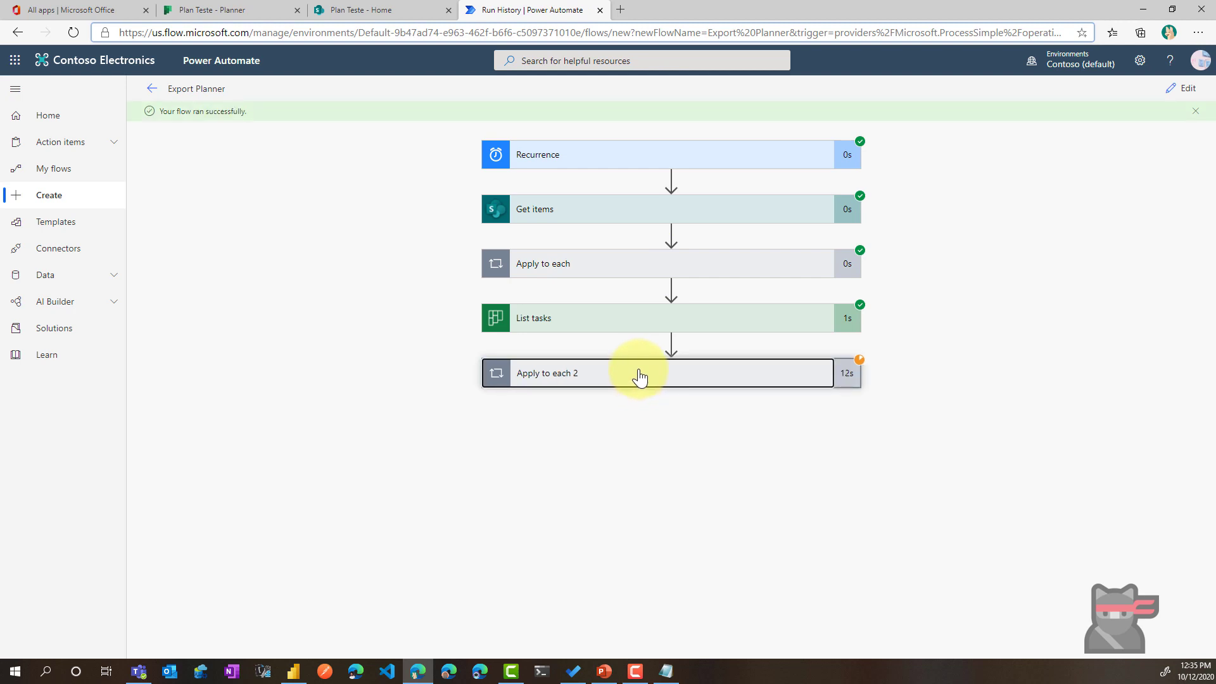
Step: Inspect the Planner Data list on the Plan Teste SharePoint site, widening the bucketID column and viewing the details of the item Call Patrocinador XY
left_click(391, 13)
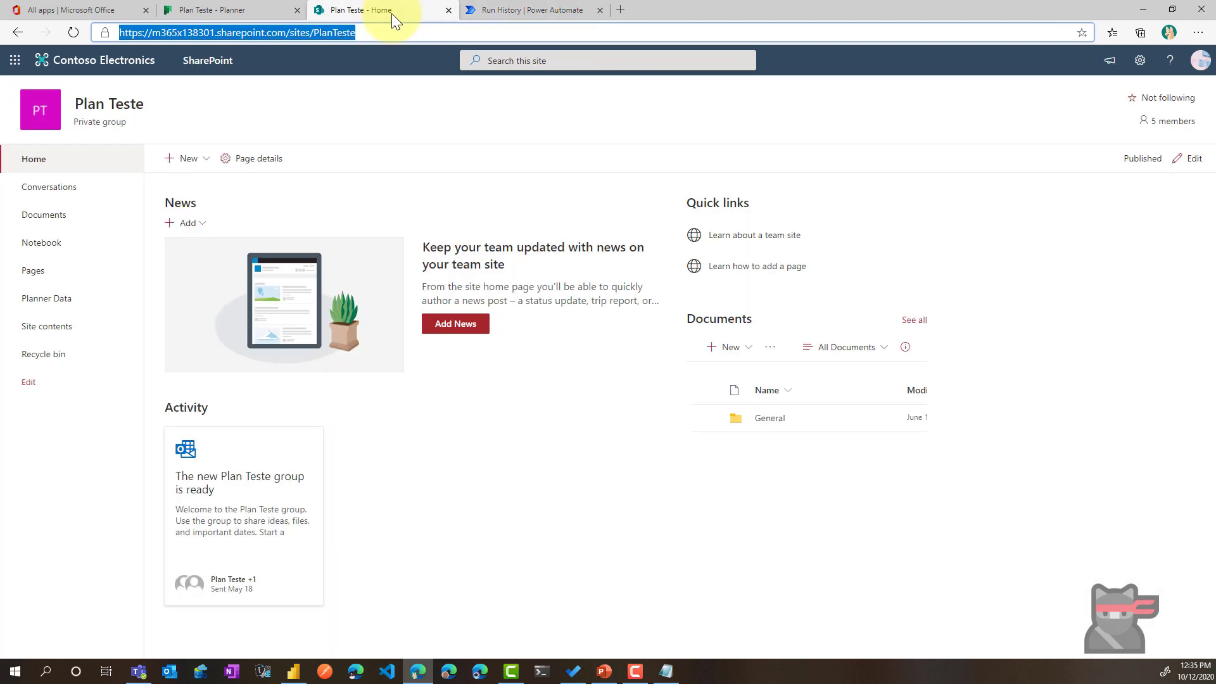
left_click(57, 302)
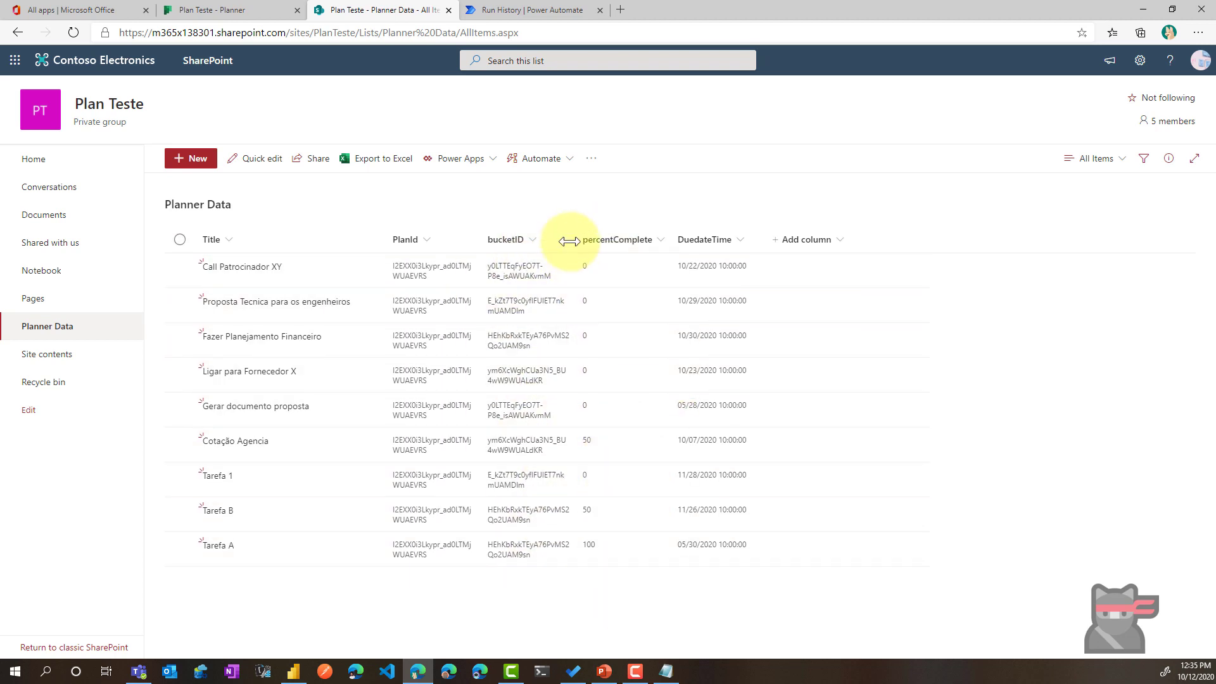
left_click_drag(569, 242, 734, 241)
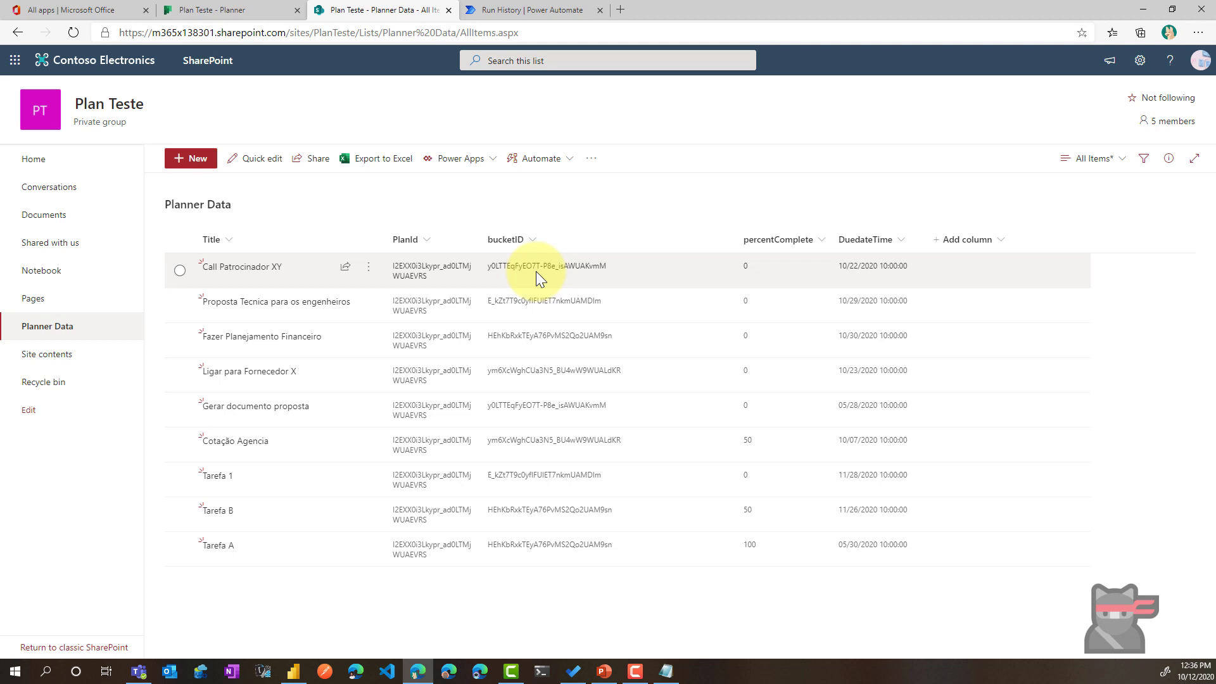
left_click(266, 267)
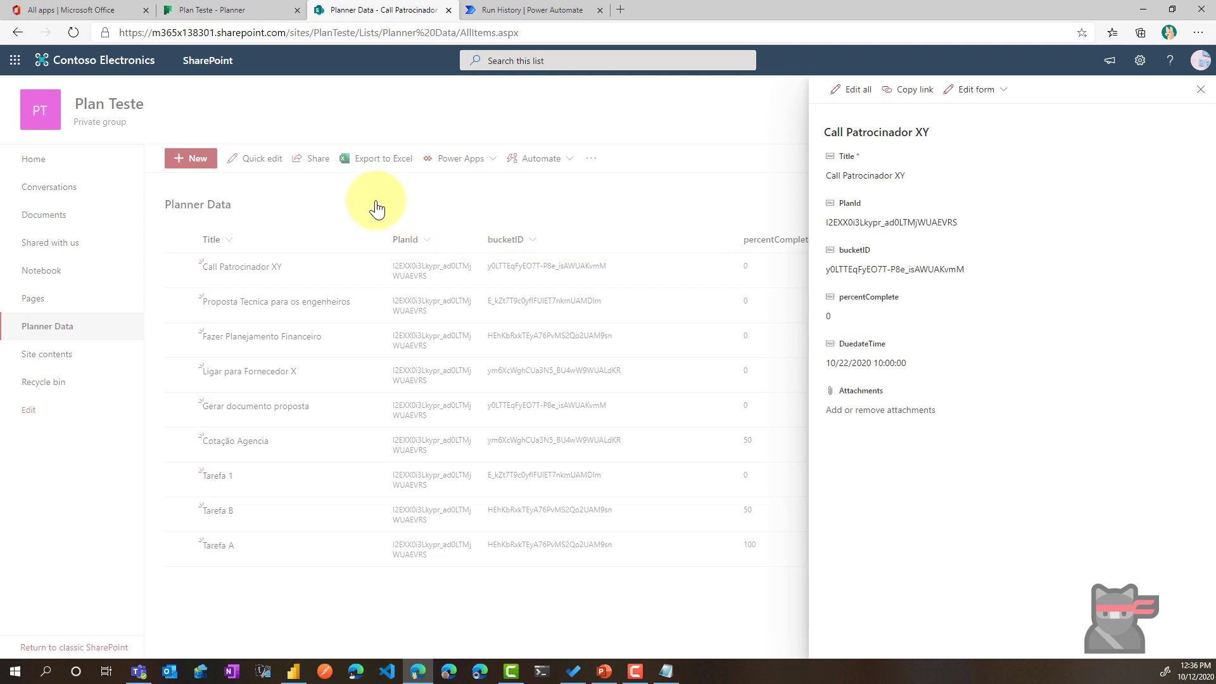
Step: Compare the buckets and tasks on the Plan Teste board in Planner with the items in the Planner Data SharePoint list
left_click(223, 10)
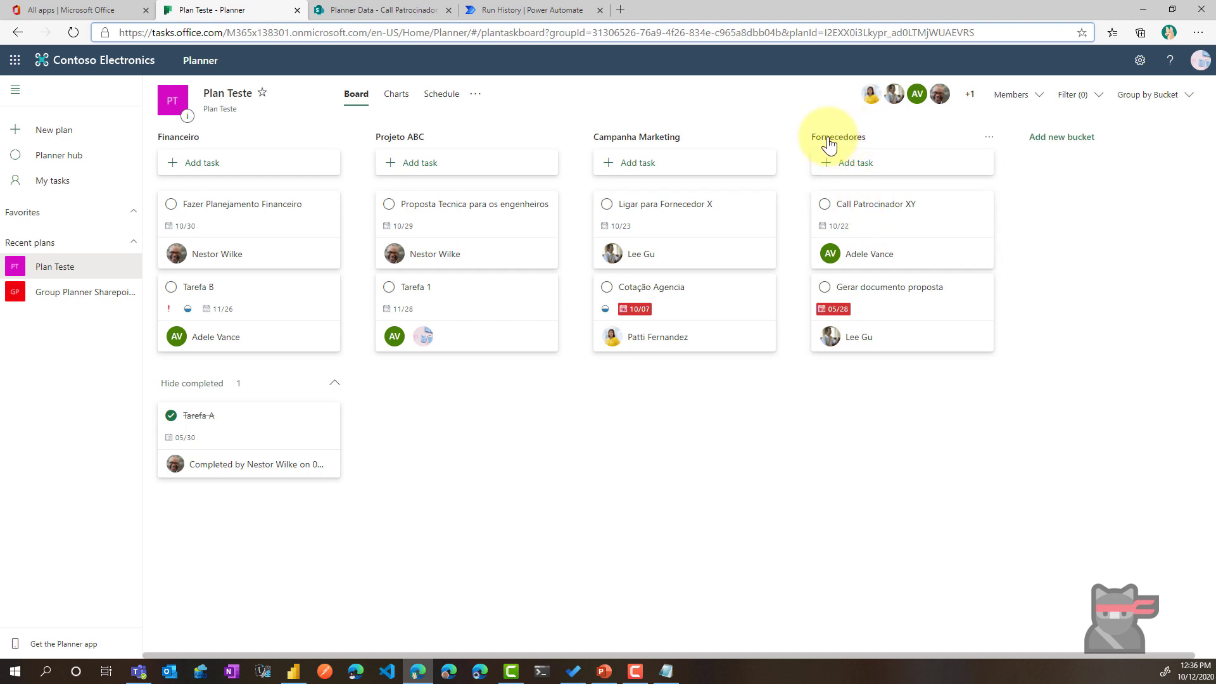
left_click(389, 16)
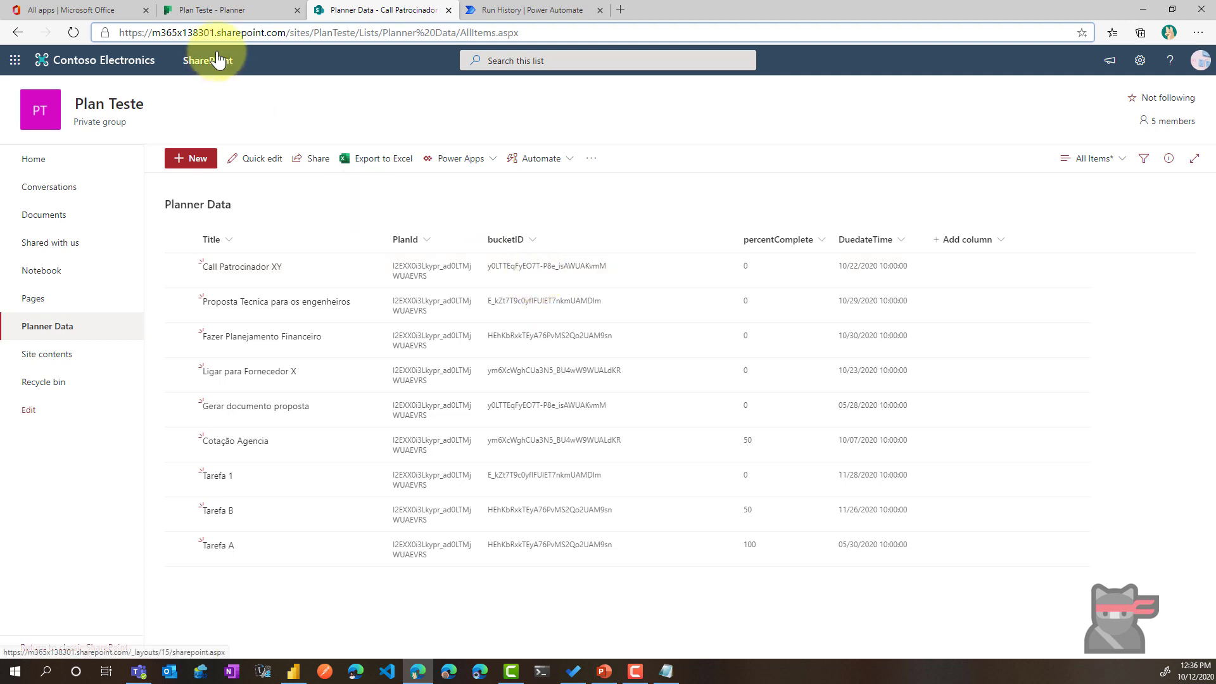
left_click(234, 9)
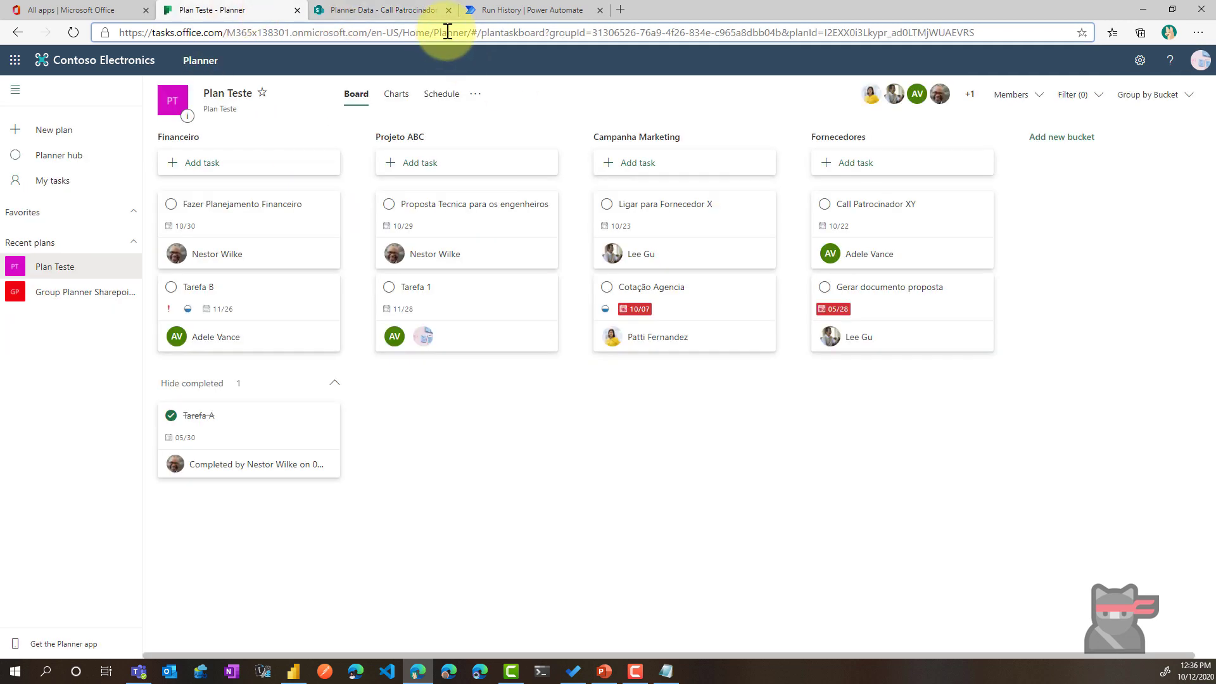
Step: Open the Export Planner flow's test options, and mark the task Call Patrocinador XY as complete on the Plan Teste board
left_click(493, 11)
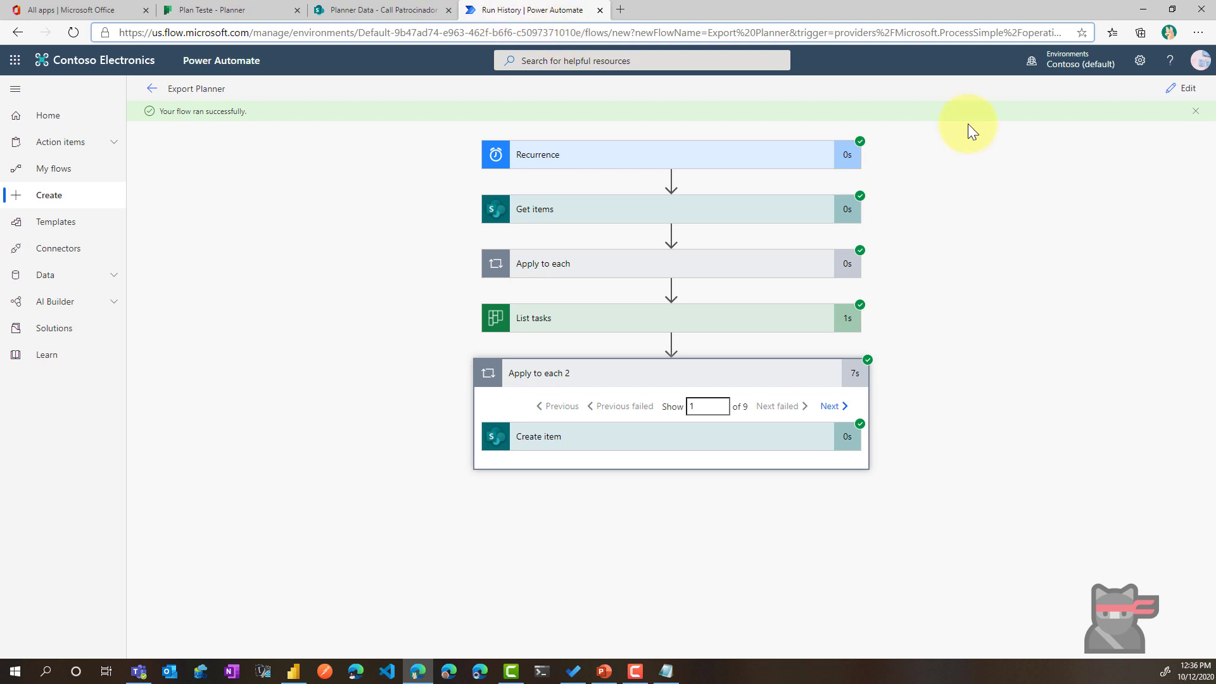
left_click(1195, 114)
left_click(1183, 88)
left_click(1183, 89)
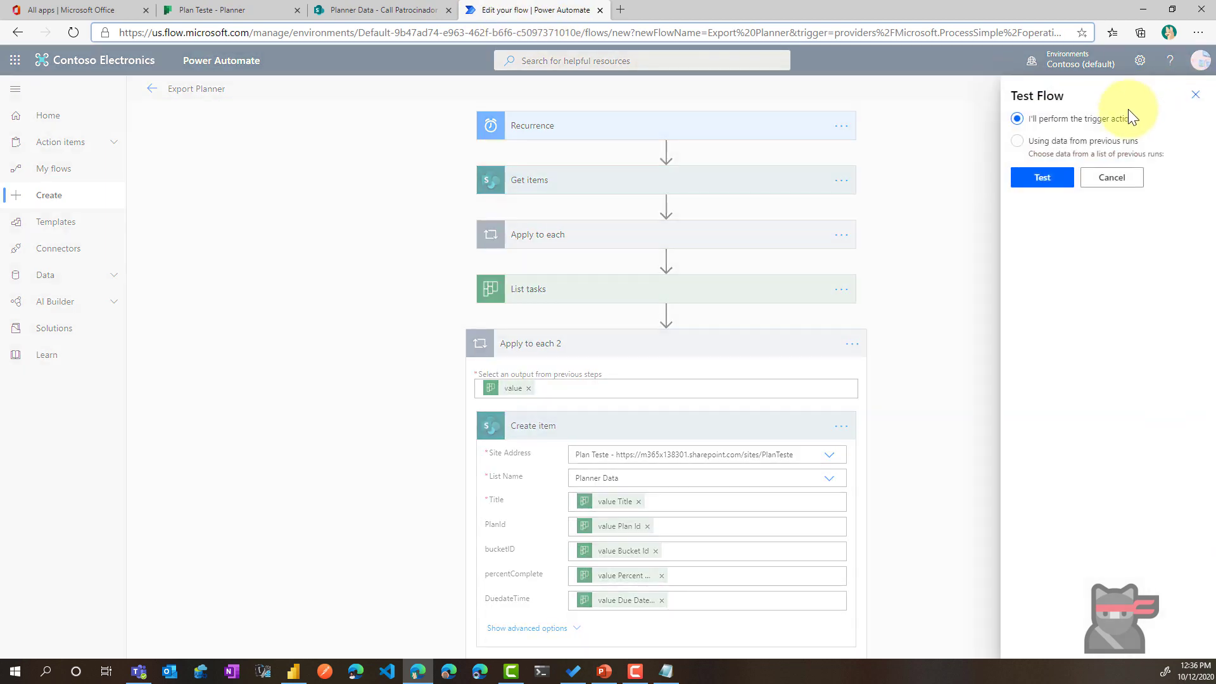
left_click(252, 19)
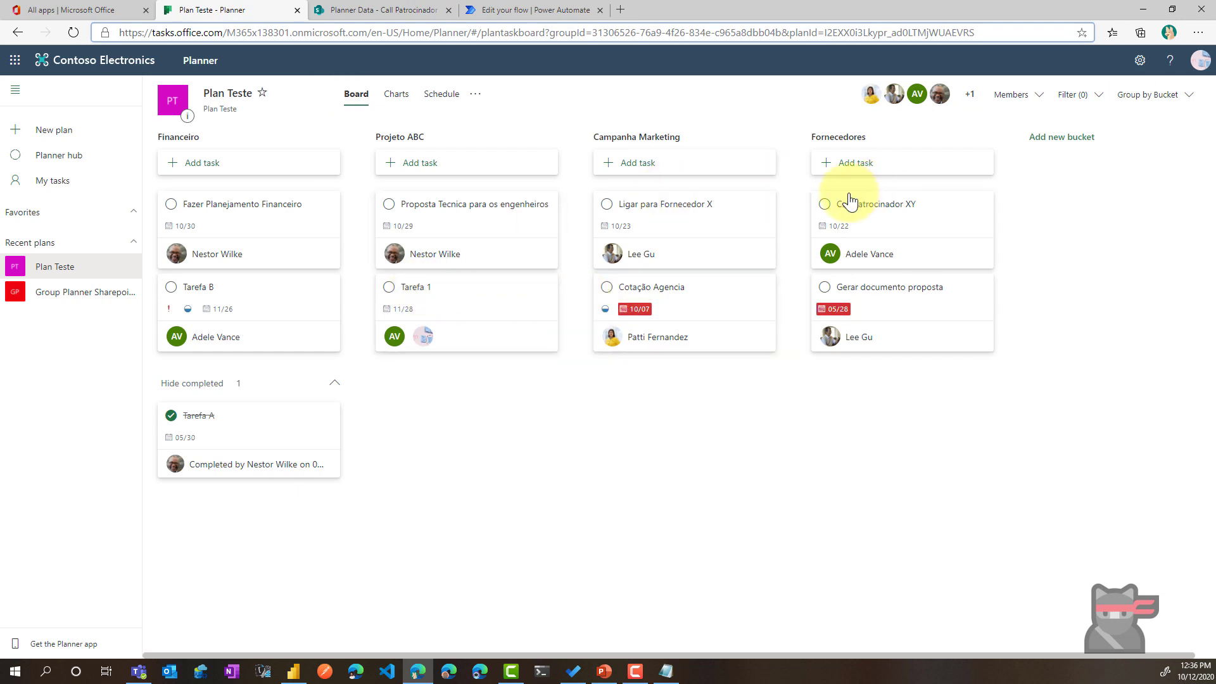
left_click(825, 205)
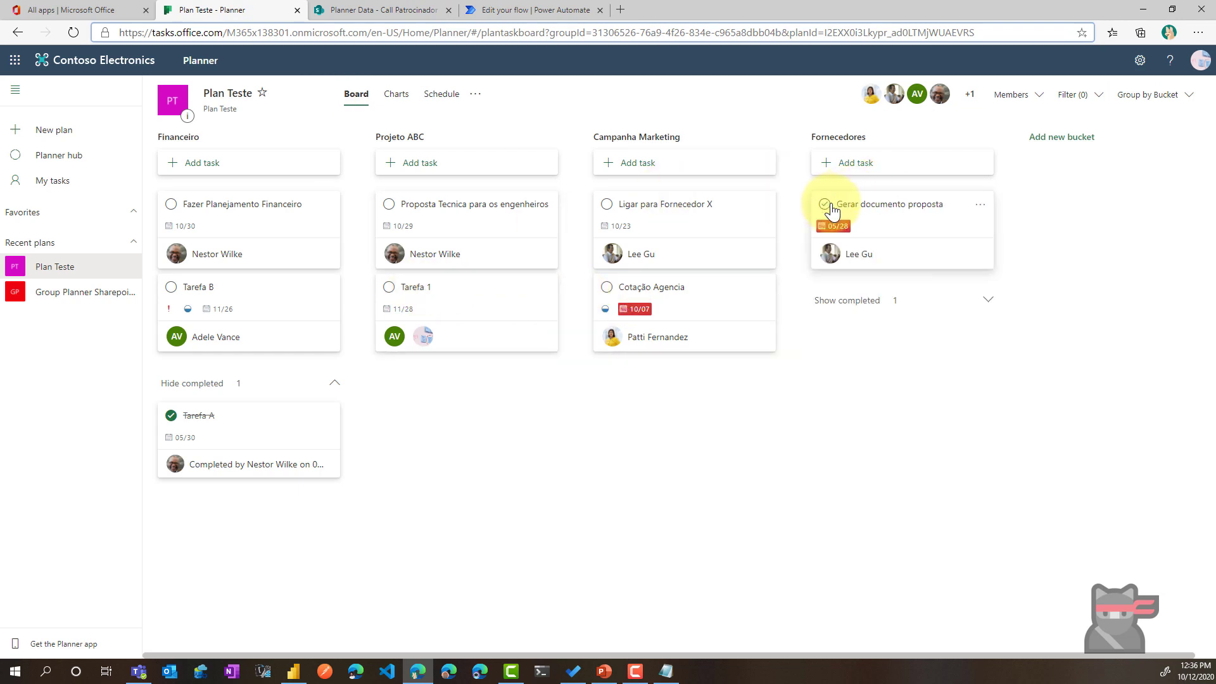
Step: Test the Export Planner flow again by performing the trigger action, and open the run's details
left_click(501, 8)
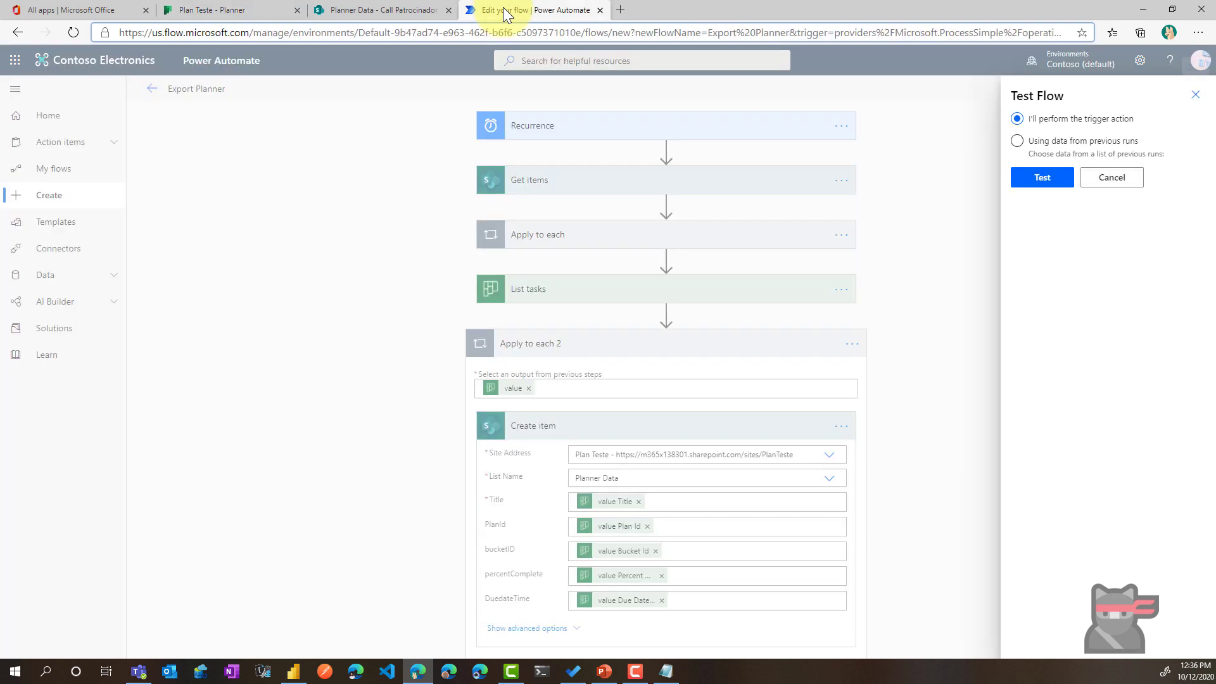
left_click(1042, 183)
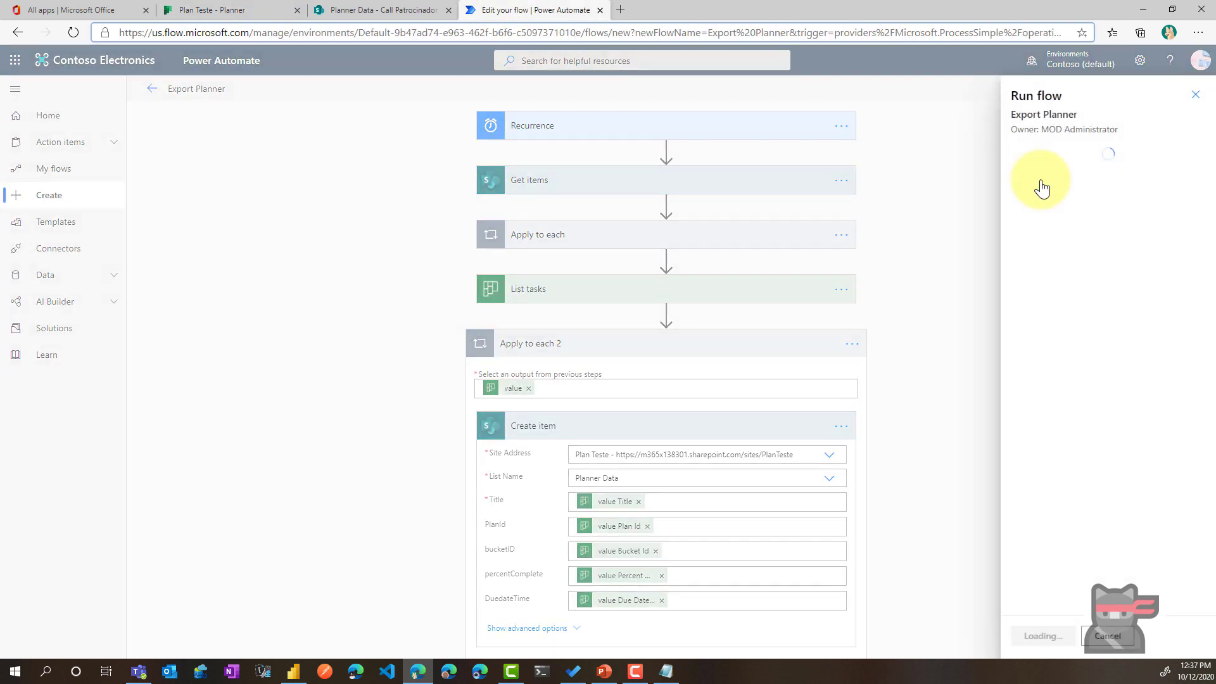
left_click(1043, 637)
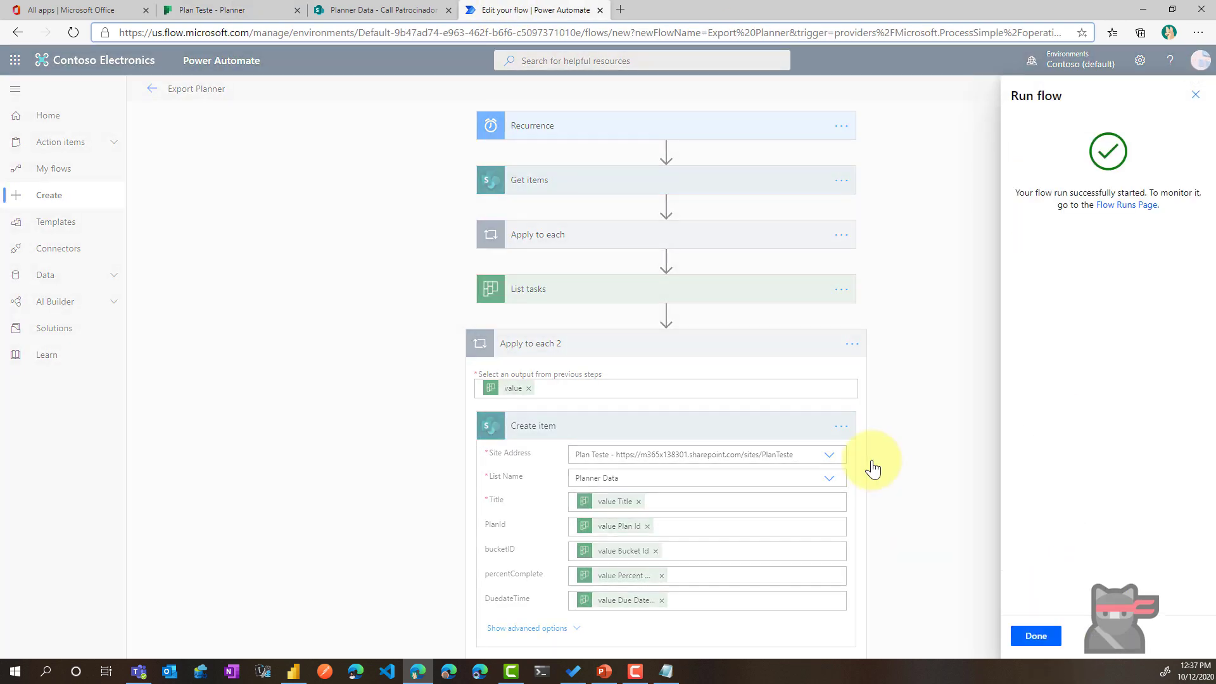
left_click(1037, 635)
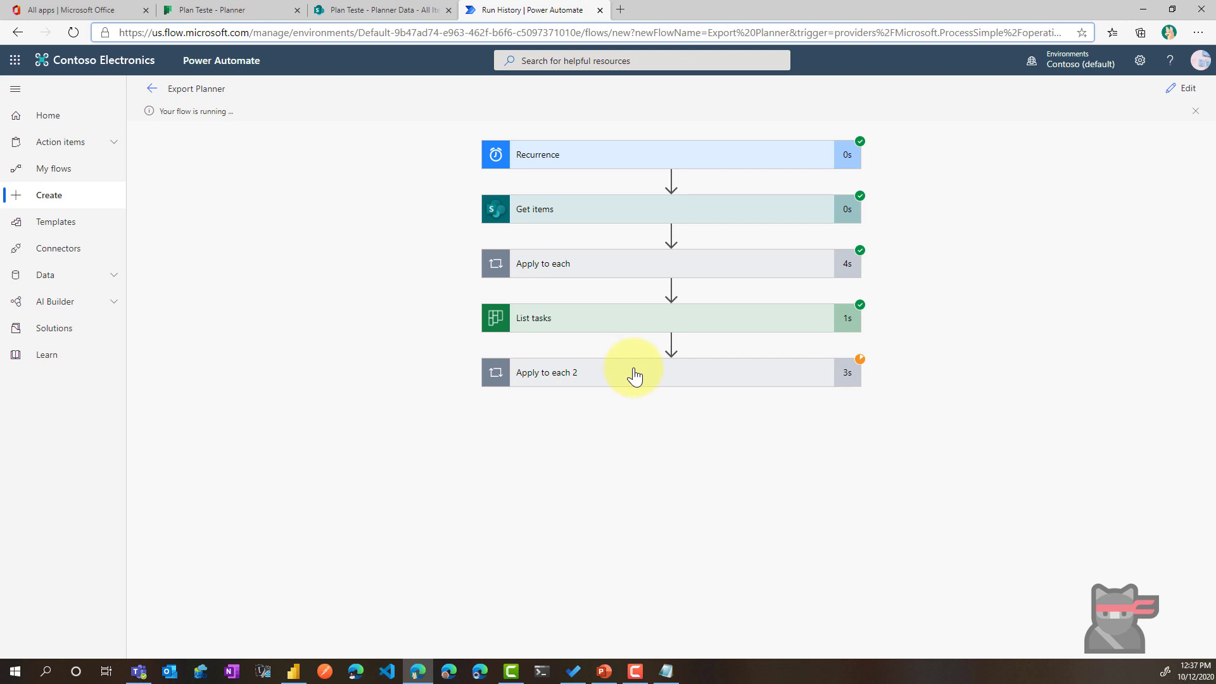
Step: Reload the Planner Data list and check the percentComplete of Call Patrocinador XY against the Planner board
left_click(203, 9)
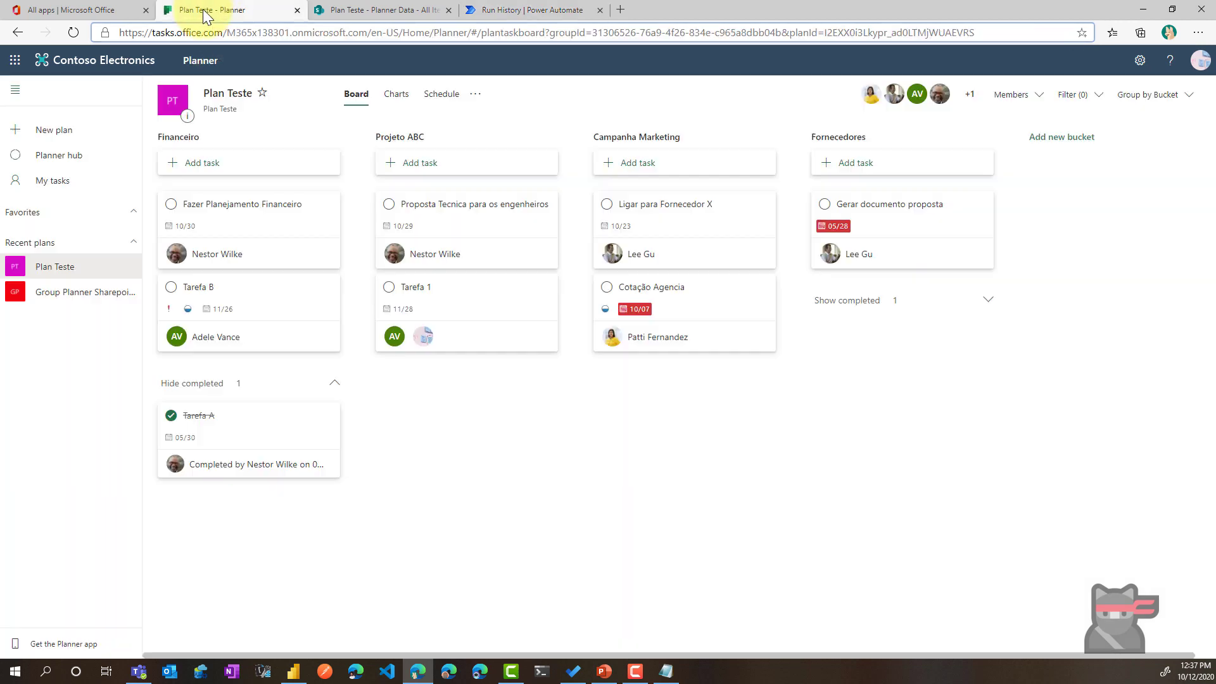
left_click(422, 10)
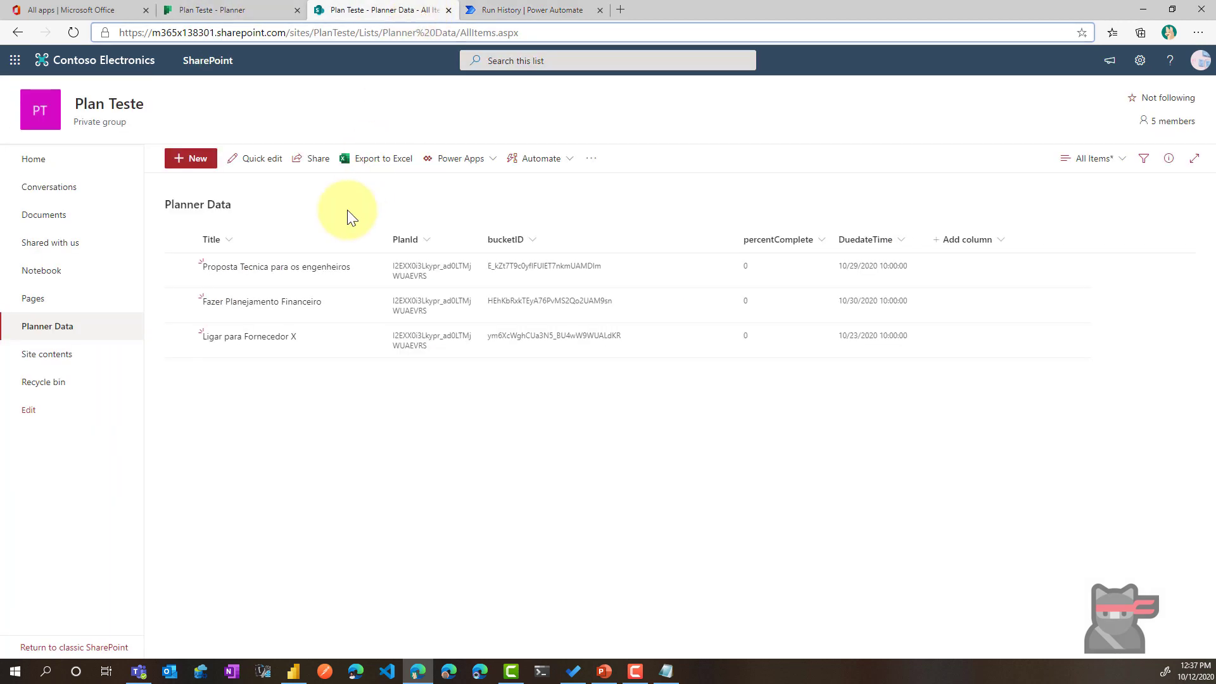
left_click(74, 33)
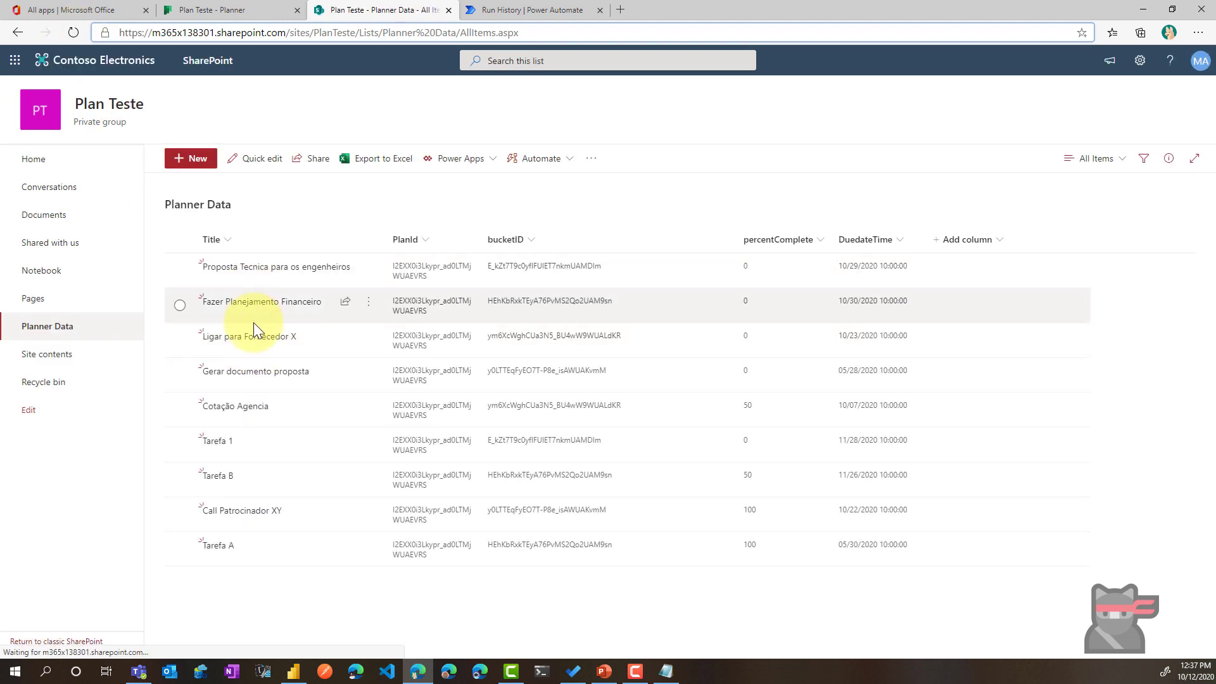
left_click(253, 519)
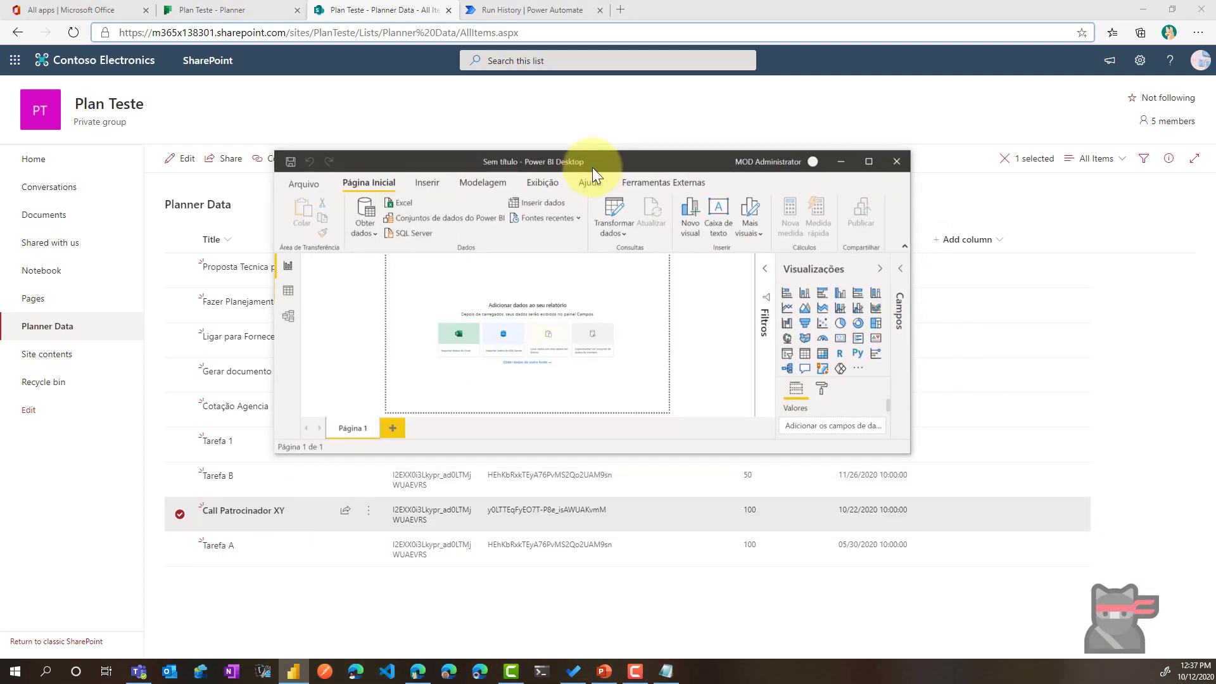
Step: Switch to Power BI Desktop, search the data sources for sharepoint, and connect to Lista do SharePoint Online
double_click(591, 167)
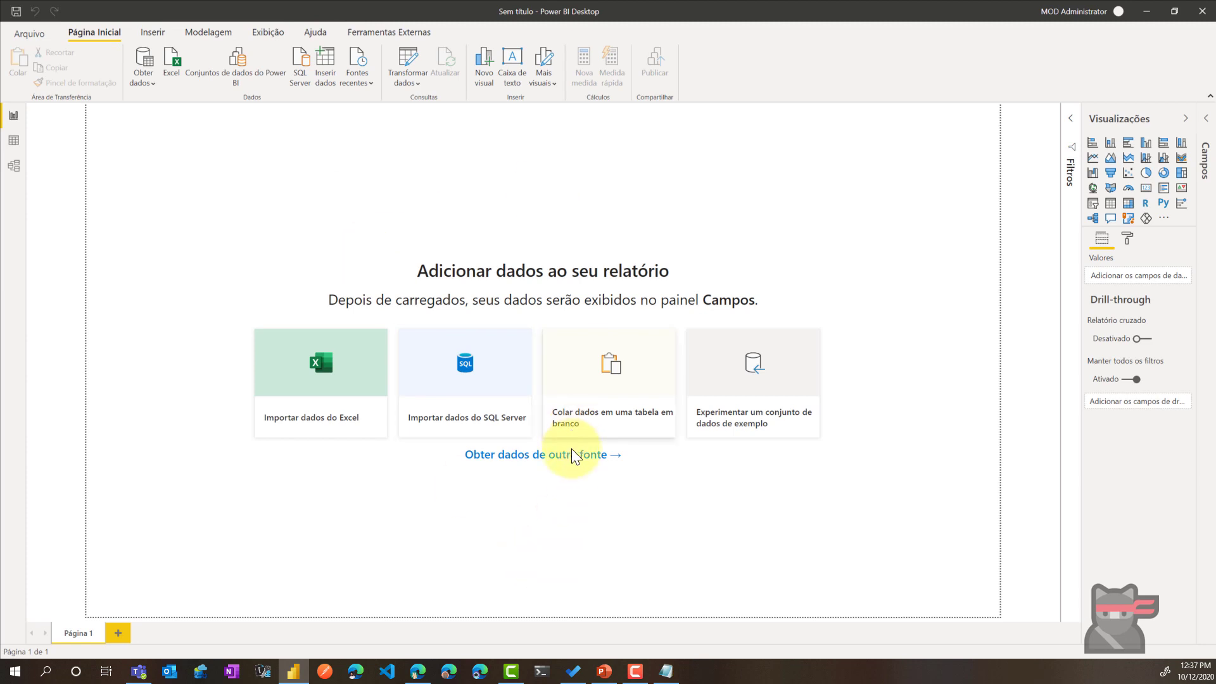
left_click(135, 86)
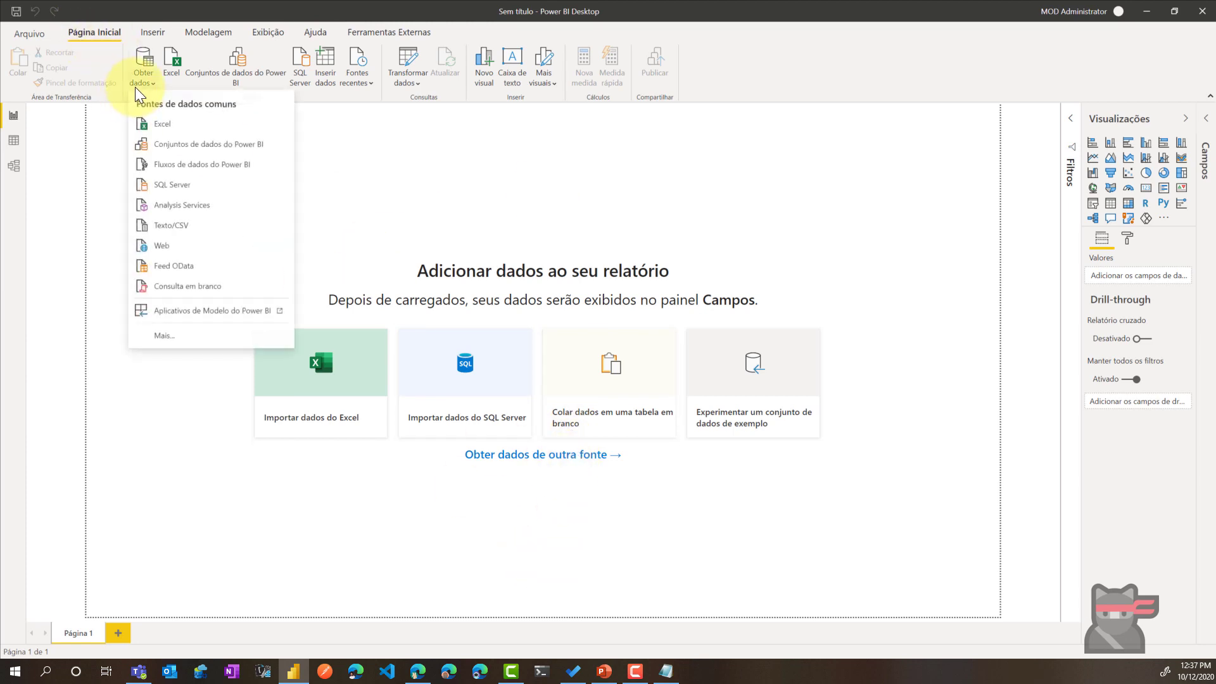
left_click(175, 344)
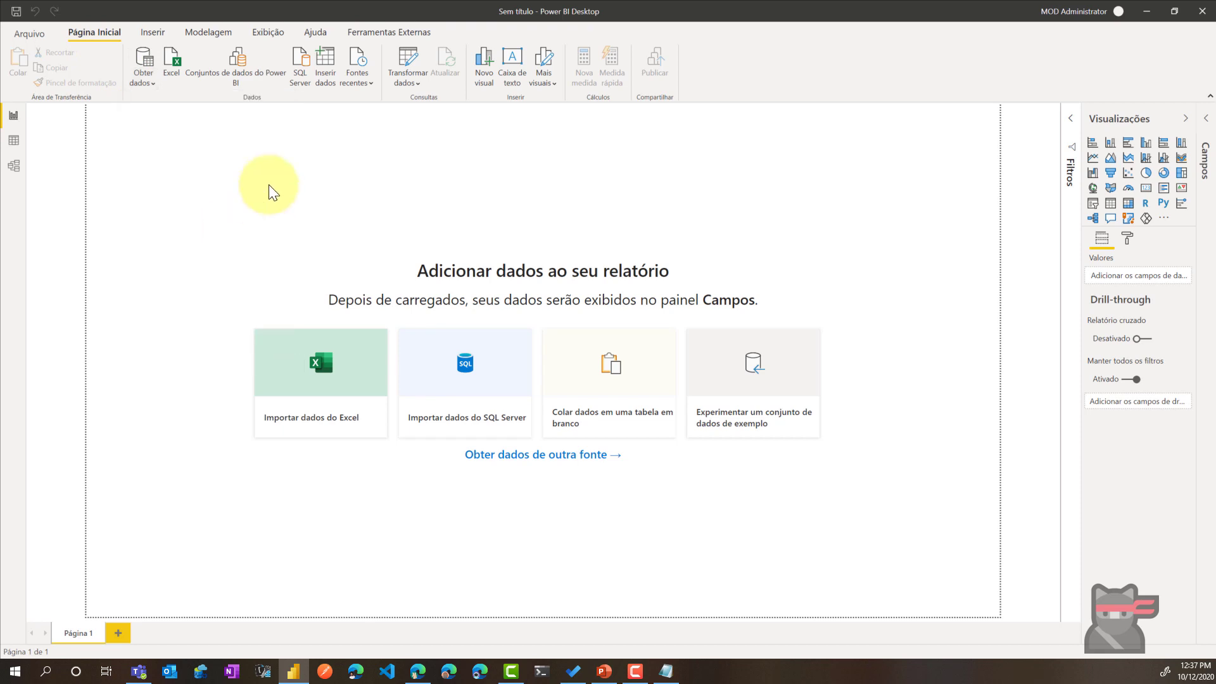
type("s")
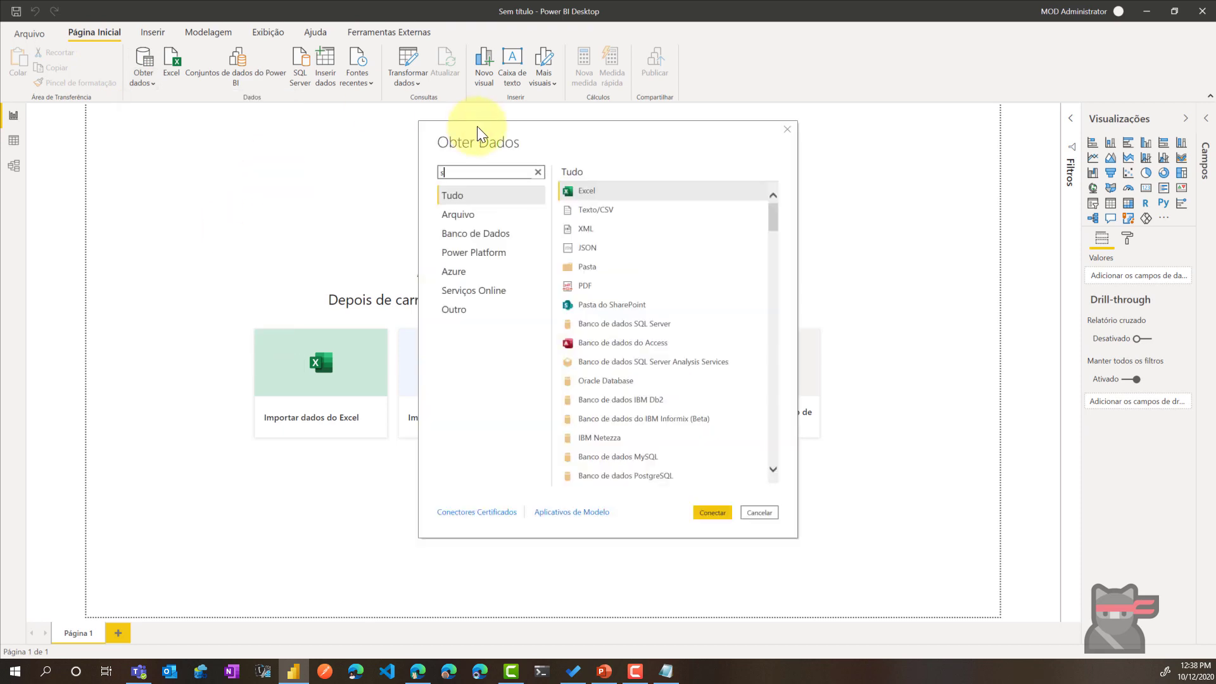
type("harepoint")
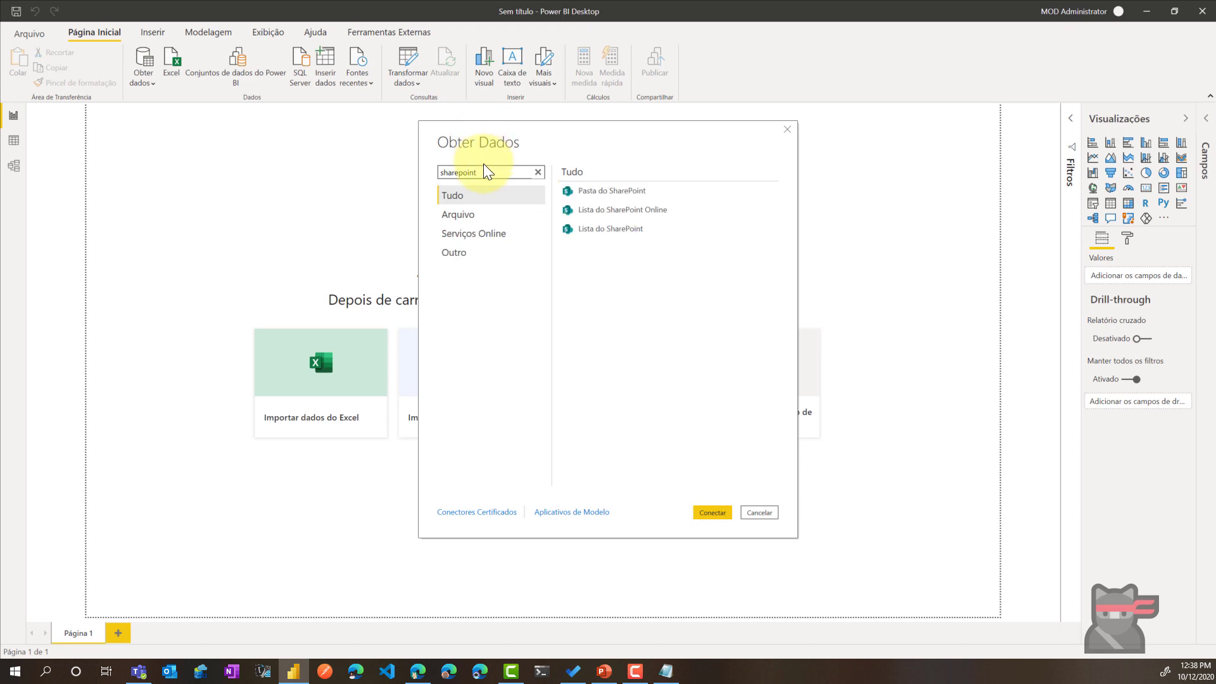
left_click(633, 211)
left_click(713, 512)
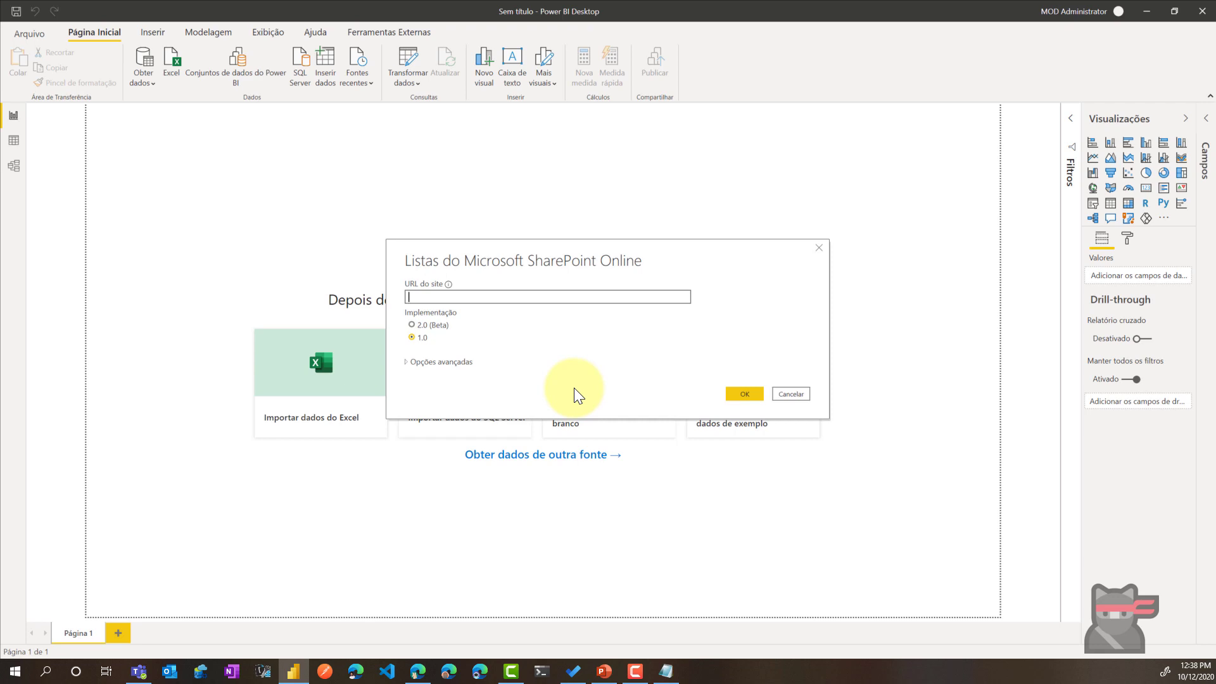
key("super+v")
left_click(548, 356)
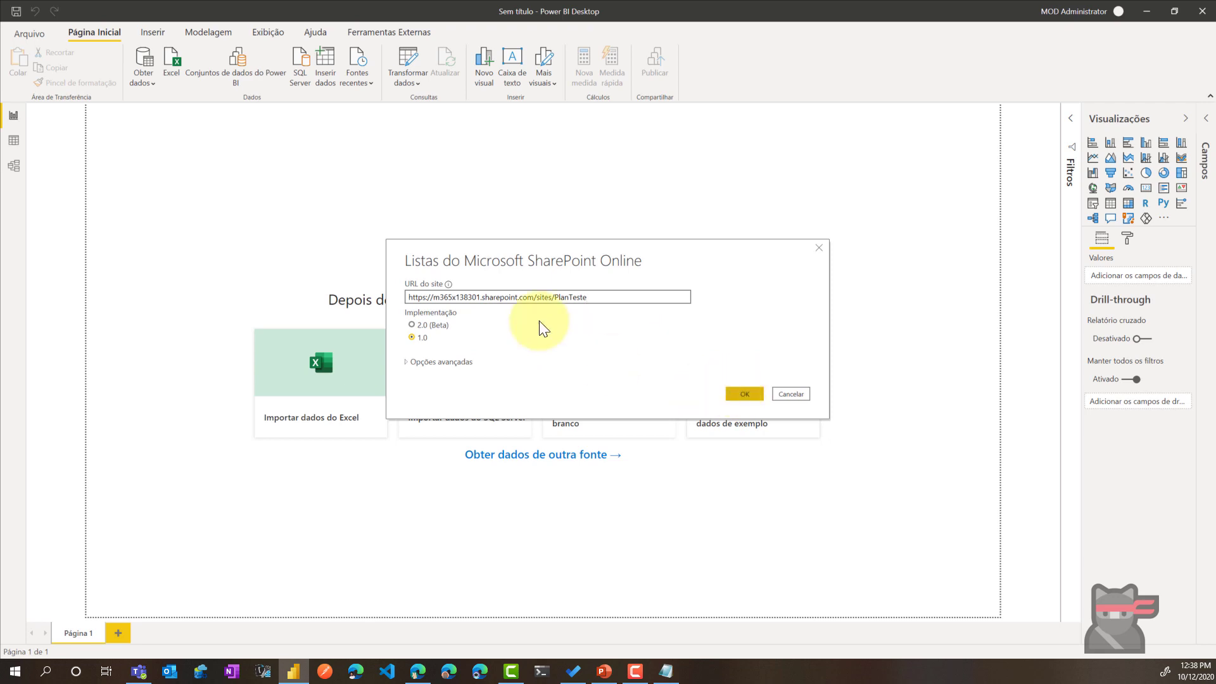
left_click_drag(519, 298, 576, 297)
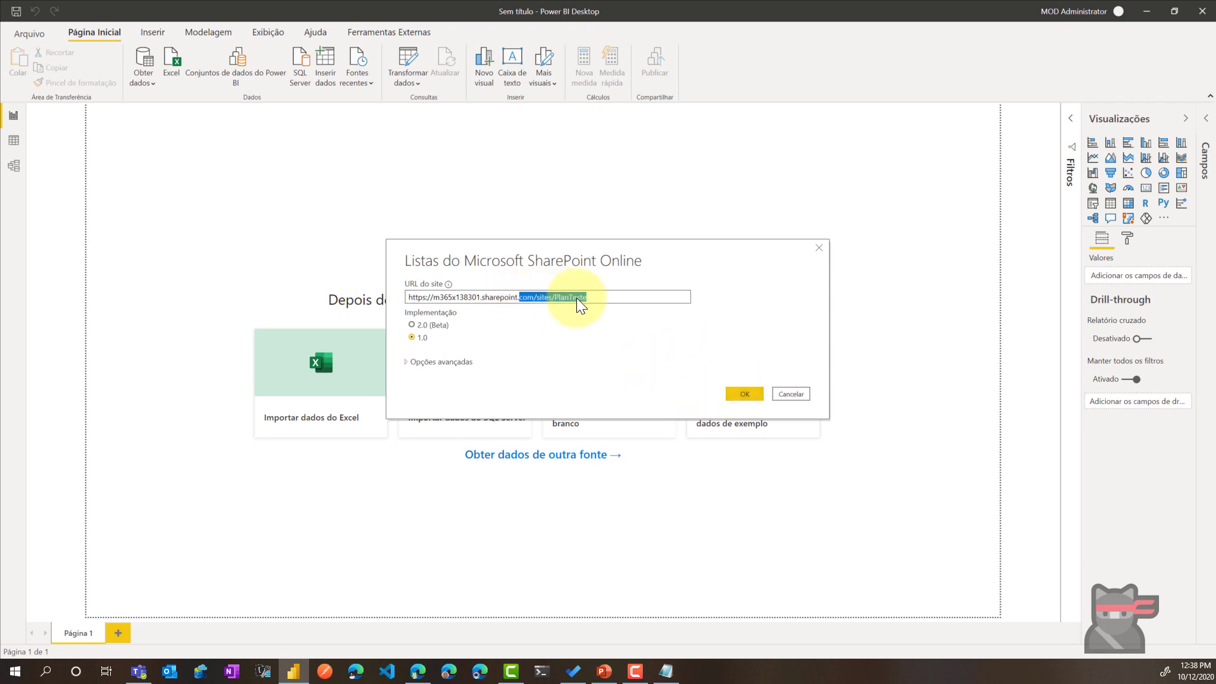
left_click(755, 393)
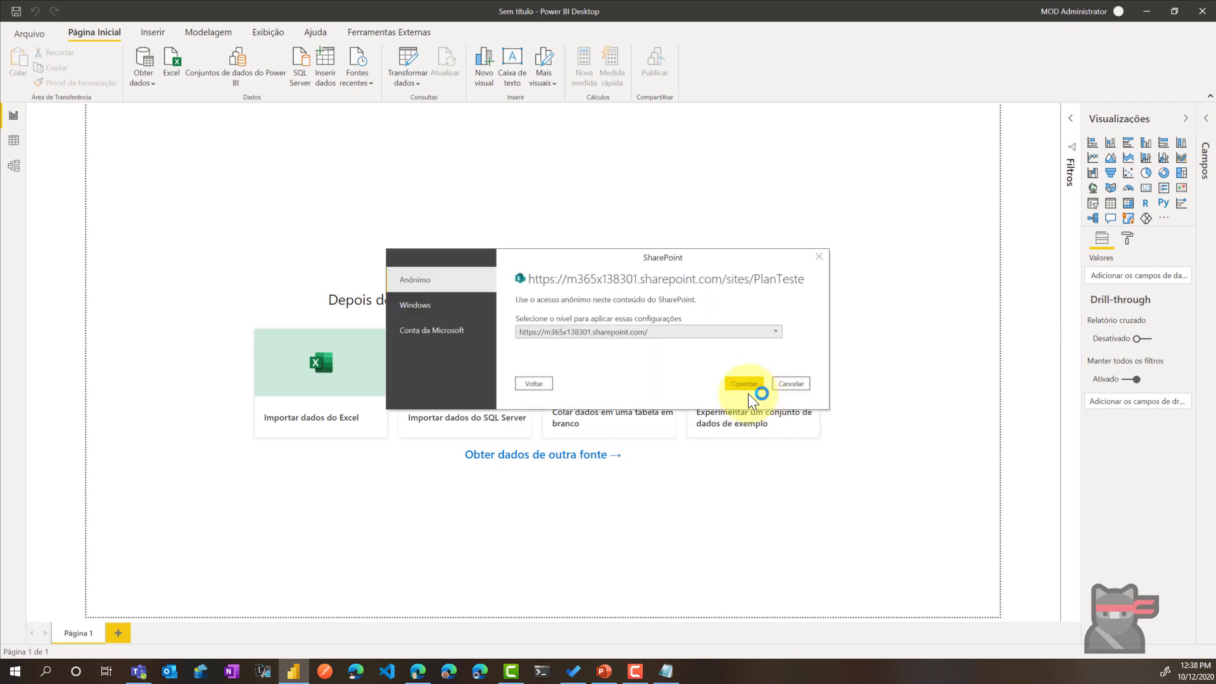
Step: Sign in to the SharePoint site with the Microsoft admin account, entering the account password, and connect
left_click(437, 334)
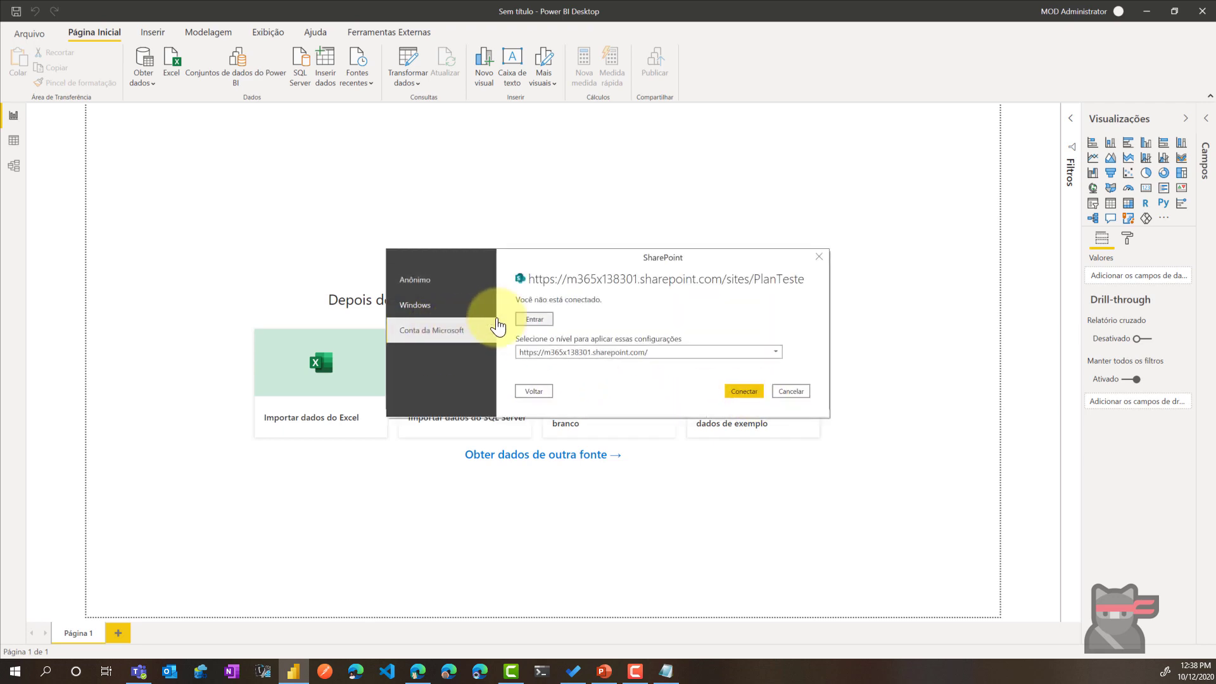
left_click(541, 319)
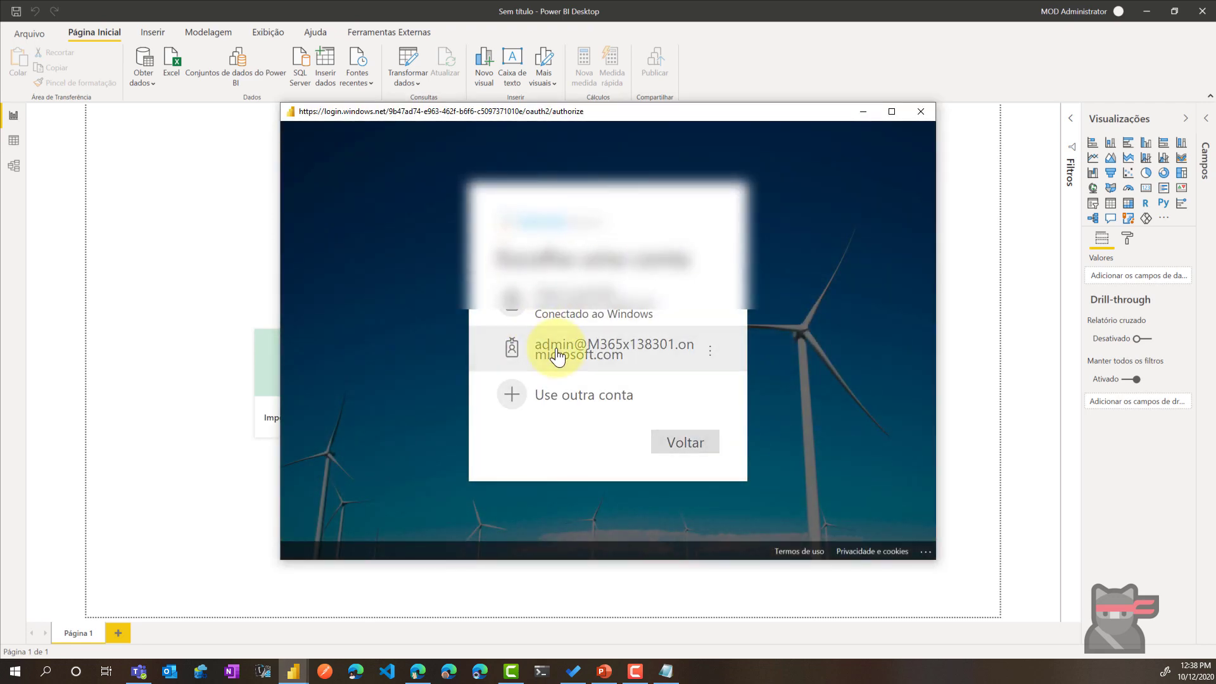
left_click(557, 354)
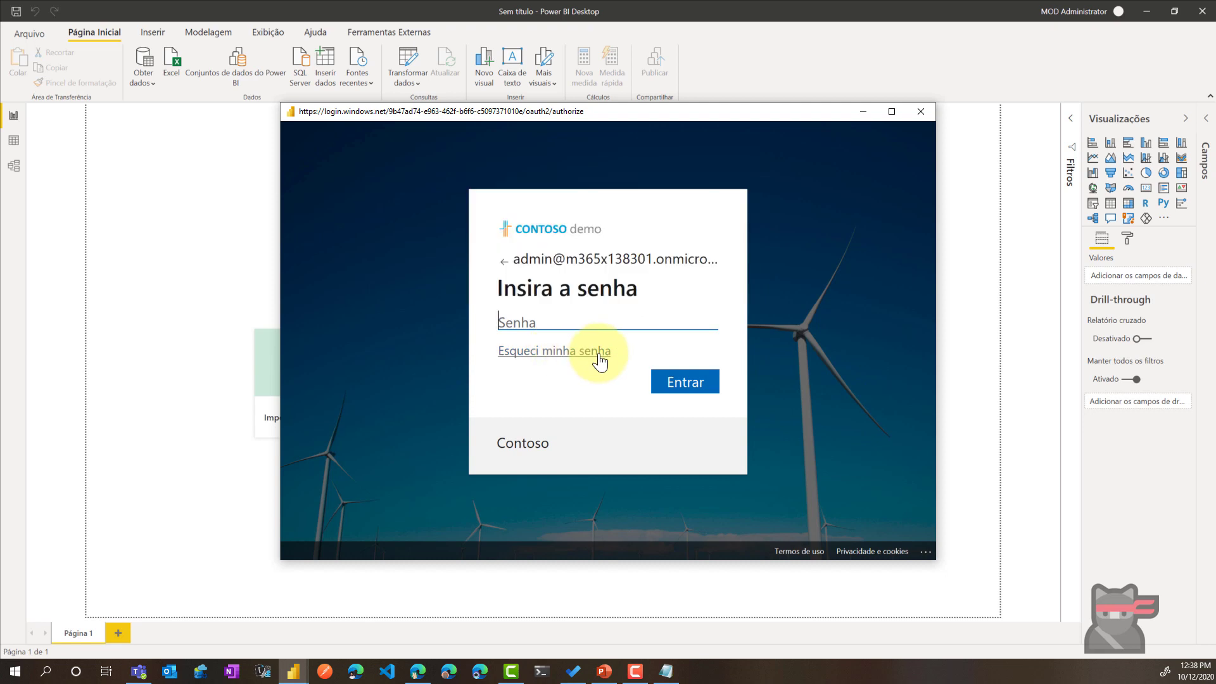
type("**********")
key("Return")
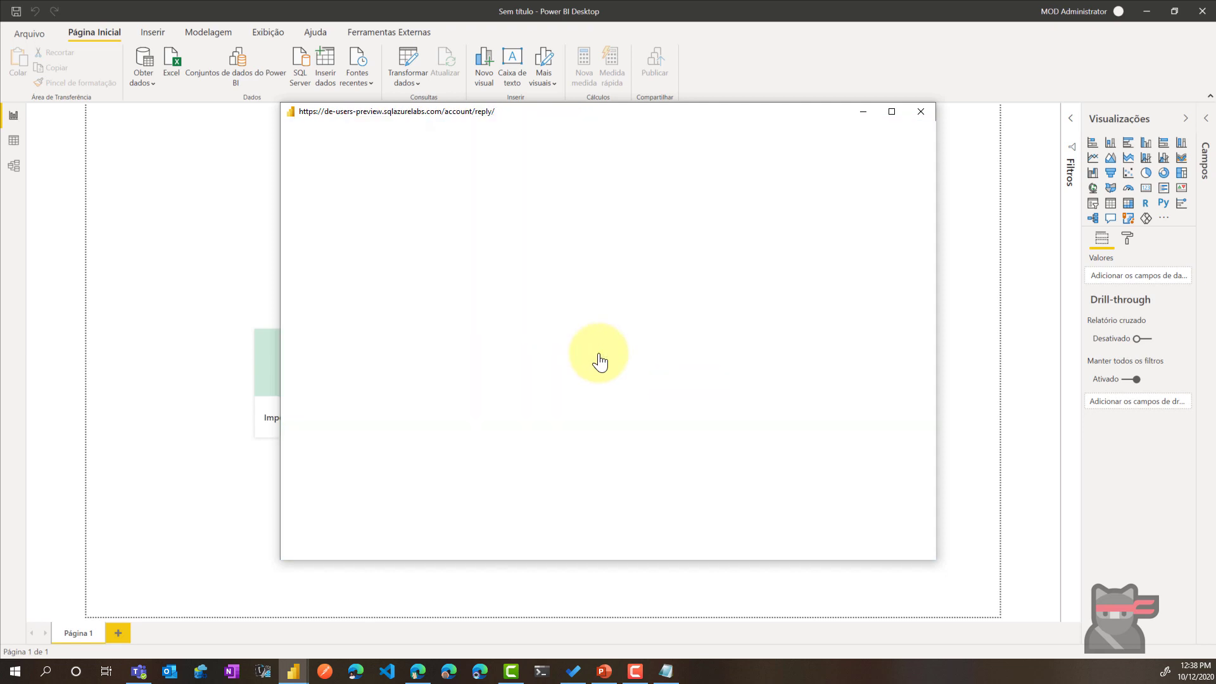
left_click(743, 390)
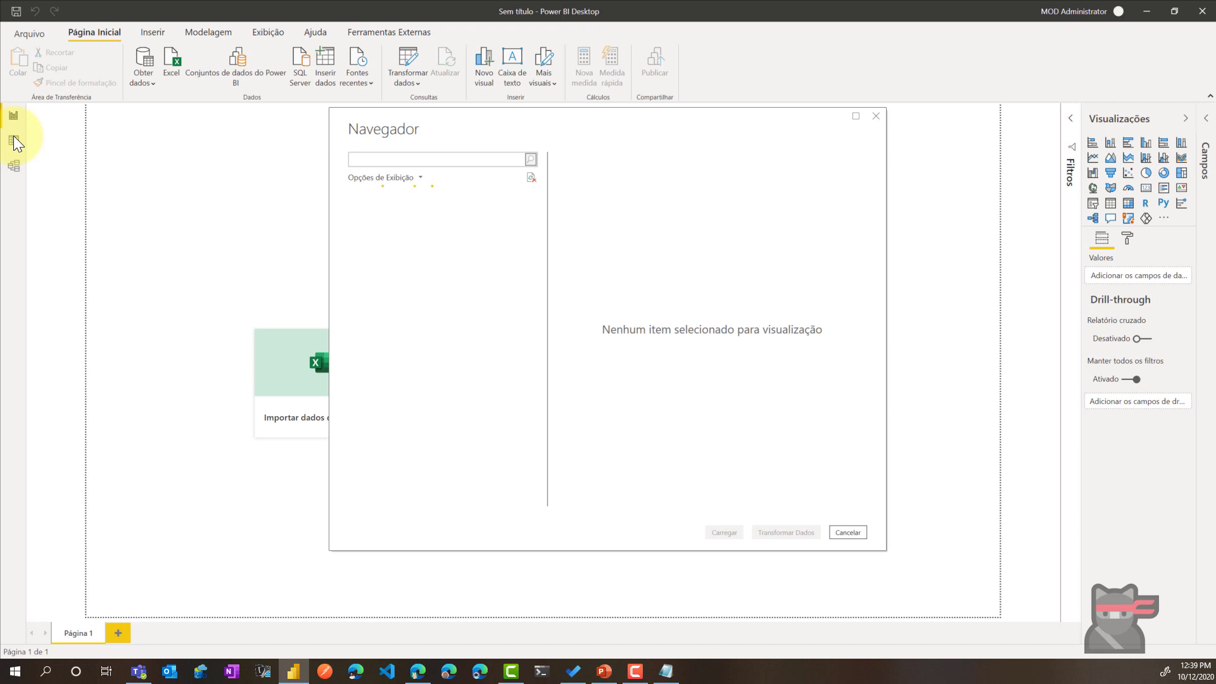
Step: Expand the PlanTeste site in the Navegador and load the Planner Data list into the report
left_click(354, 197)
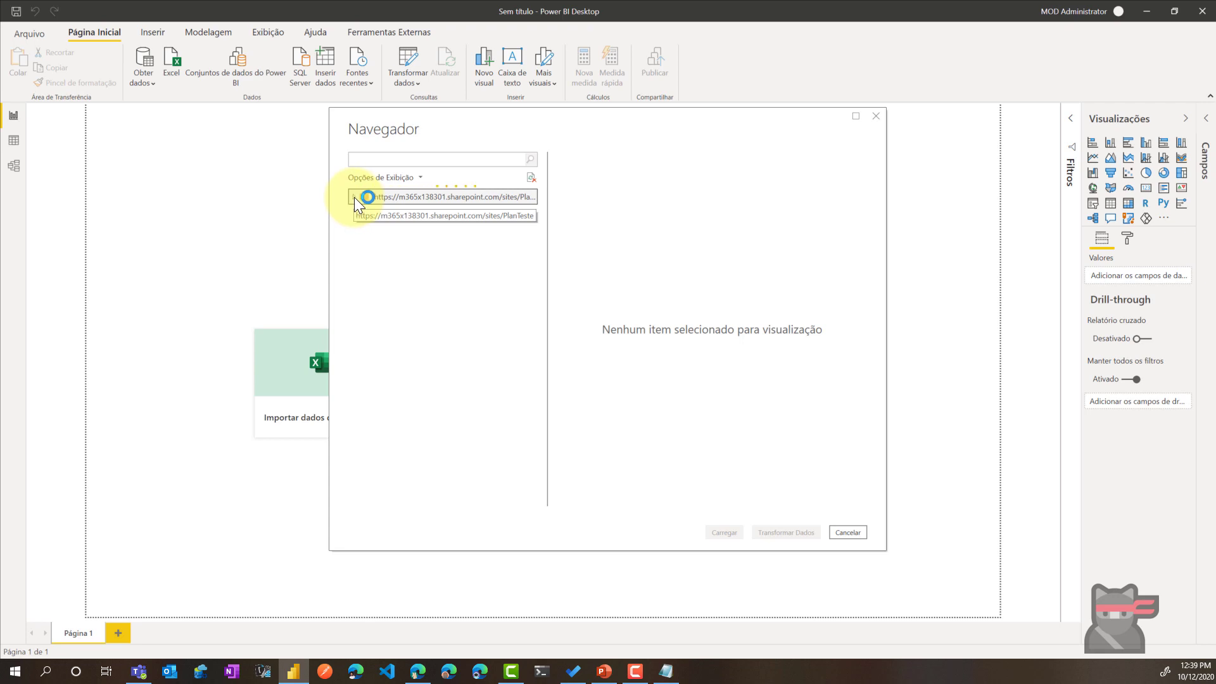
left_click(355, 197)
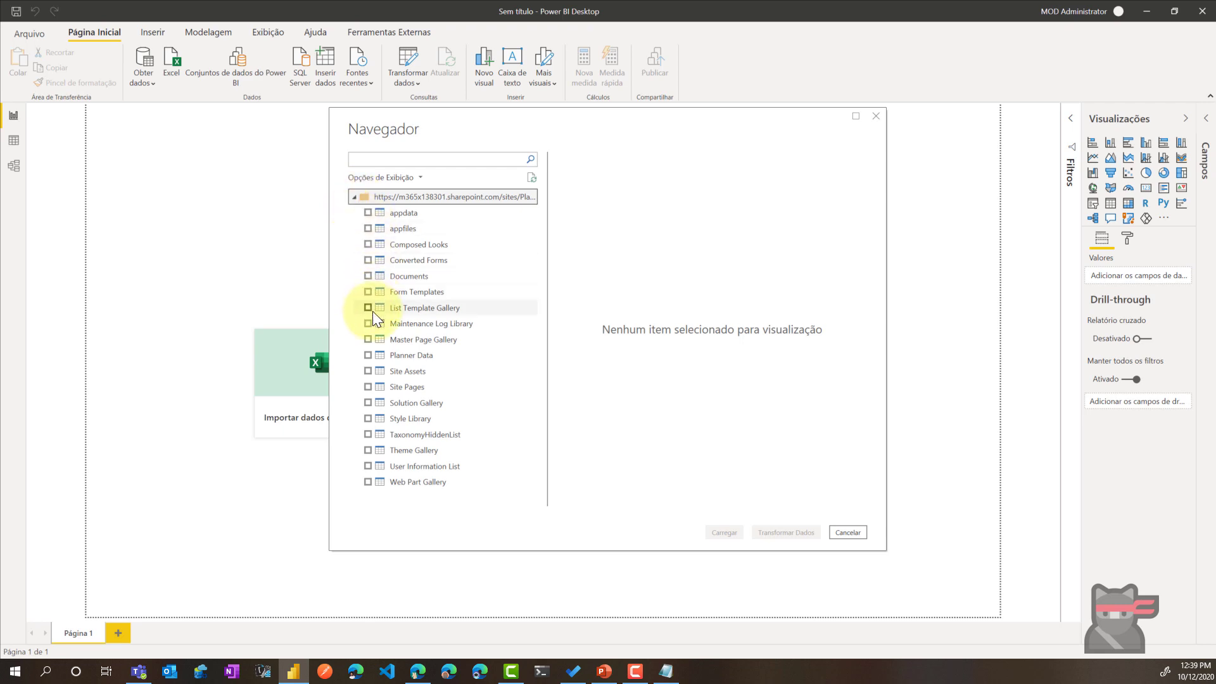
left_click(367, 355)
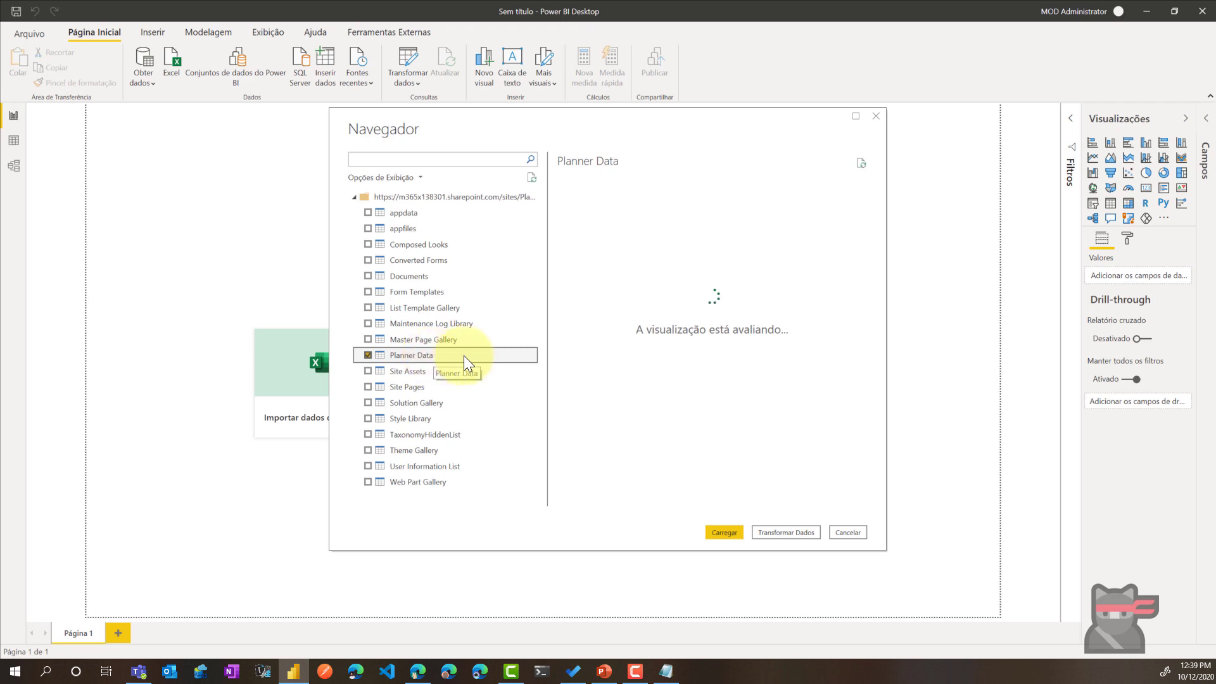
left_click(724, 533)
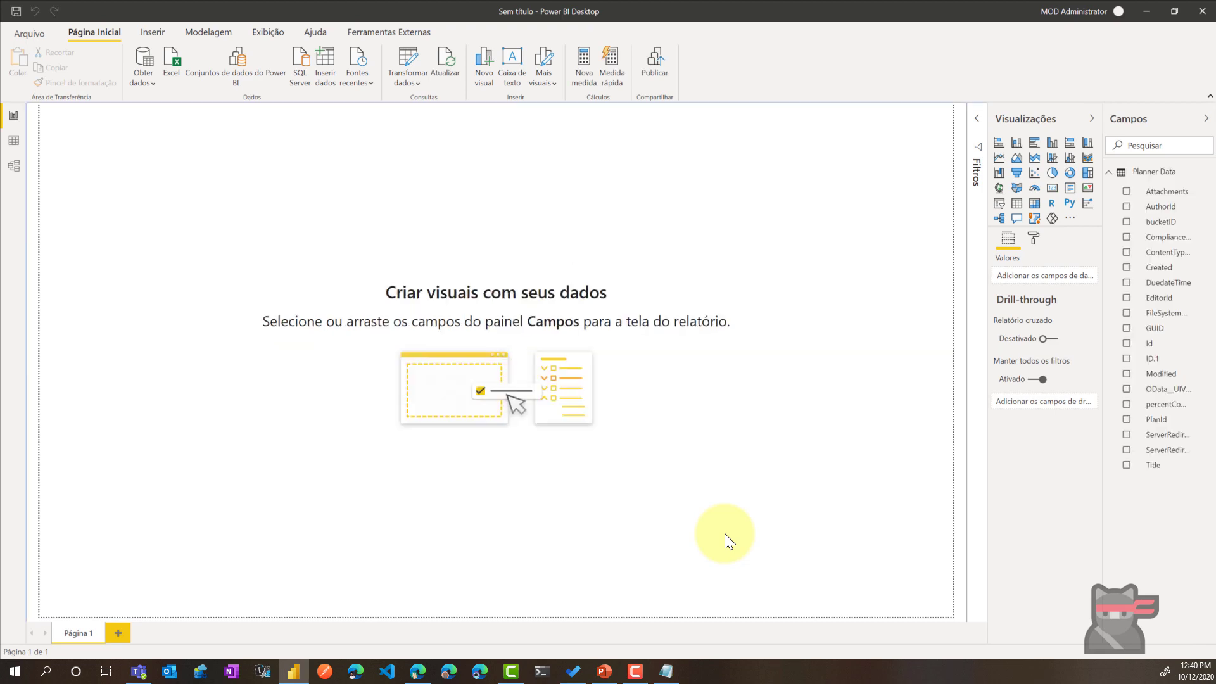
Step: Show the loaded Planner Data table in the data view and examine its columns
left_click(14, 141)
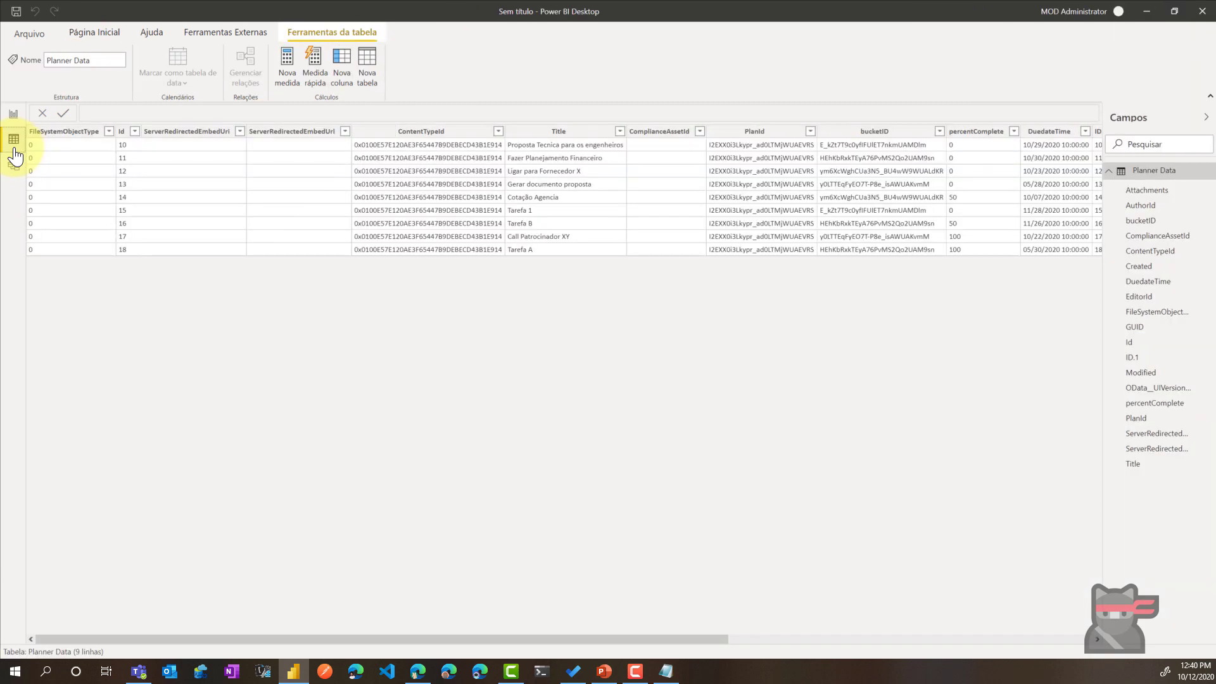
scroll(247, 222, "right", 6)
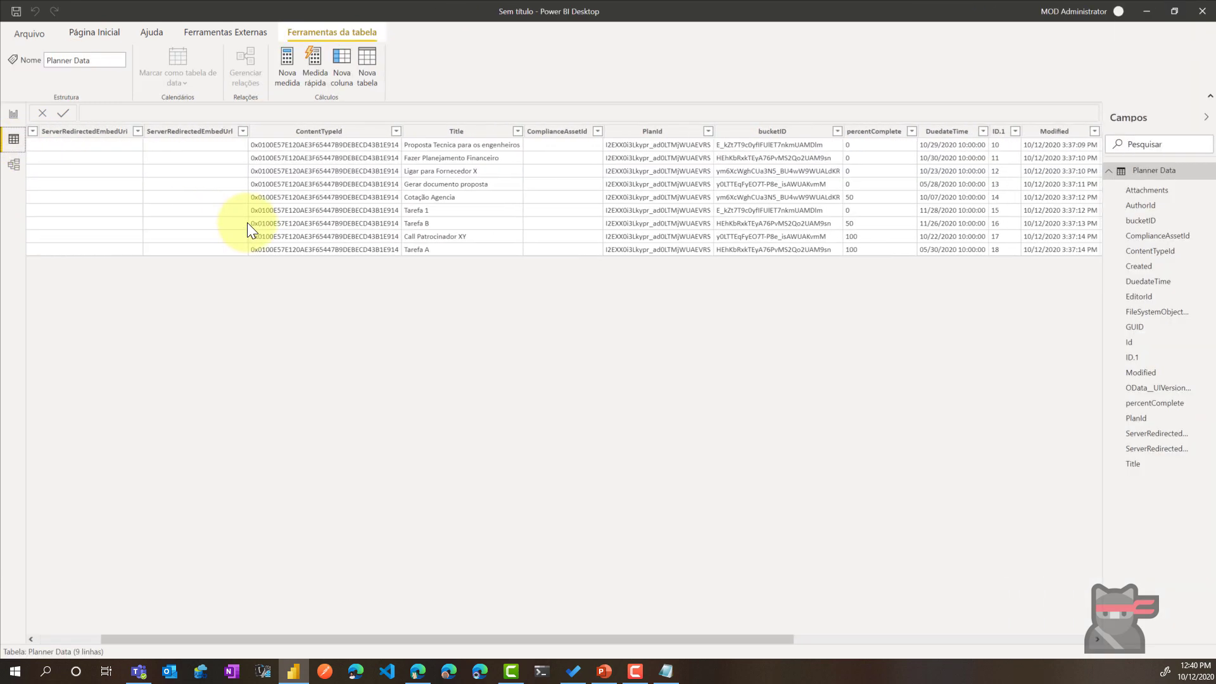
Step: Add an empty table visual to the report page and enlarge it to fill the page
scroll(247, 222, "right", 6)
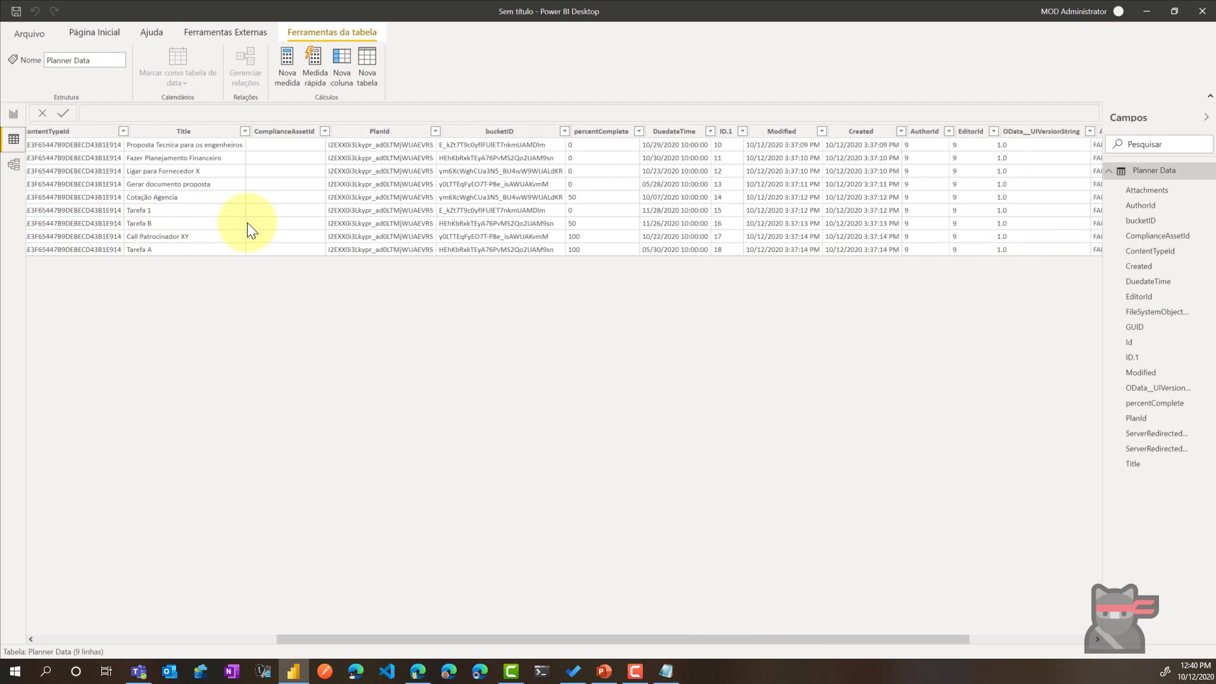
scroll(237, 209, "left", 10)
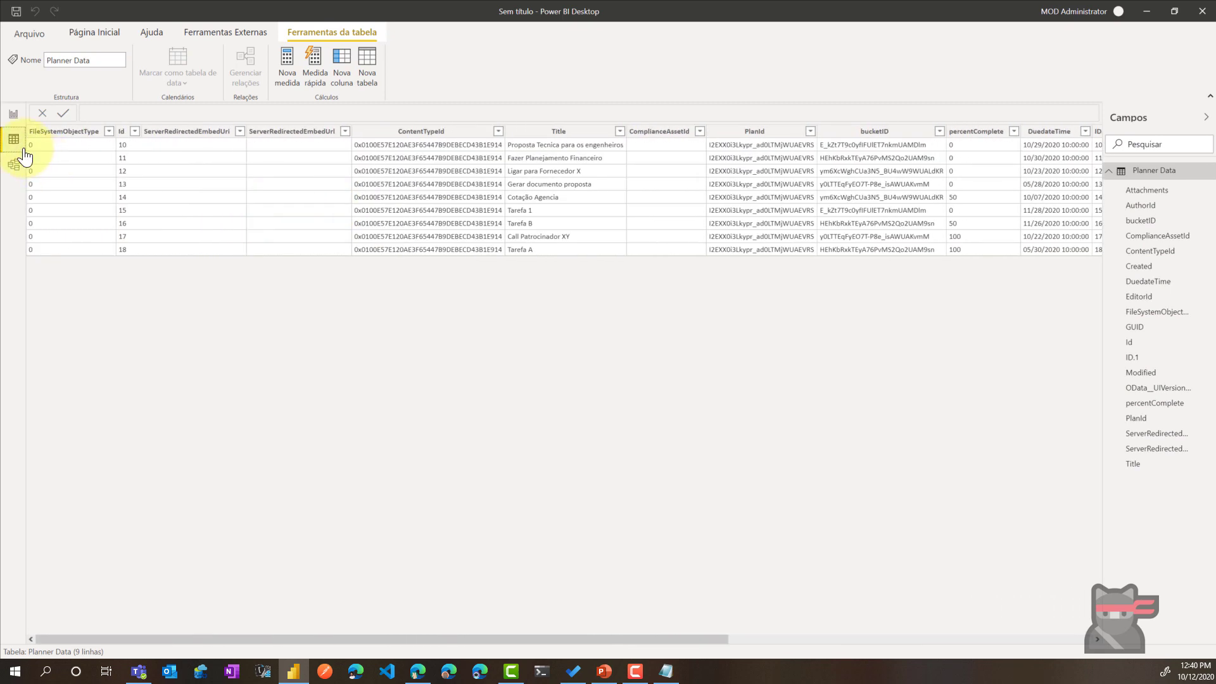
left_click(18, 123)
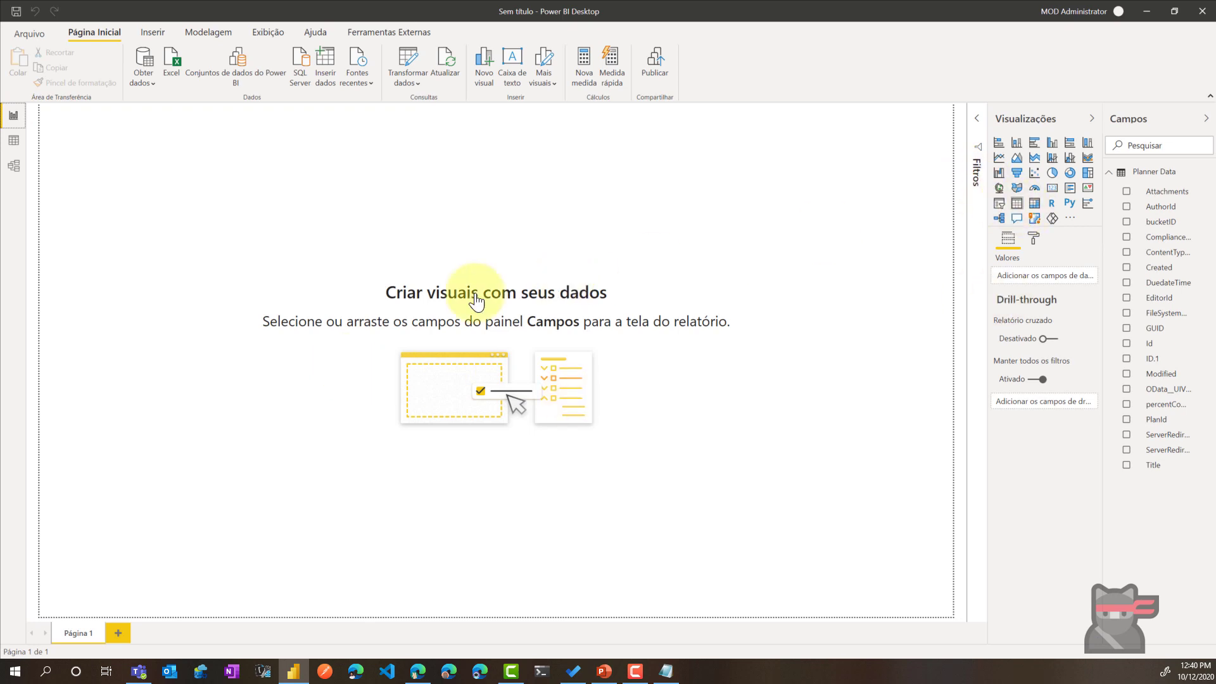
left_click_drag(214, 286, 422, 323)
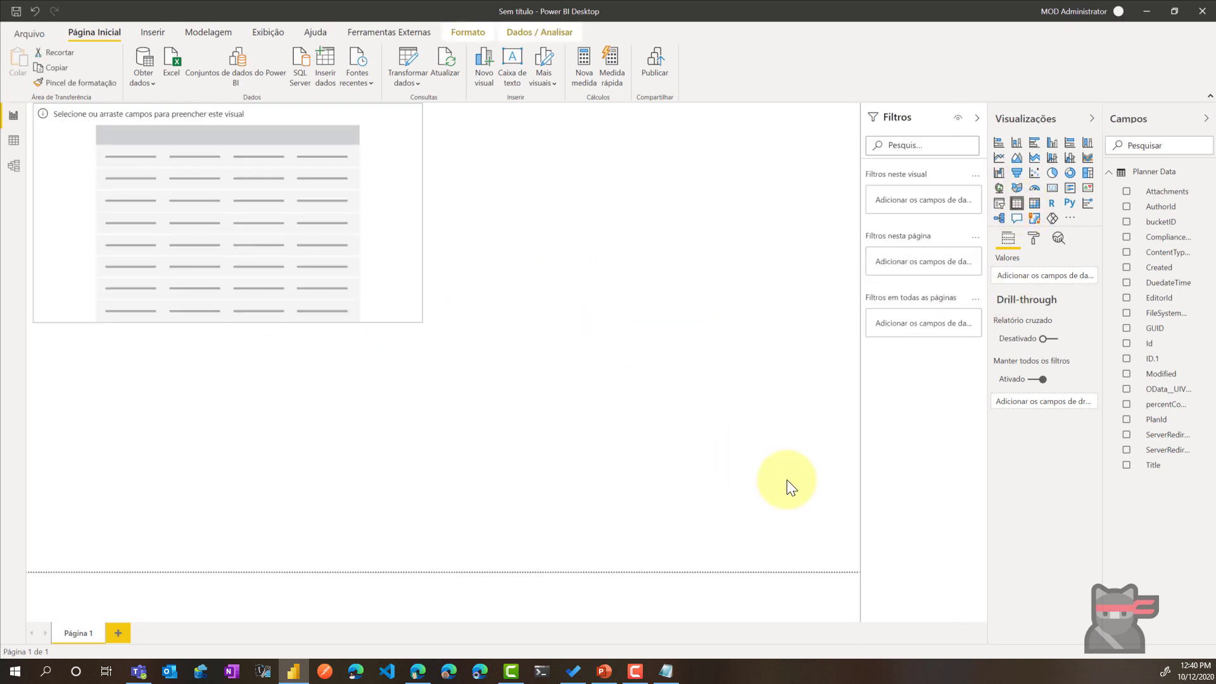
left_click_drag(786, 479, 944, 575)
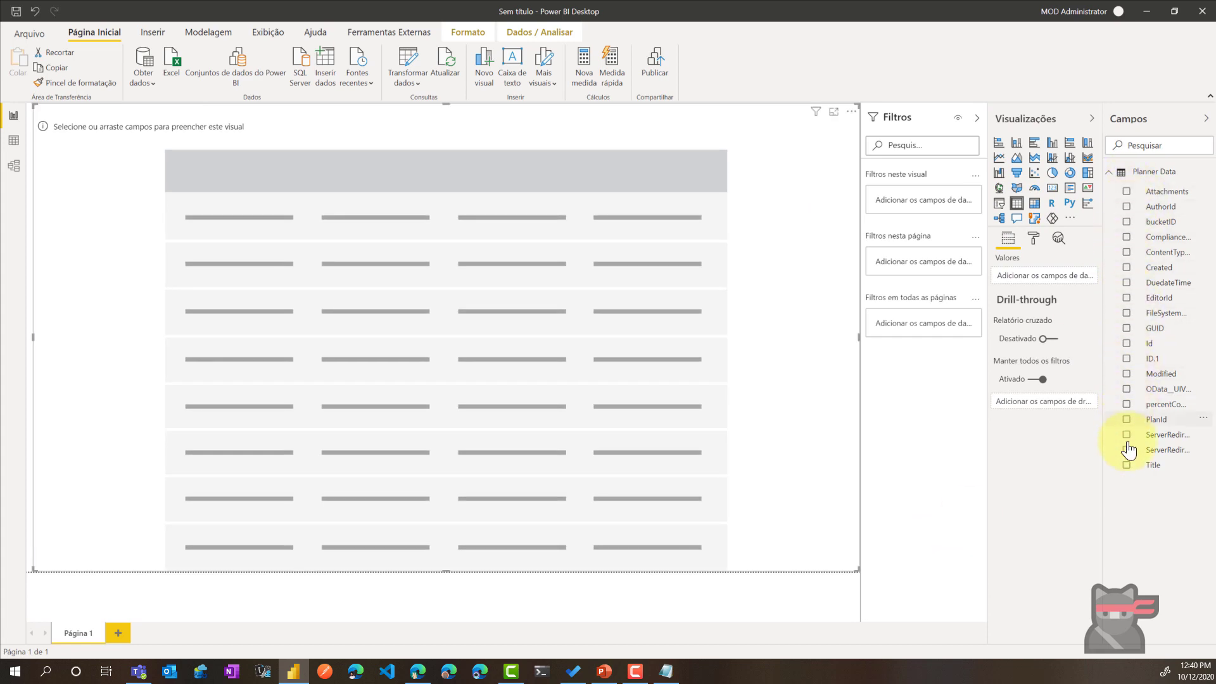
Step: Fill the table visual with the Title, PlanId, bucketID, DuedateTime and percentComplete fields and slightly reduce its height
left_click(1126, 466)
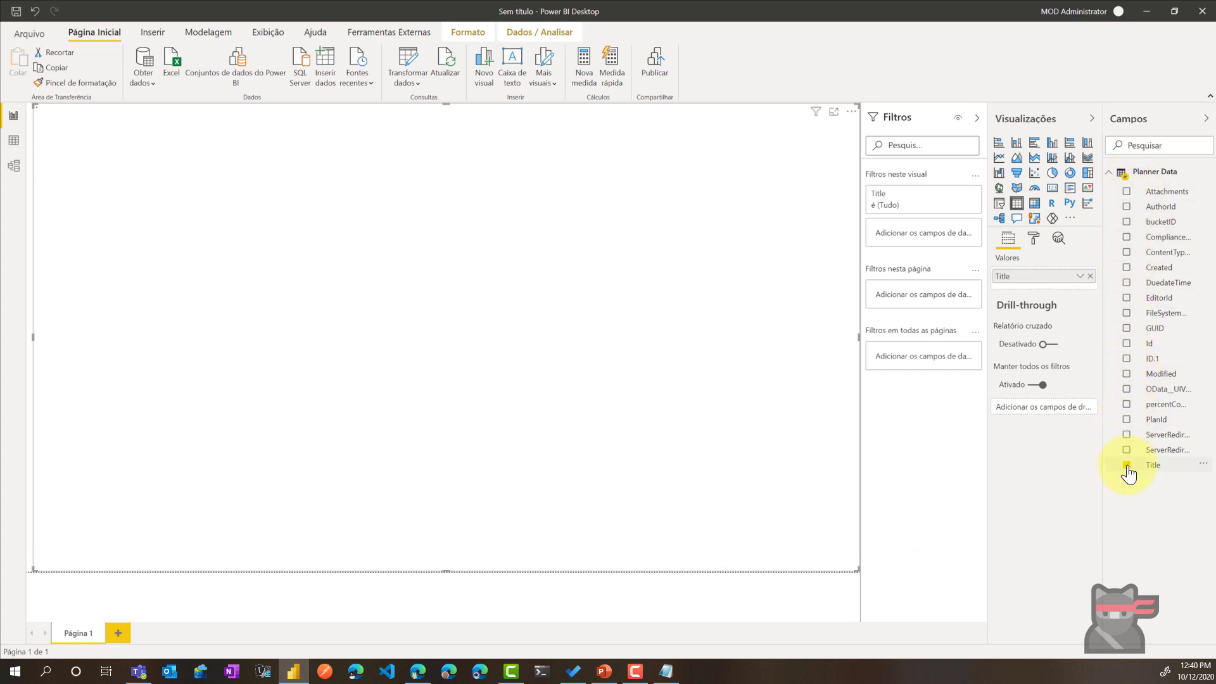
left_click(1125, 421)
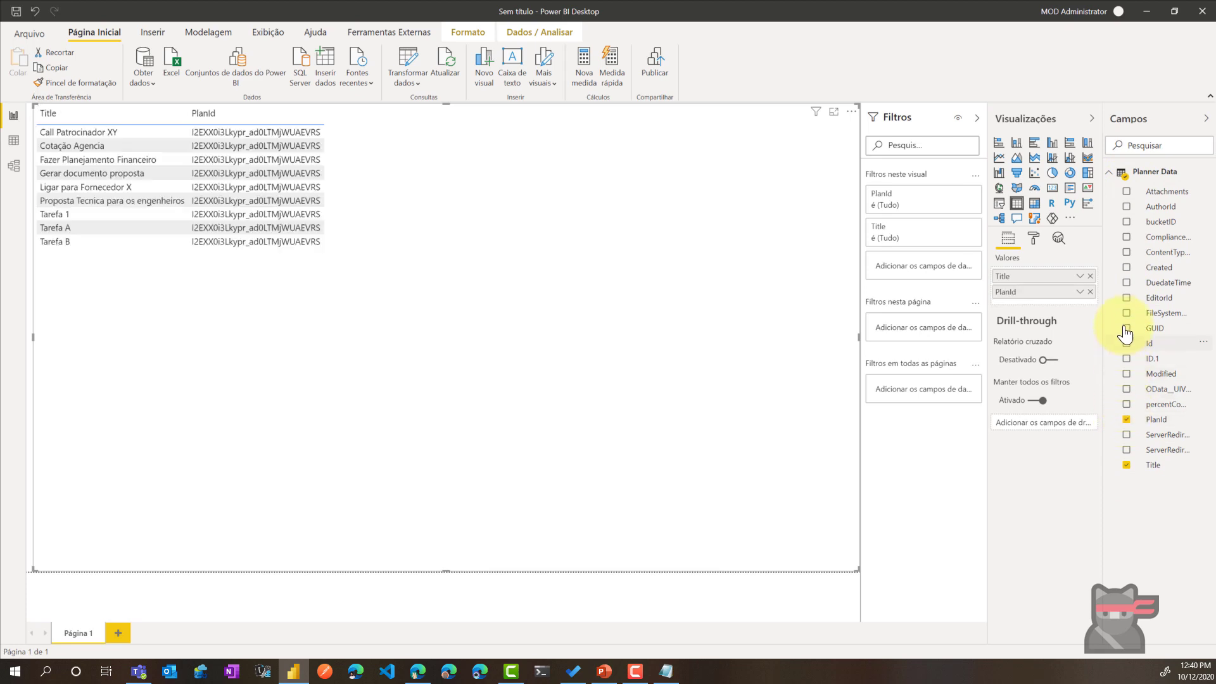
left_click(1128, 223)
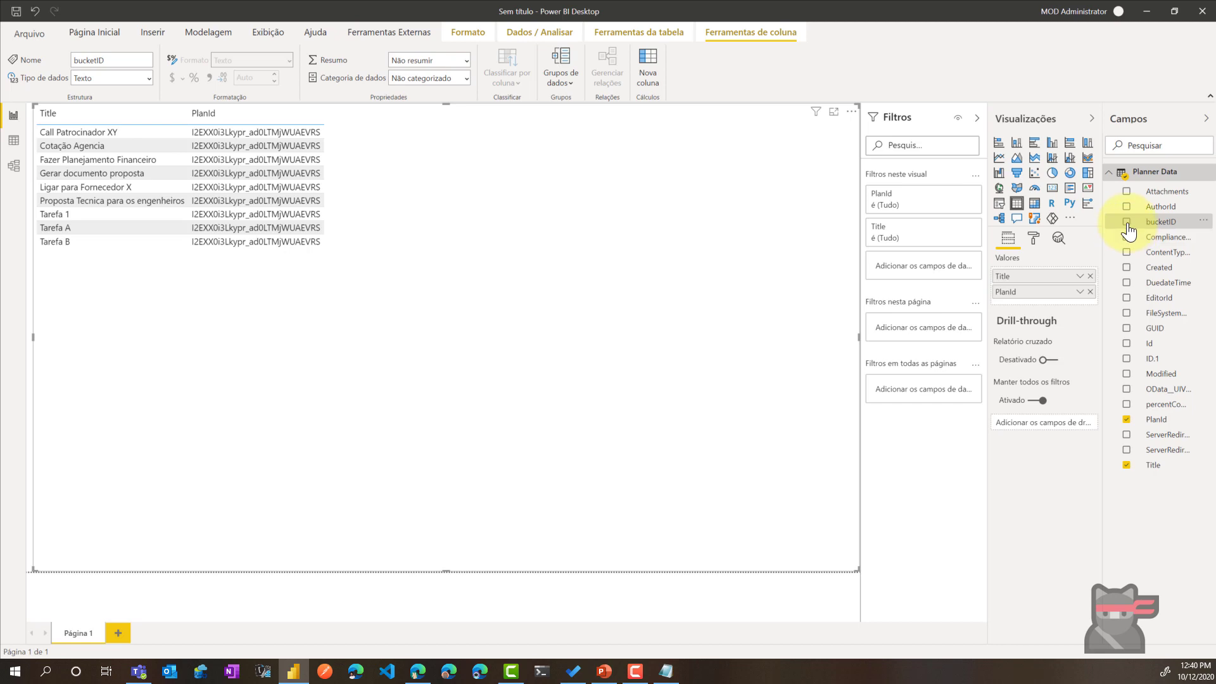
left_click(1126, 222)
left_click(1127, 286)
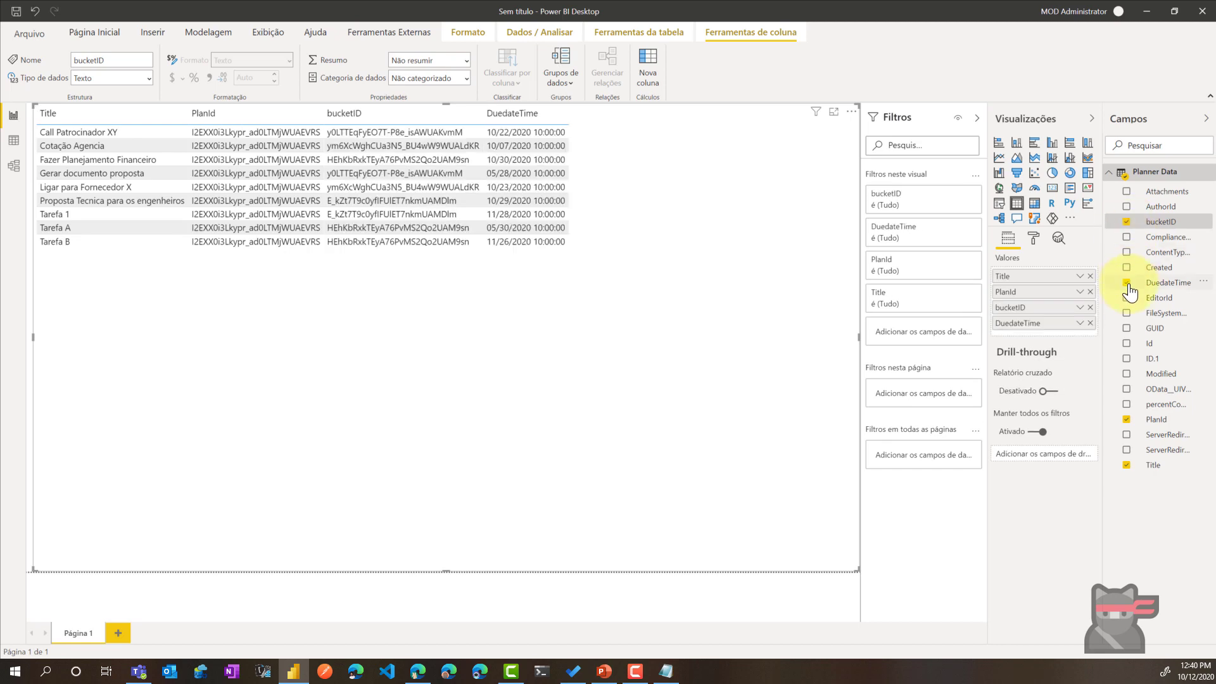
left_click(1127, 405)
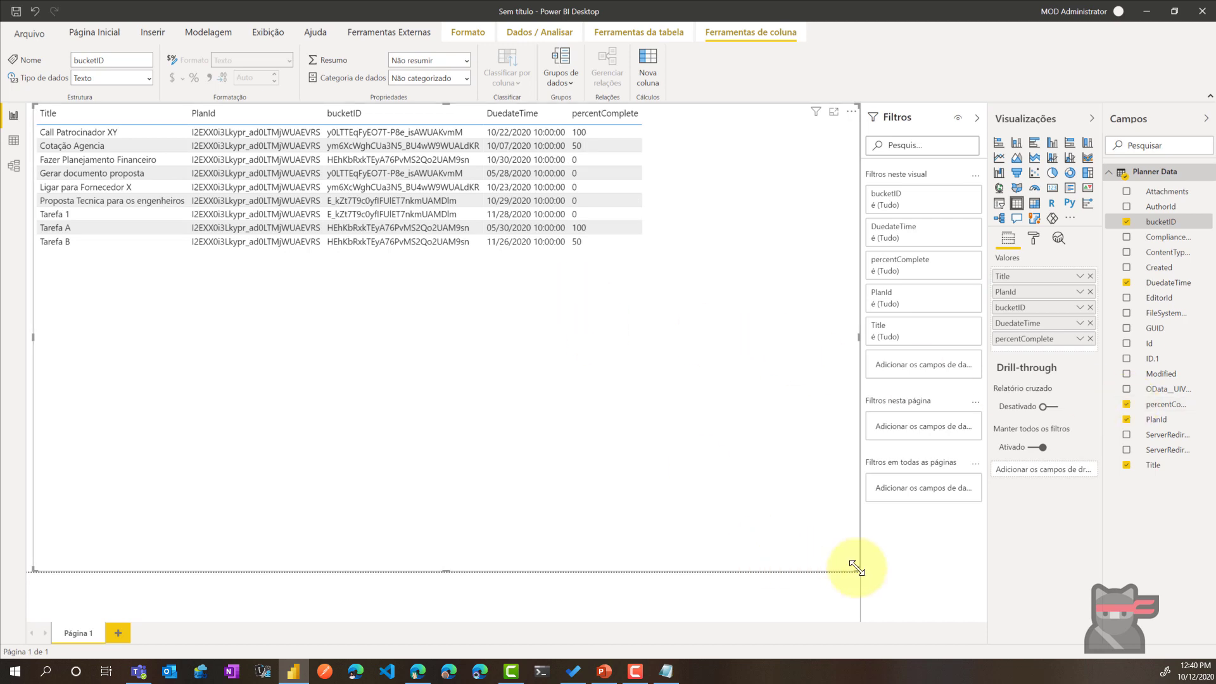
mouse_move(858, 570)
left_mouse_down()
mouse_move(814, 464)
mouse_move(858, 561)
left_mouse_up()
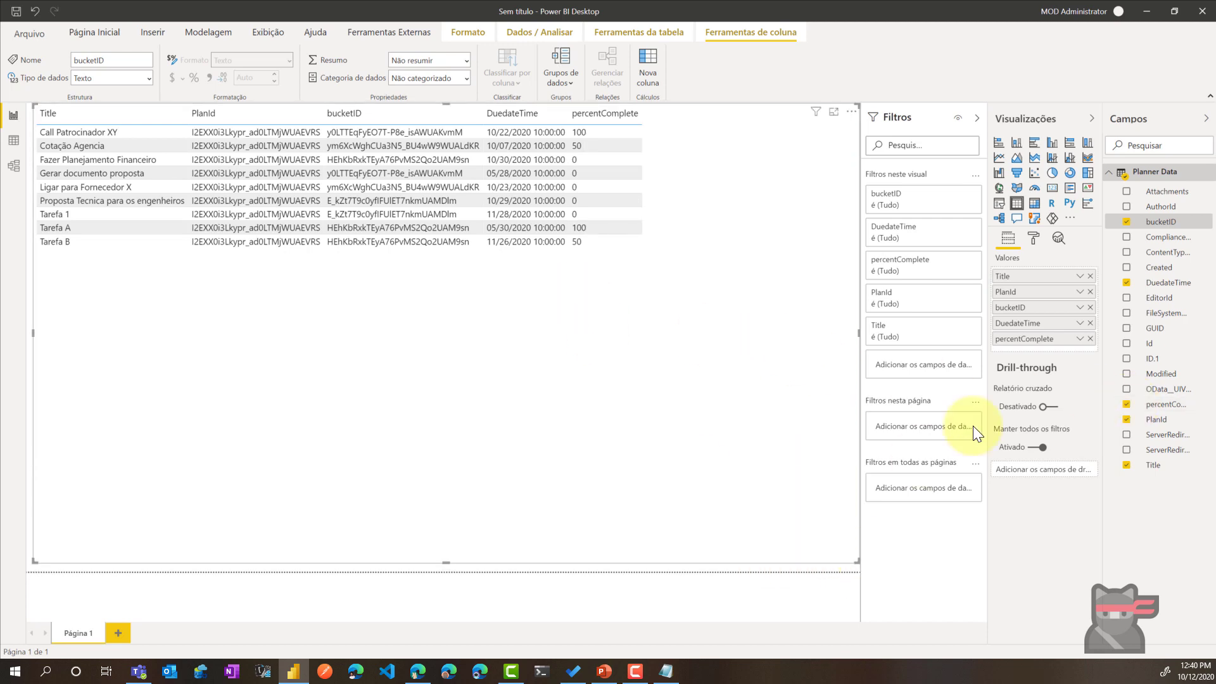
left_click(1036, 238)
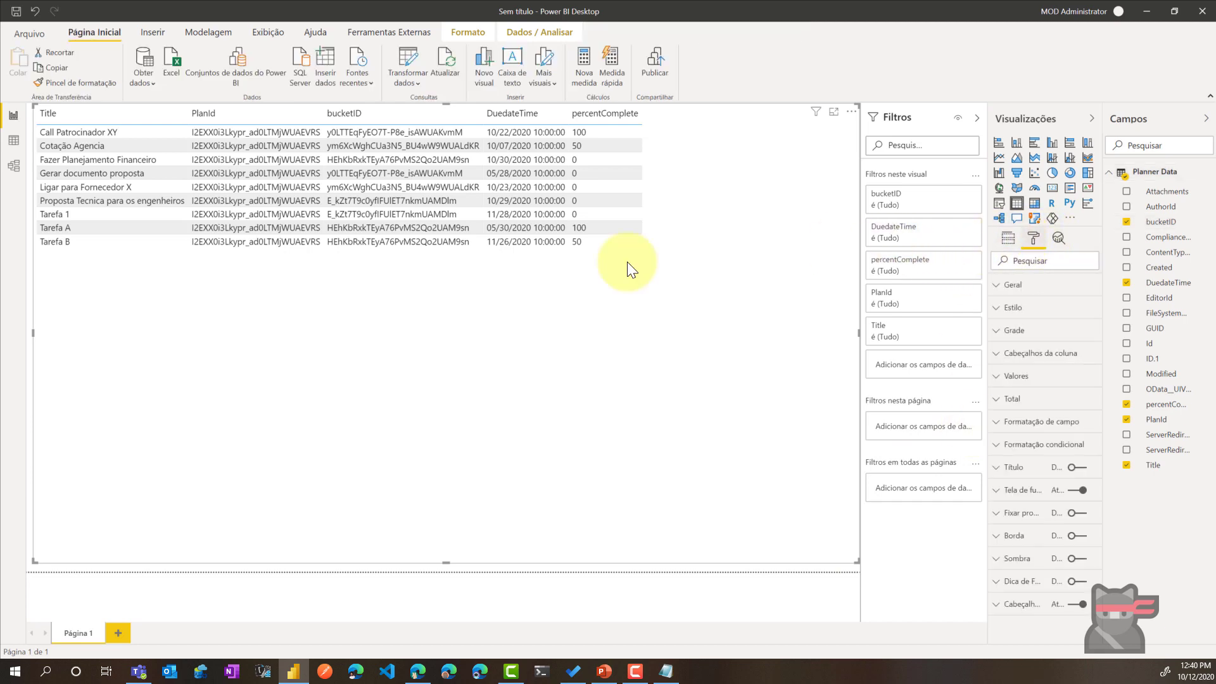
left_click(525, 228)
left_click(461, 253)
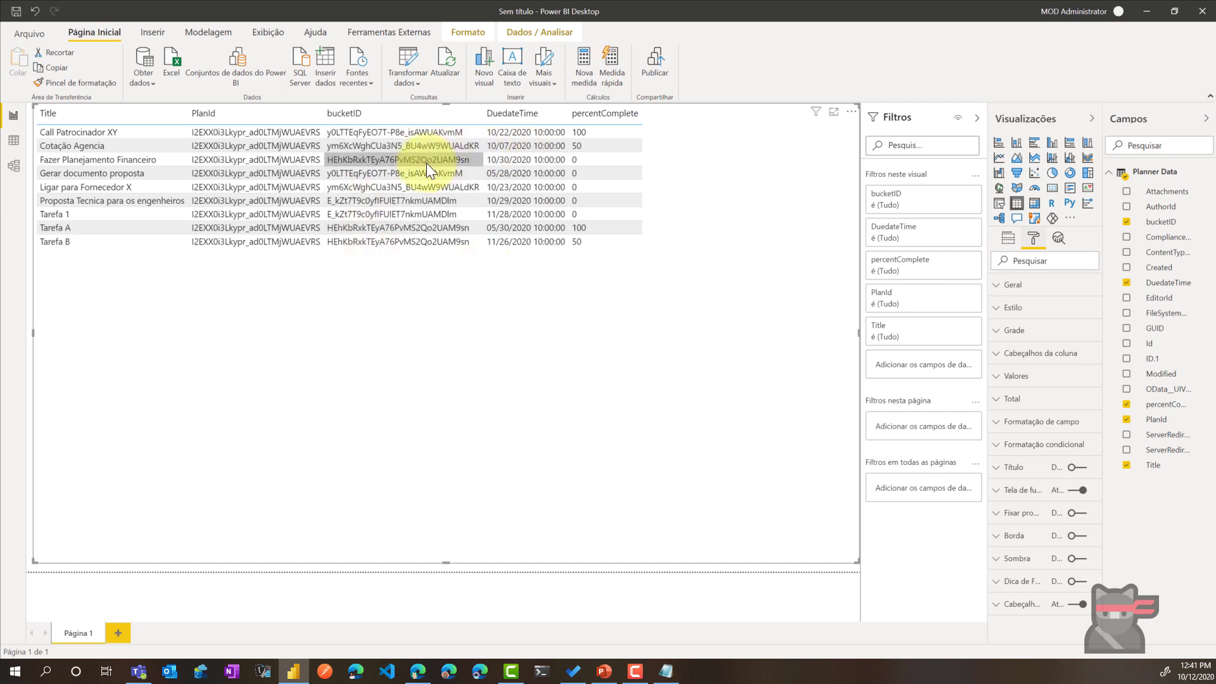
Step: Start publishing the report and save it to the Desktop as power bi planner
left_click(646, 62)
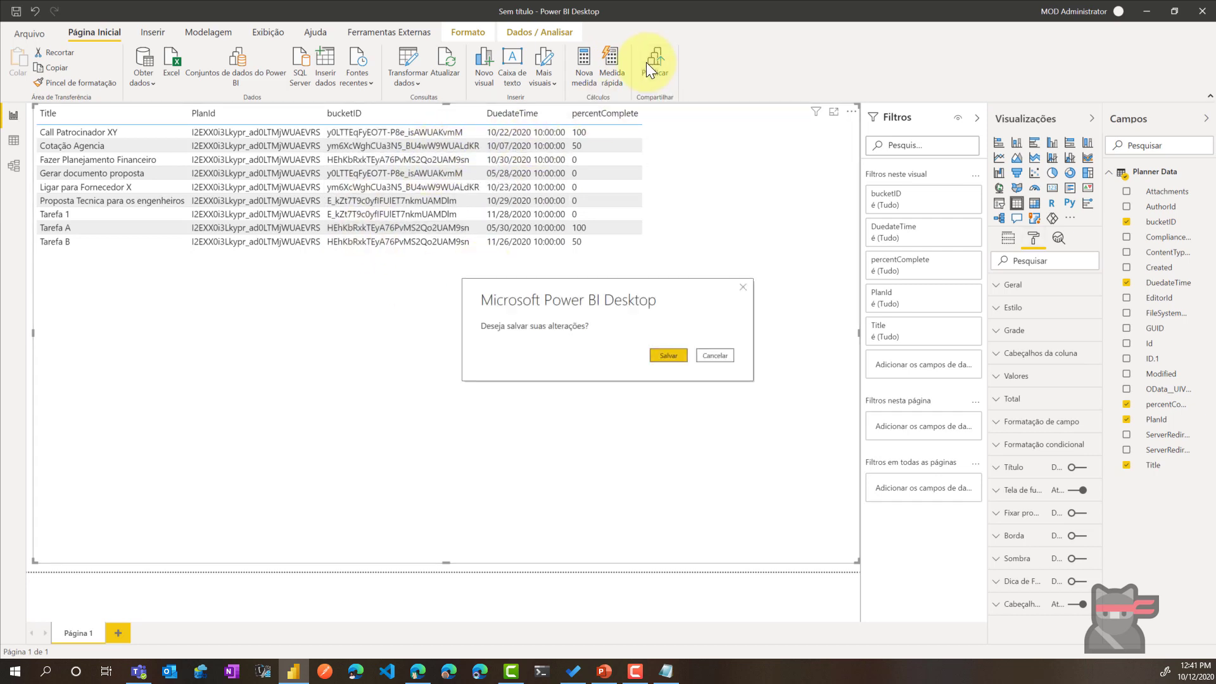
left_click(674, 355)
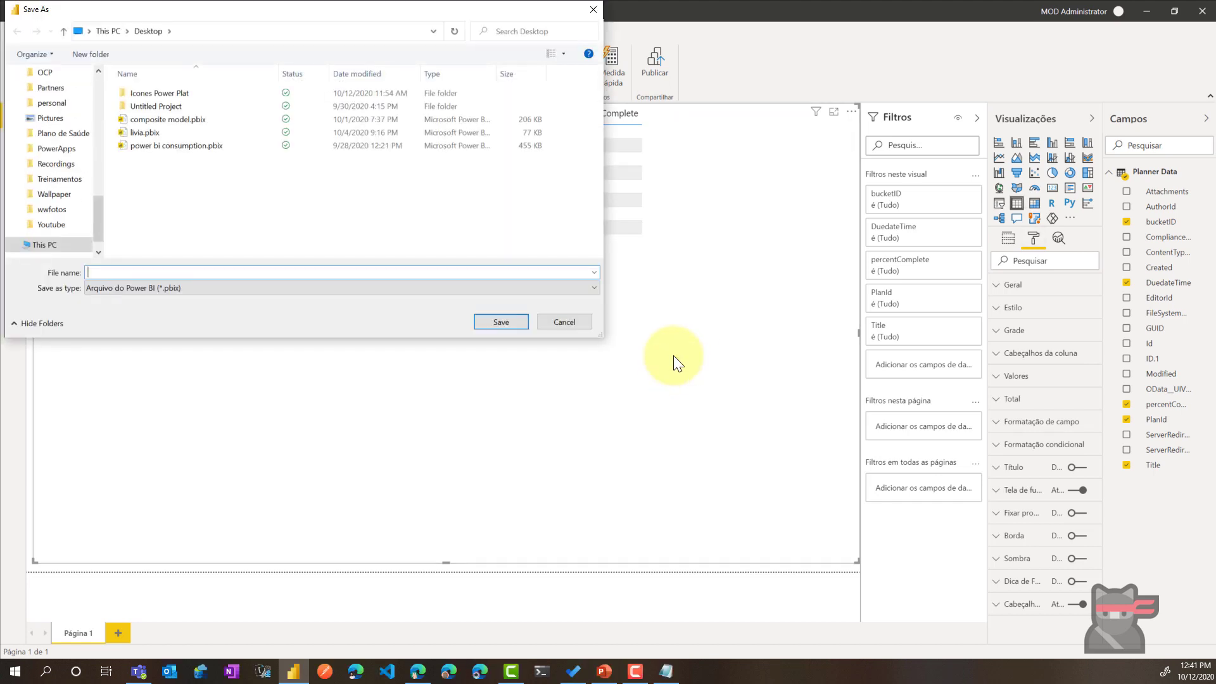
type("power ")
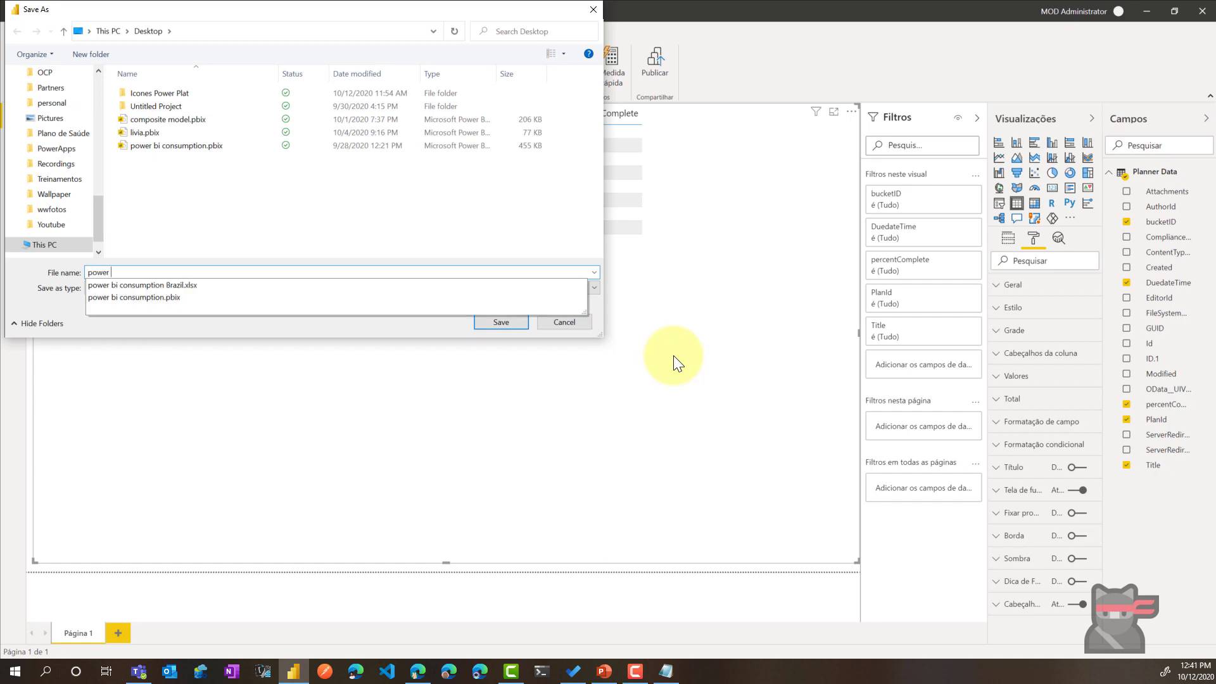
type("bi planner")
key("Return")
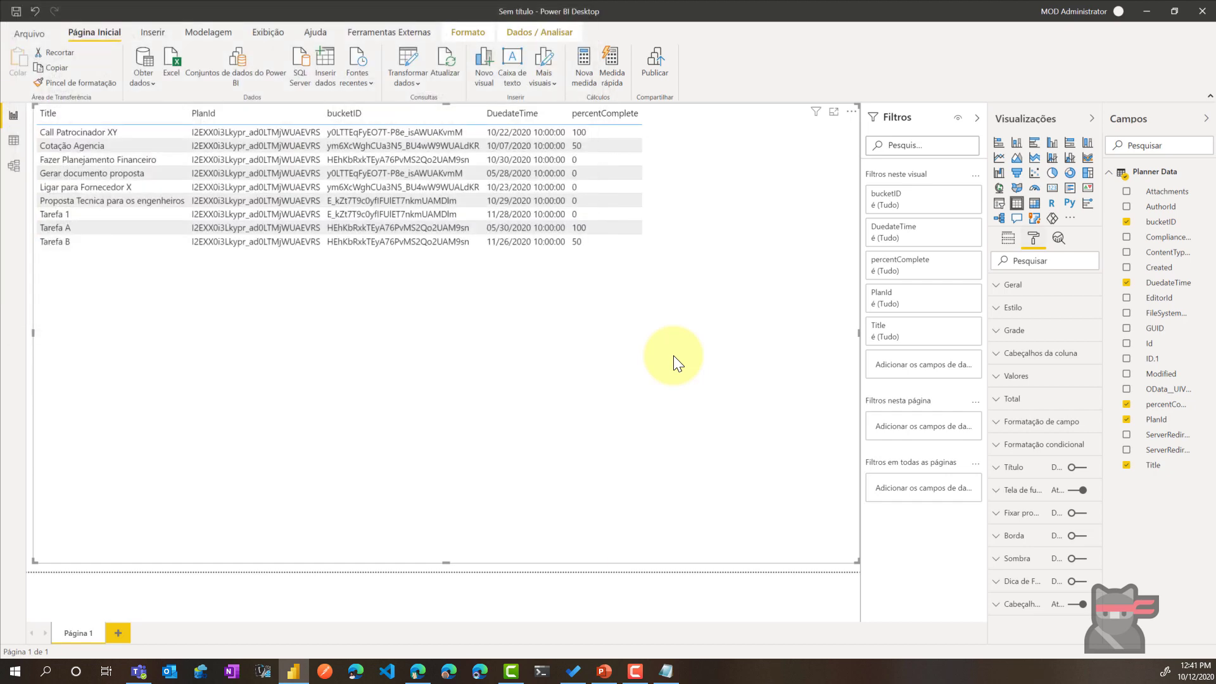
Step: Publish the power bi planner report to the Contoso Finance workspace
left_click(658, 68)
scroll(541, 337, "down", 1)
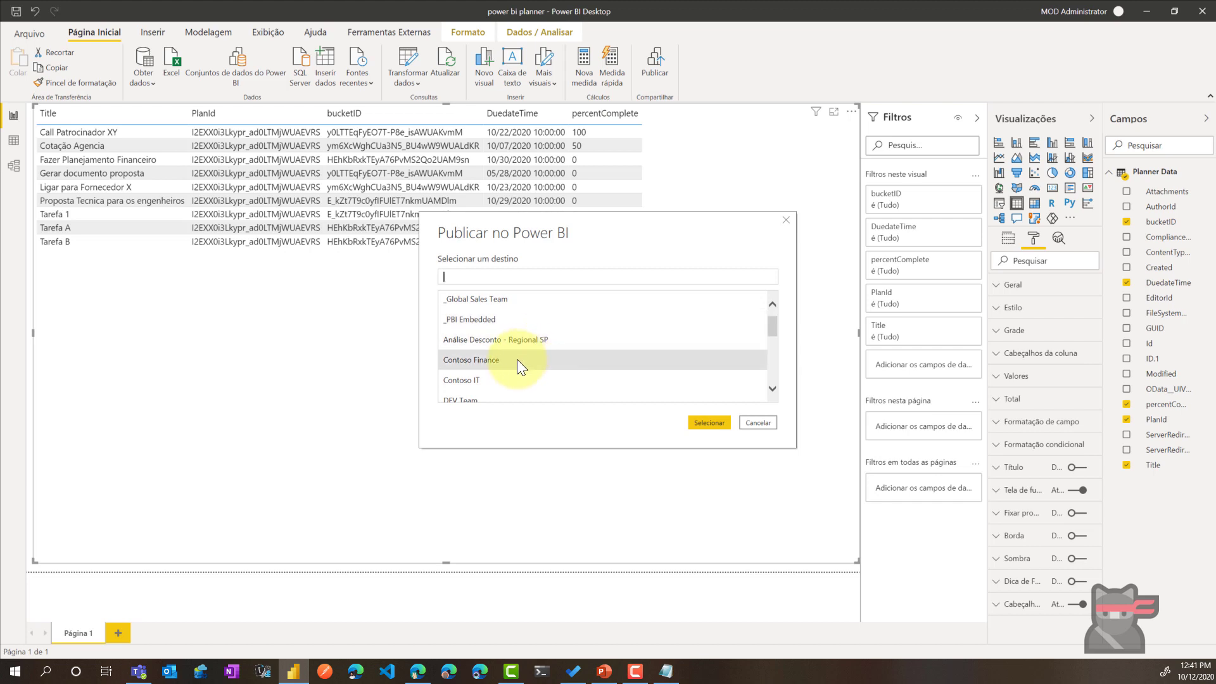
left_click(517, 359)
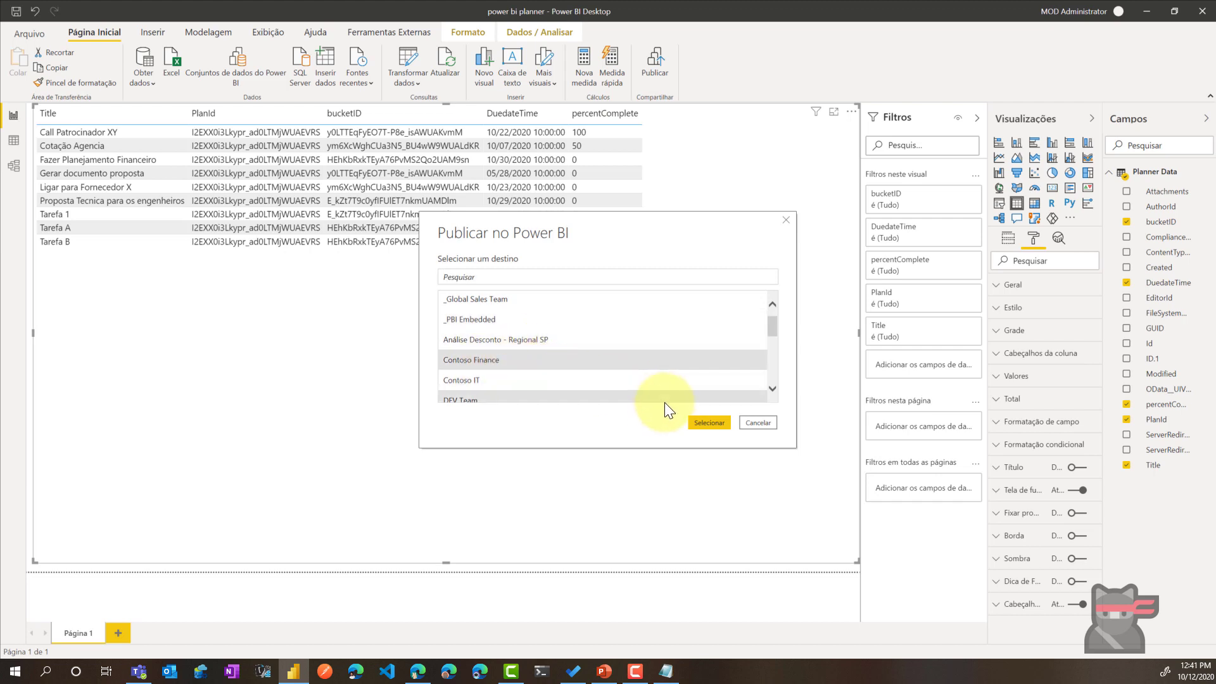
left_click(702, 422)
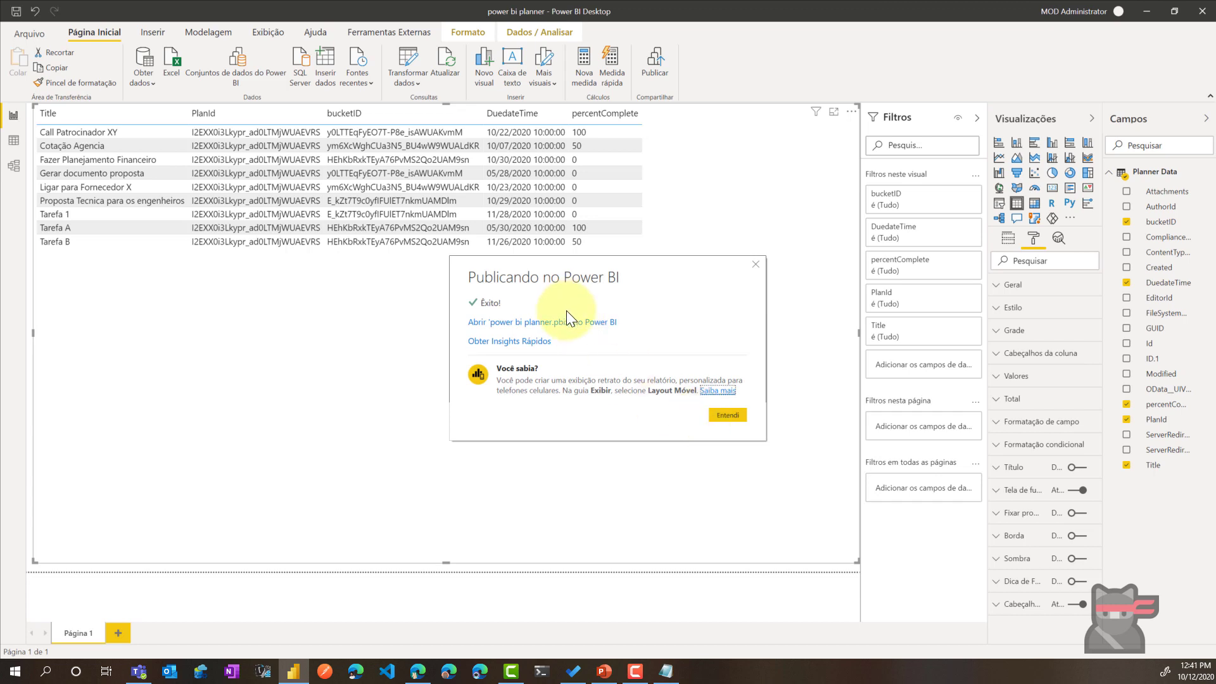
Step: Switch to the browser, open powerbi.com in a new tab and sign in to the Power BI service
left_click(418, 672)
left_click(622, 12)
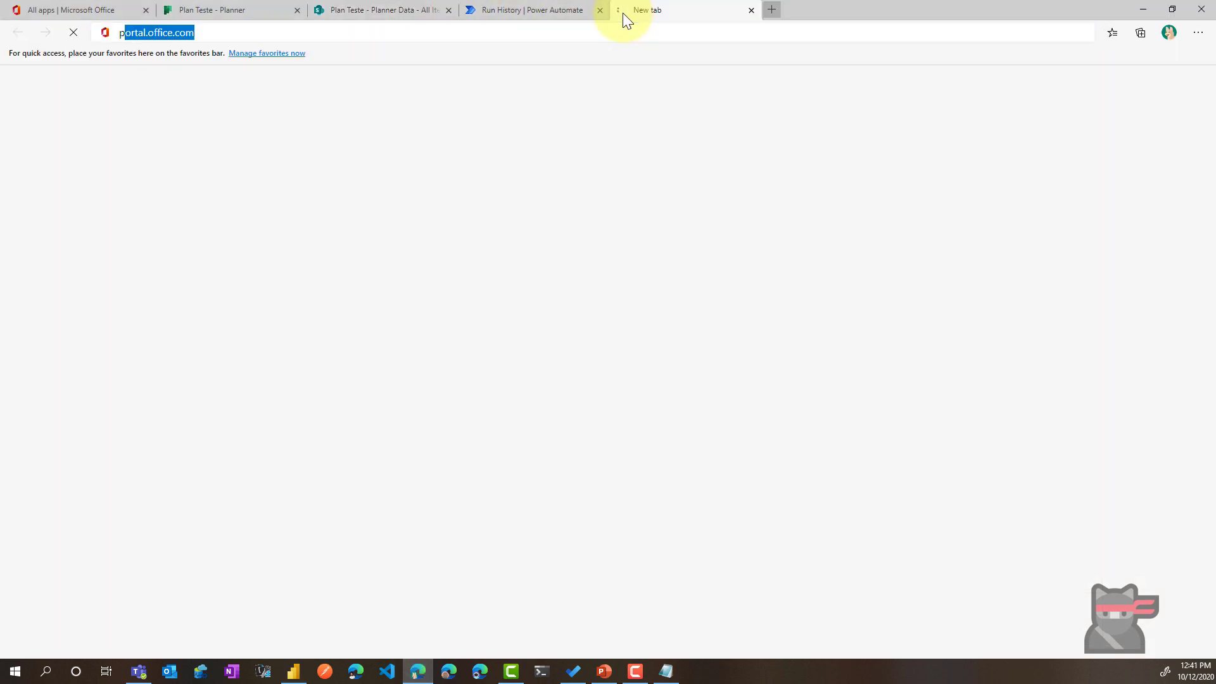
type("powerbi.com")
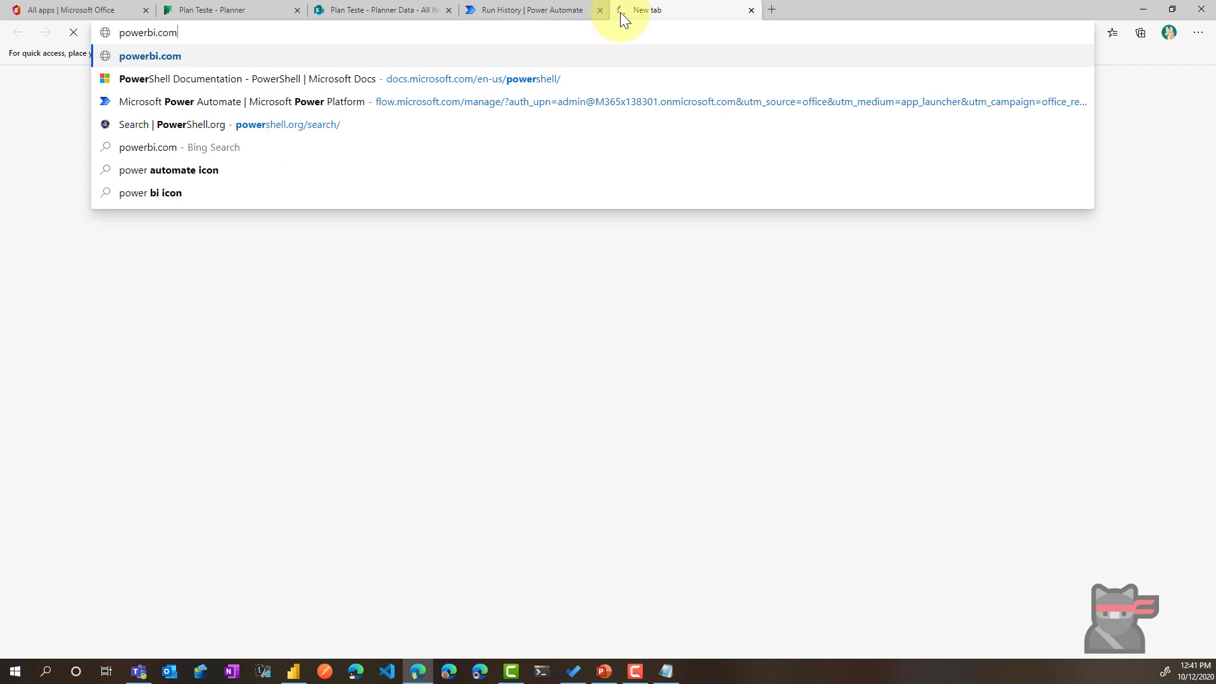
key("Return")
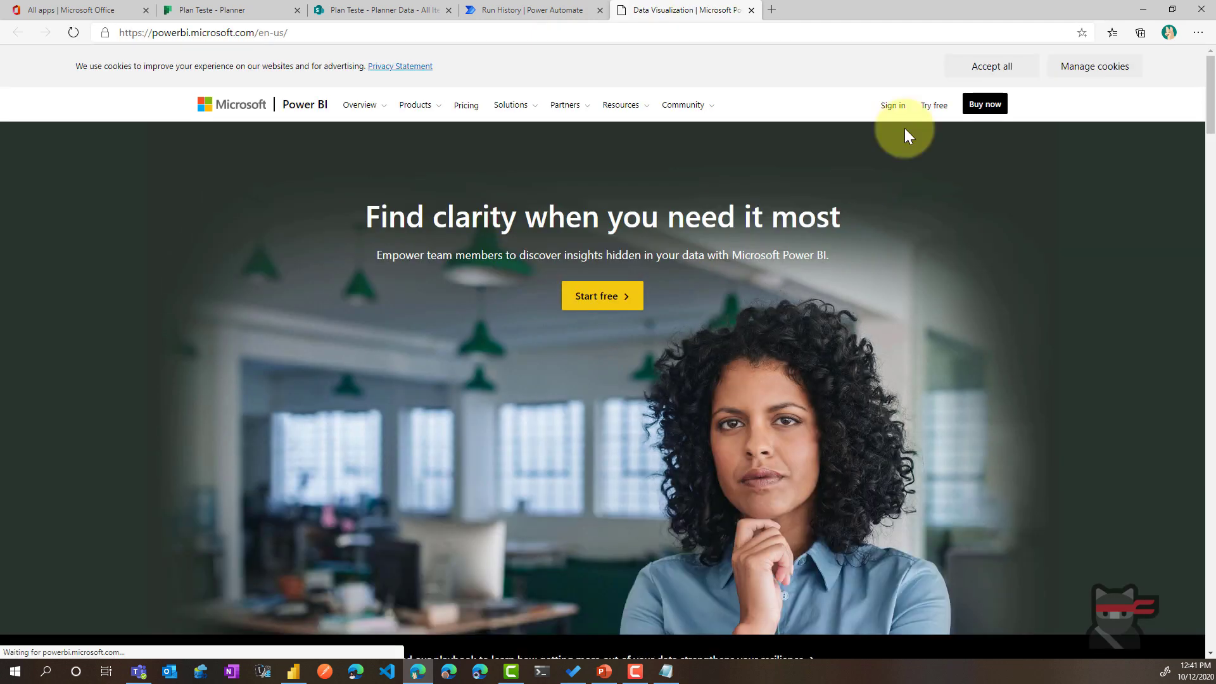
left_click(894, 106)
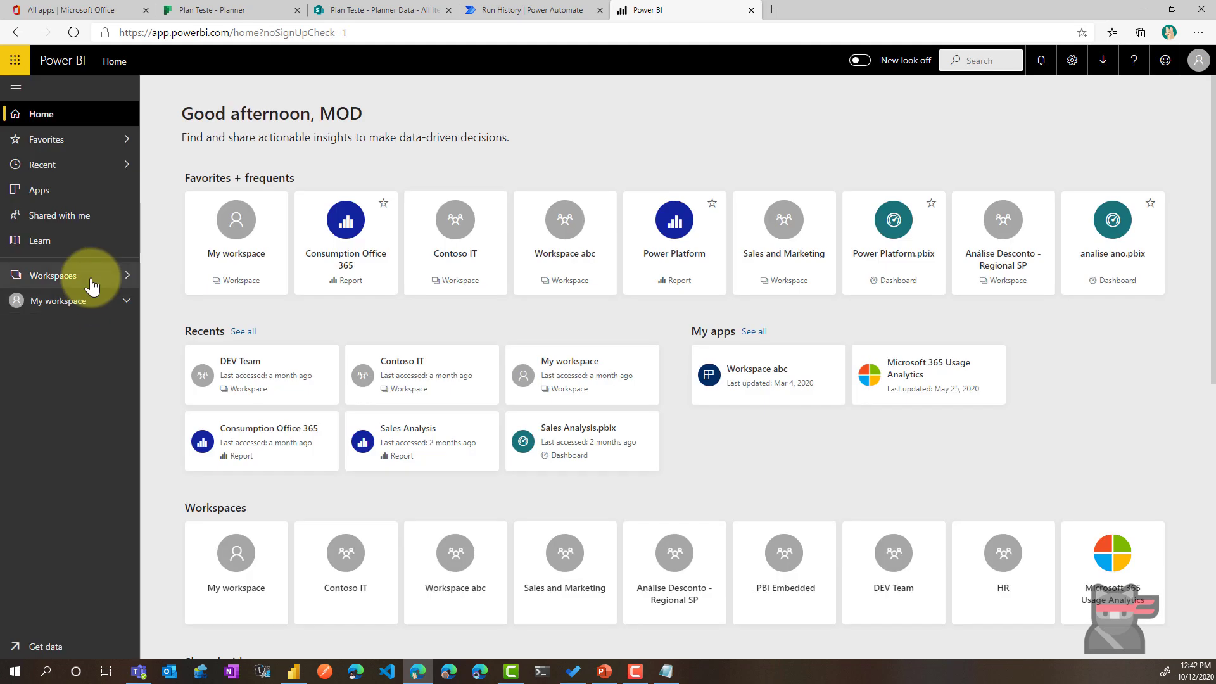
Step: Open the Contoso Finance workspace, widen the navigation pane and expand the workspace's contents there
left_click(118, 276)
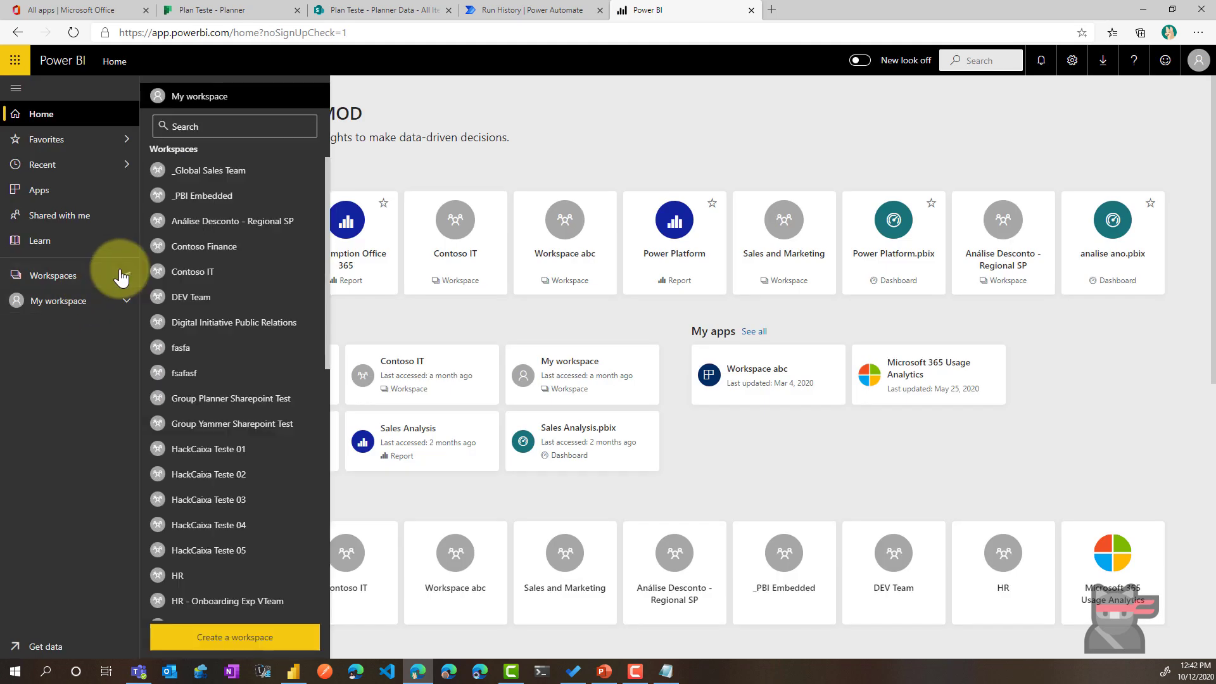
left_click(230, 248)
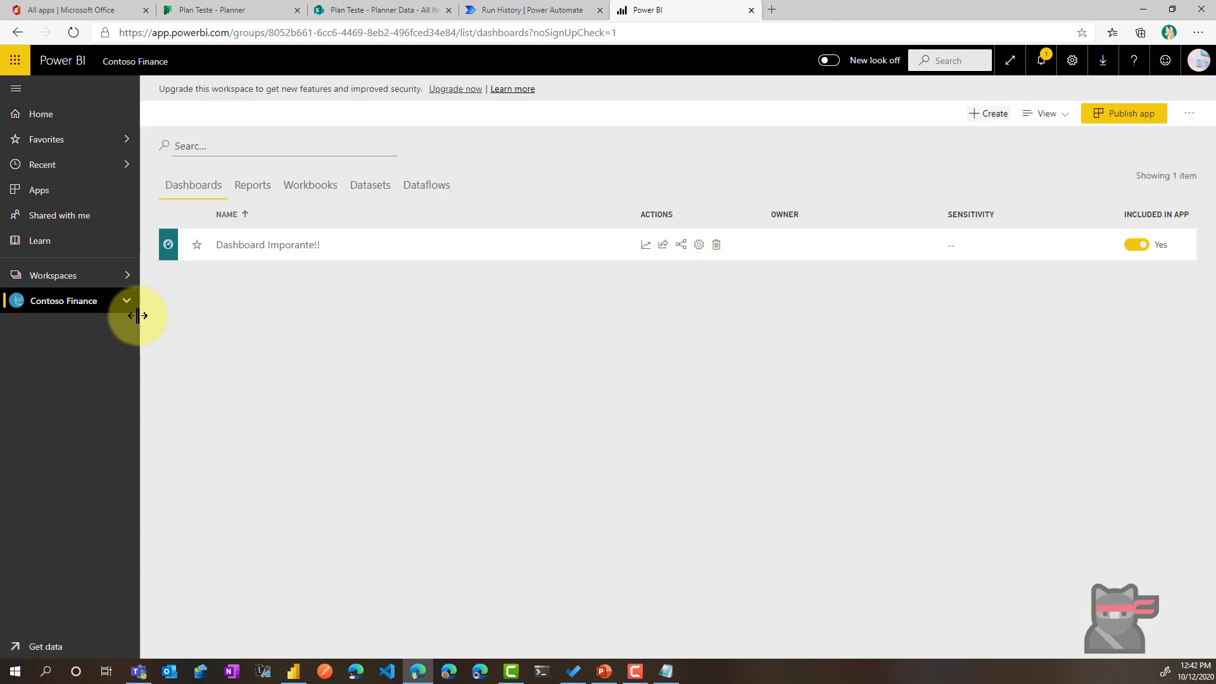
left_click_drag(145, 312, 246, 335)
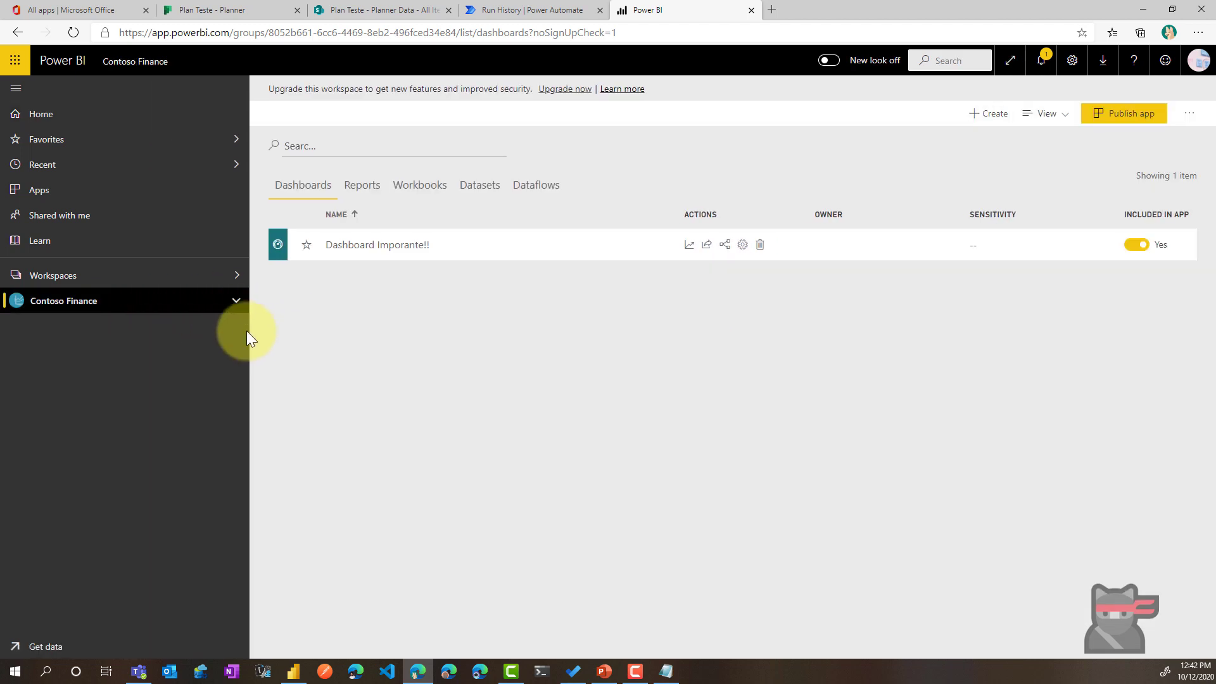
left_click(235, 300)
scroll(143, 500, "down", 1)
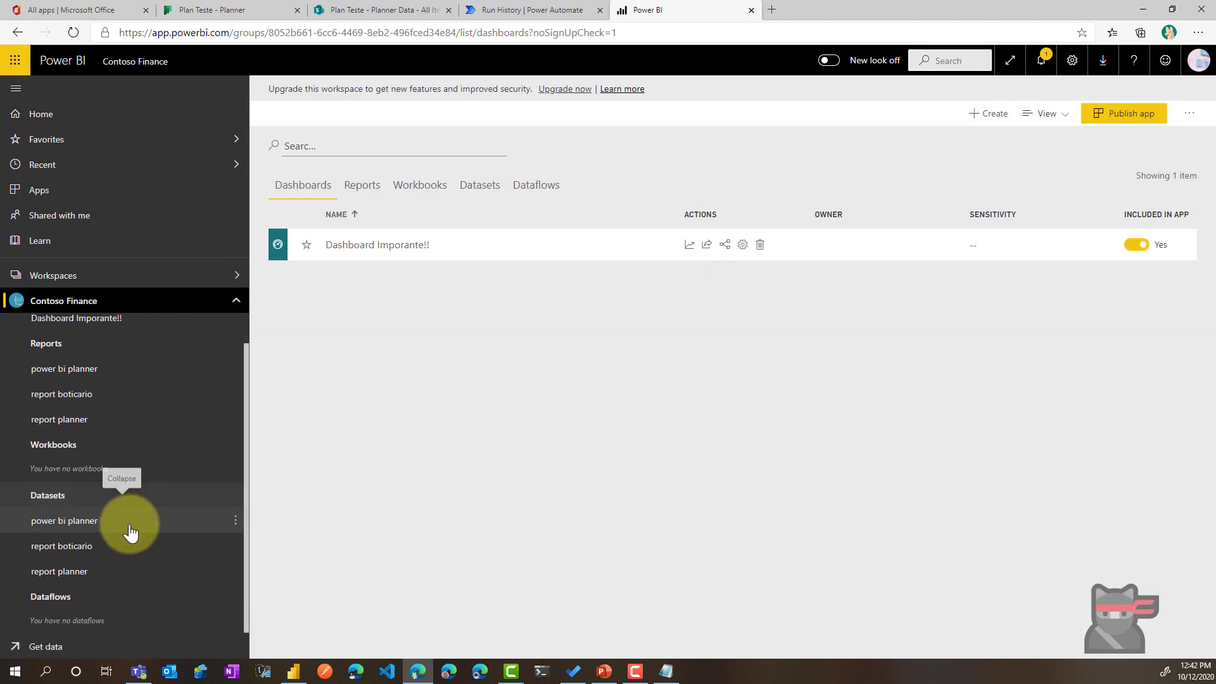
Step: Open the scheduled refresh settings of the power bi planner dataset
left_click(87, 527)
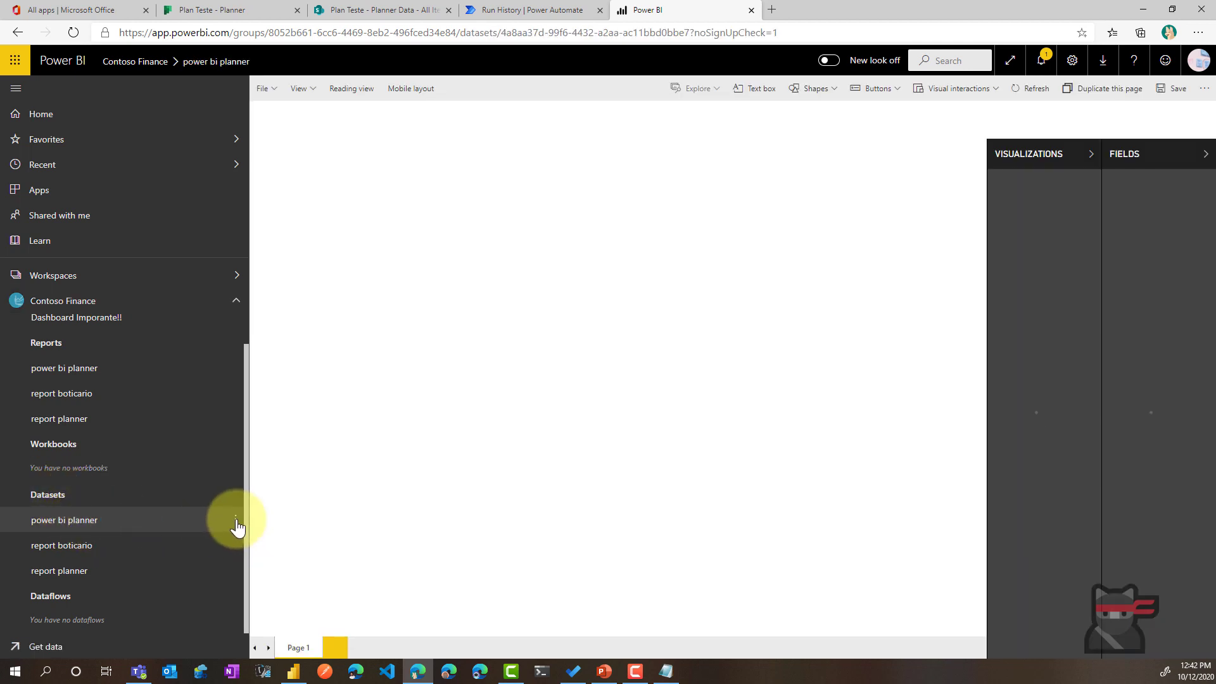
left_click(235, 520)
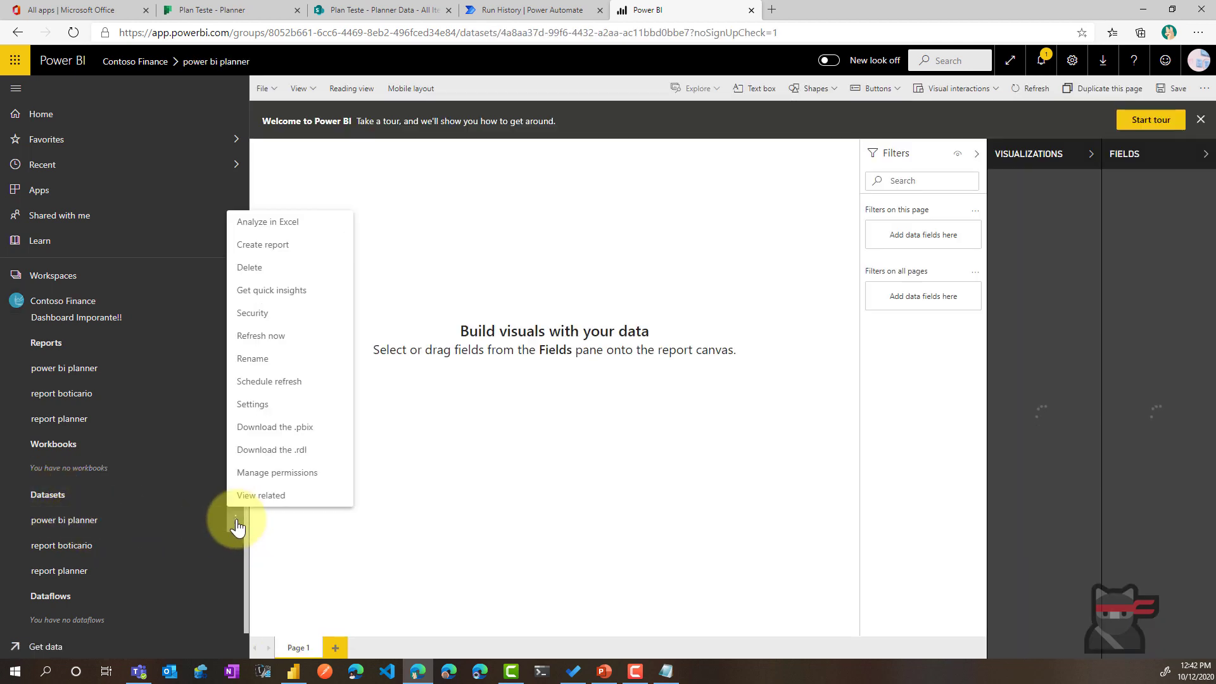
left_click(277, 382)
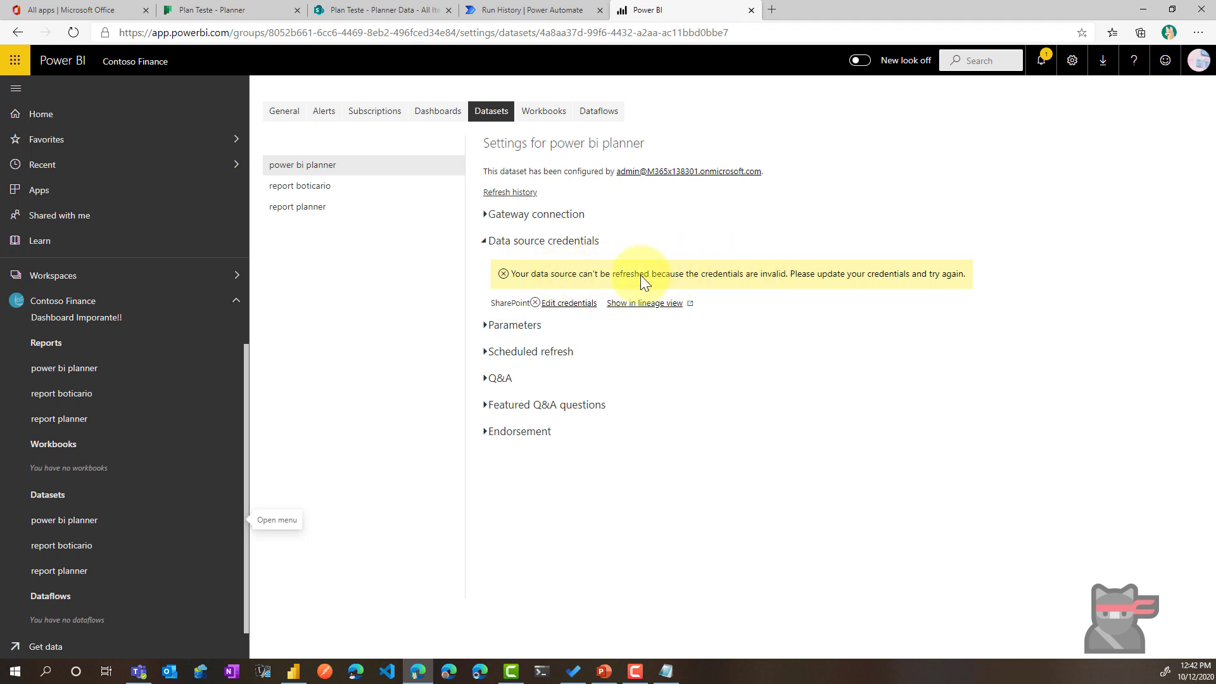
Step: Edit the dataset's SharePoint credentials, setting the authentication method to OAuth2 and the privacy level to Organizational
left_click(572, 305)
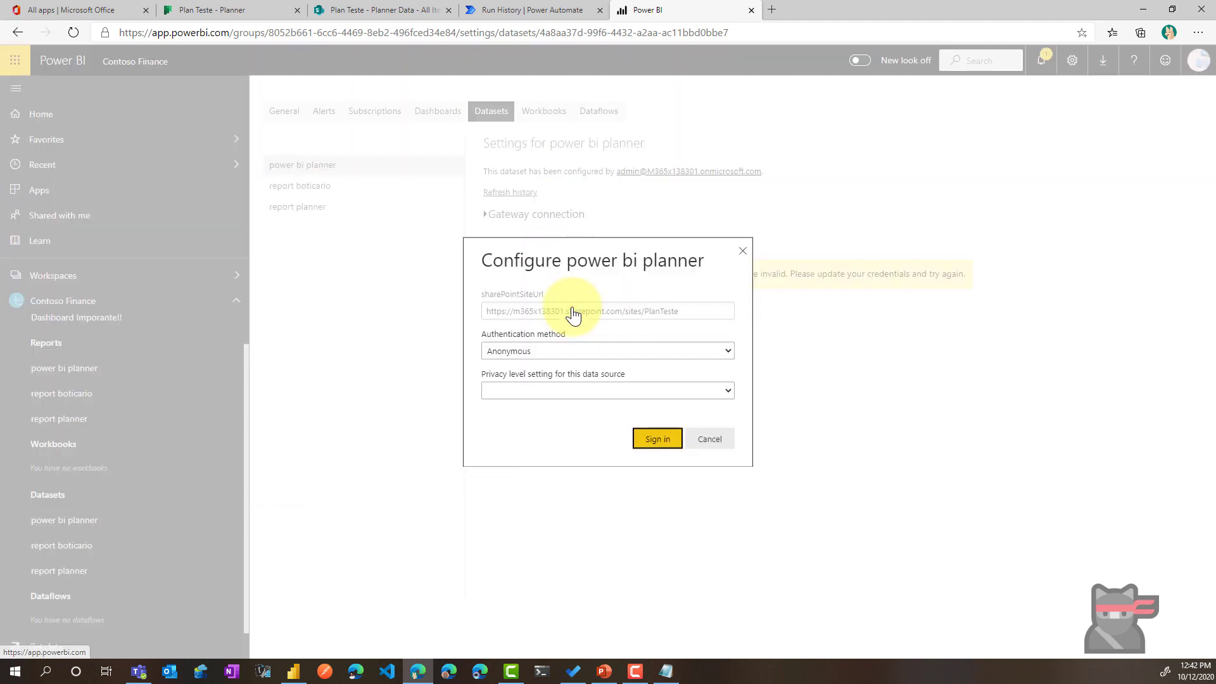
left_click(573, 350)
left_click(557, 397)
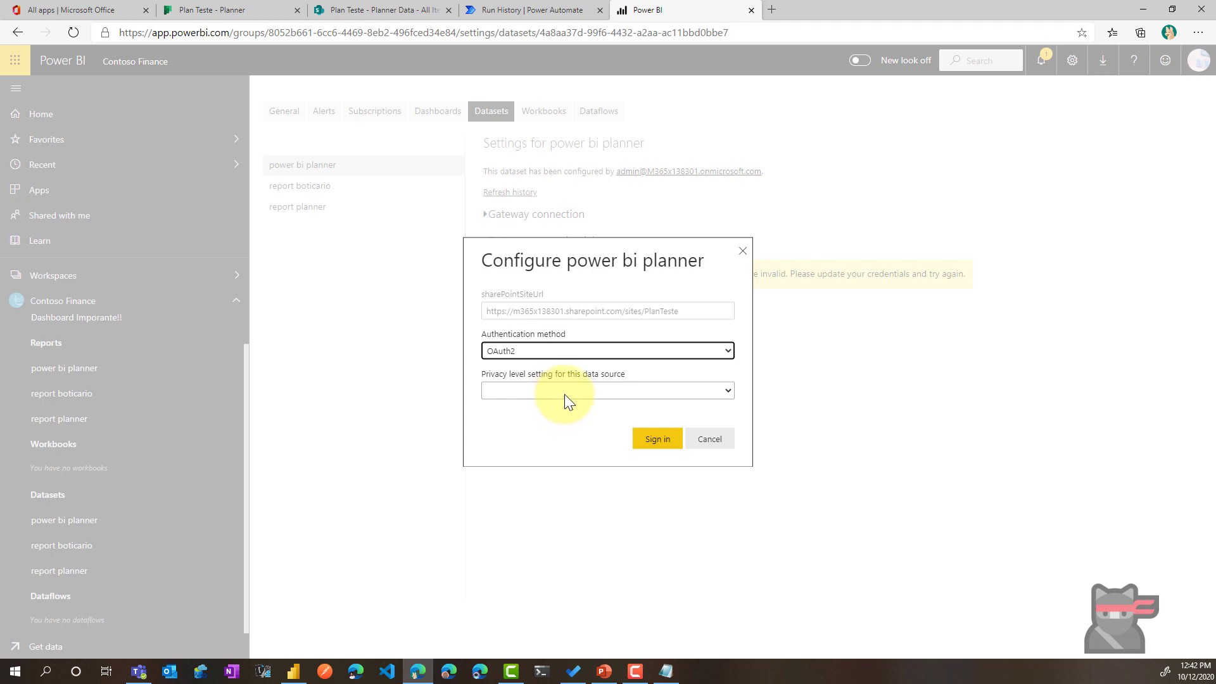
left_click(565, 394)
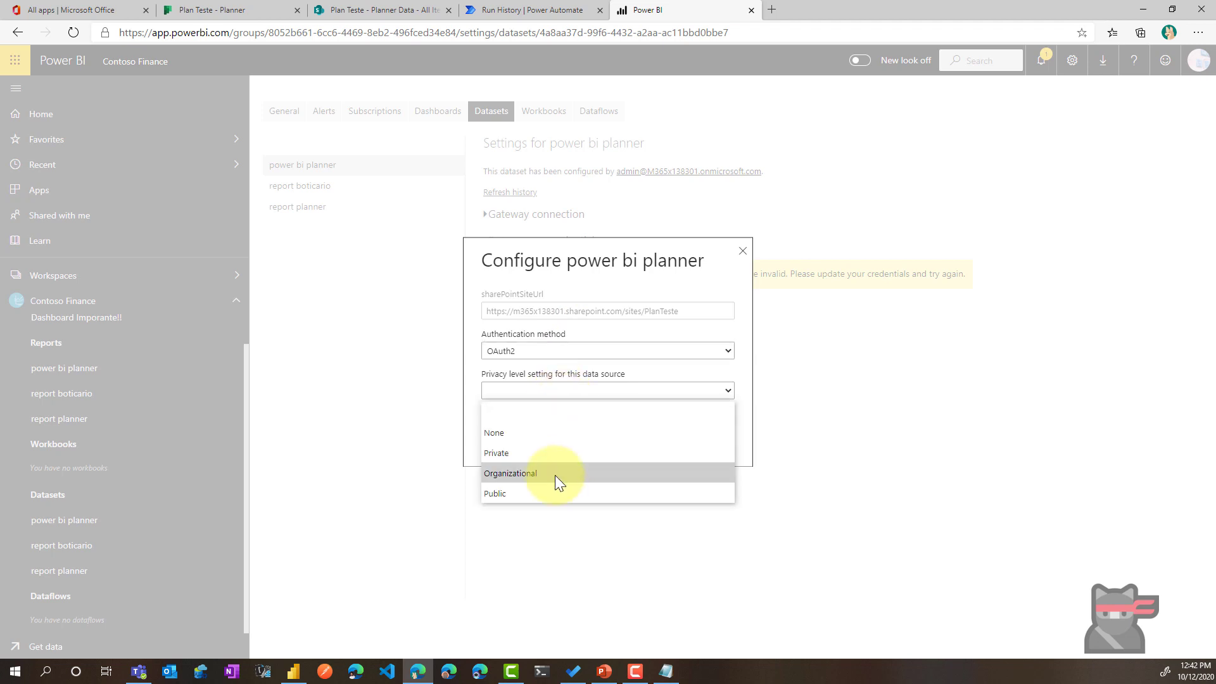
left_click(554, 475)
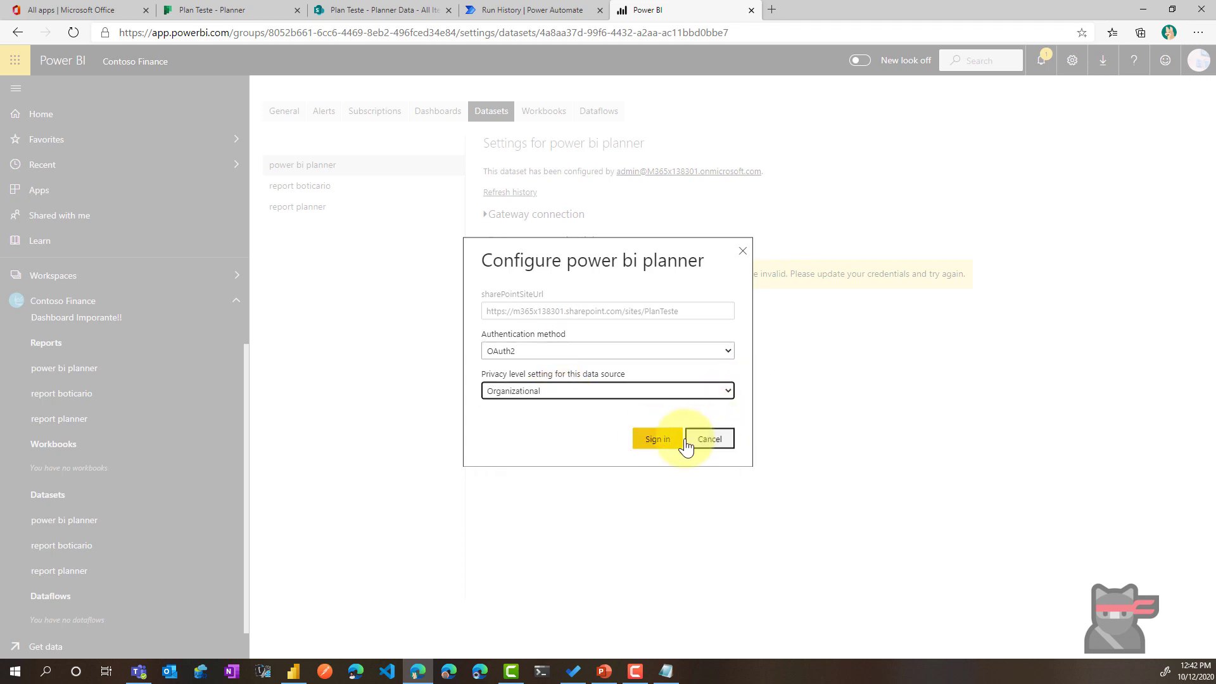
Step: Sign in to the SharePoint data source with the already signed-in administrator account
left_click(659, 443)
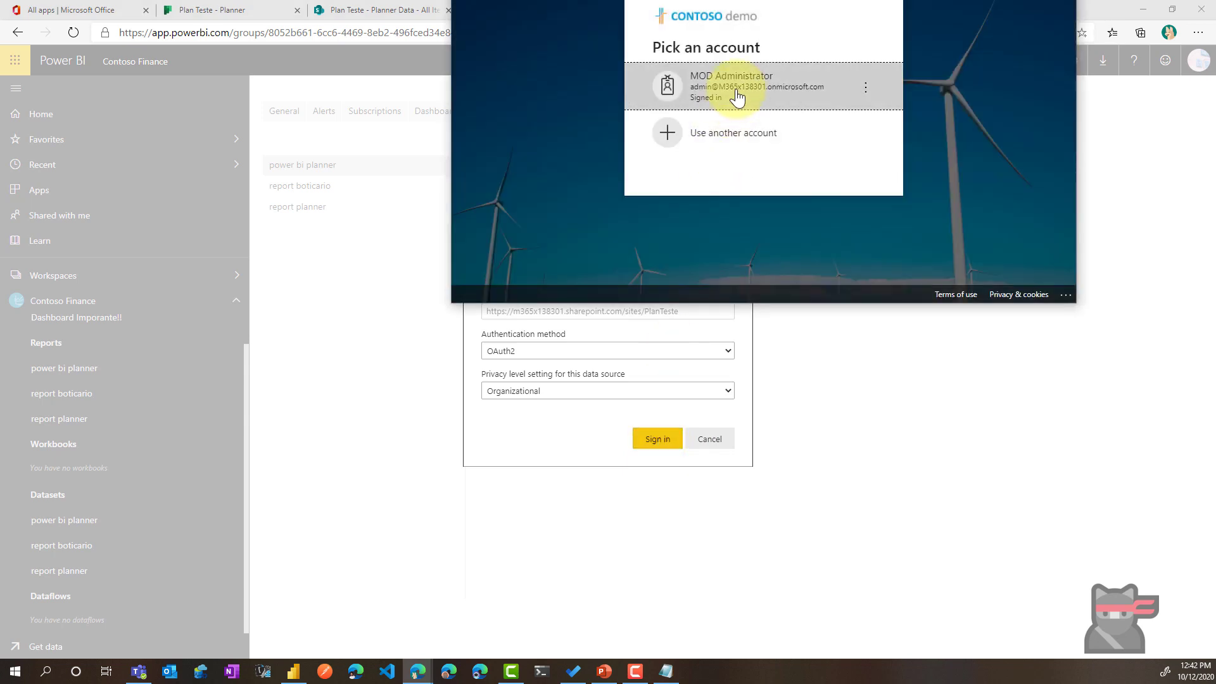
left_click(737, 96)
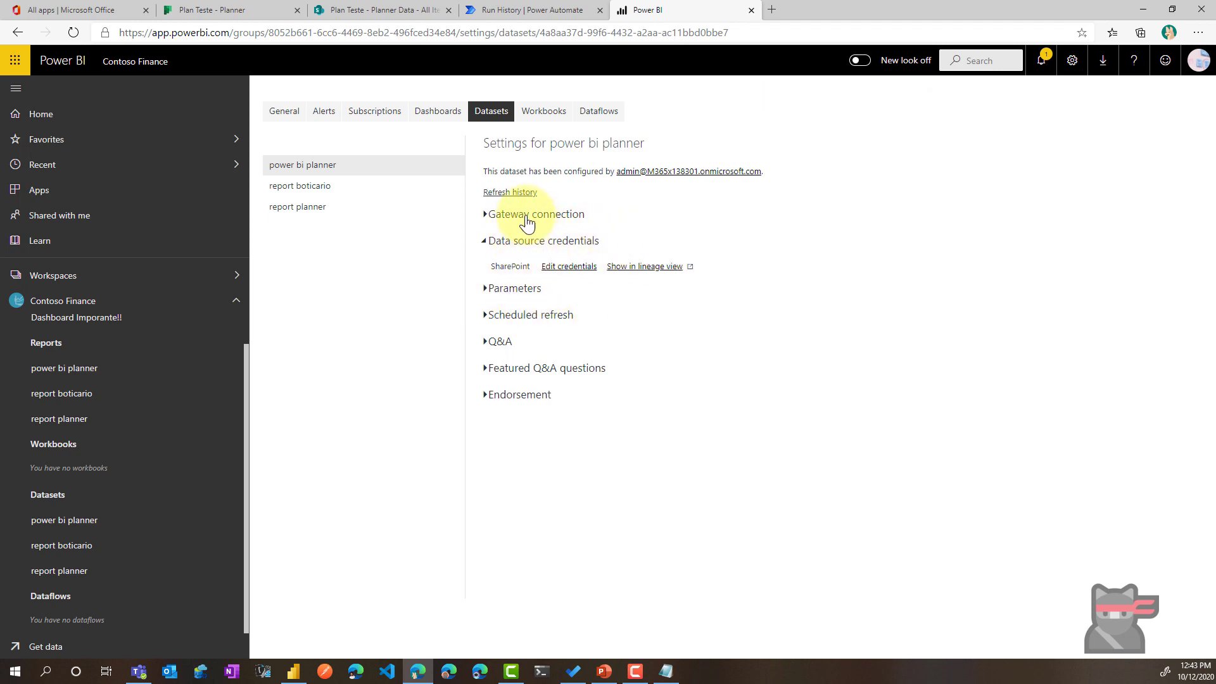
Step: Turn on scheduled refresh for the power bi planner dataset and set the refresh frequency to Weekly
left_click(523, 316)
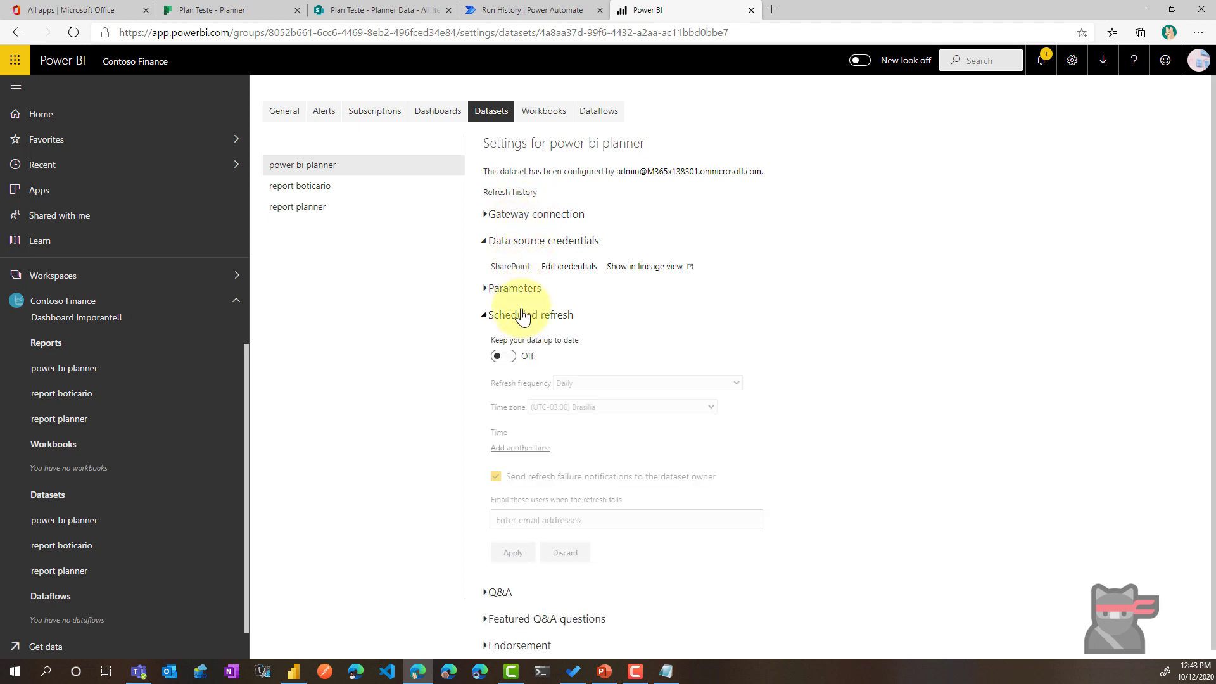
left_click(508, 357)
left_click(590, 380)
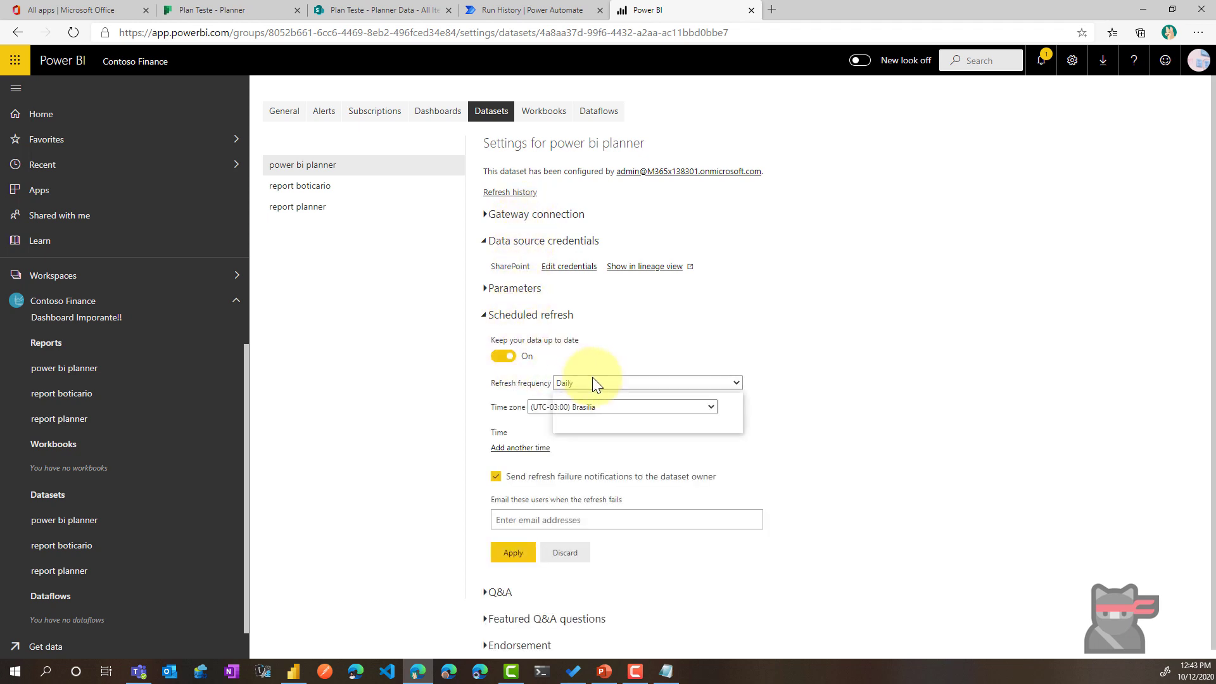
left_click(588, 419)
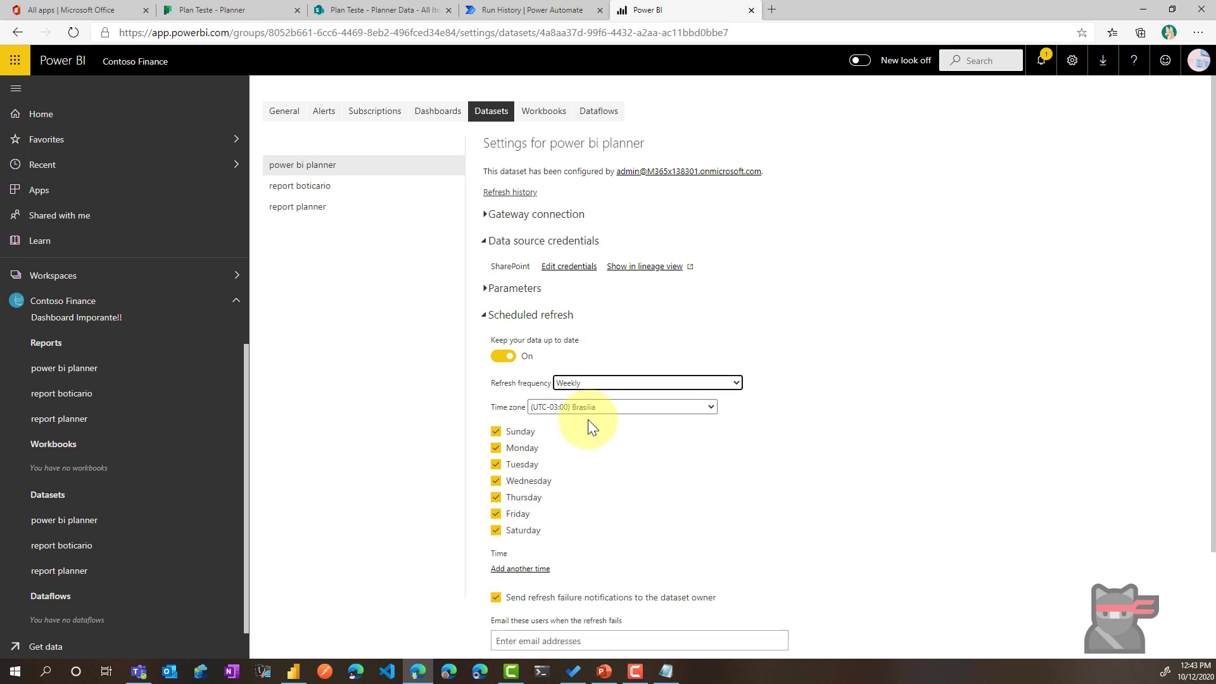
Step: Keep the (UTC-03:00) Brasilia time zone and deselect every refresh day except Wednesday
left_click(591, 411)
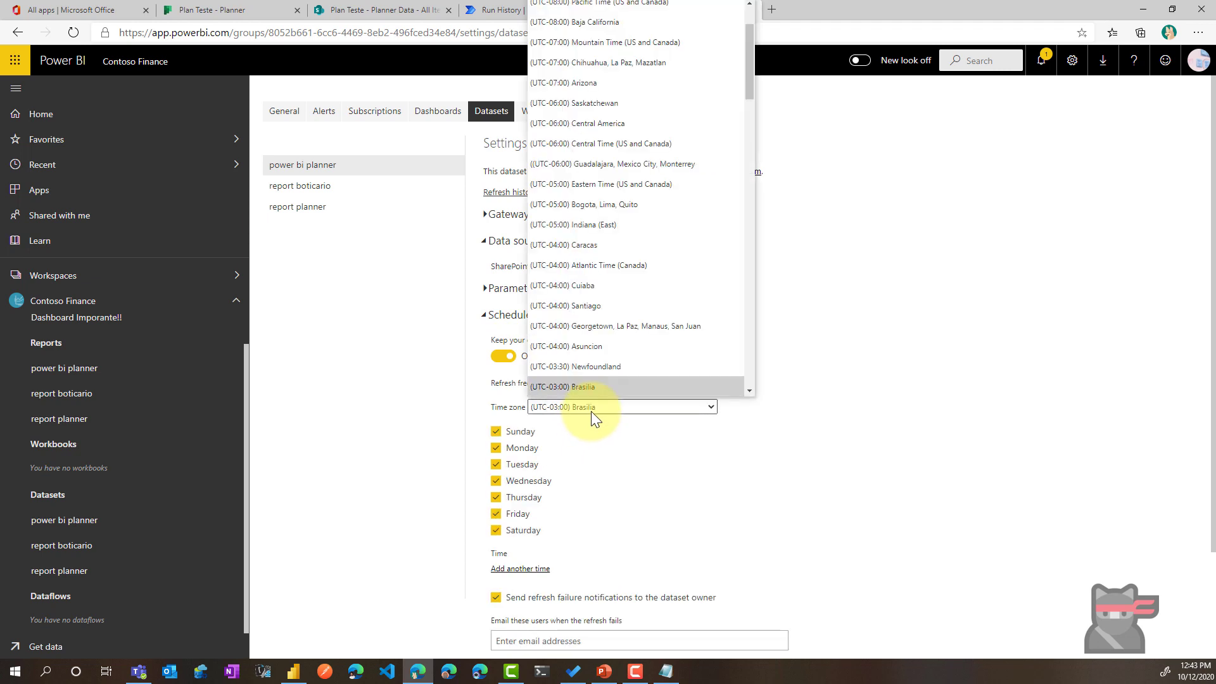
left_click(590, 412)
scroll(571, 433, "down", 1)
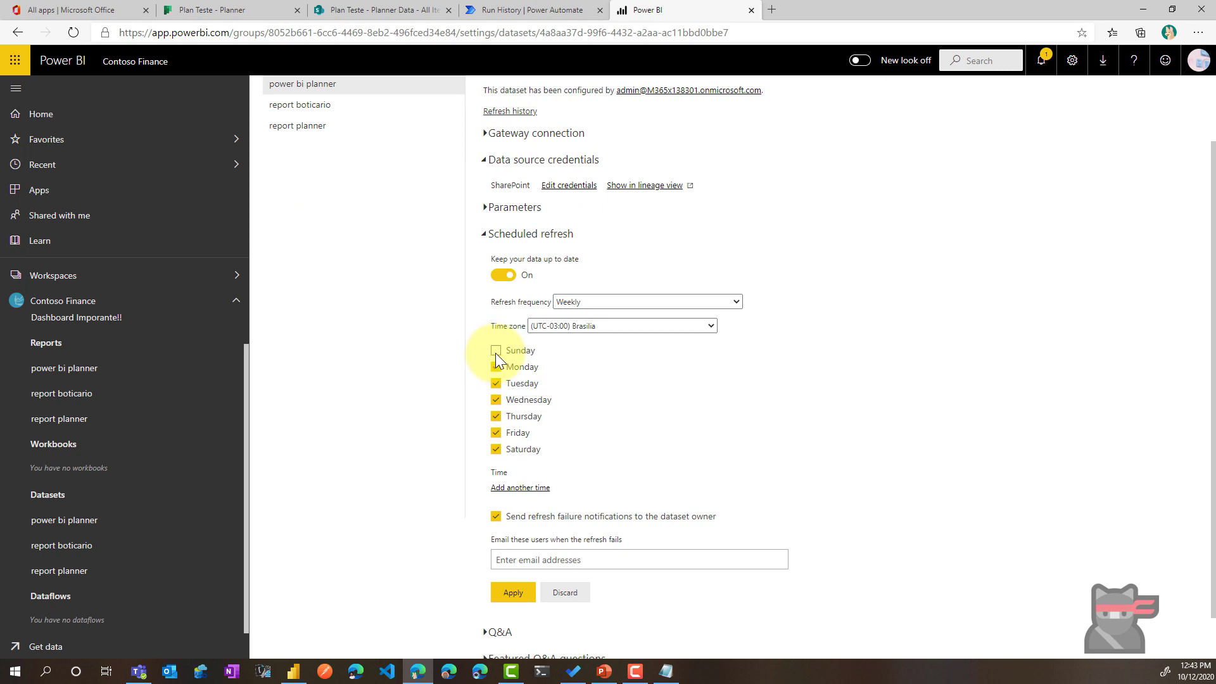
left_click(495, 366)
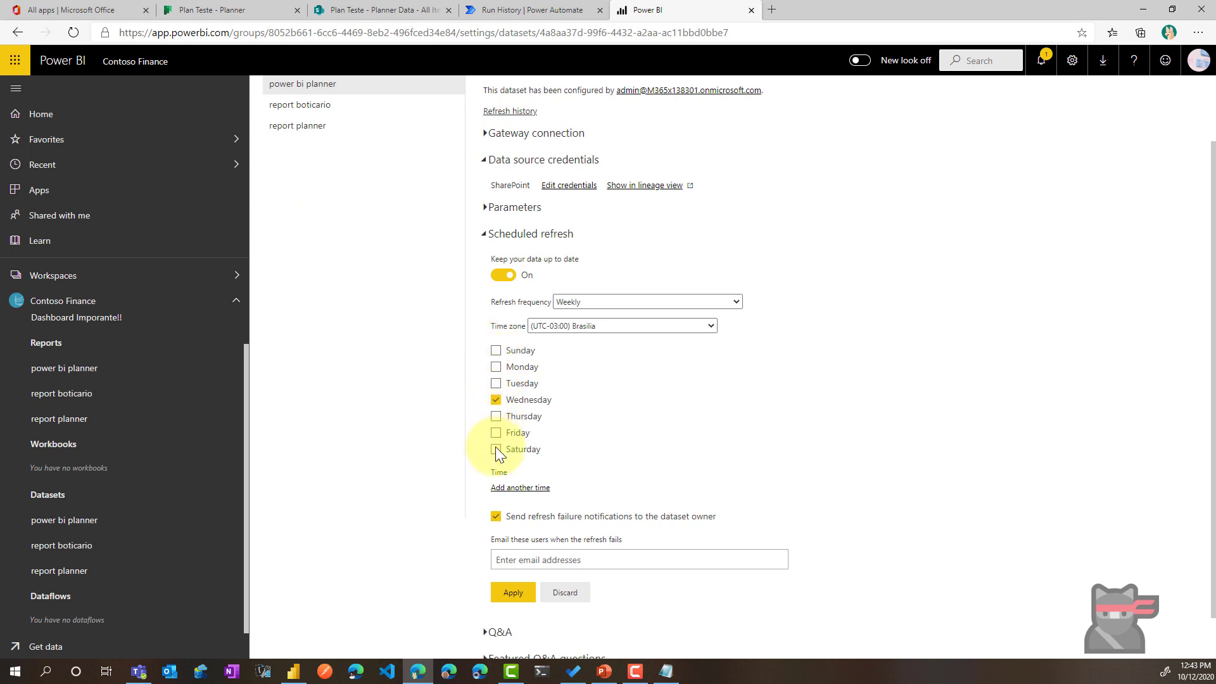
Step: Add a refresh time of 9:00 AM and apply the refresh schedule
scroll(552, 468, "down", 1)
left_click(520, 439)
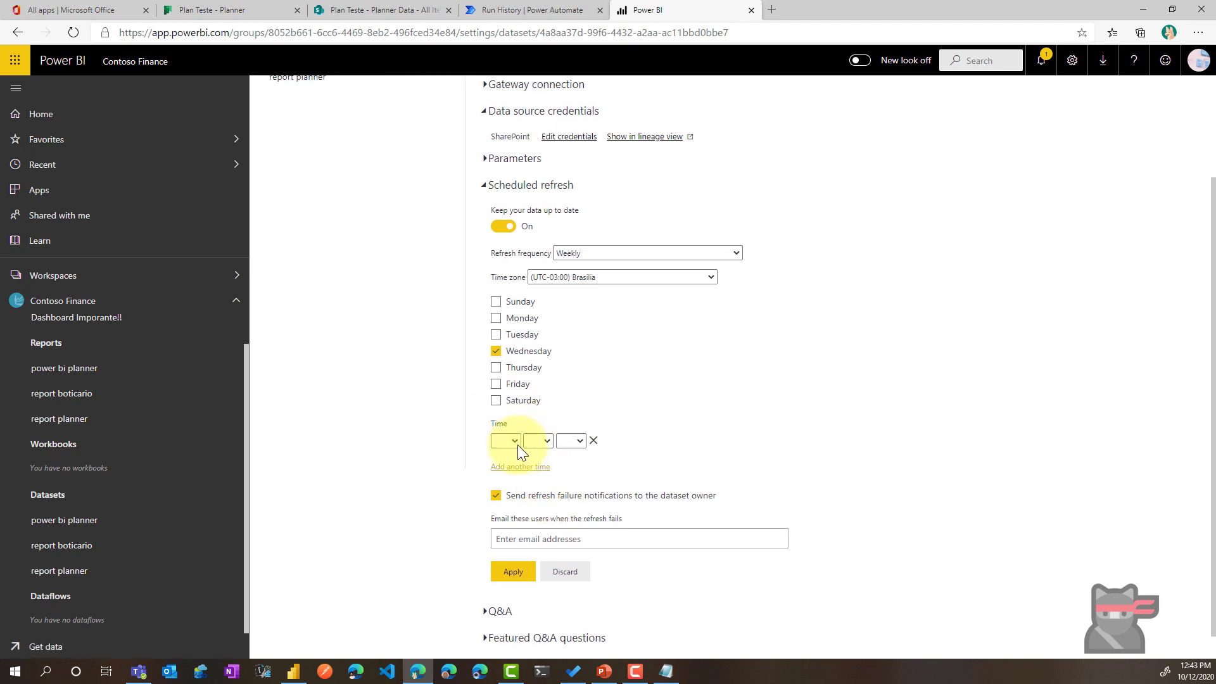
left_click(518, 445)
left_click(507, 357)
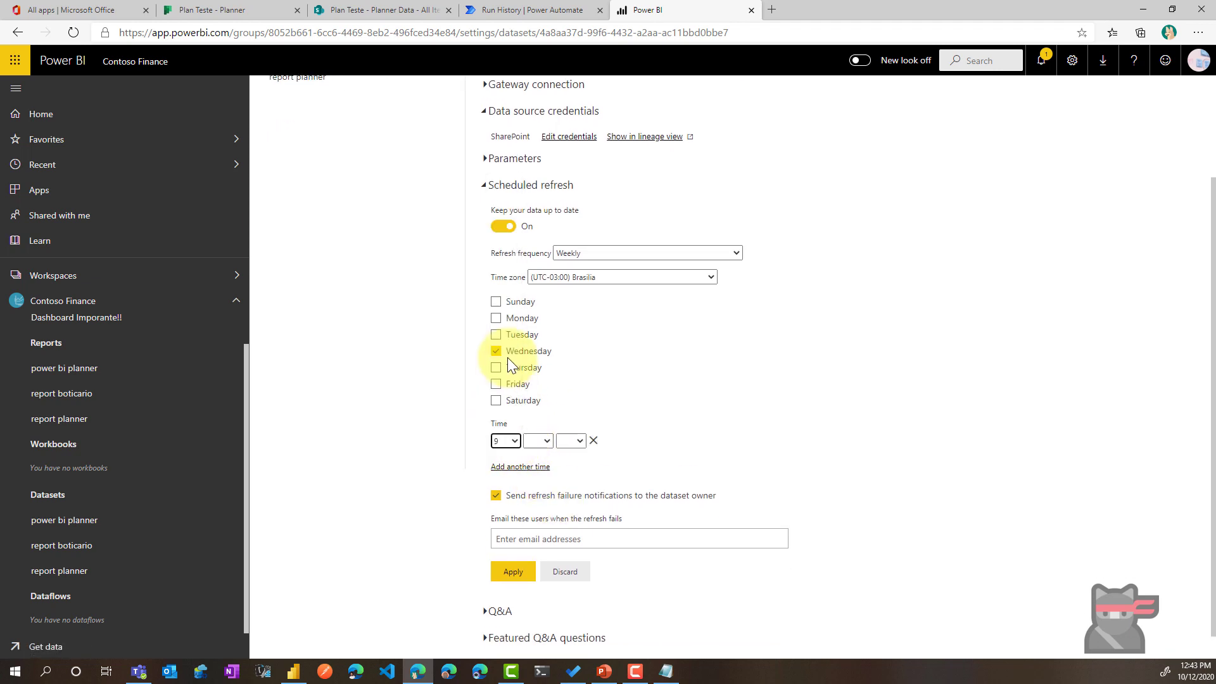
left_click(545, 442)
left_click(542, 489)
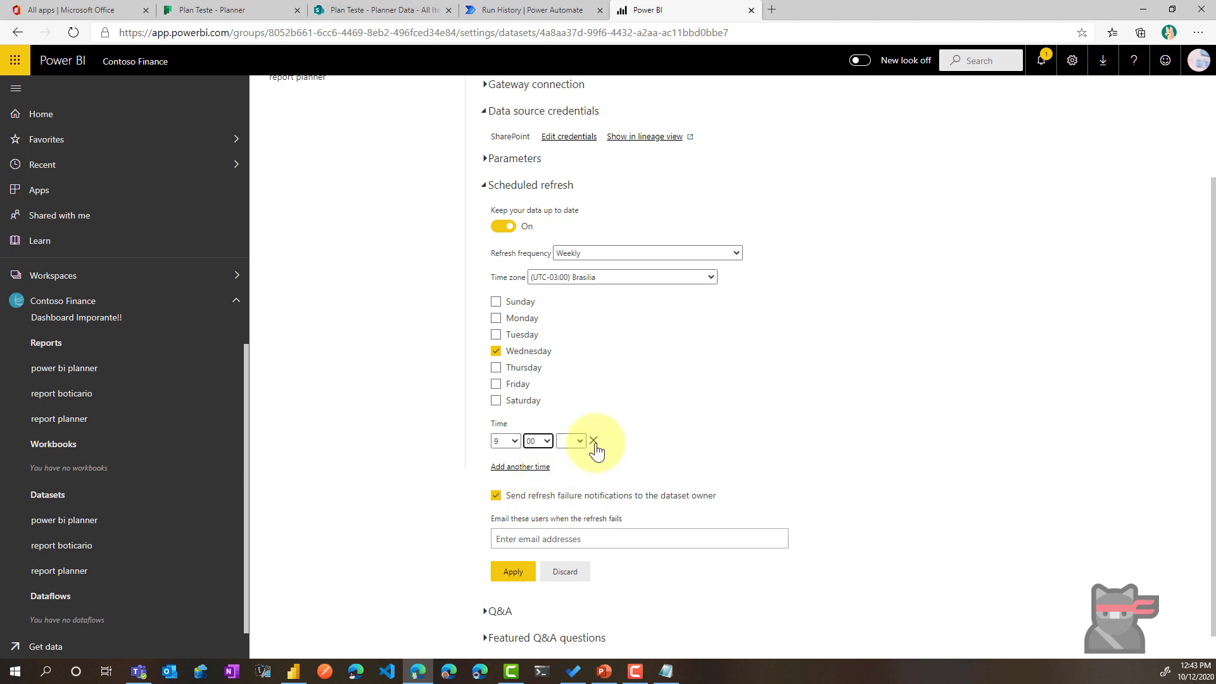
left_click(577, 444)
left_click(569, 482)
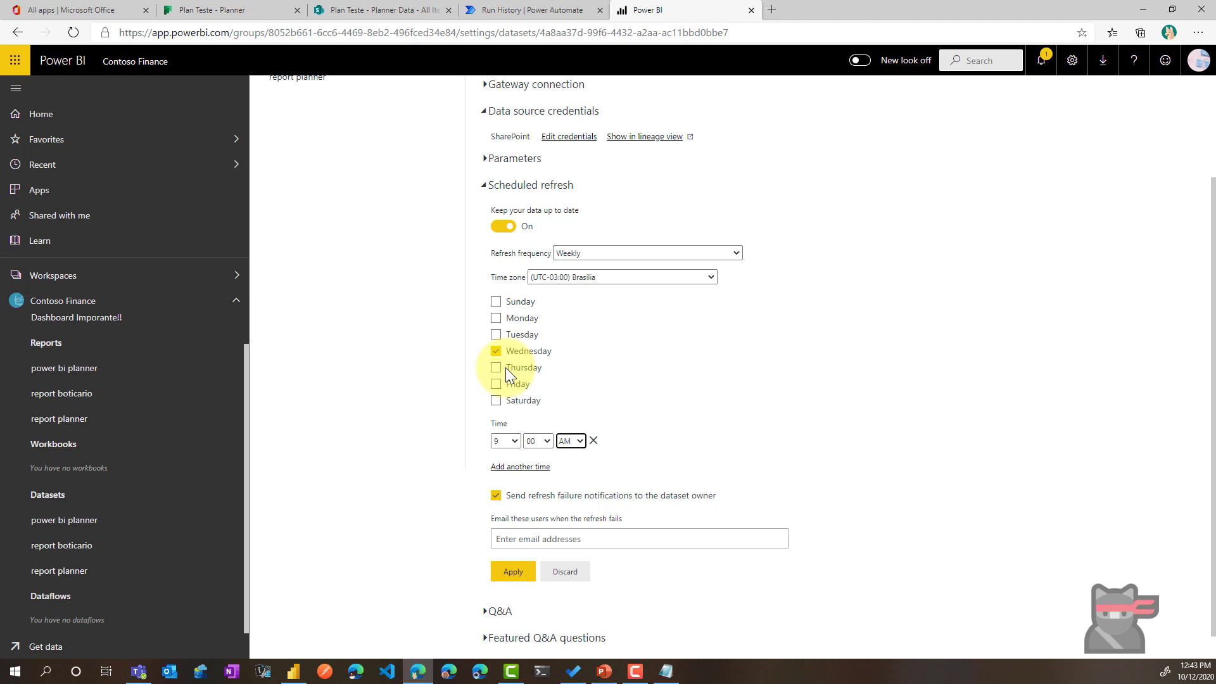
left_click(519, 572)
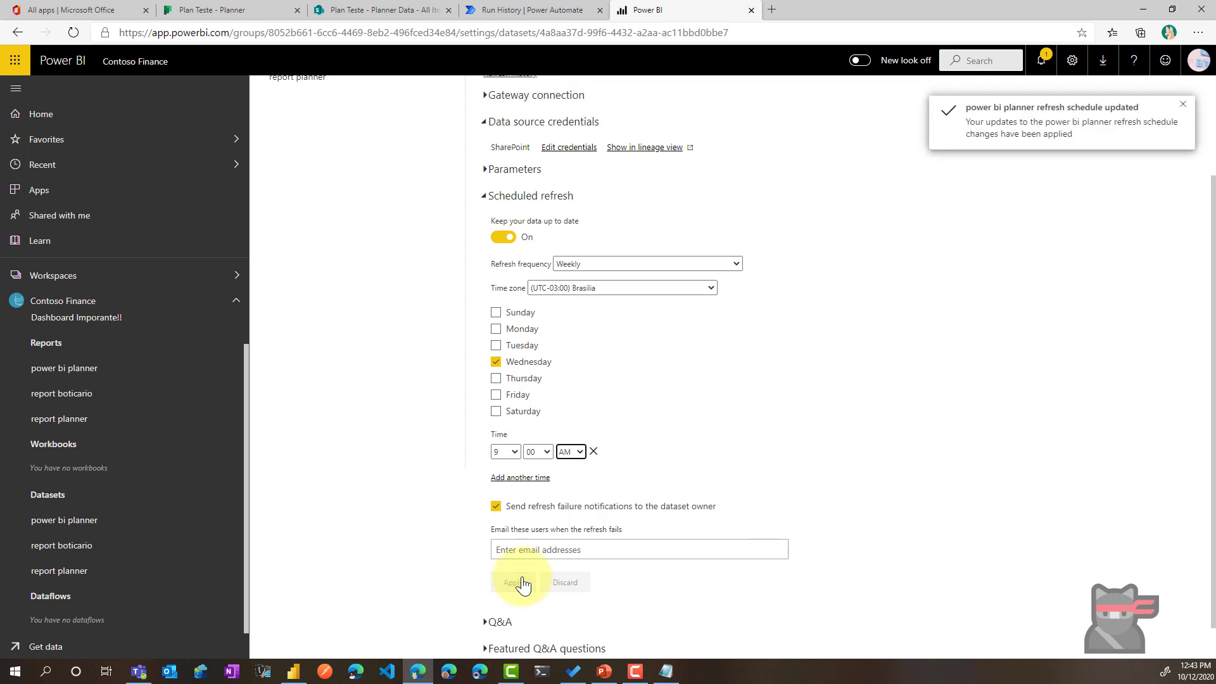